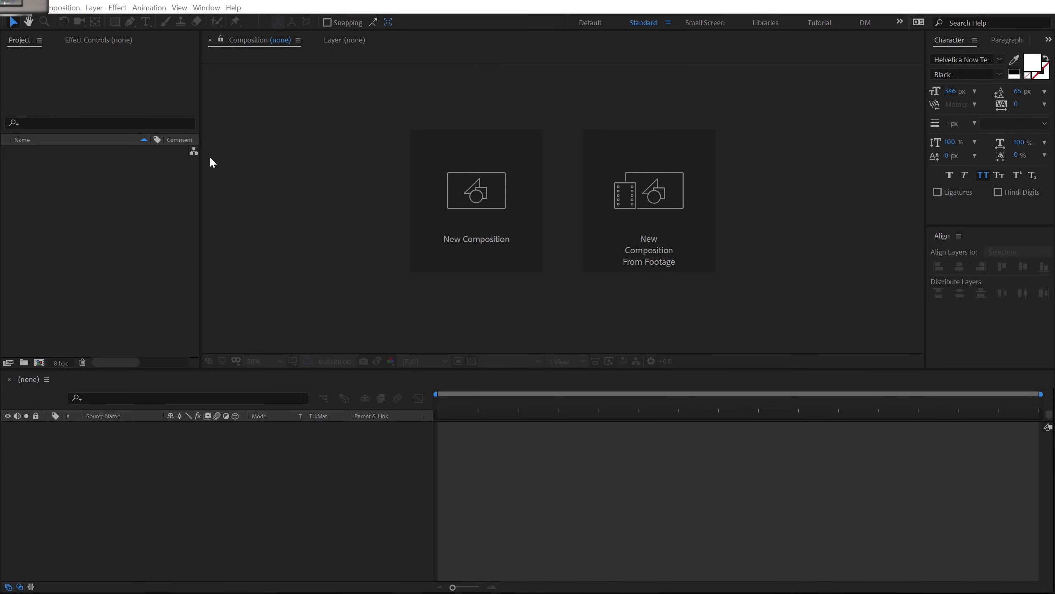
Step: Create a 2560 × 1440 composition named Main at 30 fps with a 10-second duration
click(40, 362)
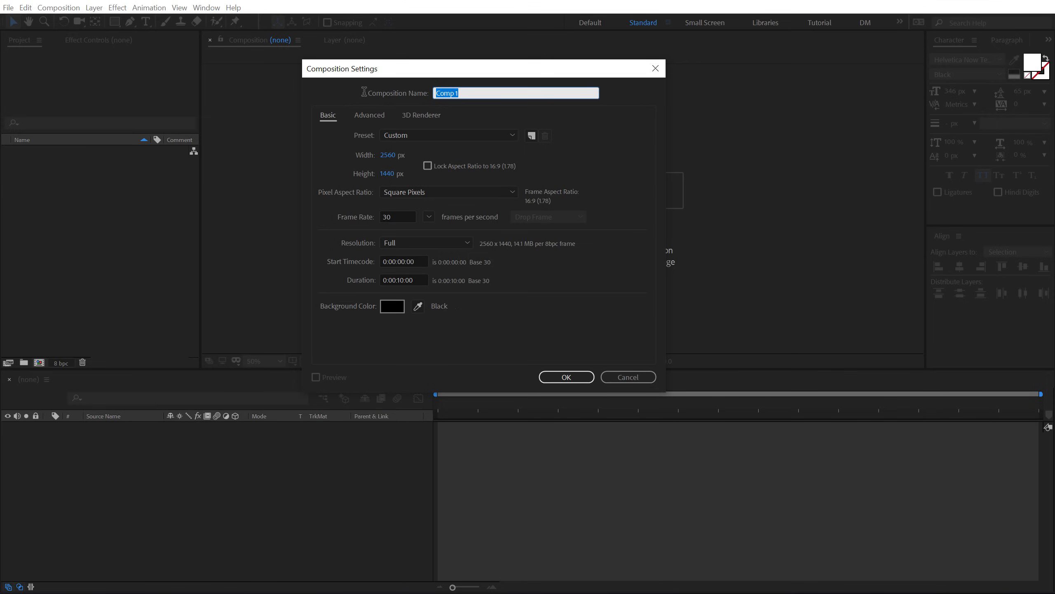
text(Main)
click(552, 378)
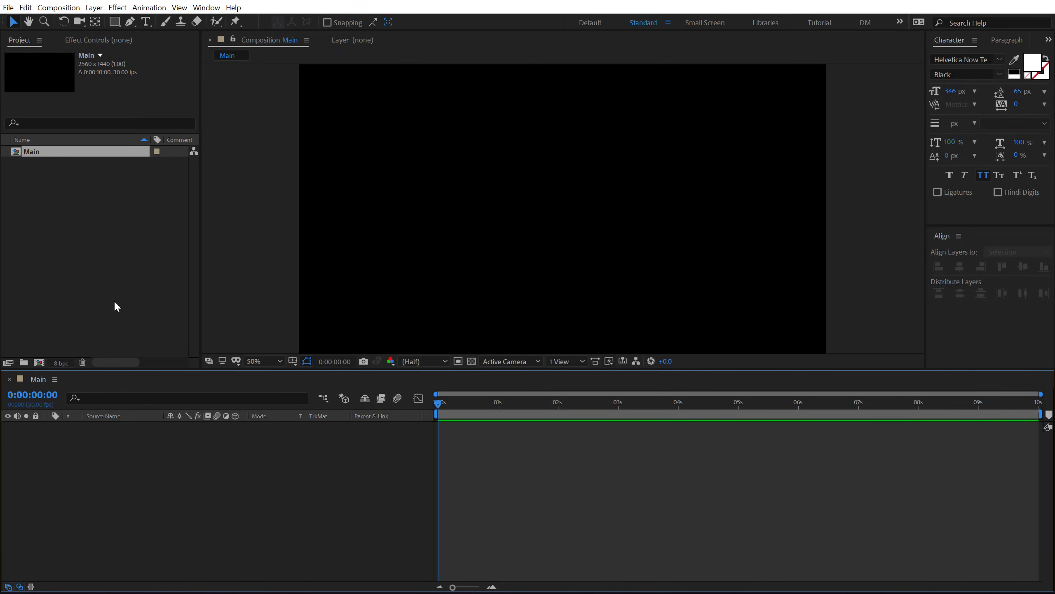
Step: Create a second composition named Logo with the same 2560 × 1440, 30 fps, 10-second settings
click(114, 301)
click(39, 362)
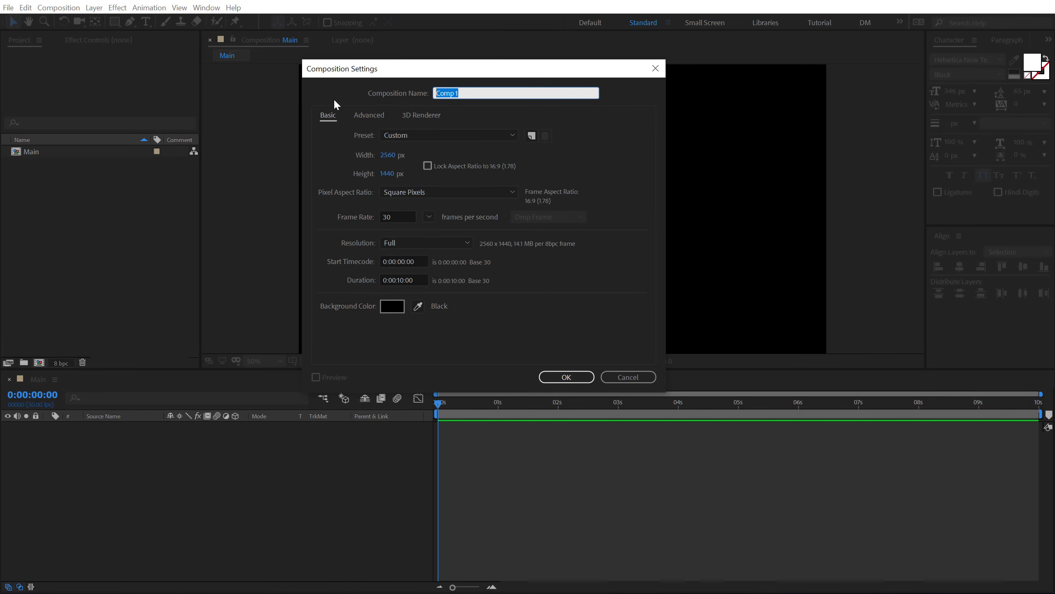
text(Logo)
key(Return)
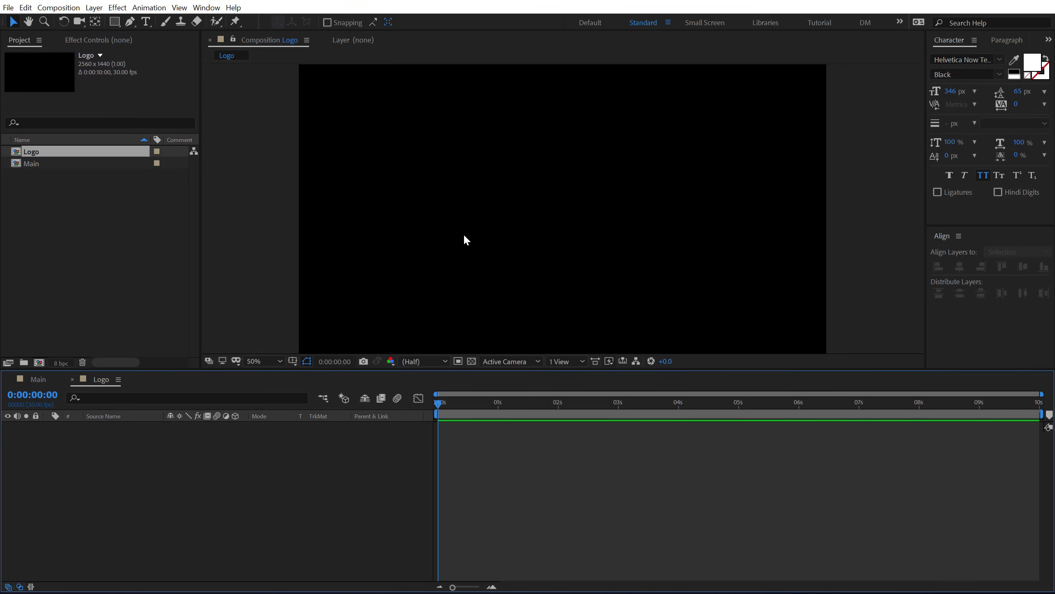
Step: Add a text layer reading POWER to the Logo composition and centre it horizontally and vertically in the frame
click(146, 21)
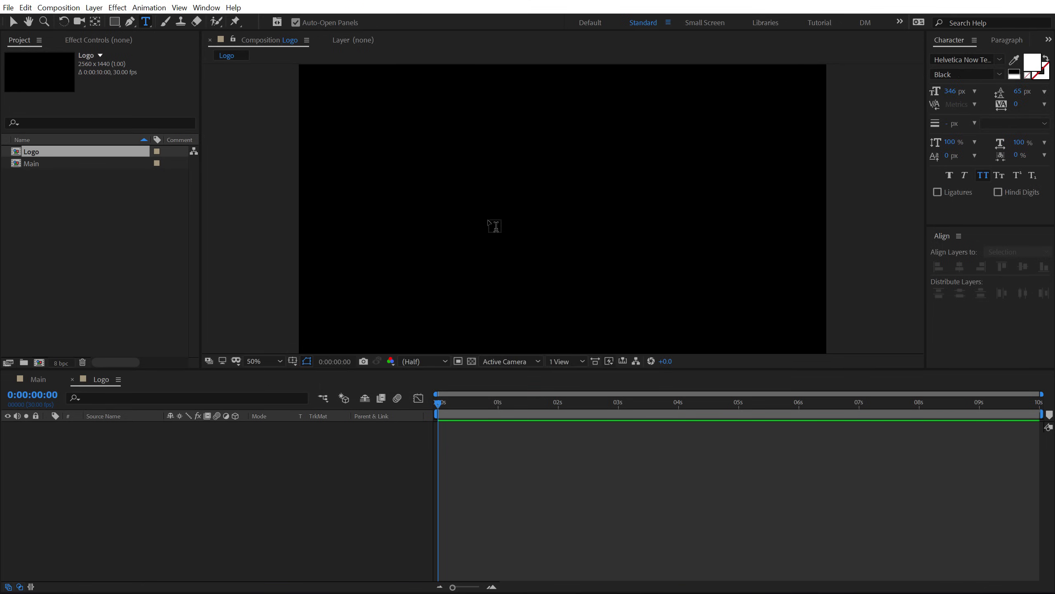
click(499, 205)
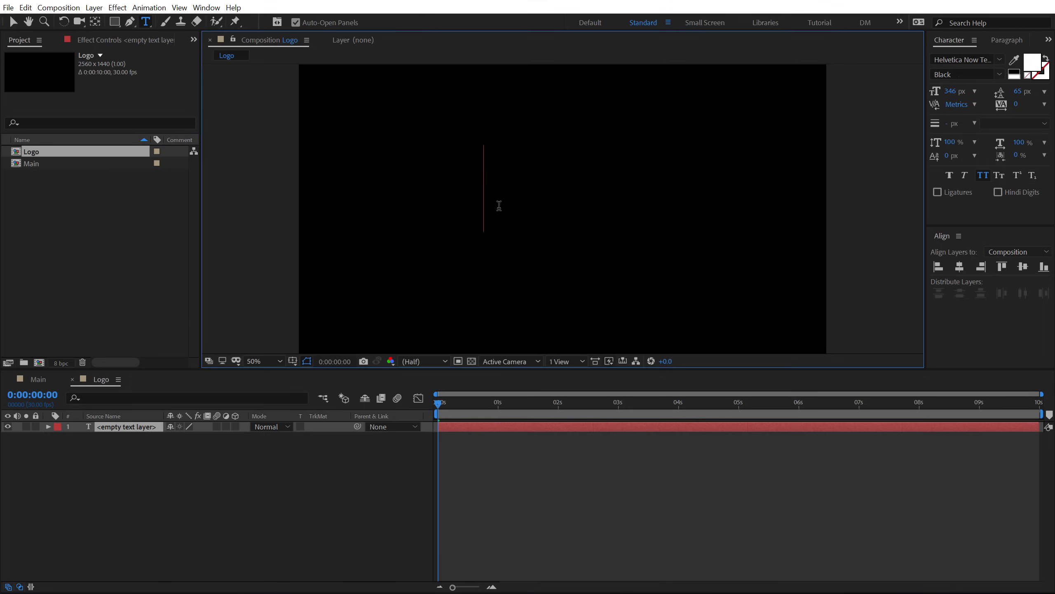
text(POWER)
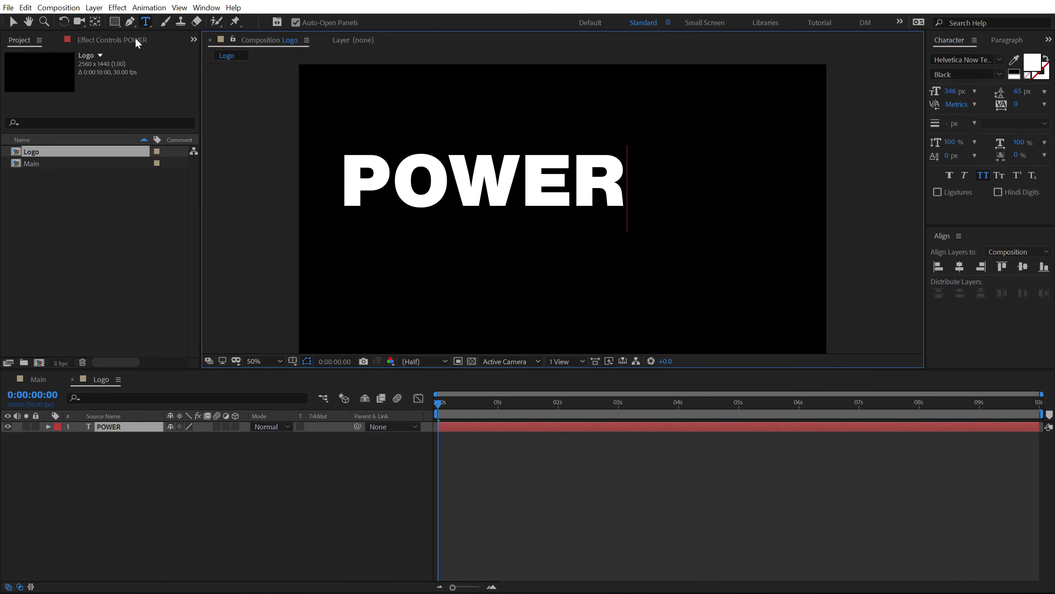
click(13, 22)
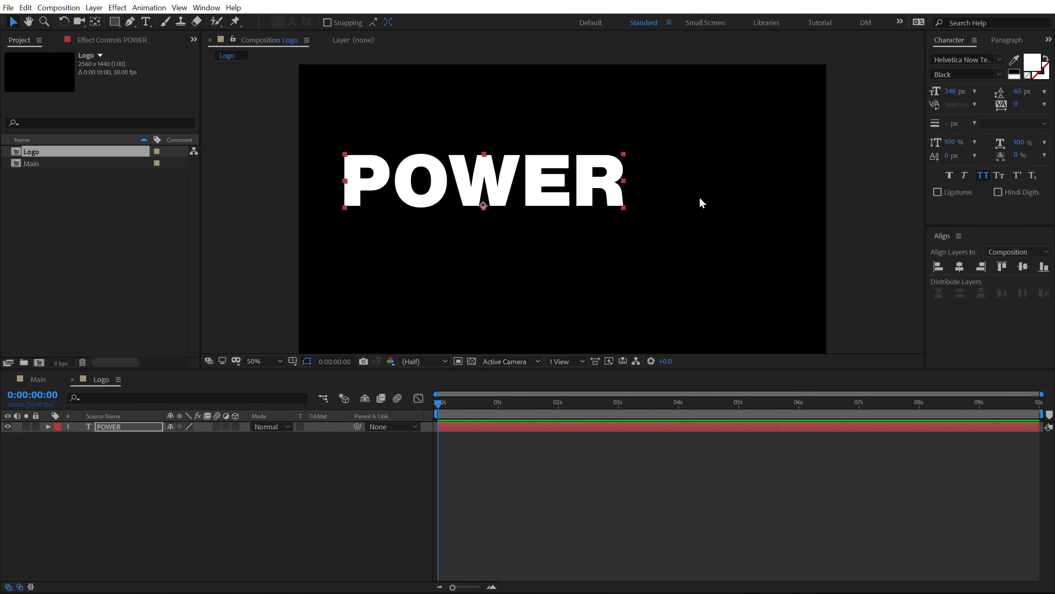
click(960, 265)
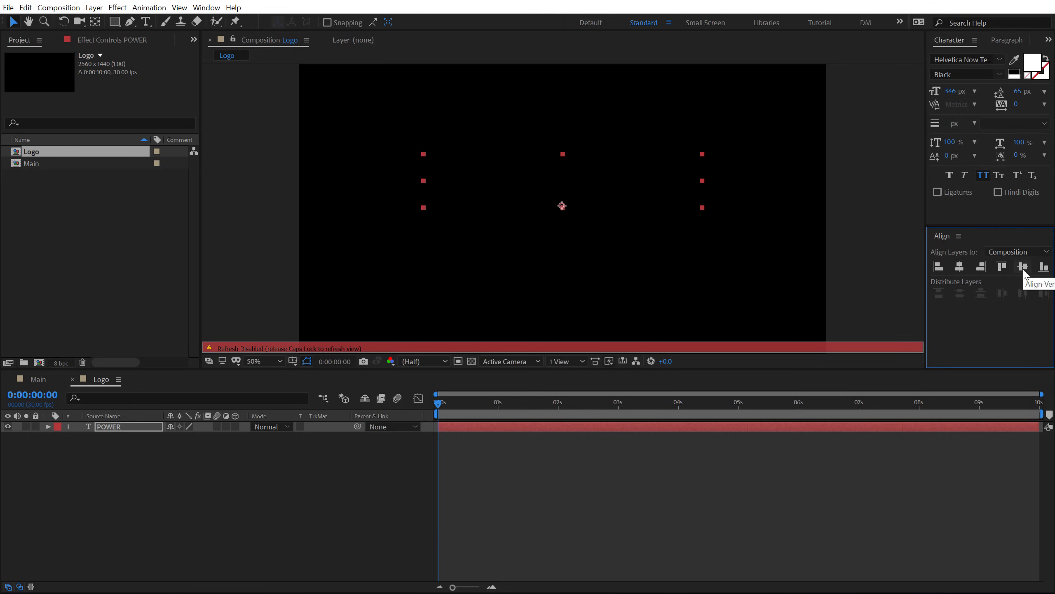
click(1023, 267)
Step: Change the font of the POWER text to Dodger
click(981, 60)
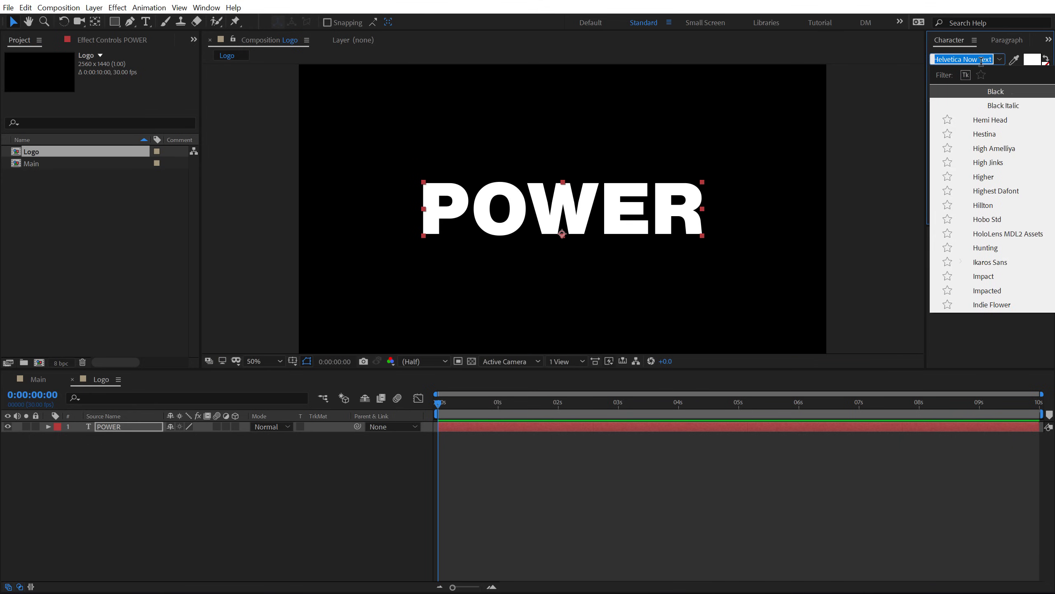
text(do)
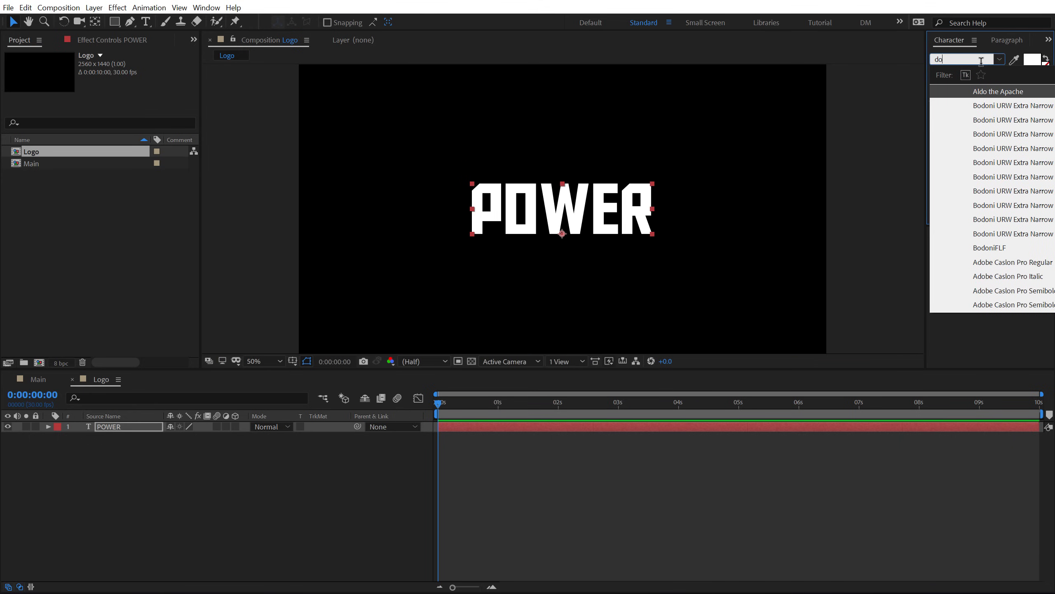
text(dg)
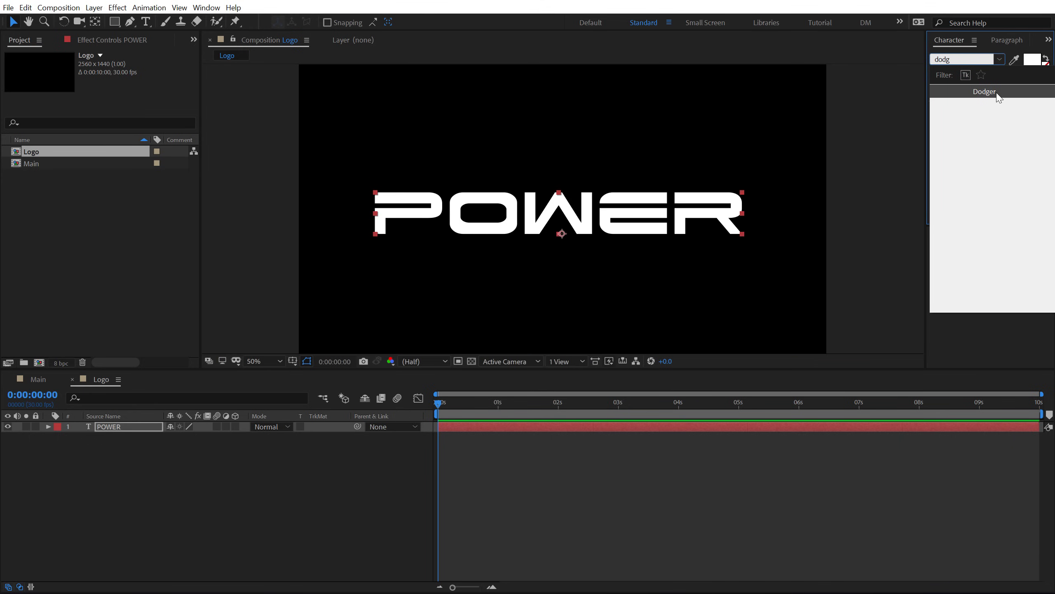
click(996, 93)
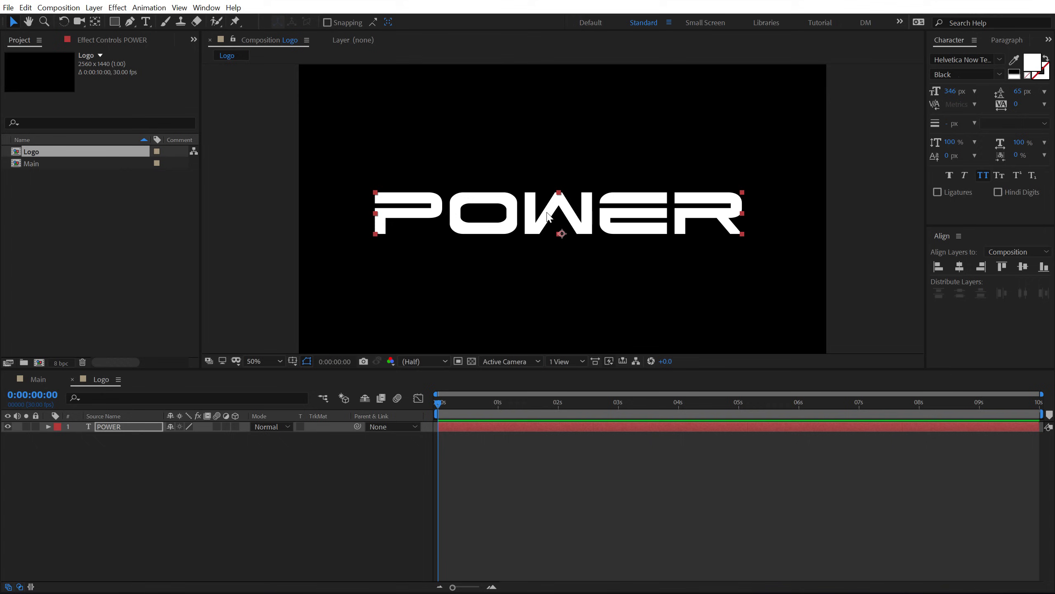
Step: Set the POWER text size to 180 px, centre it vertically in the composition again and deselect it
click(954, 91)
text(180)
key(Return)
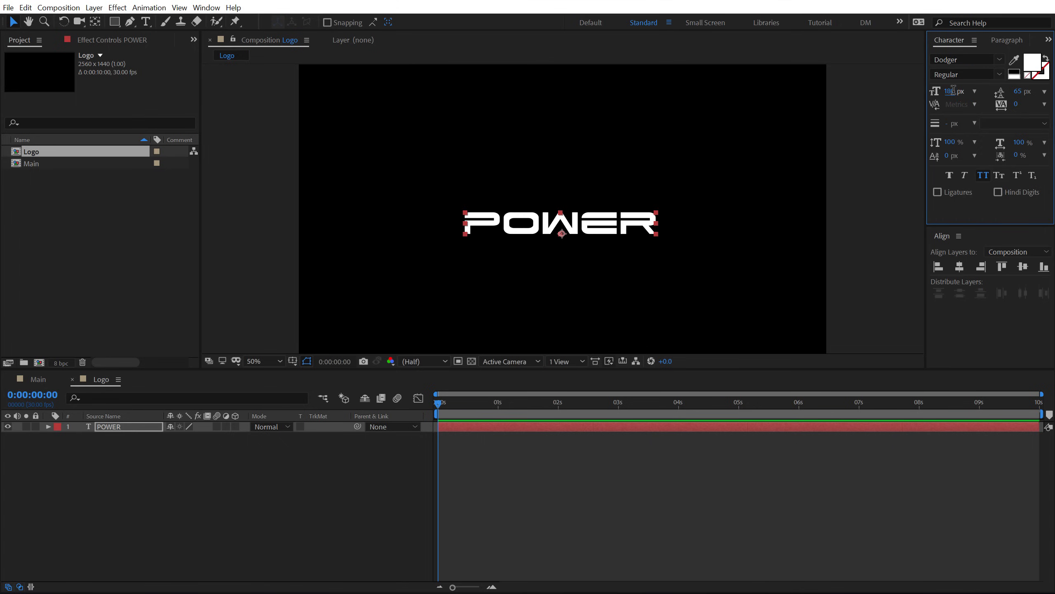
click(1024, 267)
click(303, 472)
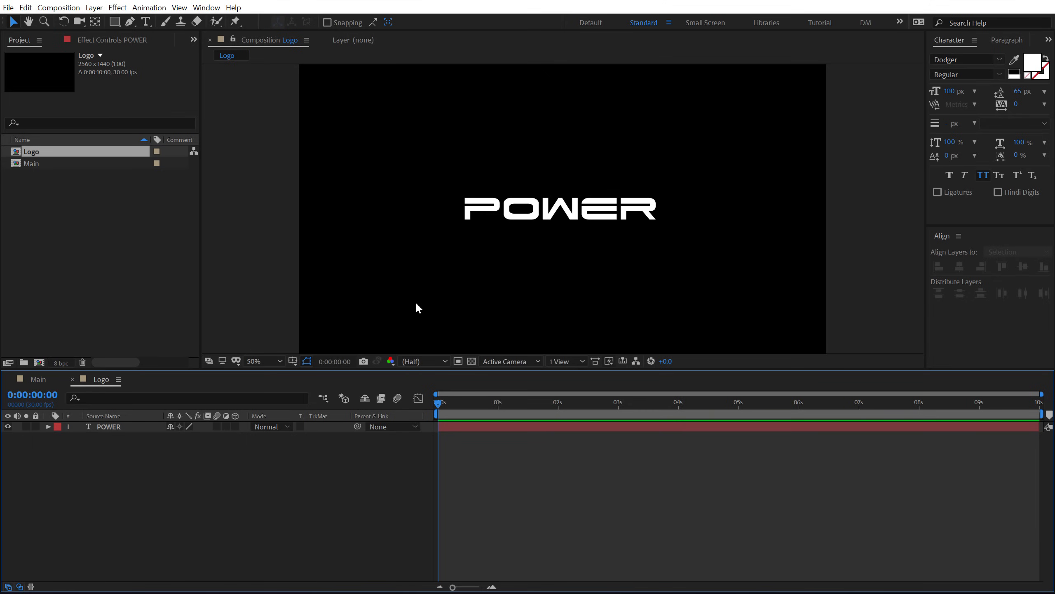
Step: Place the Logo composition as a layer in the Main composition's timeline
click(38, 378)
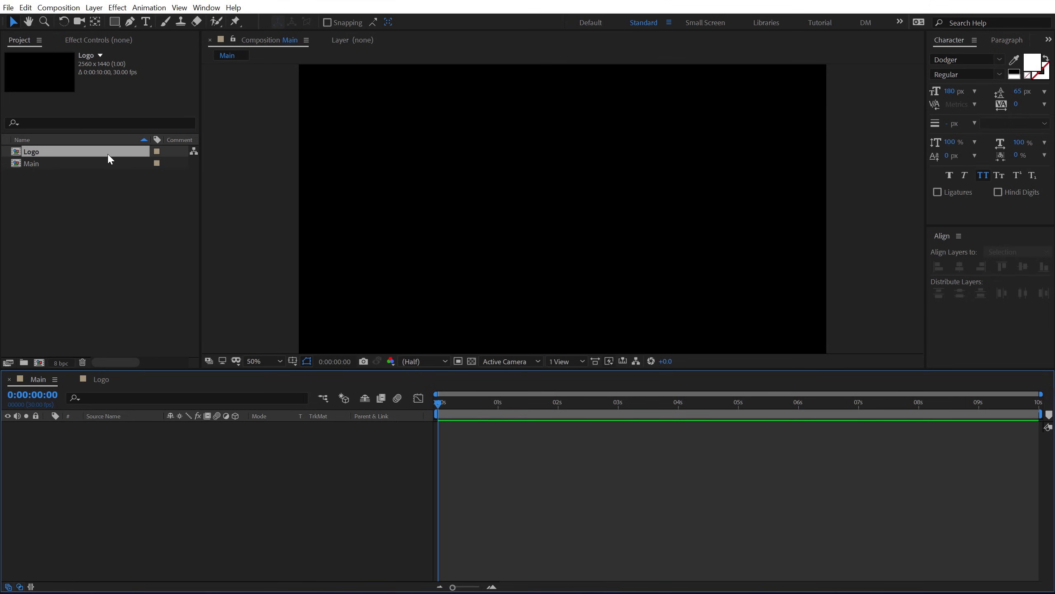
drag(40, 153, 99, 393)
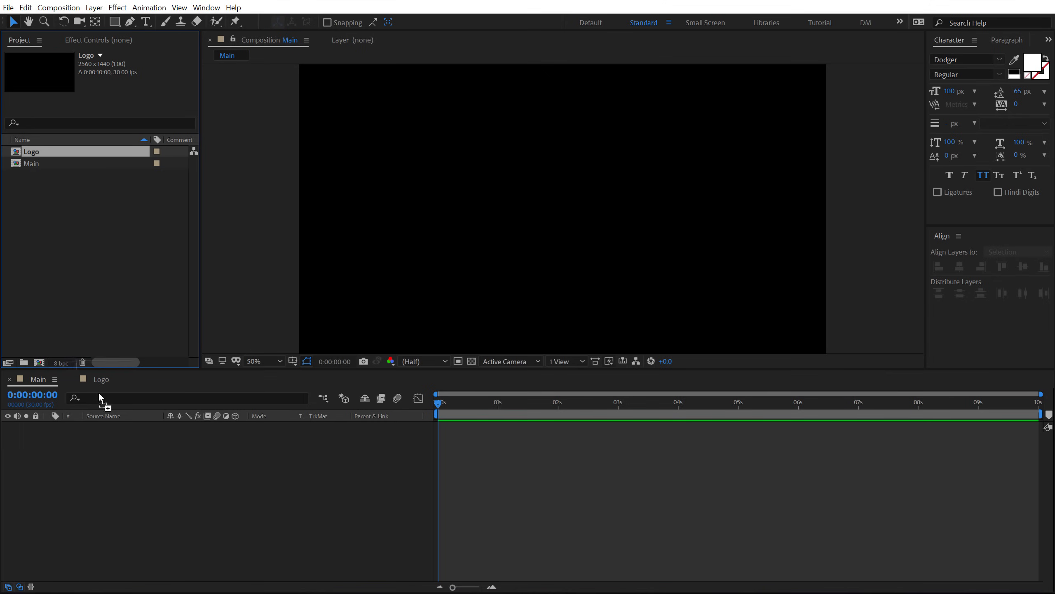
drag(110, 446, 110, 445)
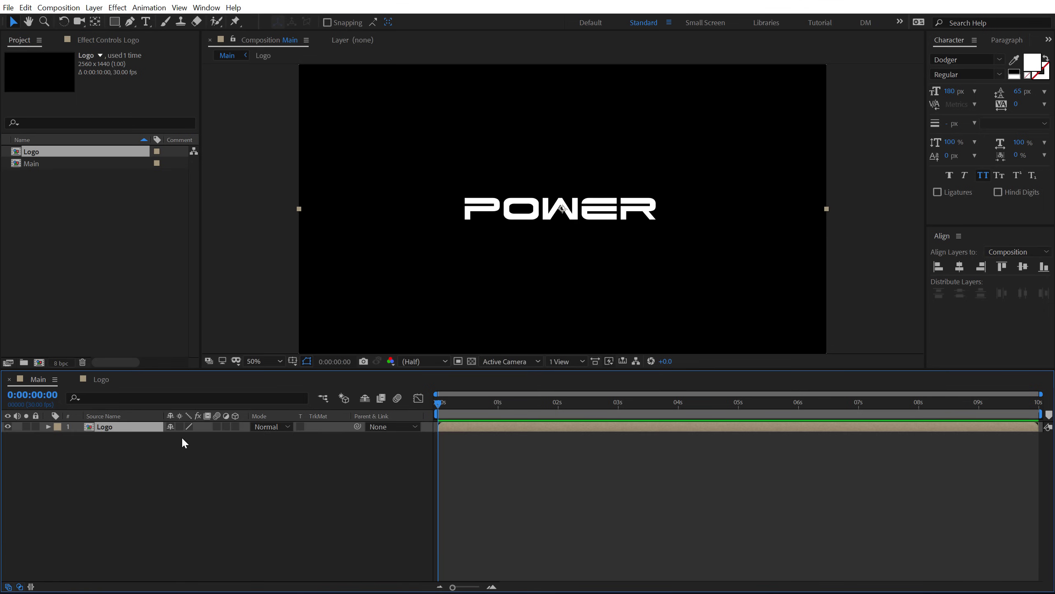
Step: Auto-trace the Logo layer's alpha channel on the current frame into masks, and close the Info panel
click(94, 8)
click(137, 387)
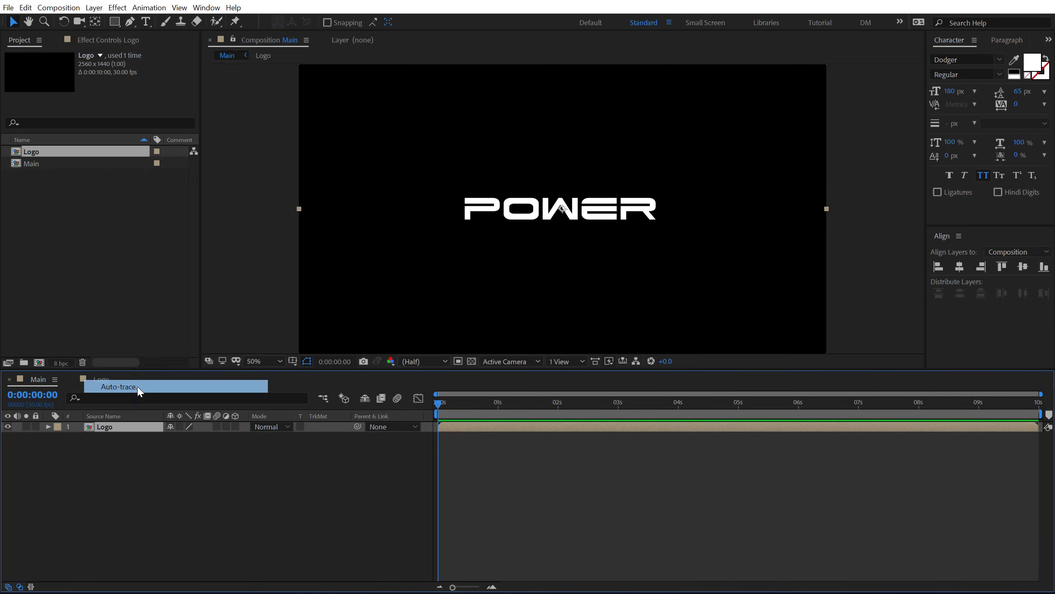
drag(422, 111, 438, 184)
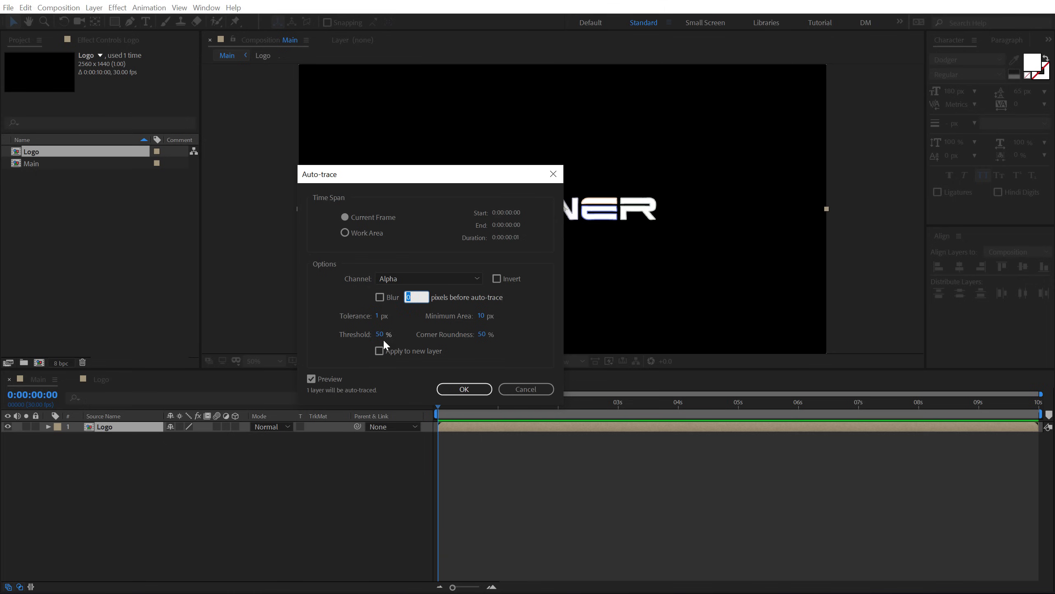
click(474, 390)
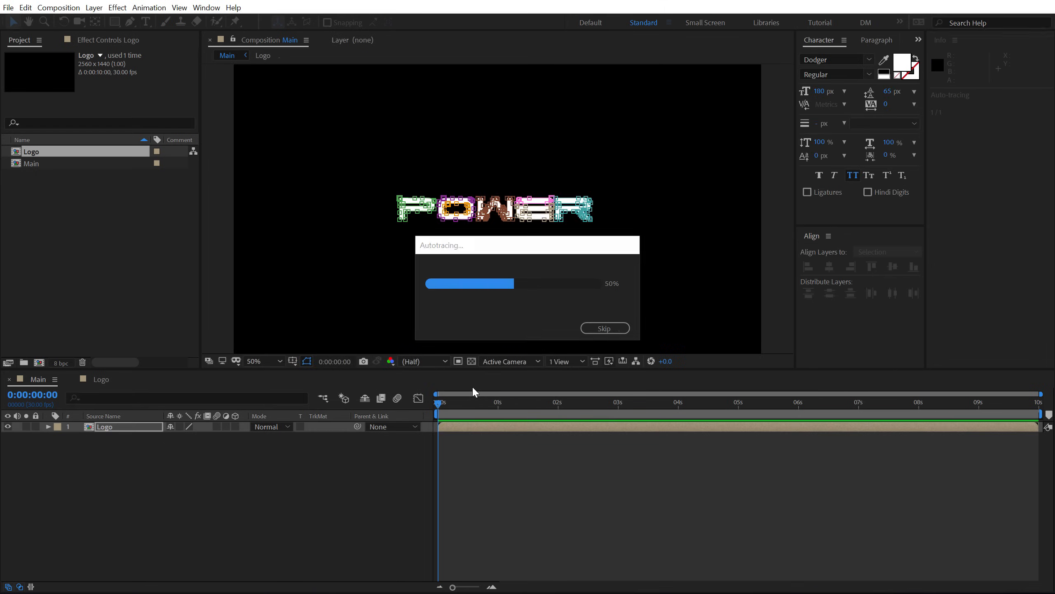
right_click(945, 45)
click(968, 50)
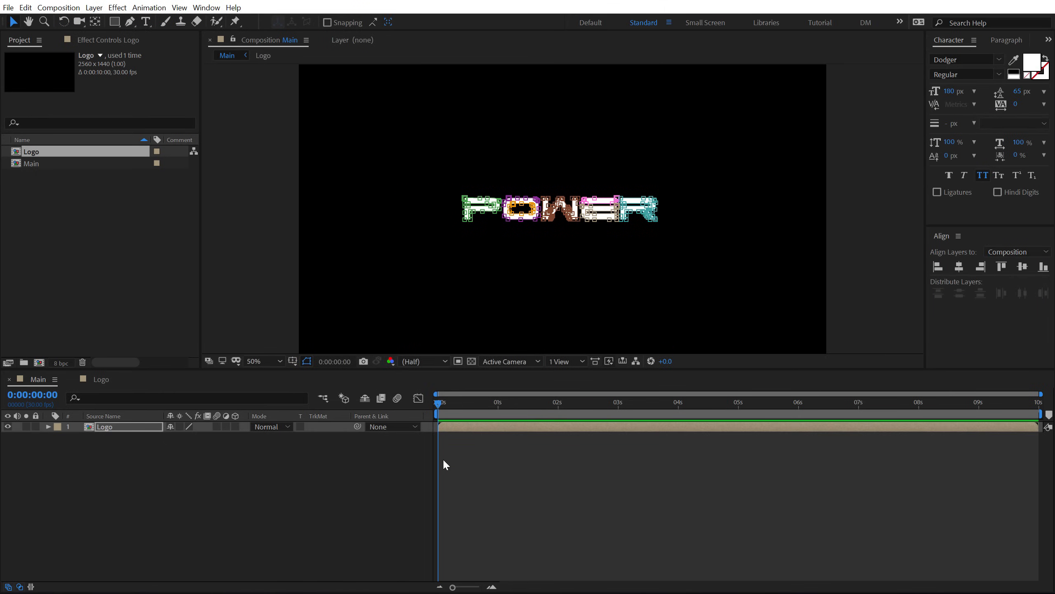
Step: Remove the Mask Path keyframes from all masks on the Logo layer and hide the mask outlines in the viewer
click(120, 429)
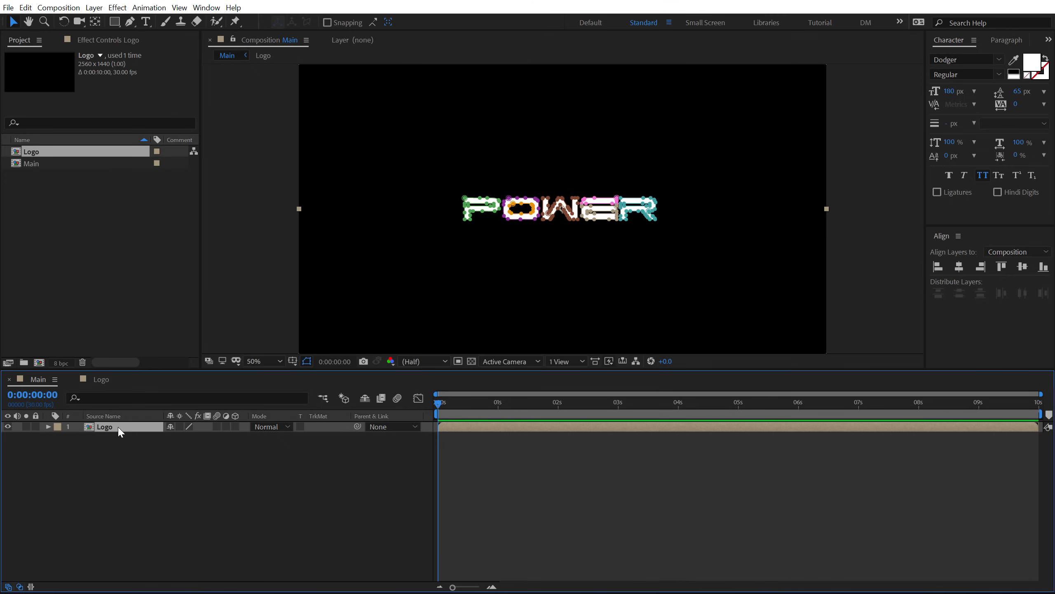
key(u)
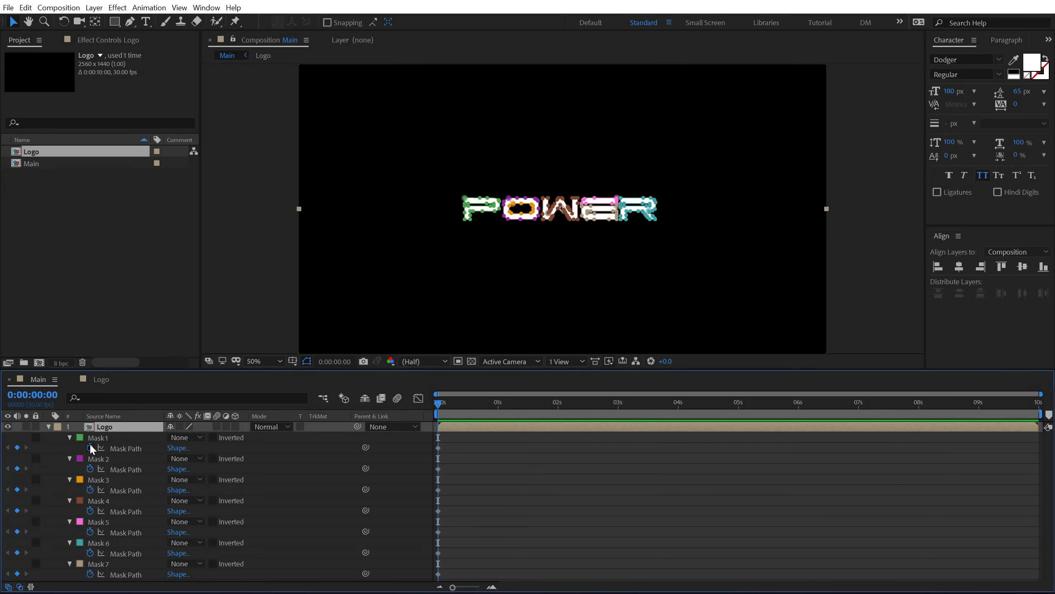
drag(89, 447, 90, 574)
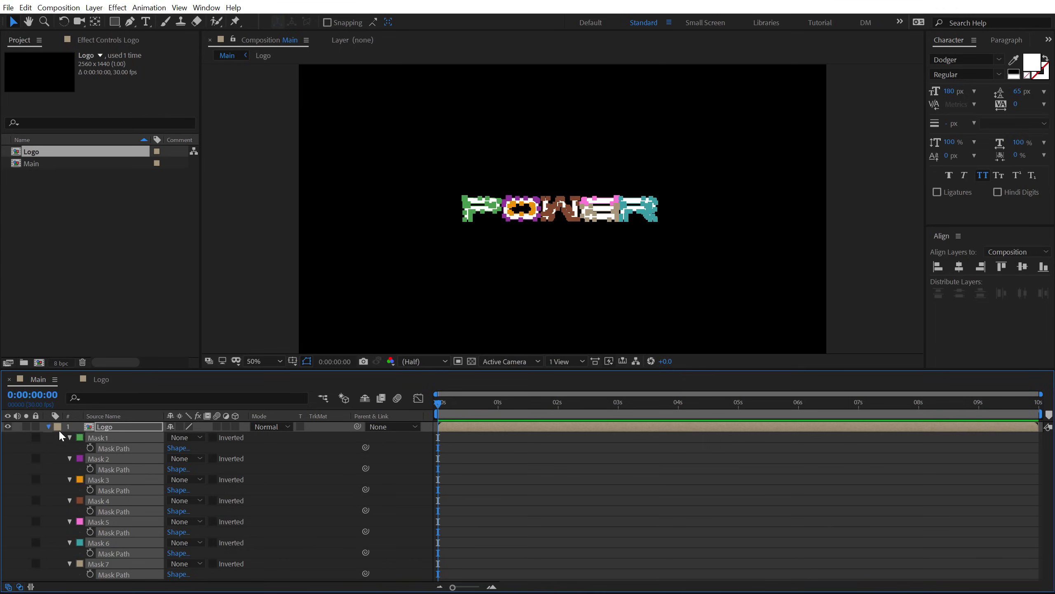
key(u)
click(121, 430)
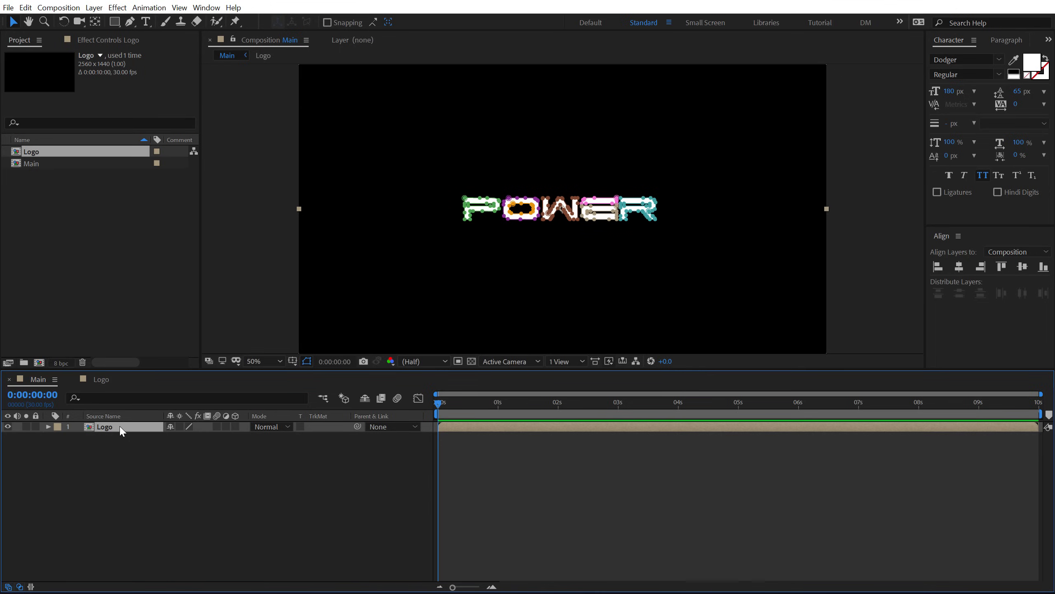
key(ctrl+shift+h)
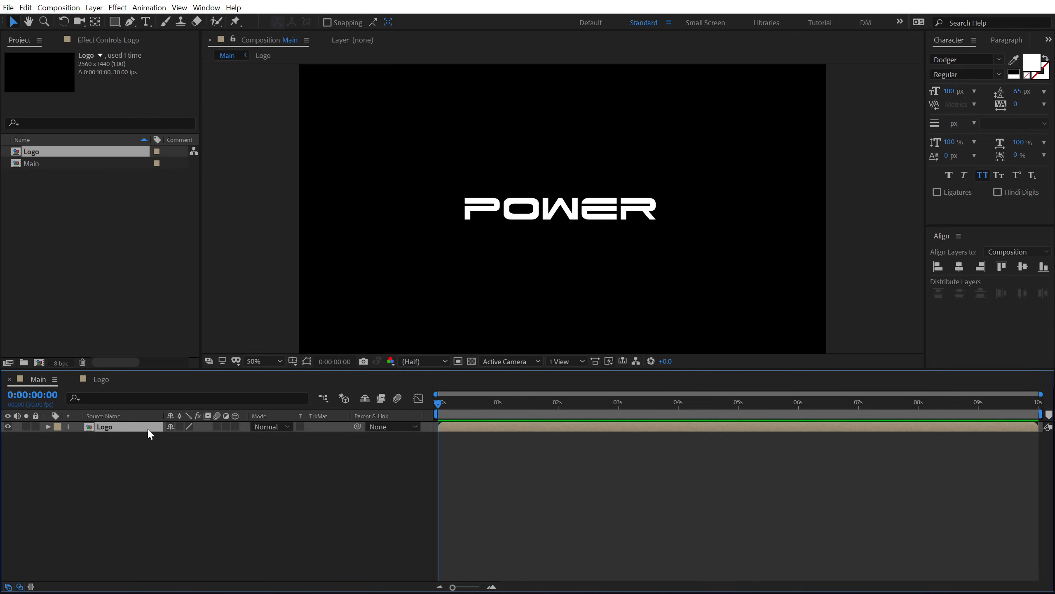
Step: Show the effects library, search it for Saber, apply that effect to the Logo layer and clear the search
click(207, 8)
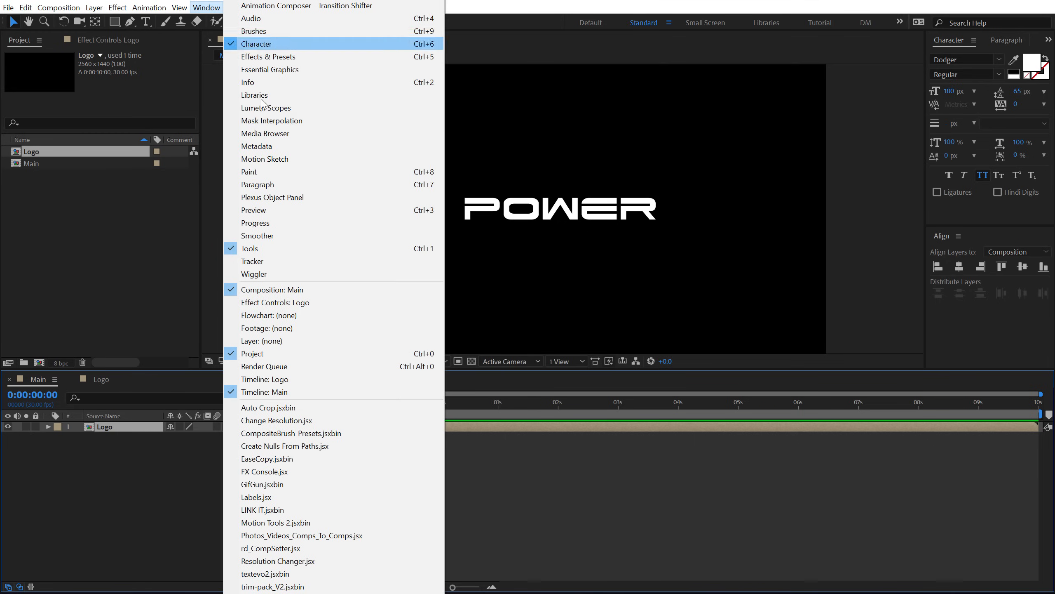
click(268, 57)
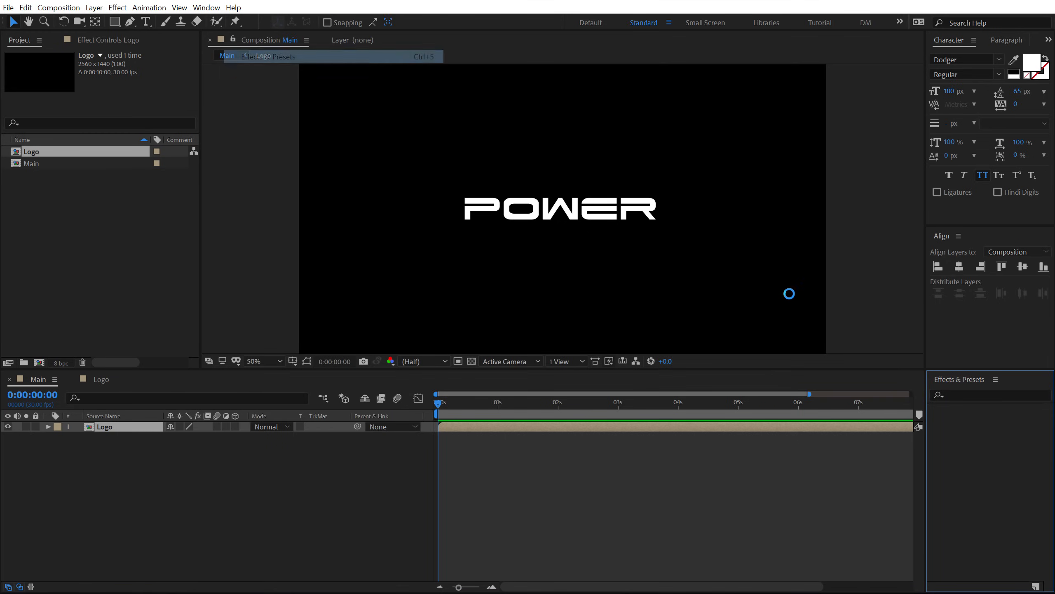
click(970, 395)
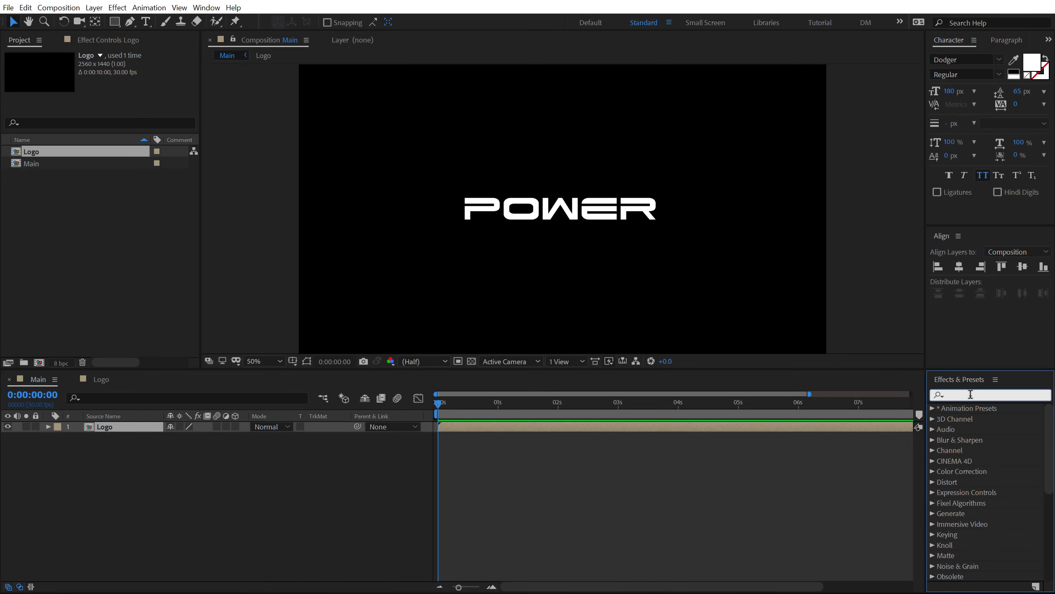
text(sabe)
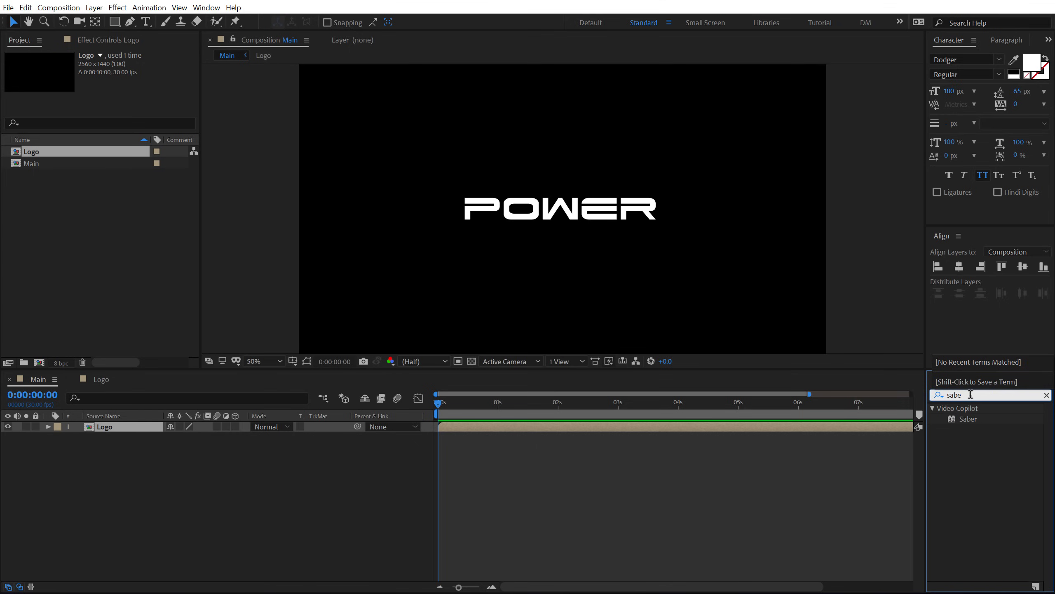
double_click(973, 421)
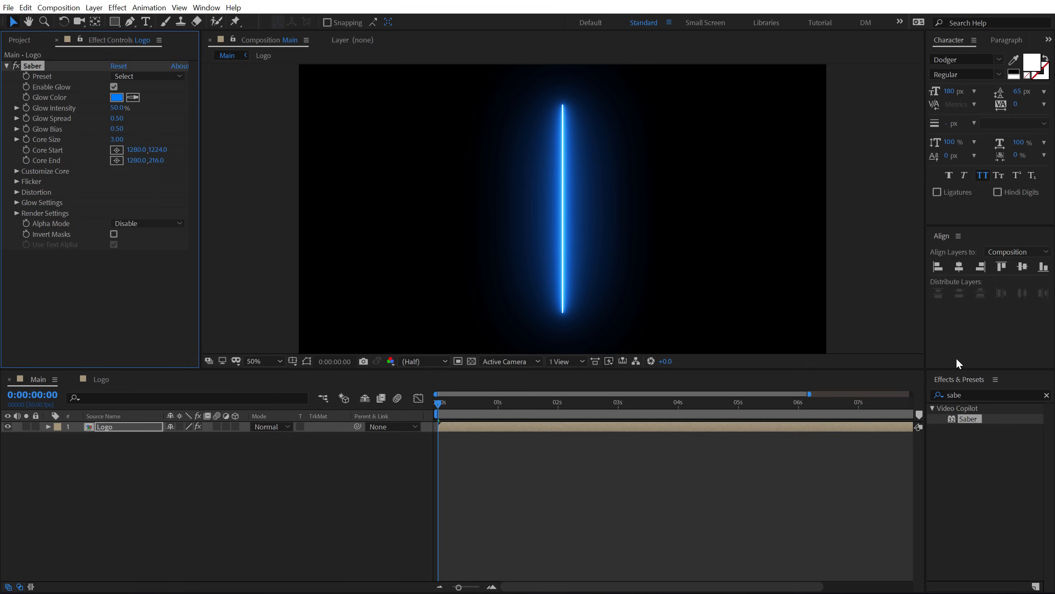
click(1046, 395)
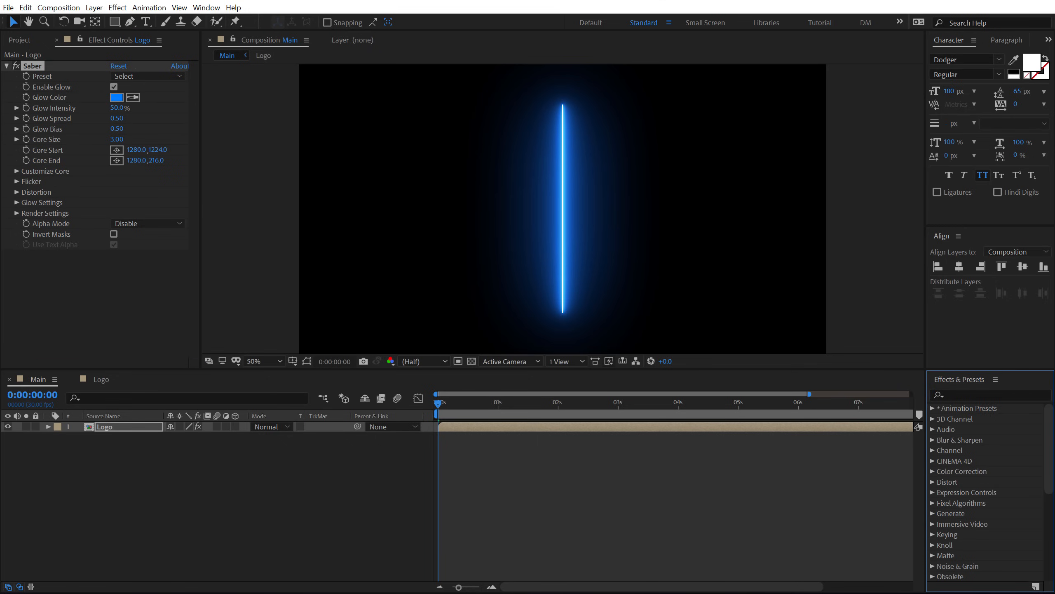
Step: Set the Saber effect's core type to Layer Masks so the glow follows the Logo layer's masks
click(16, 171)
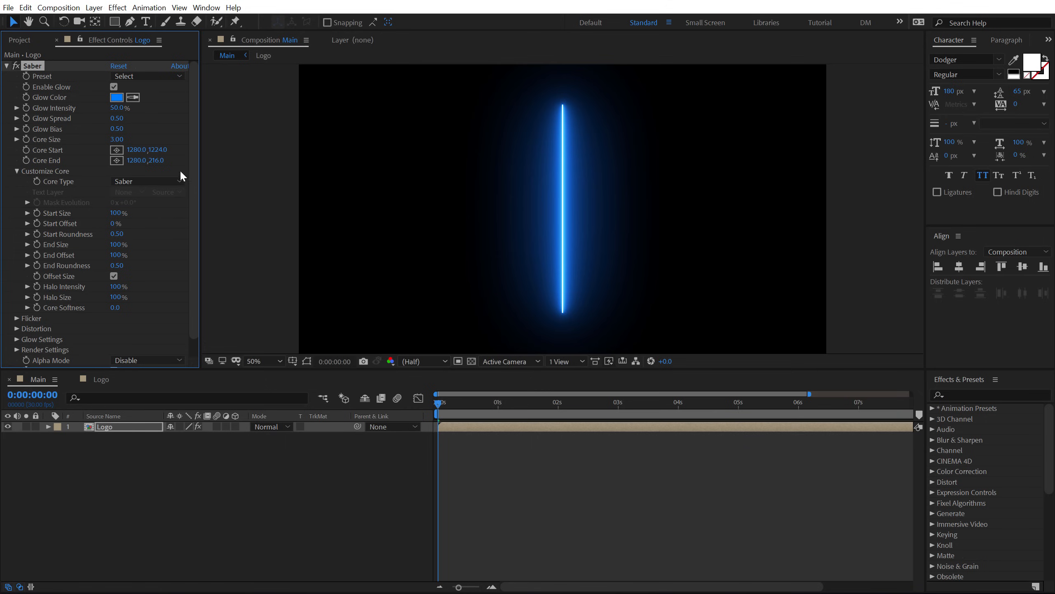
click(177, 182)
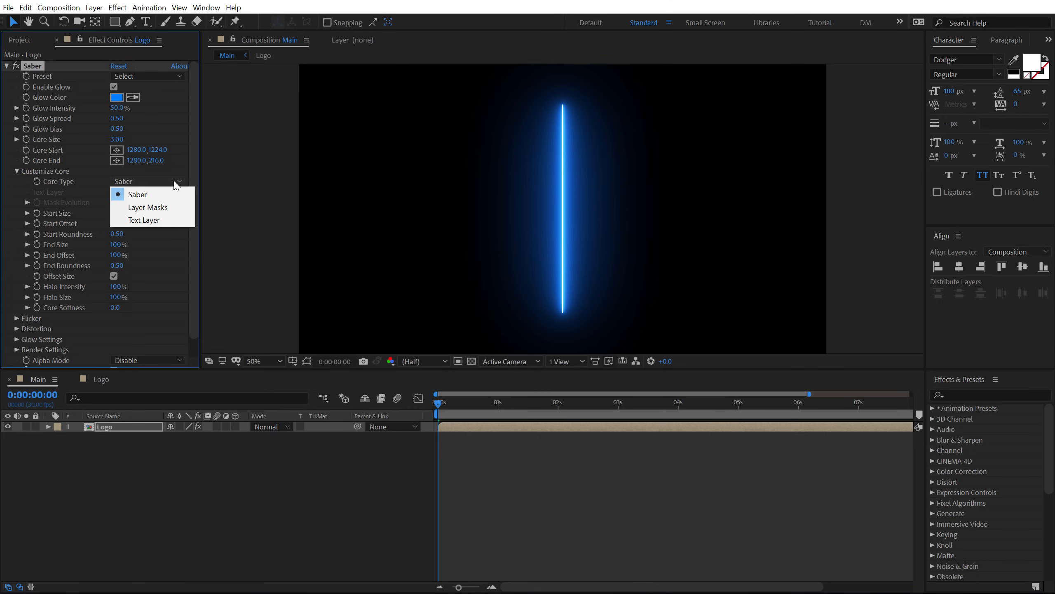
click(153, 208)
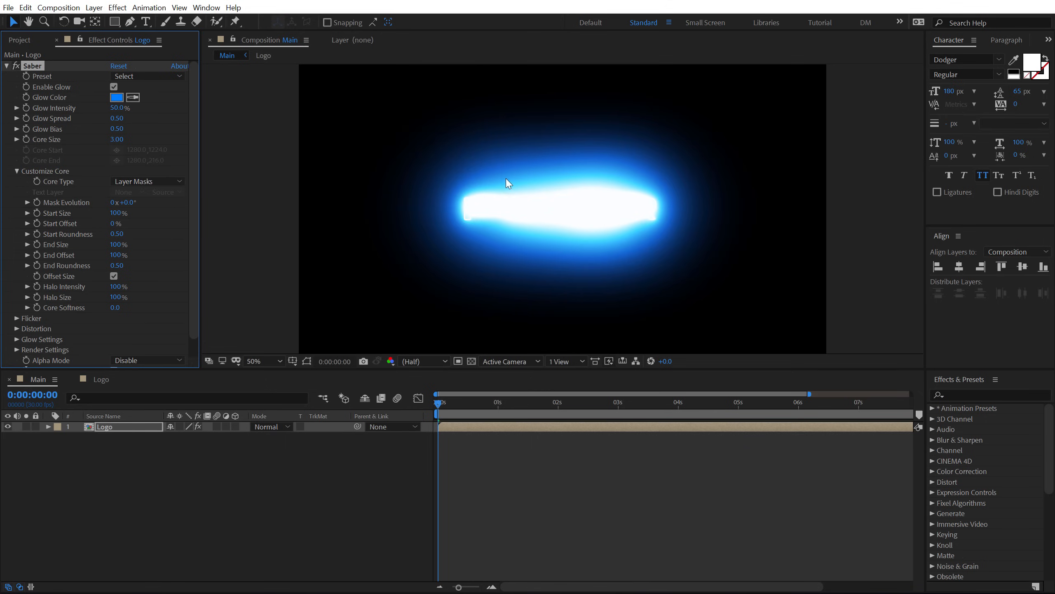
Step: Try the Energy preset on the Saber effect and settle on the Electric preset
click(147, 78)
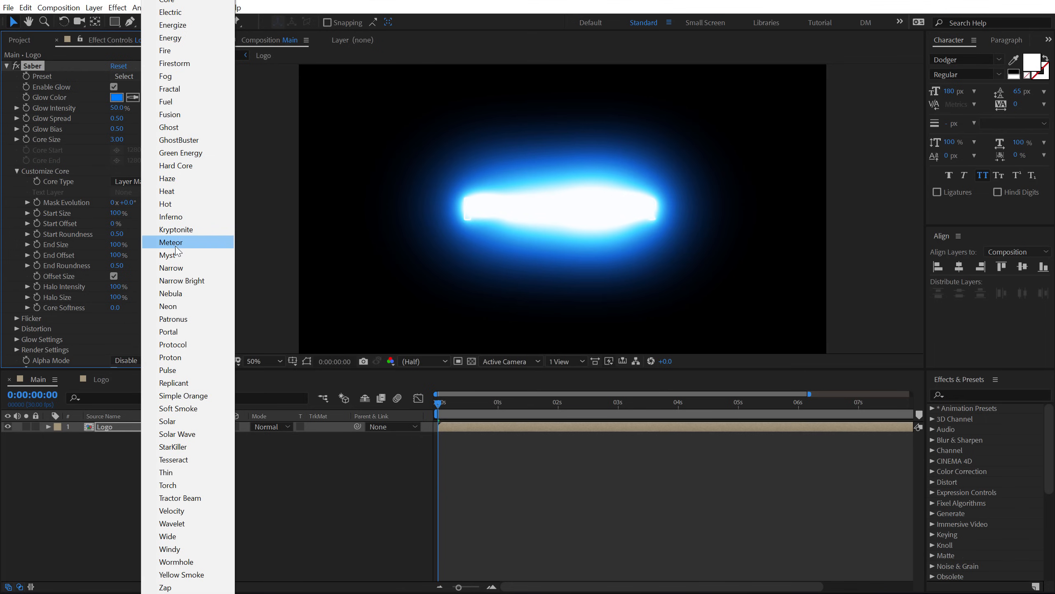
click(184, 40)
click(137, 80)
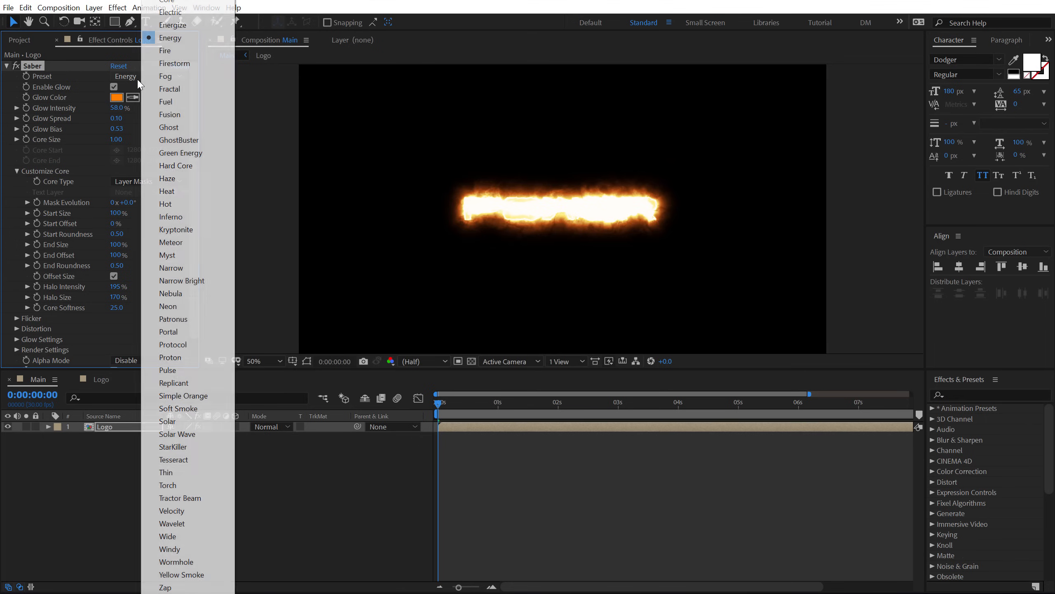
click(192, 14)
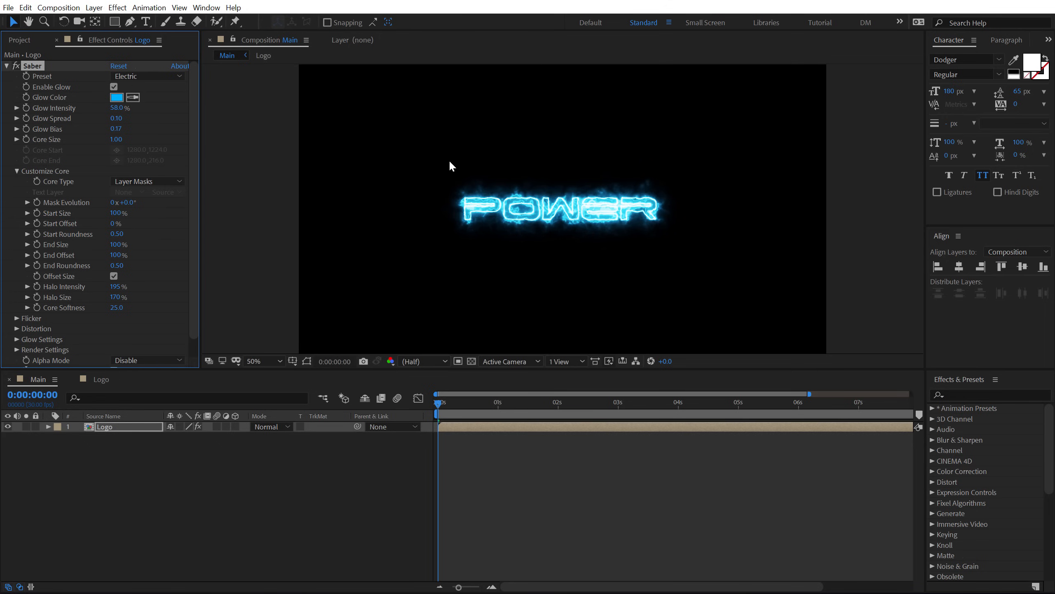
Step: Set the Saber glow color to the deeper blue 0182FF and preview the glow over the timeline
click(117, 97)
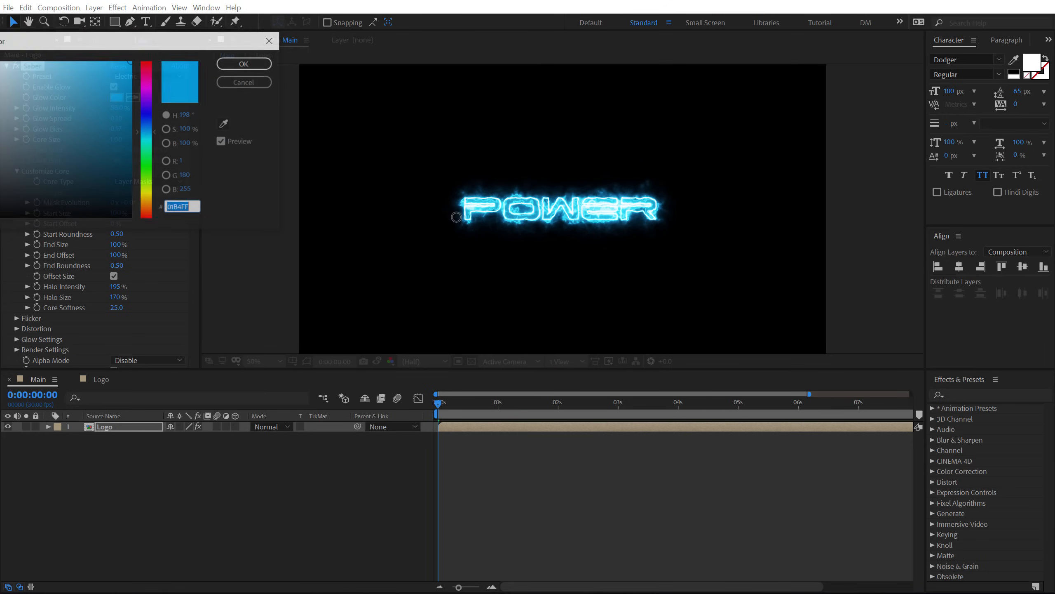
click(149, 127)
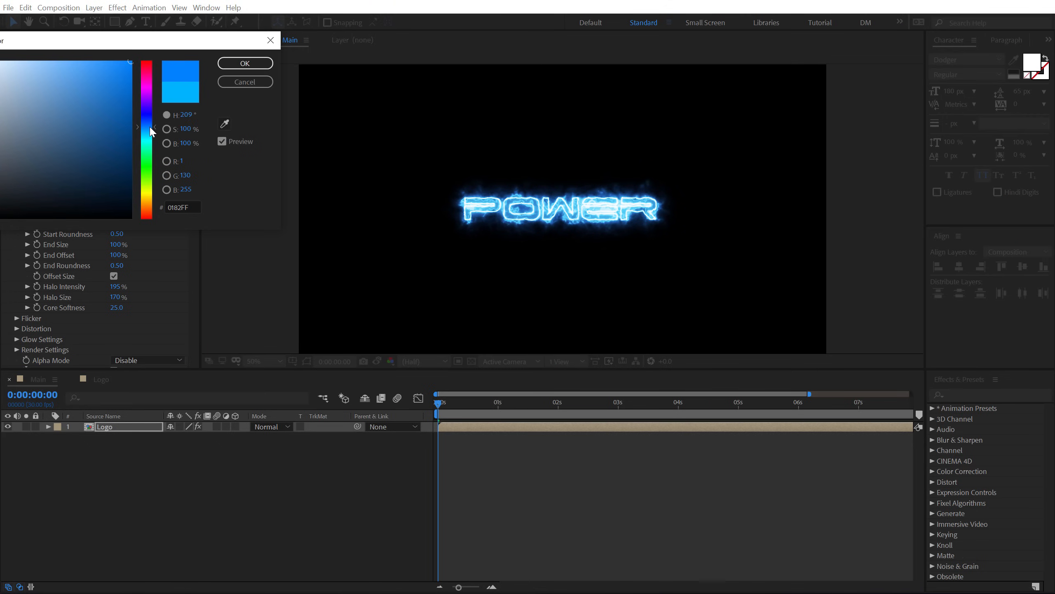
click(243, 64)
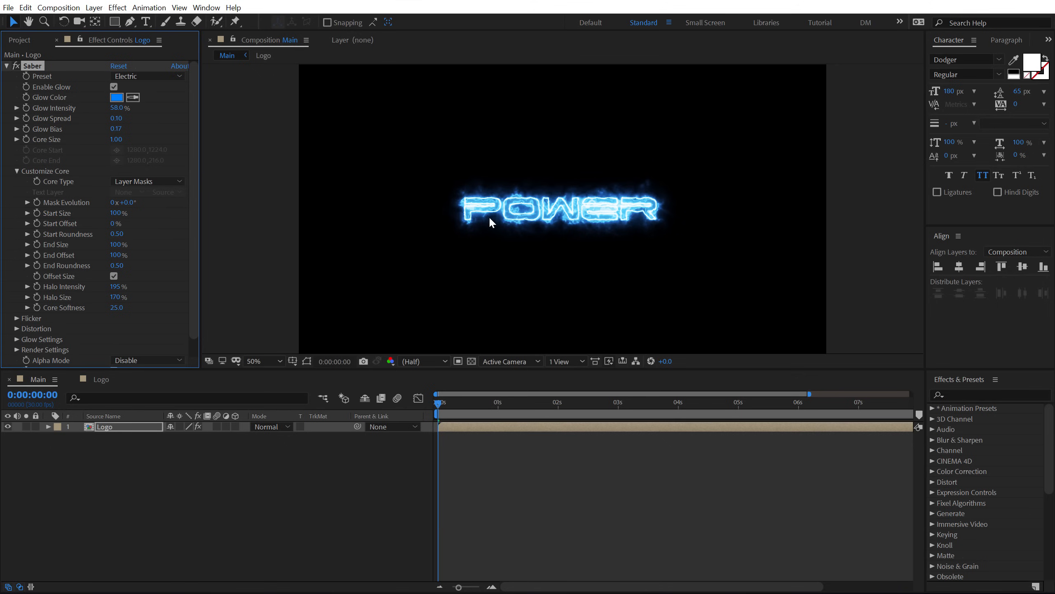
mouse_move(443, 402)
mouse_down()
mouse_move(570, 398)
mouse_move(427, 399)
mouse_up()
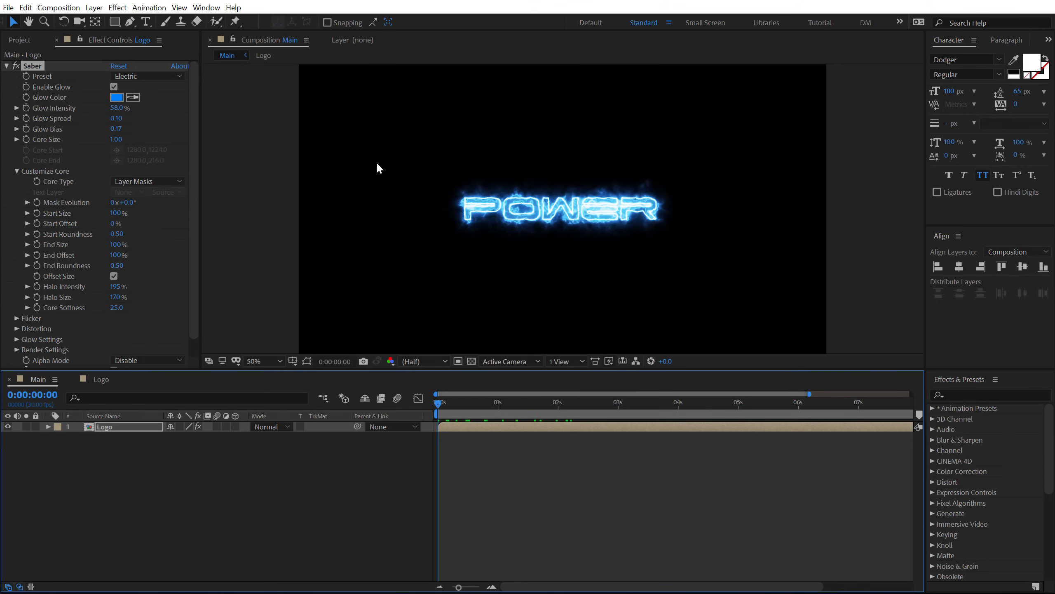
Step: Set the Saber effect's Glow Intensity to 100%
click(117, 109)
text(100)
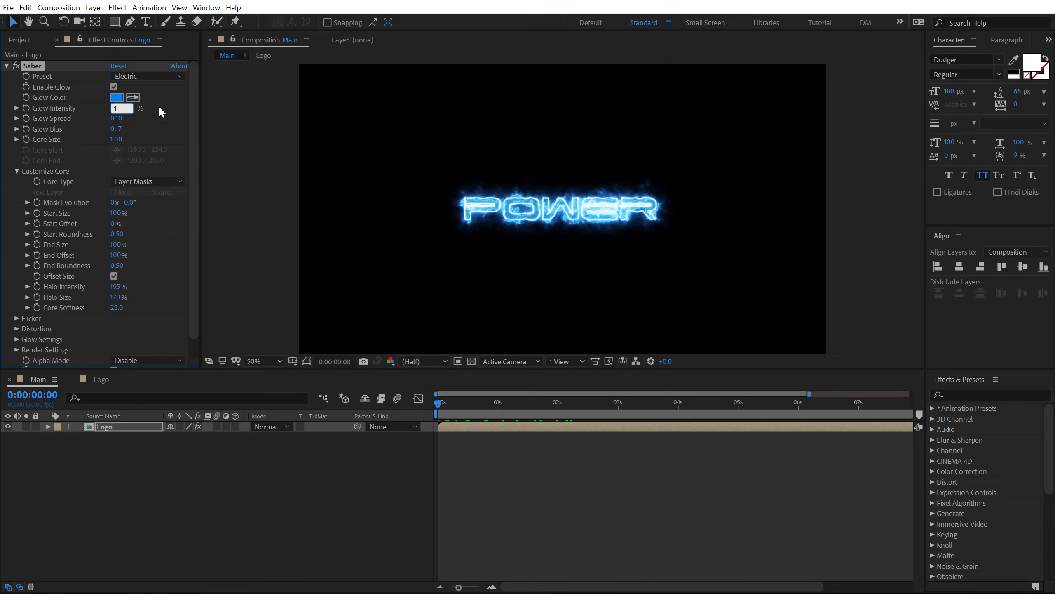
key(Return)
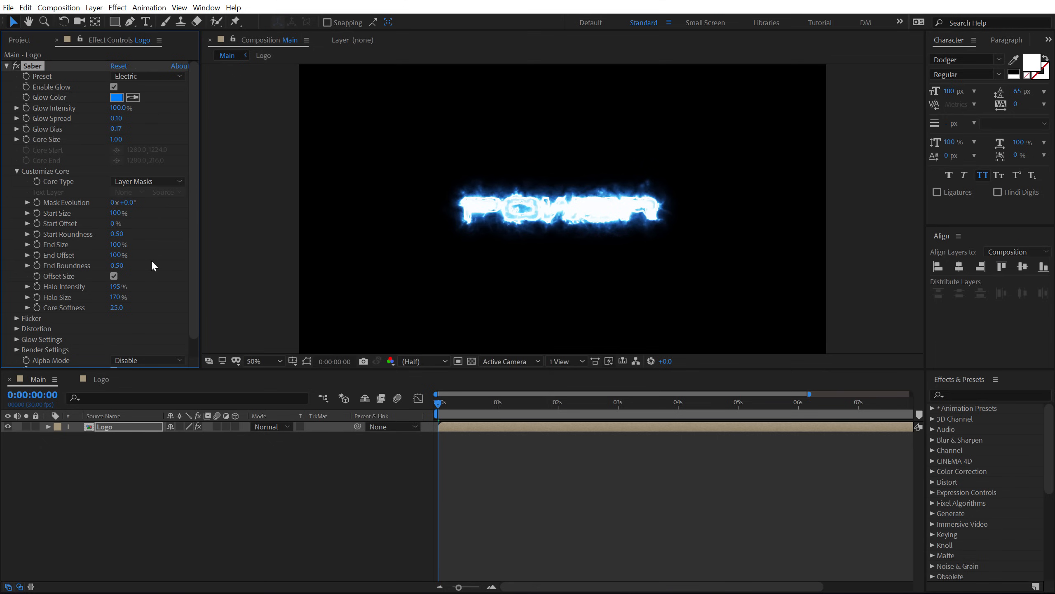
Step: At frame 0:00:00:03, add keyframes for Saber's Glow Intensity, Start Size and Start Offset, and reveal the Logo layer's keyframes in the timeline
click(155, 532)
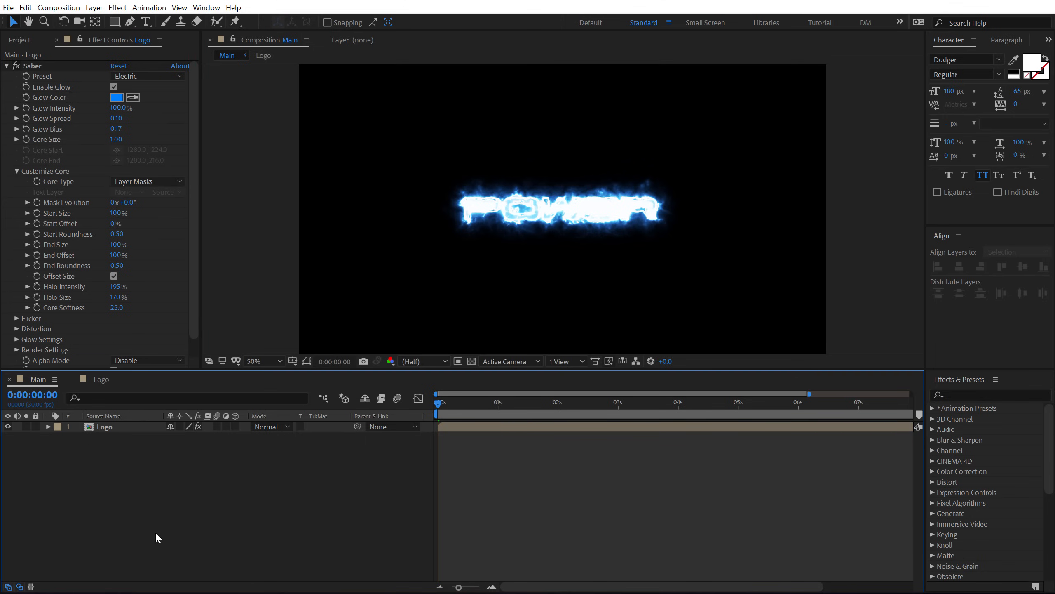
key(space)
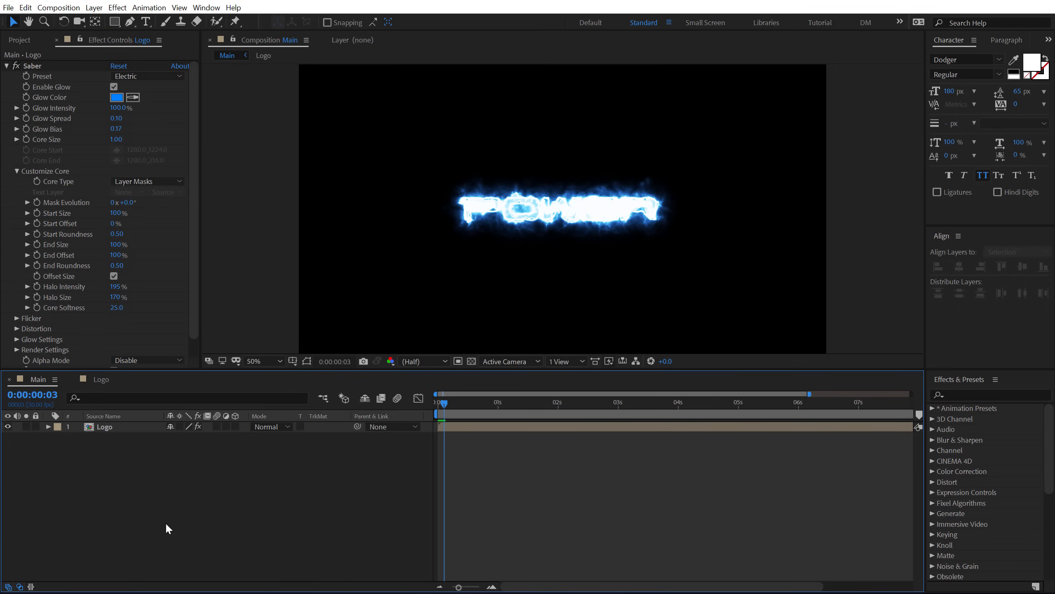
click(100, 428)
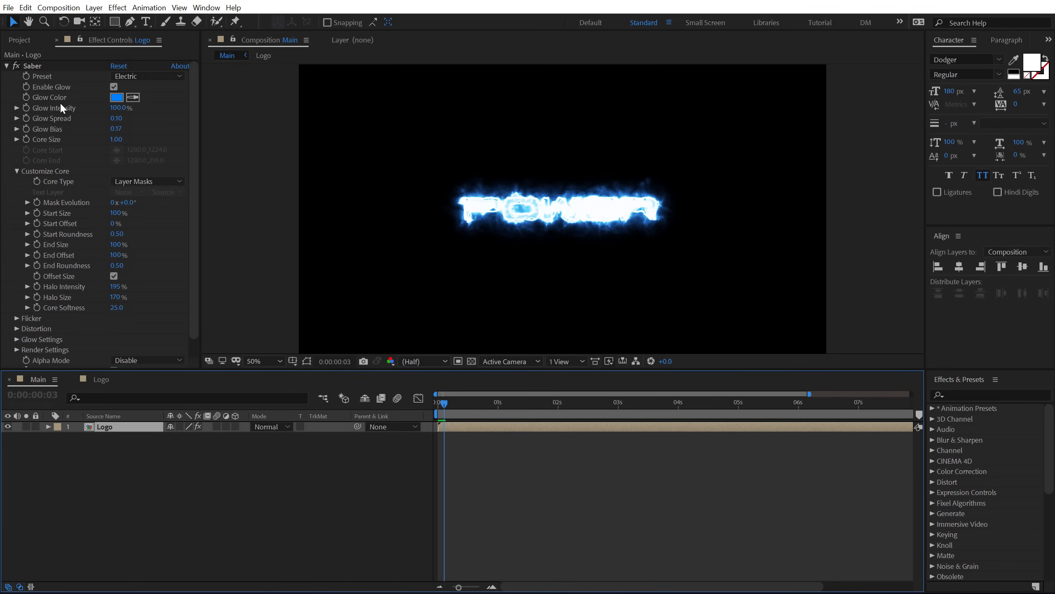
click(27, 107)
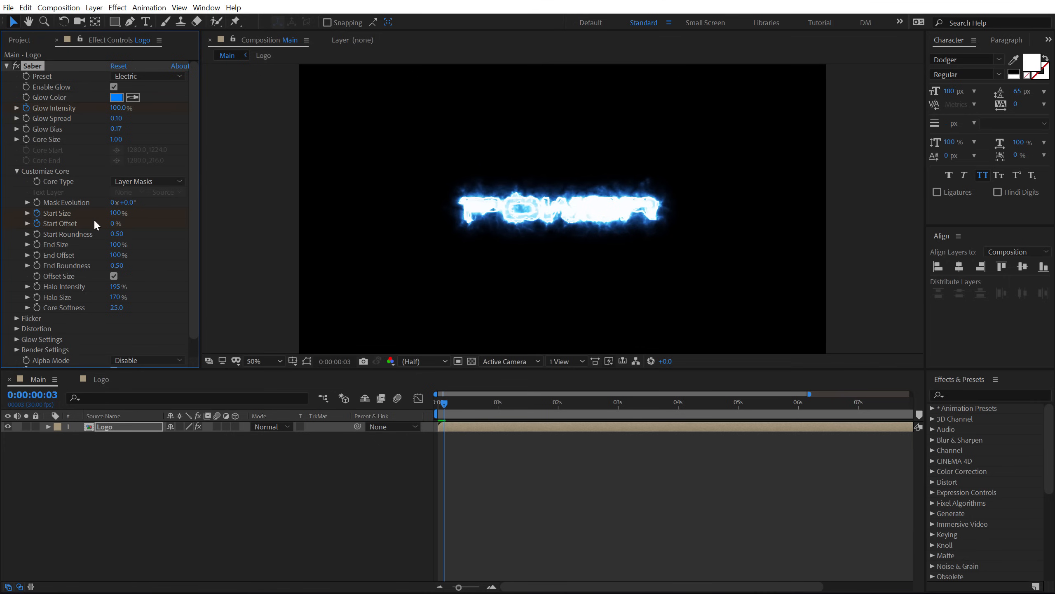
click(122, 428)
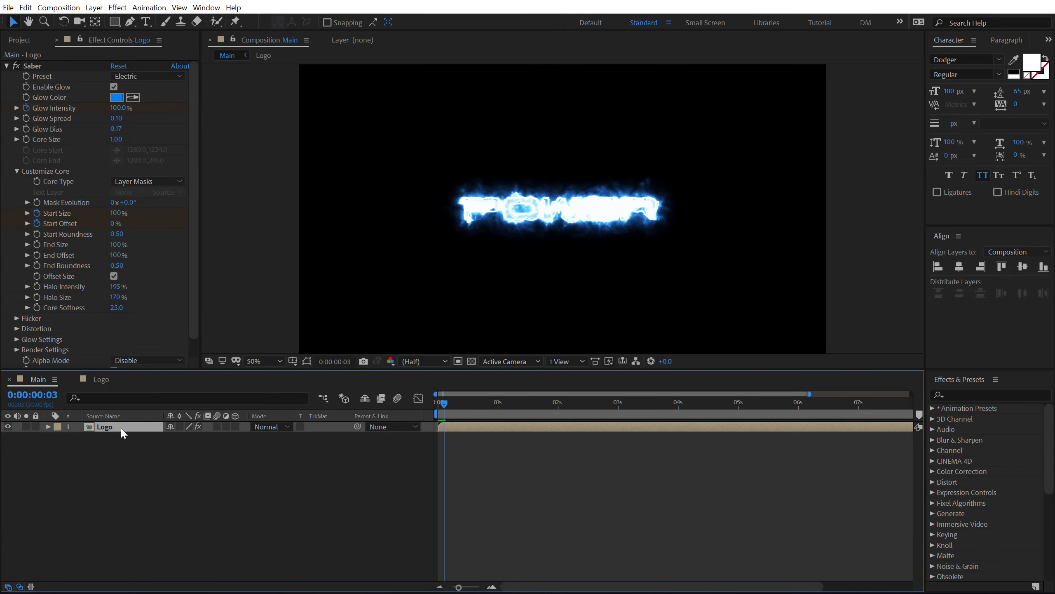
key(u)
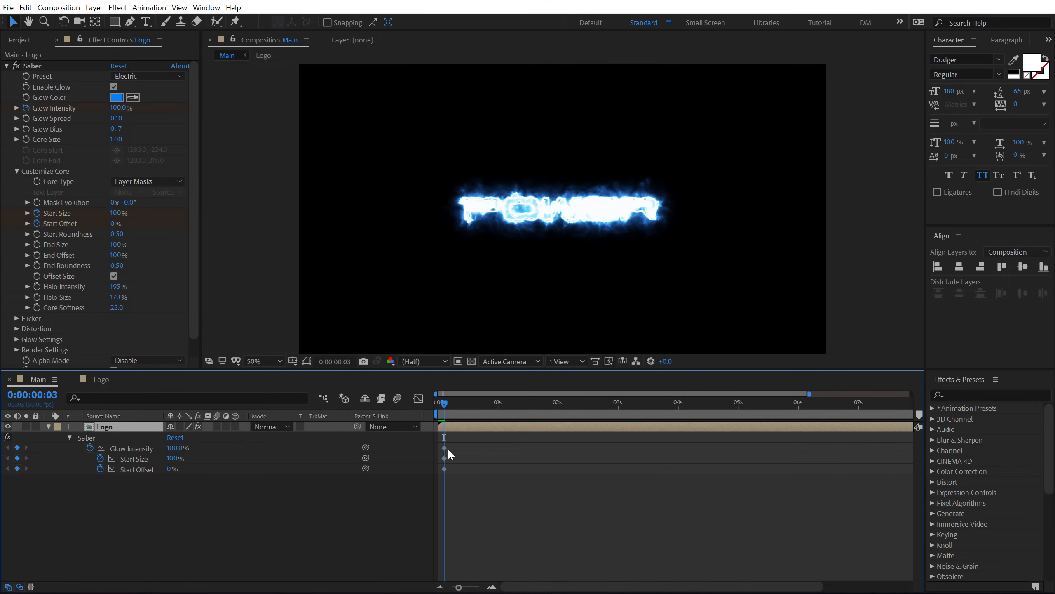
Step: Move the Start Size and Start Offset keyframes to 0:00:00:05 and hide the timeline's Parent & Link column
click(449, 414)
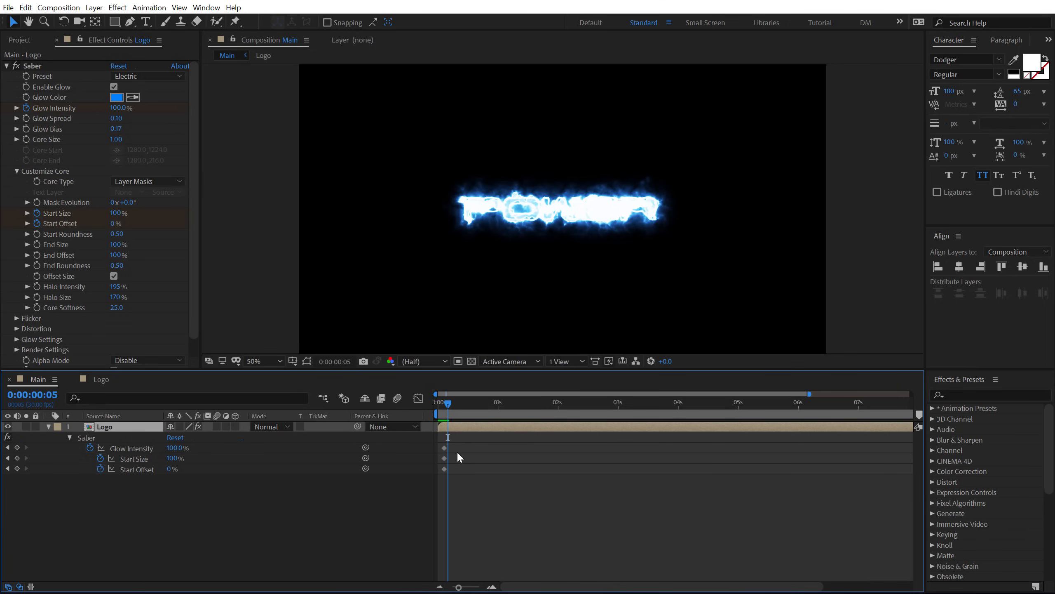
mouse_move(456, 454)
mouse_down()
mouse_move(441, 473)
mouse_move(450, 466)
mouse_up()
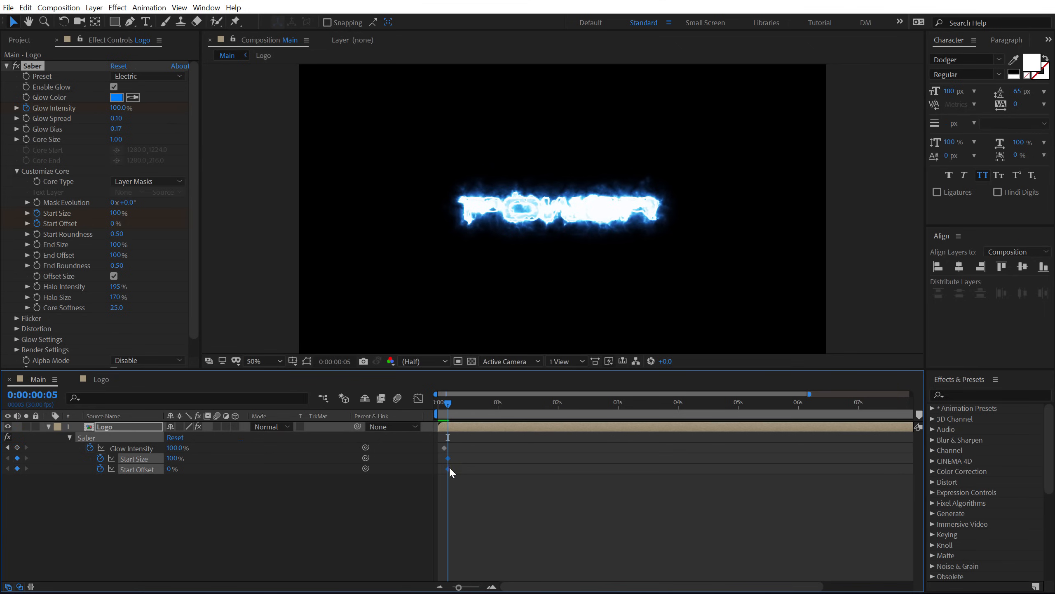
click(475, 520)
right_click(377, 417)
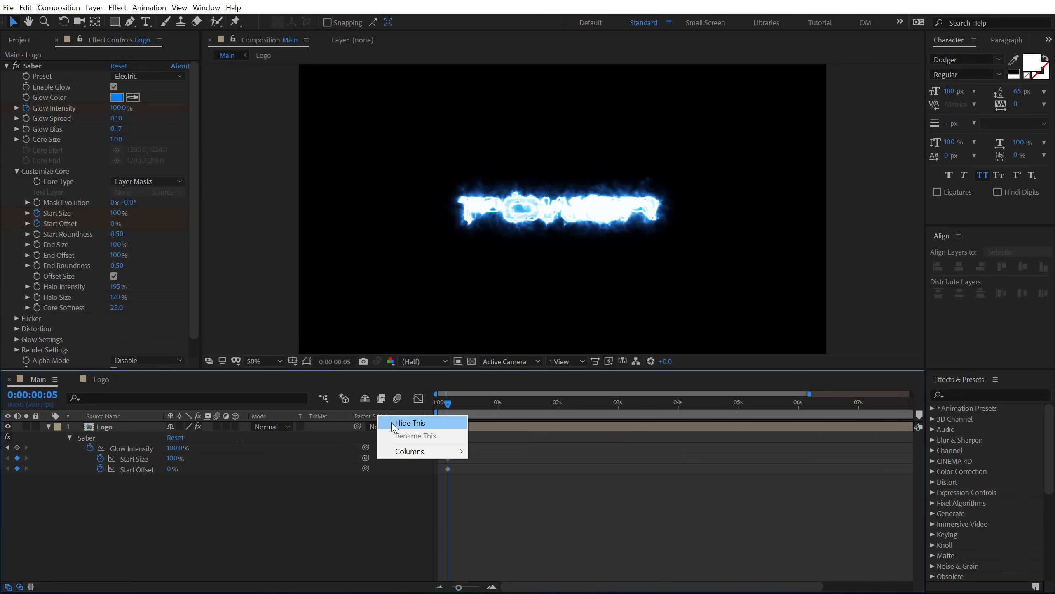
click(399, 423)
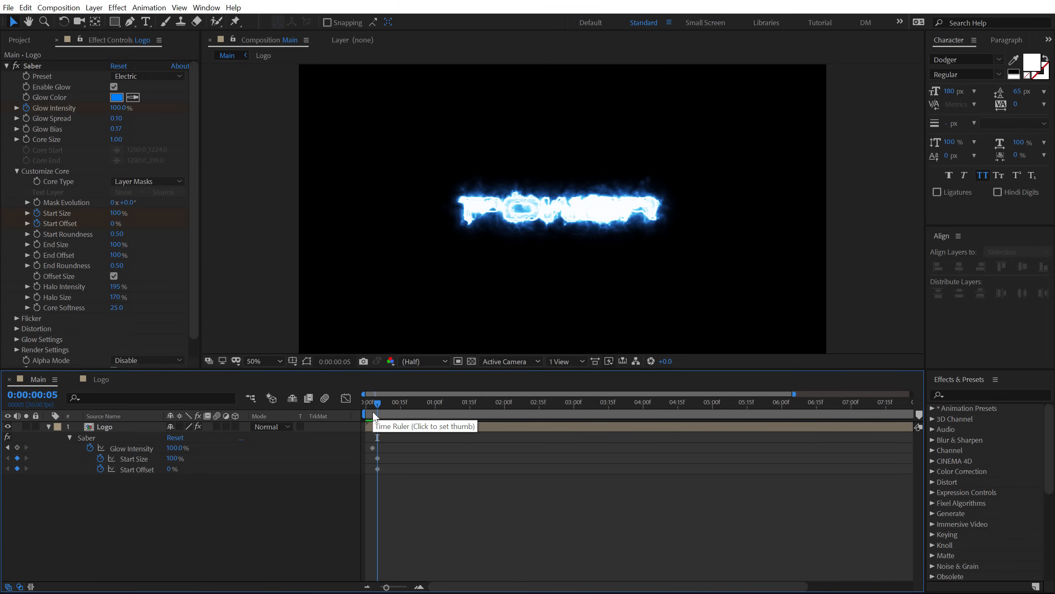
Step: Add a Glow Intensity keyframe of 60% at 0:00:01:00
drag(374, 415, 435, 416)
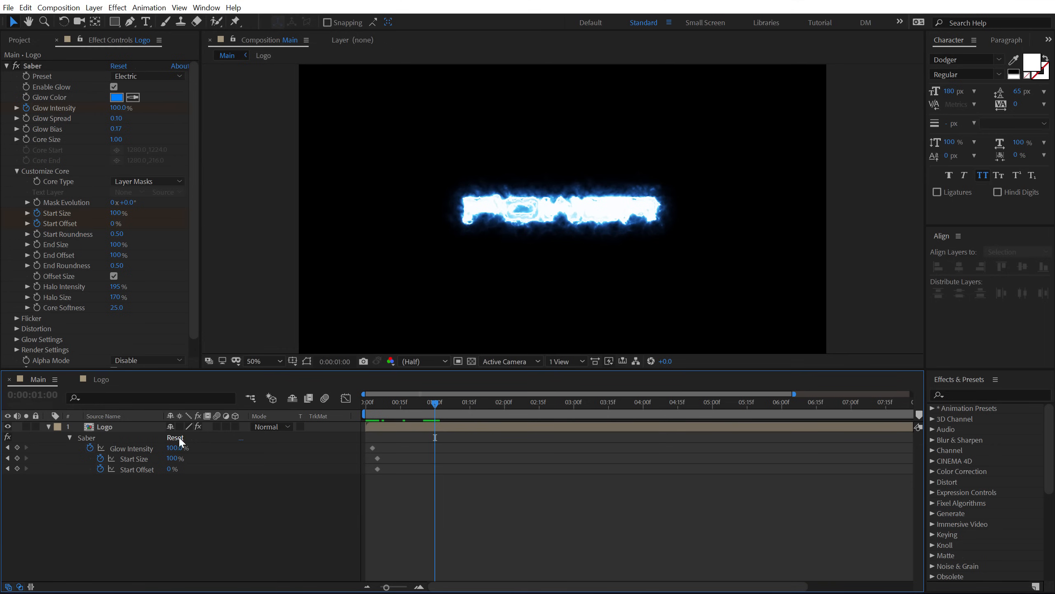
click(172, 447)
text(60)
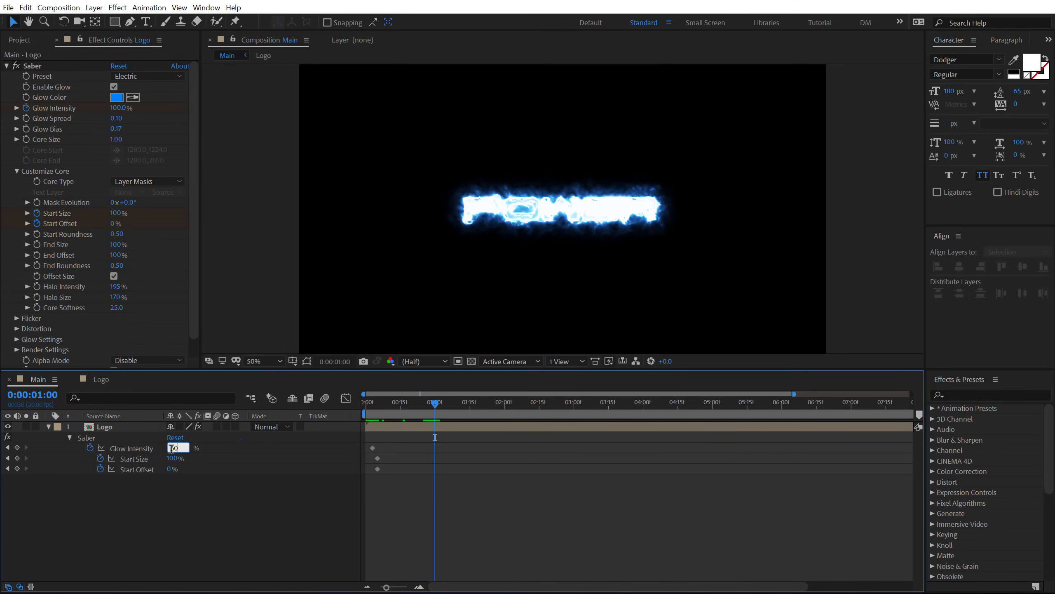
key(Return)
Step: Set the Start Size keyframe at 0:00:00:05 to 0%
drag(403, 407, 379, 409)
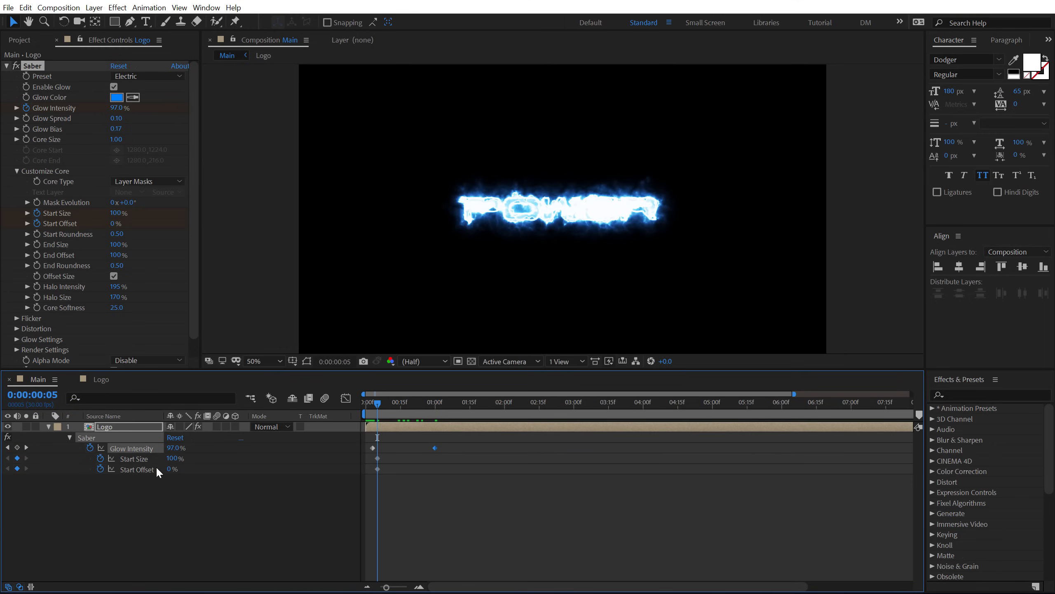
click(170, 461)
text(0)
key(Return)
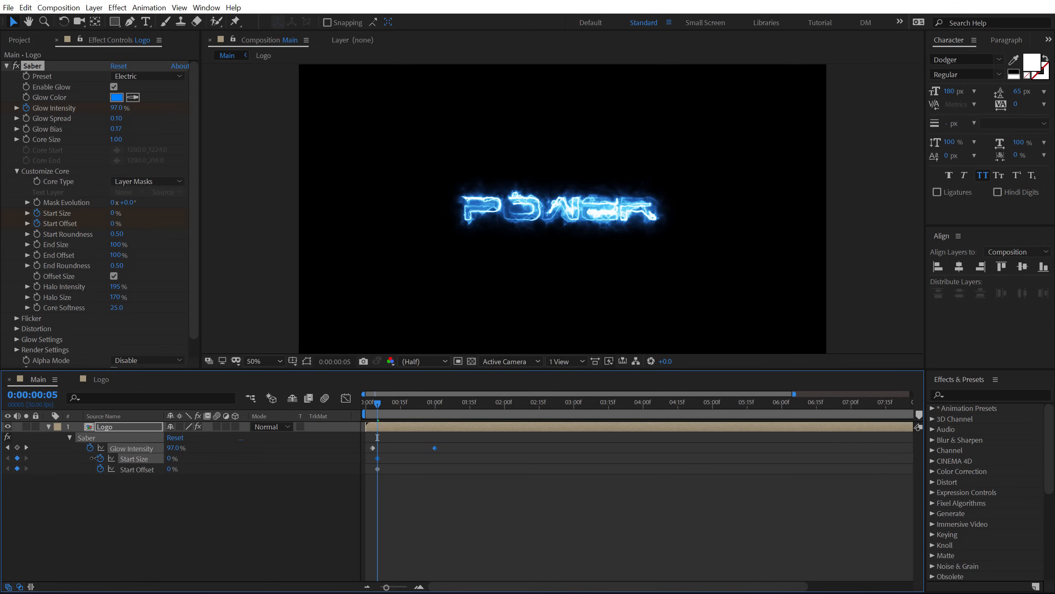
Step: At 0:00:01:00, add keyframes setting both Start Size and Start Offset to 100%
drag(424, 403, 434, 403)
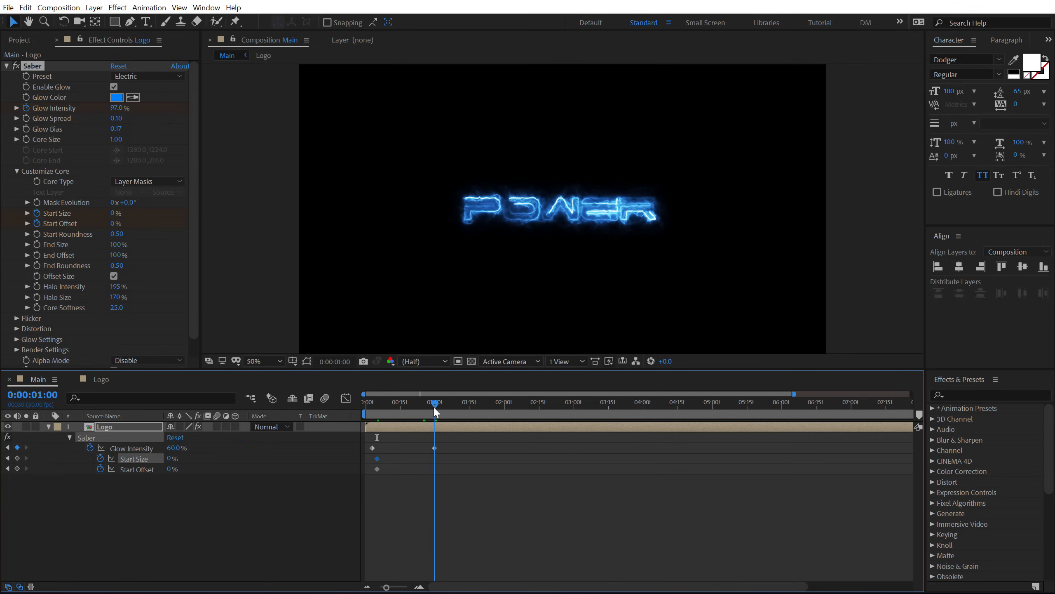
drag(170, 458, 213, 477)
click(172, 460)
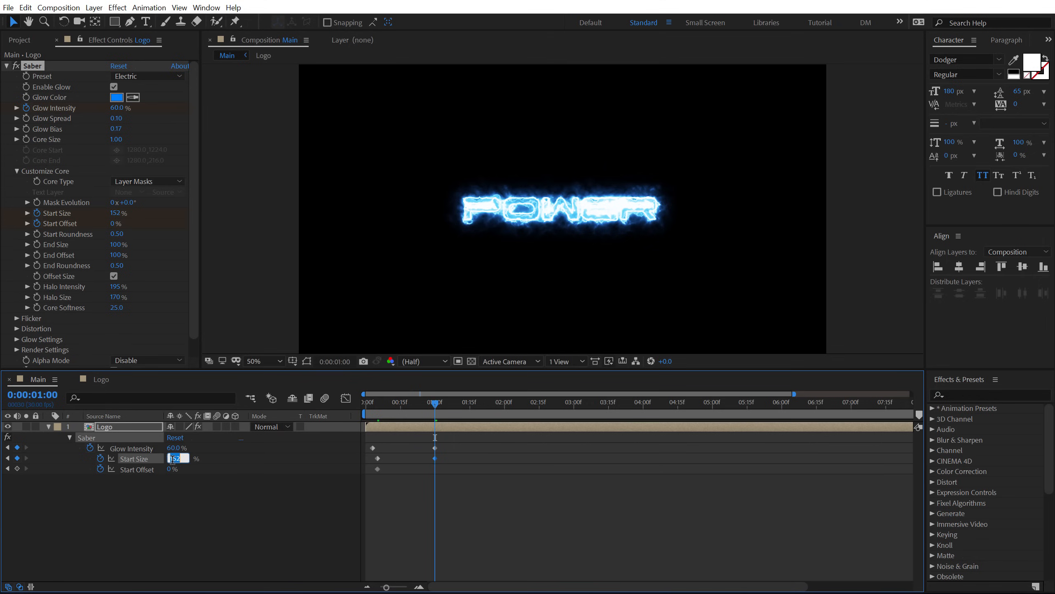
text(100)
click(170, 468)
text(100)
click(206, 491)
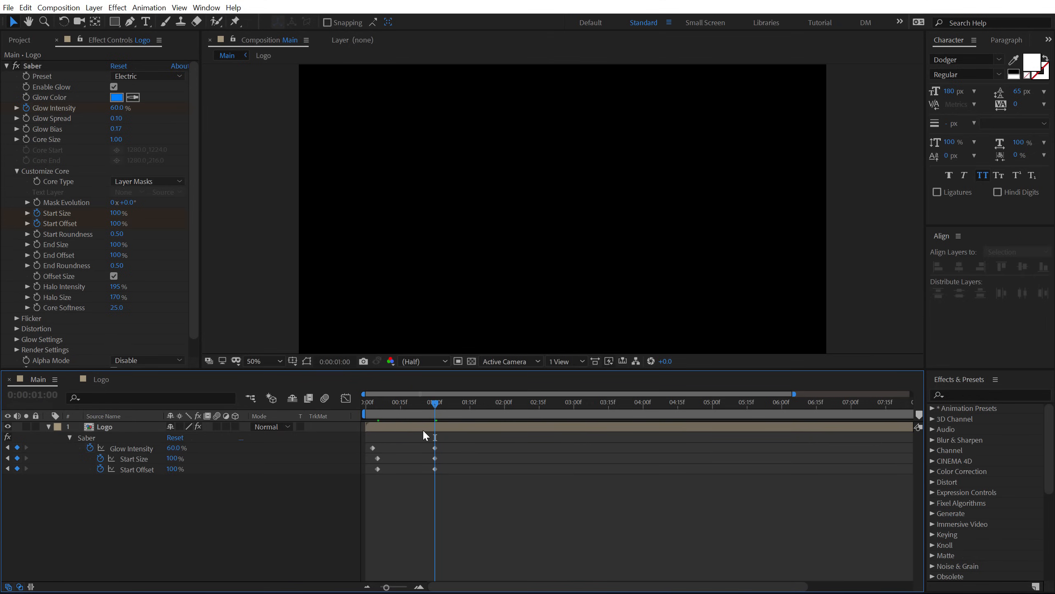
Step: At 0:00:01:10, add keyframes setting both Start Size and Start Offset back to 0%
scroll(423, 430, up, 1)
drag(487, 411, 492, 405)
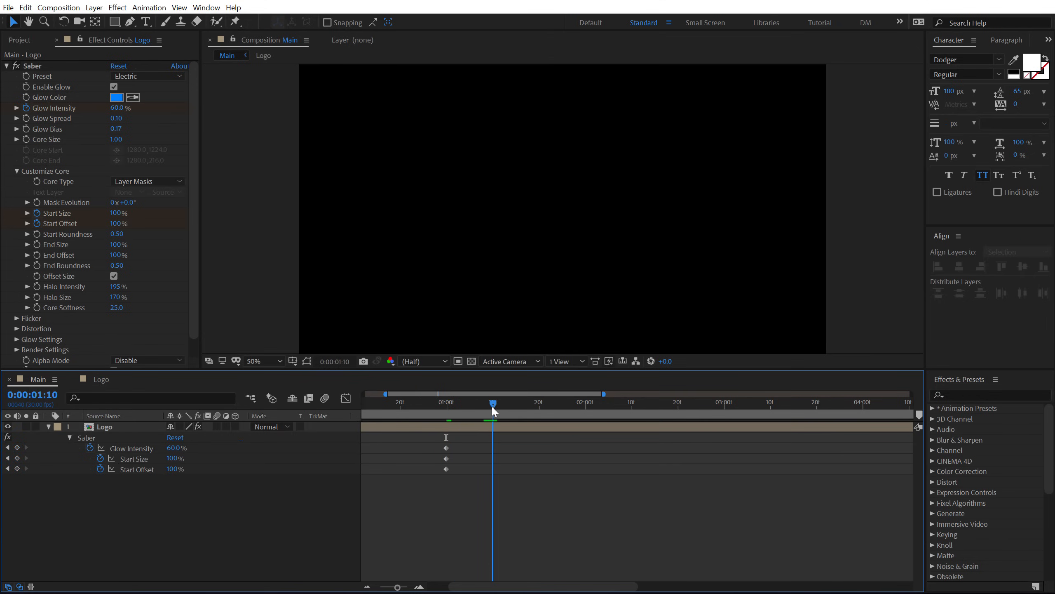
click(174, 458)
text(0)
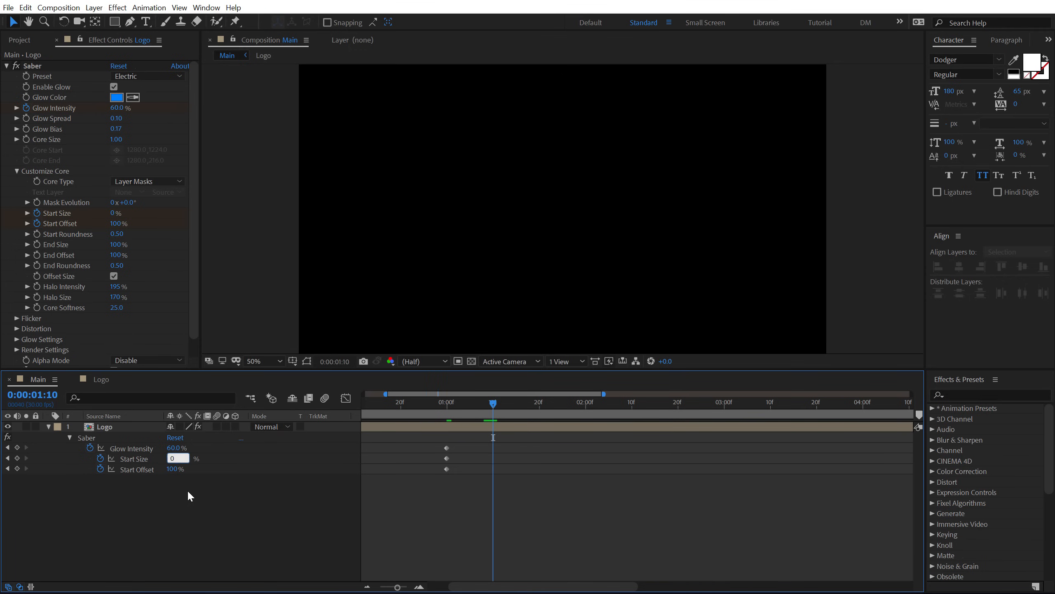
key(Return)
click(173, 469)
text(0)
key(Return)
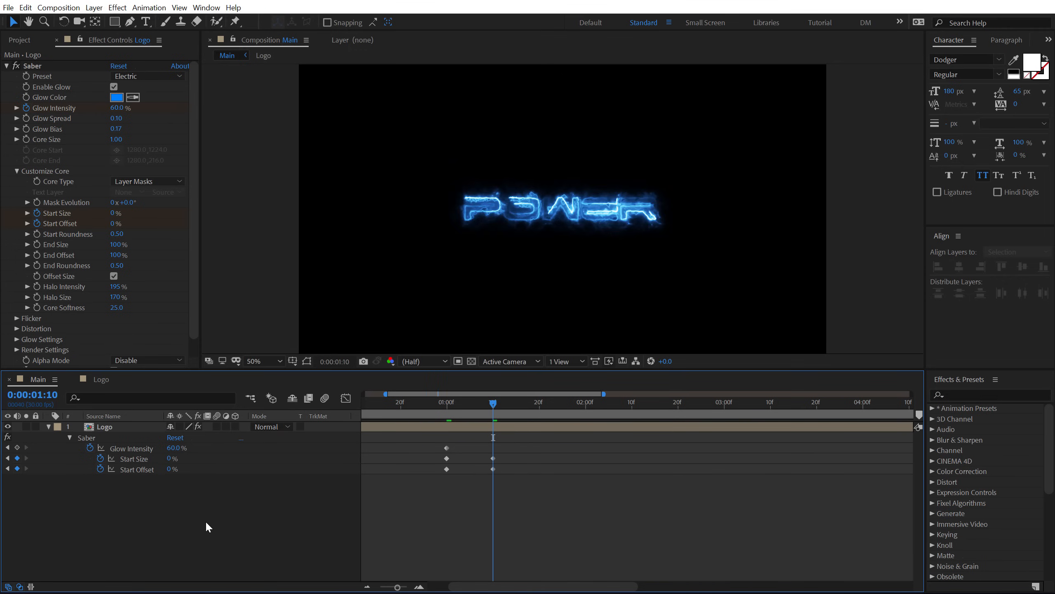
Step: At 0:00:01:25, add keyframes setting both Start Size and Start Offset to 100%
click(561, 400)
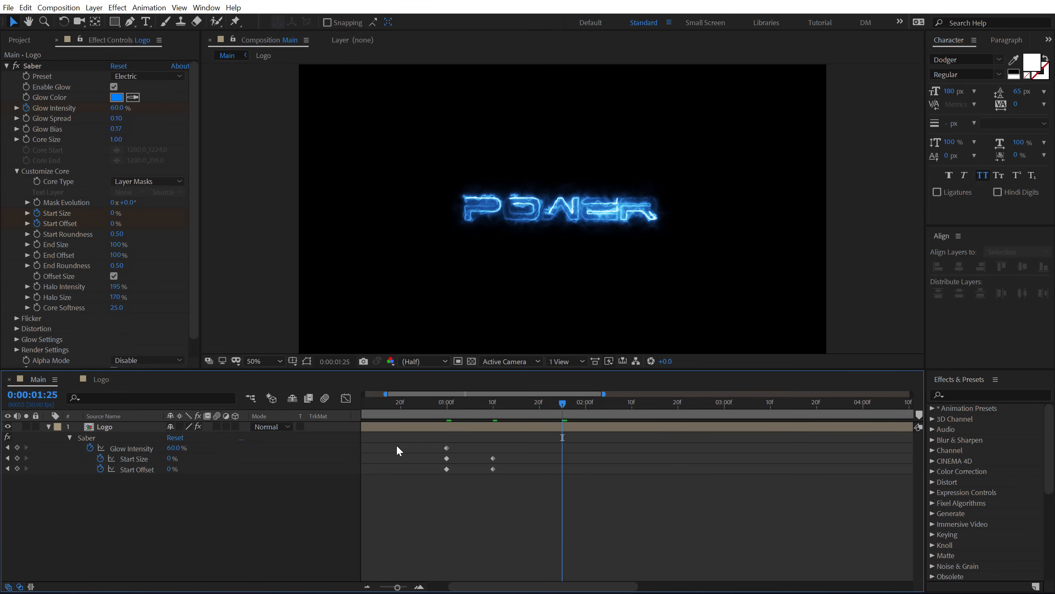
click(171, 458)
text(101010)
drag(180, 459, 140, 454)
text(1)
click(172, 470)
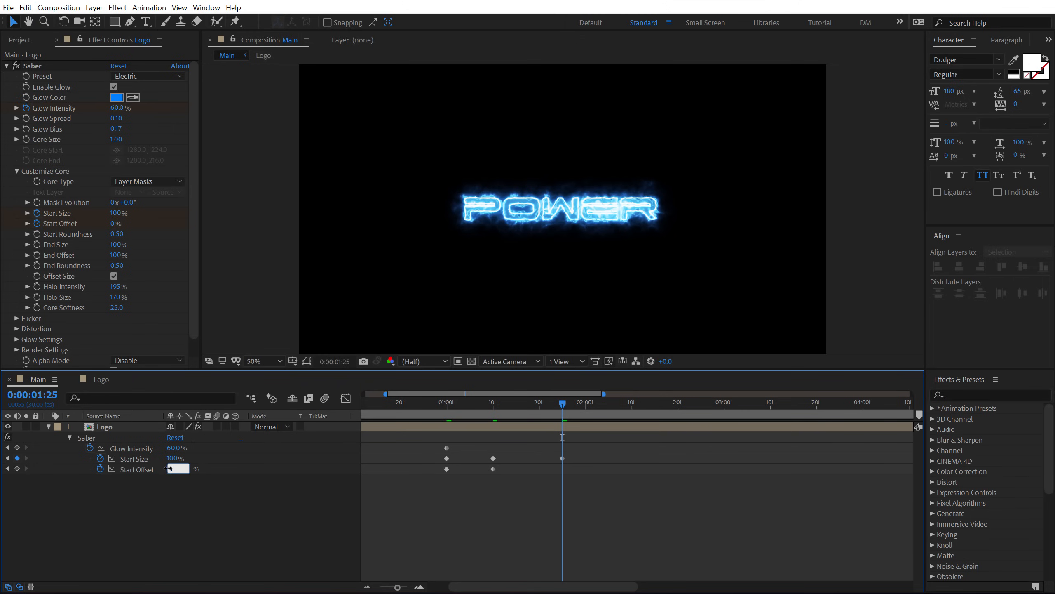
key(Return)
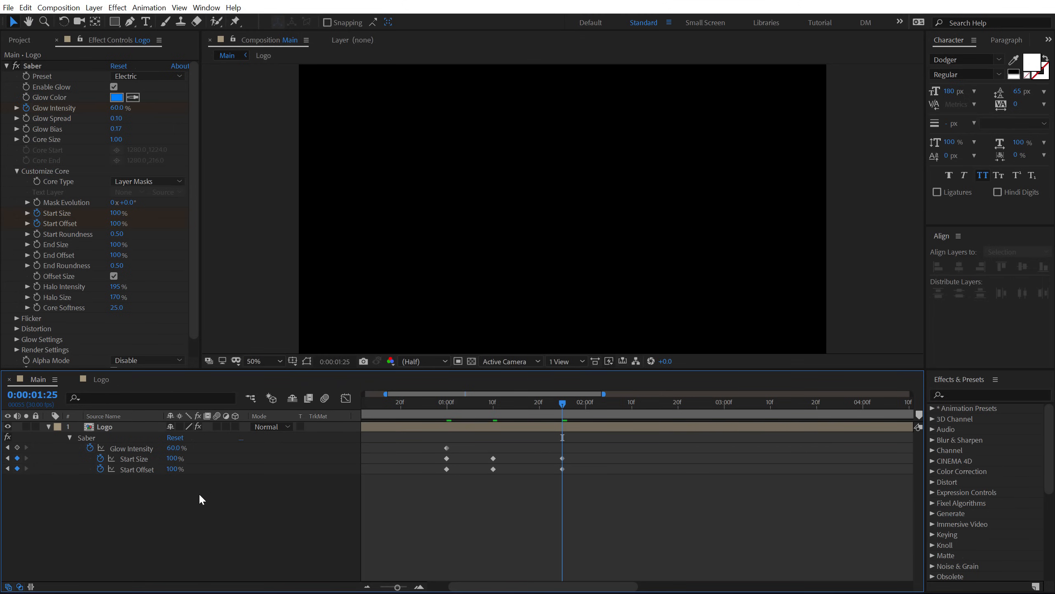
Step: At 0:00:02:05, add keyframes setting both Start Size and Start Offset to 0%
click(608, 402)
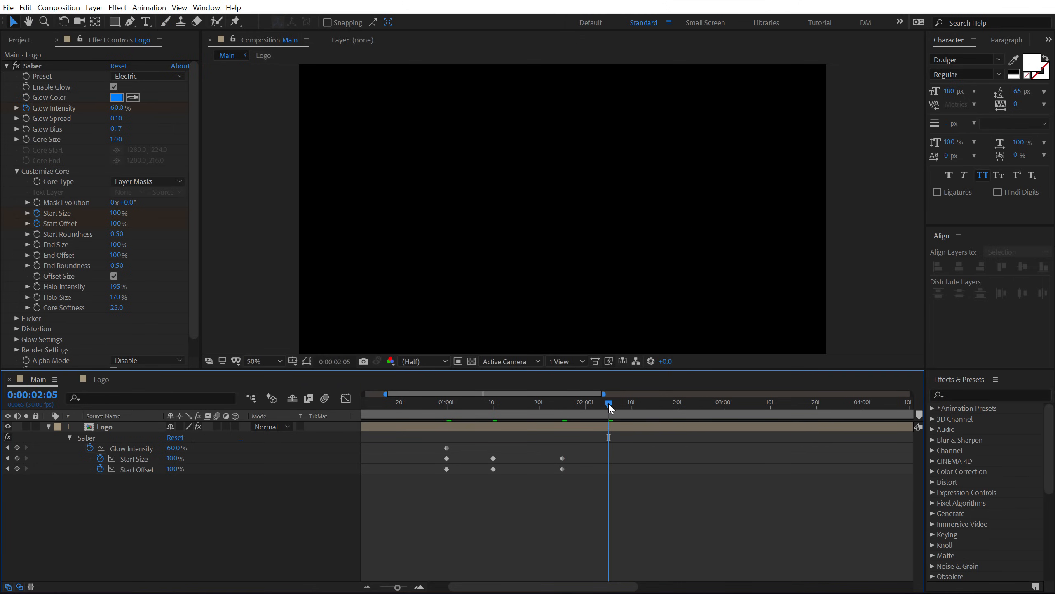
click(172, 458)
text(0)
key(Tab)
text(0)
click(538, 483)
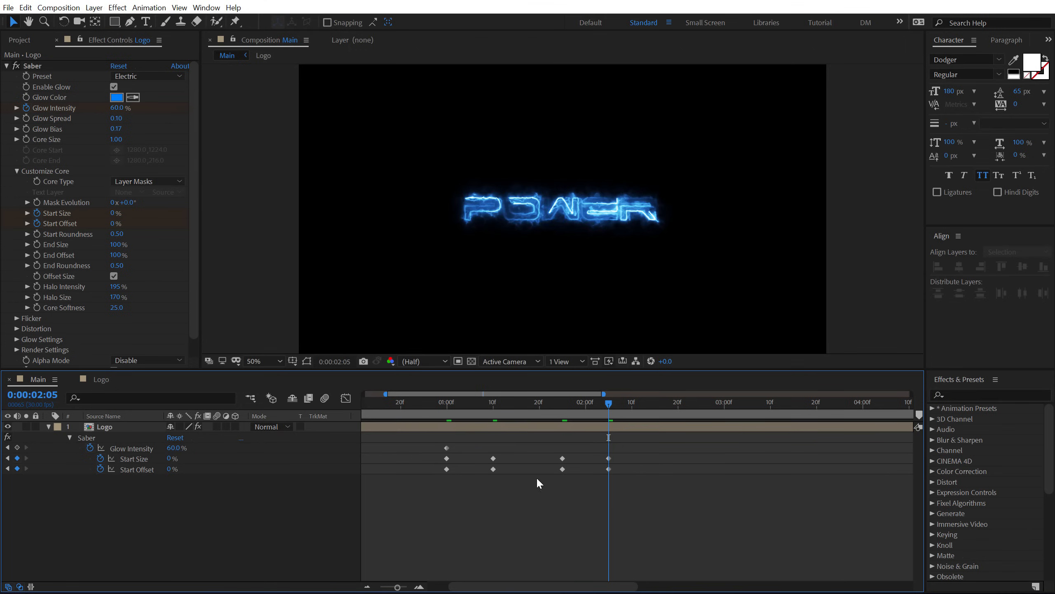
Step: At 0:00:02:10, add keyframes setting both Start Size and Start Offset to 100%
drag(471, 402, 609, 418)
click(629, 401)
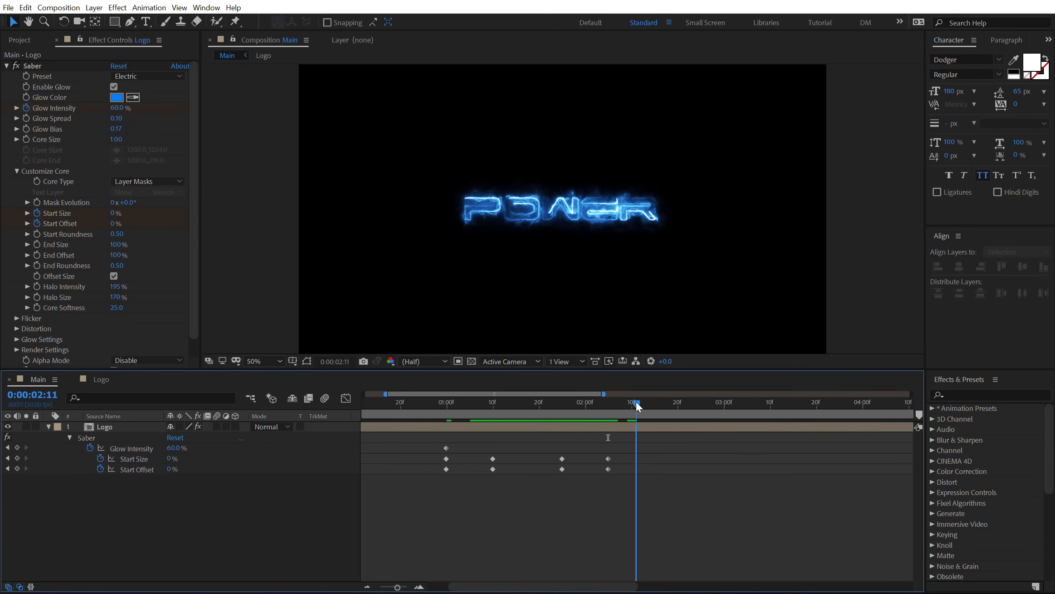
click(170, 459)
text(100)
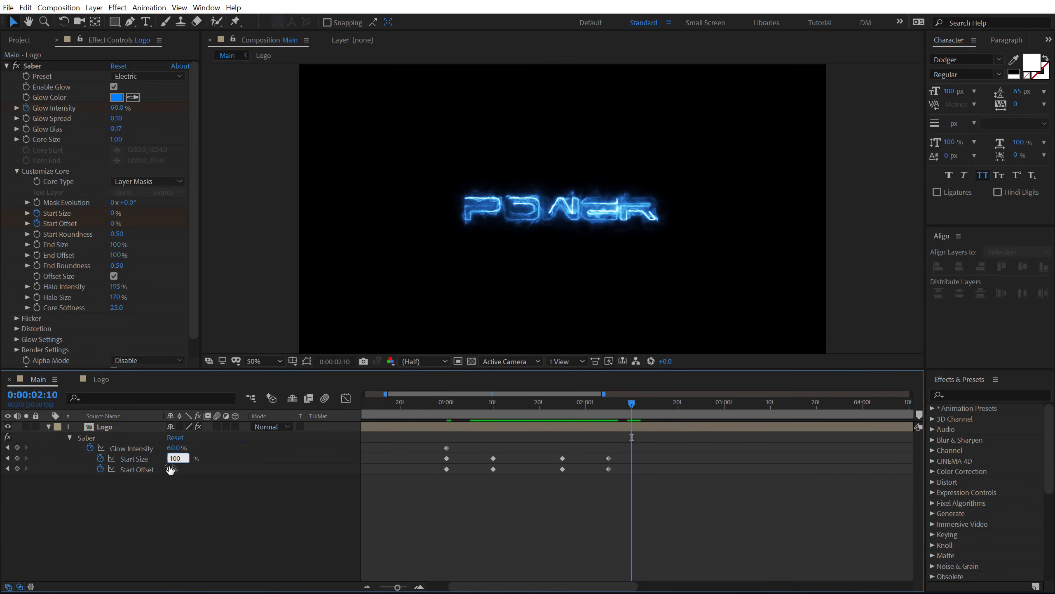
key(Tab)
text(100)
key(Return)
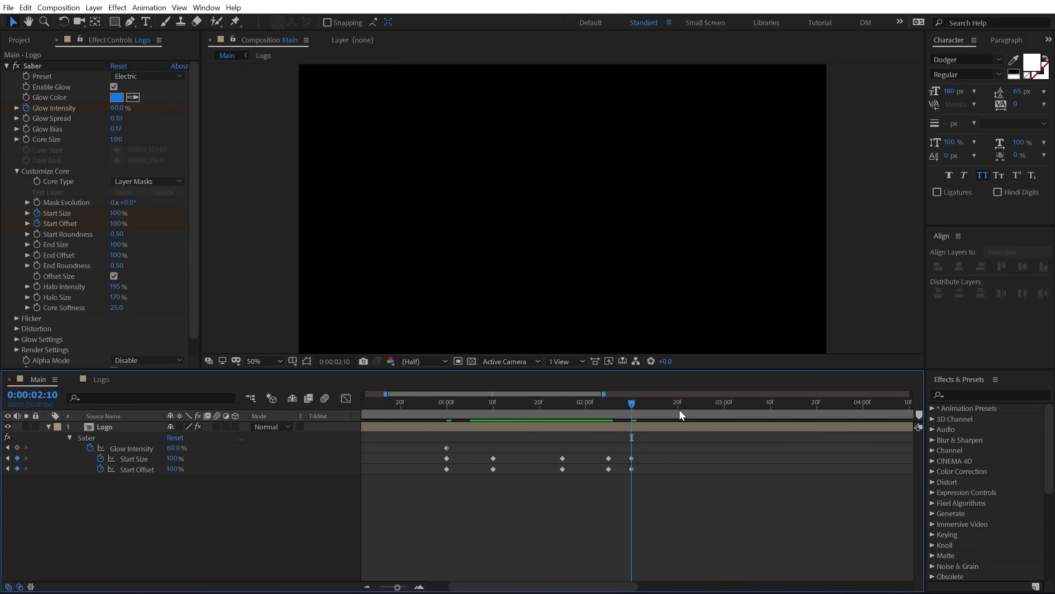
Step: At 0:00:02:20, add keyframes setting both Start Size and Start Offset to 0%
click(677, 406)
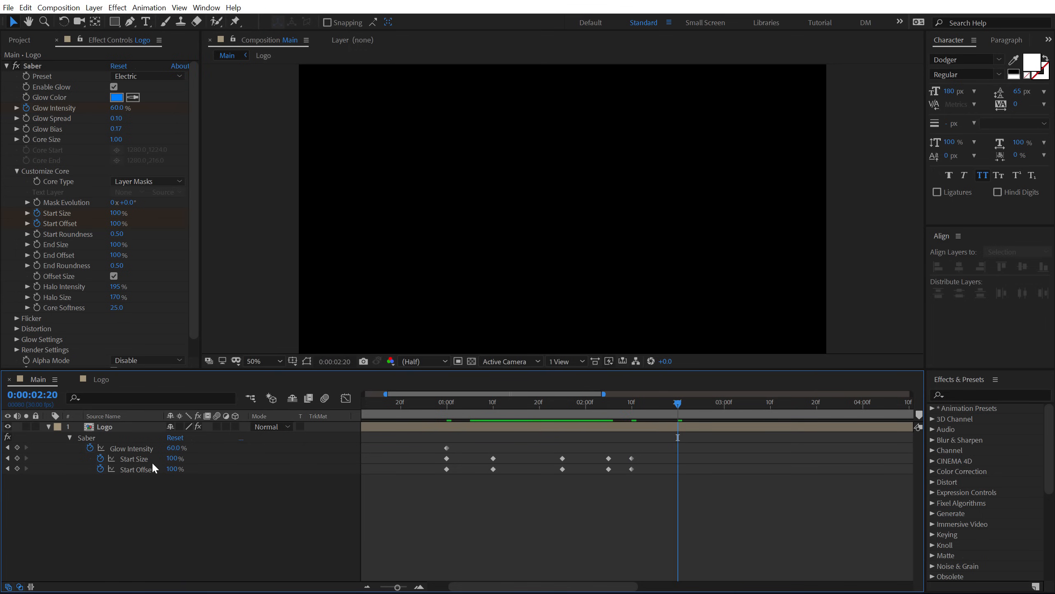
click(169, 458)
text(0)
key(Tab)
text(0)
key(Return)
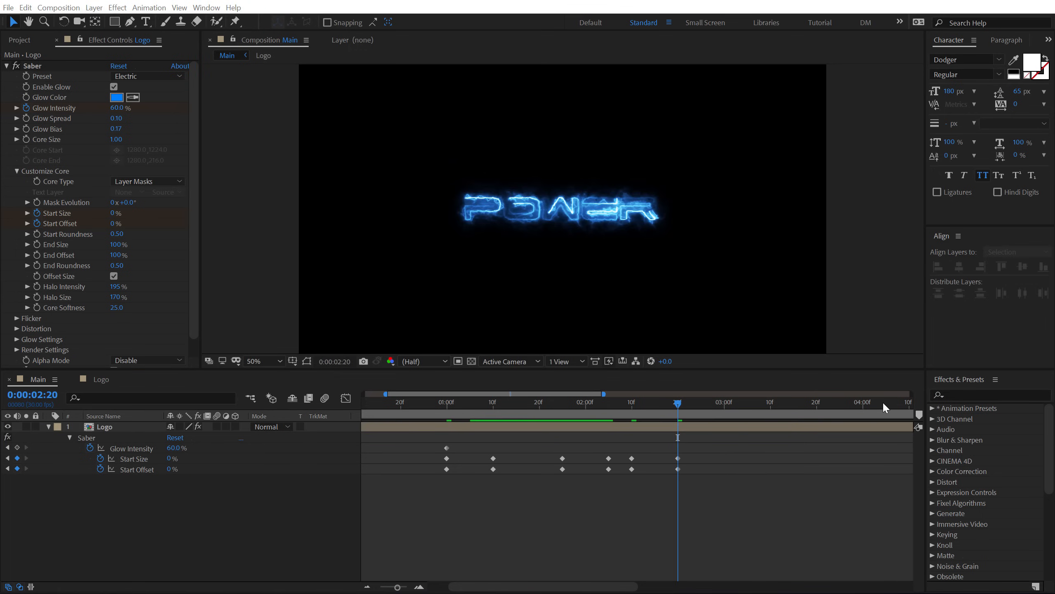
Step: Add a Start Offset keyframe of 50% at 0:00:04:10
drag(882, 401, 911, 402)
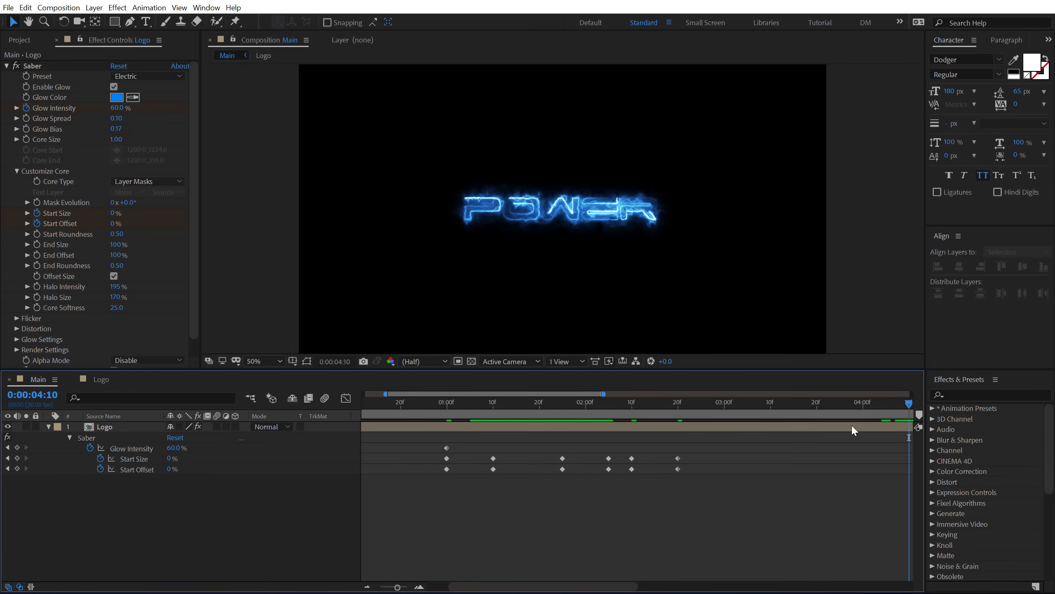
click(168, 470)
key(Return)
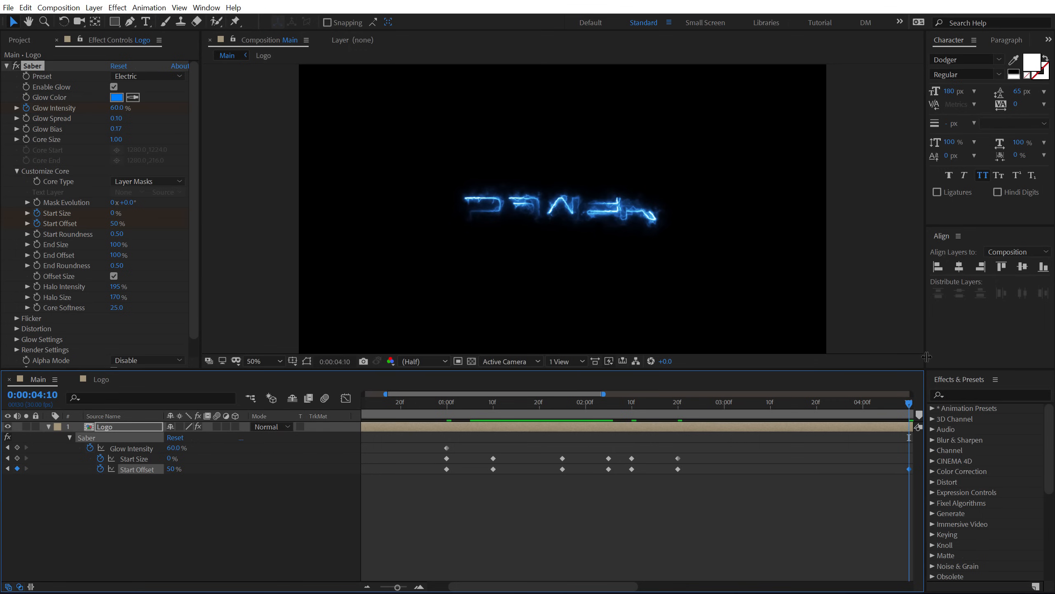
Step: Enable keyframing for Saber's End Size and End Offset at 0:00:00:03 and reveal the Logo layer's keyframed properties
key(minus)
key(minus)
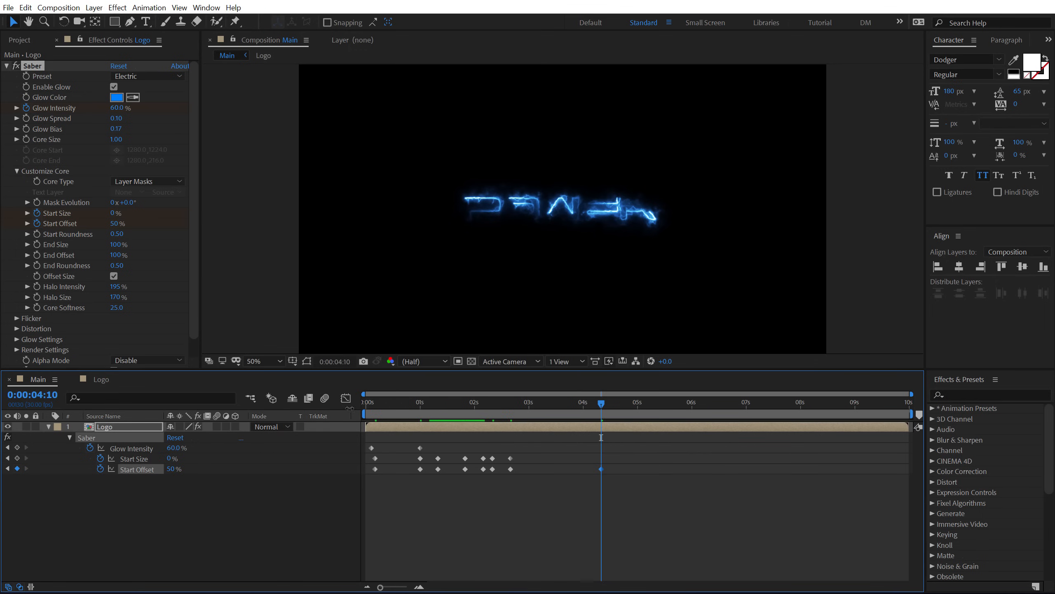
mouse_move(368, 405)
mouse_down()
mouse_move(531, 424)
mouse_move(594, 417)
mouse_move(435, 413)
mouse_move(519, 407)
mouse_move(381, 411)
mouse_up()
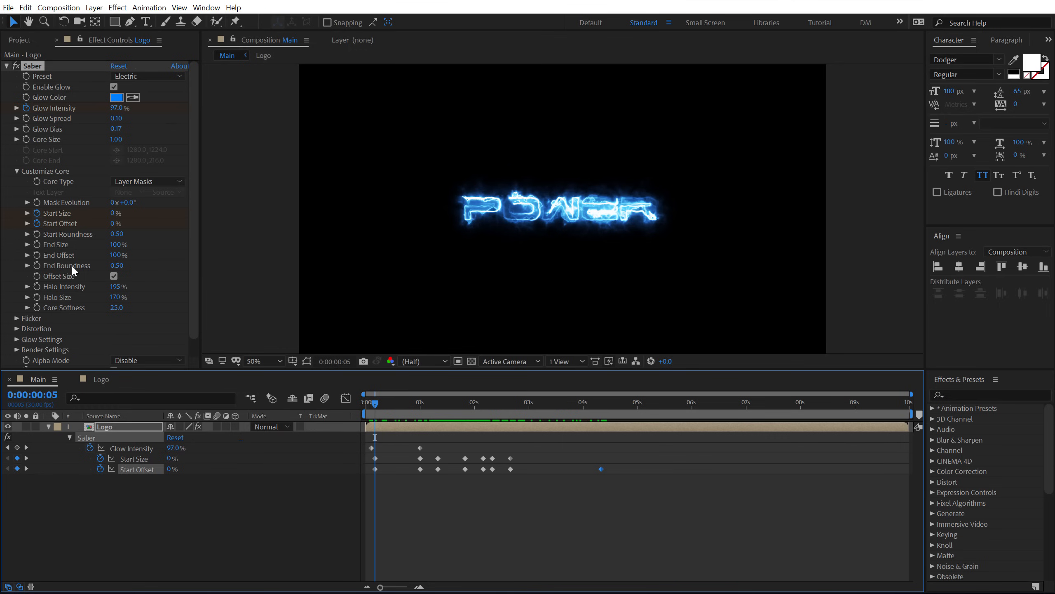
scroll(364, 460, up, 1)
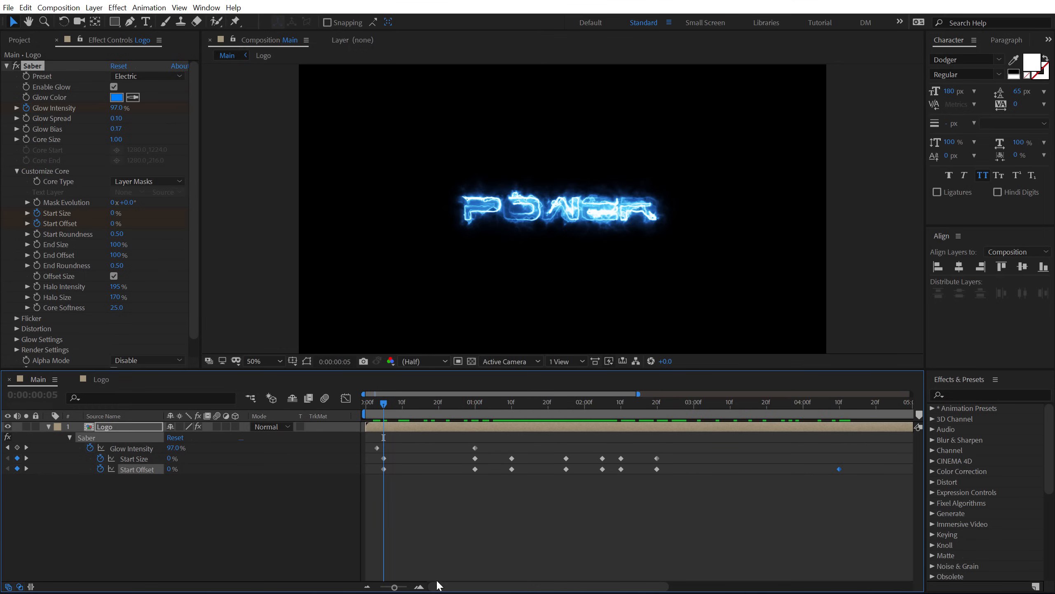
click(377, 402)
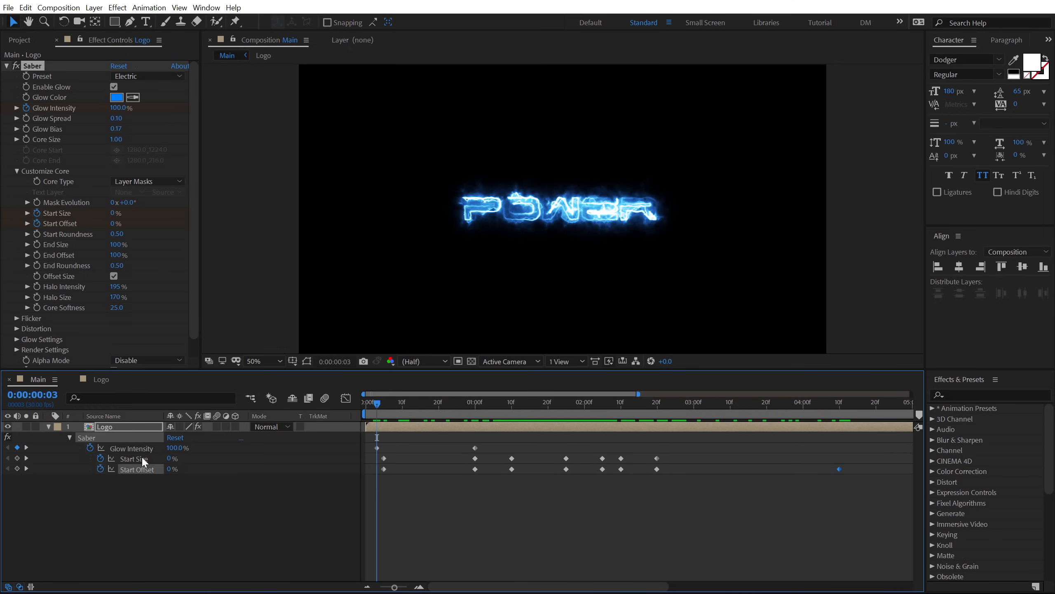
click(37, 244)
click(38, 254)
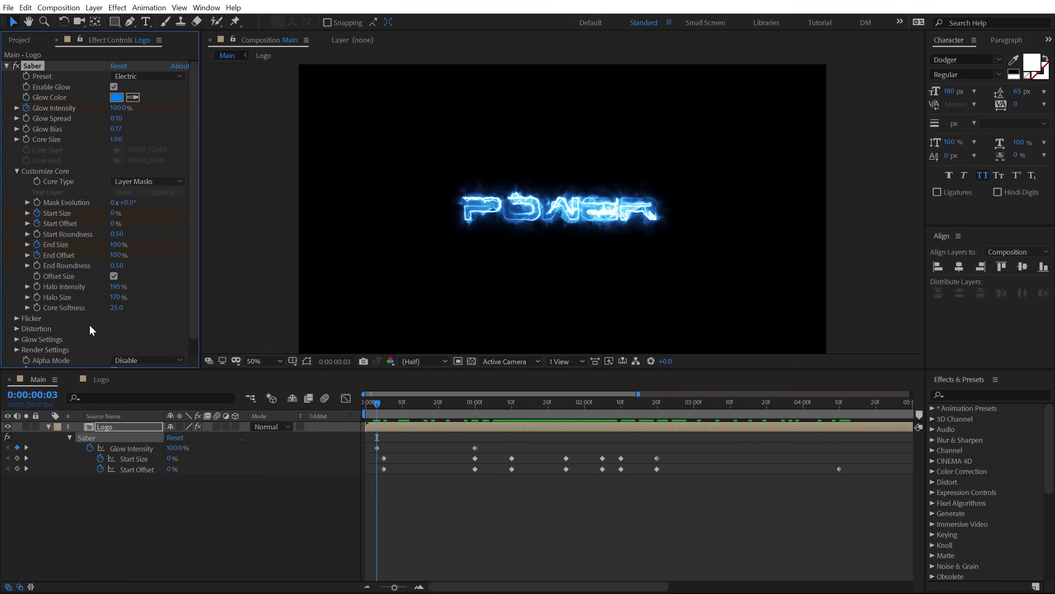
click(110, 427)
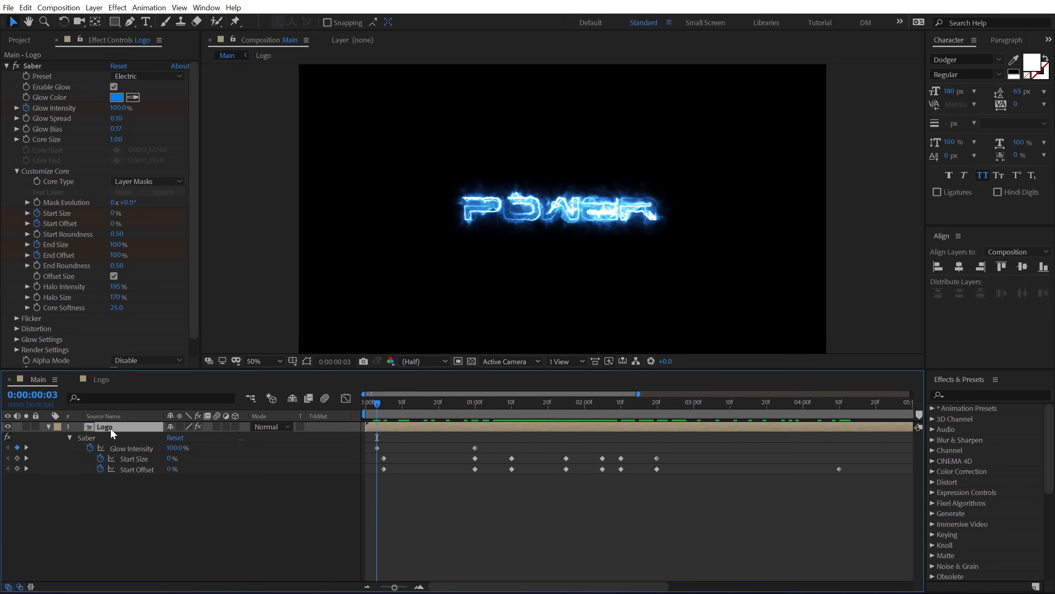
key(u)
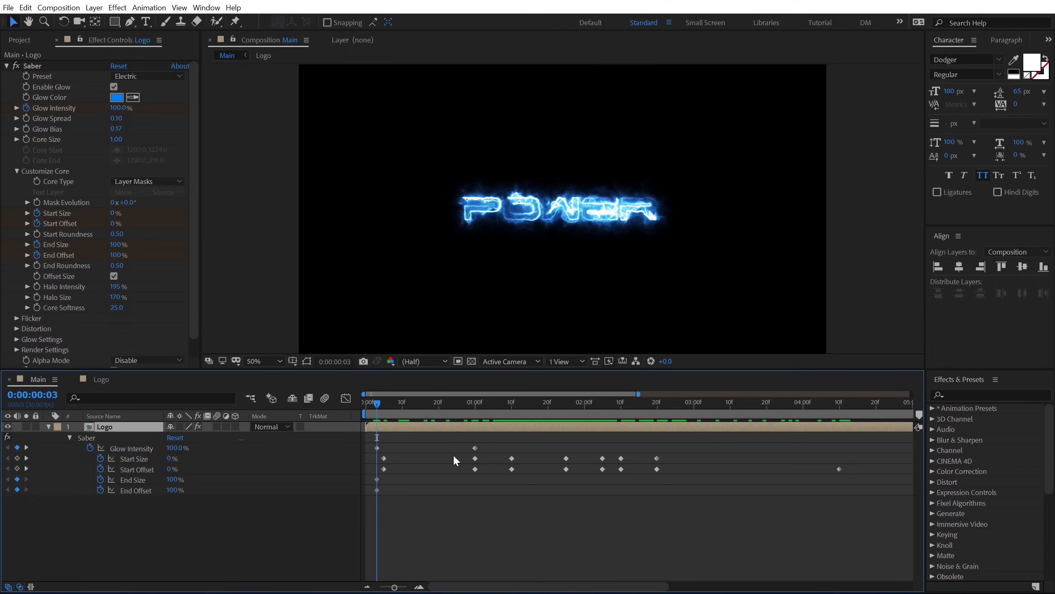
Step: At 0:00:01:00, add keyframes holding both End Size and End Offset at 100%
click(472, 406)
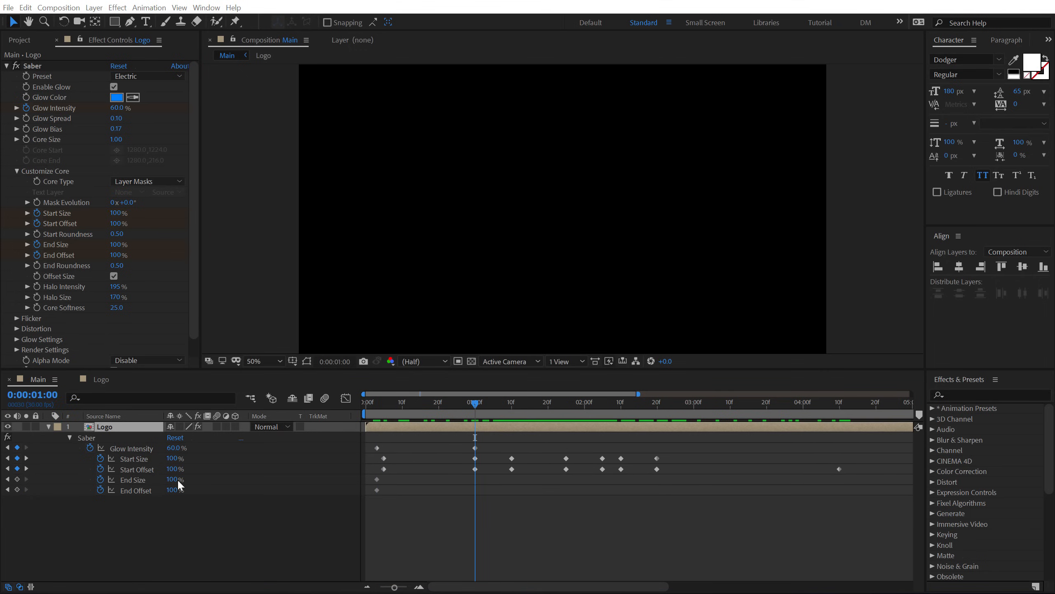
click(17, 479)
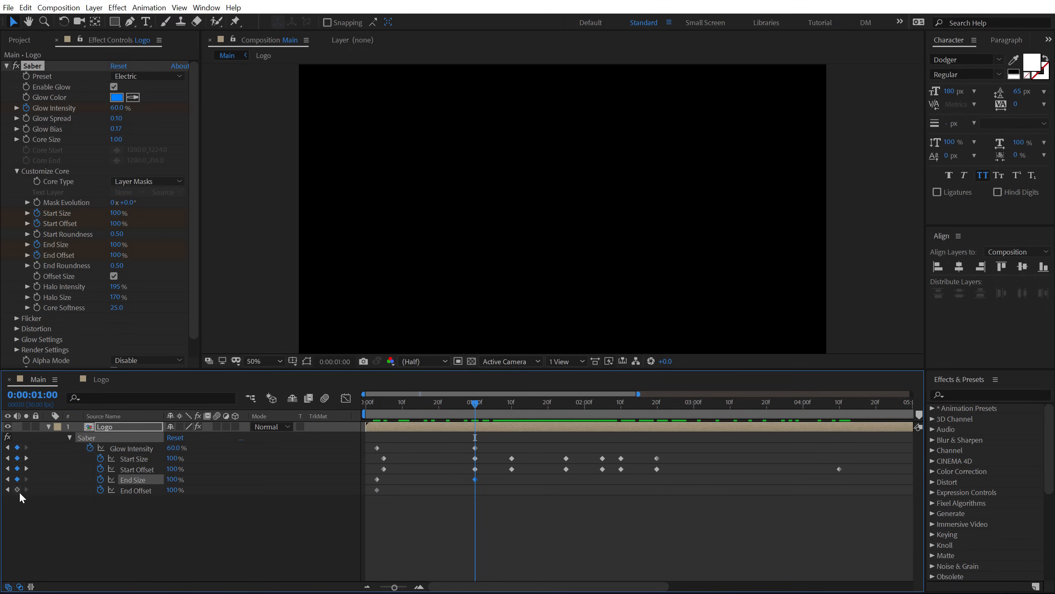
click(17, 489)
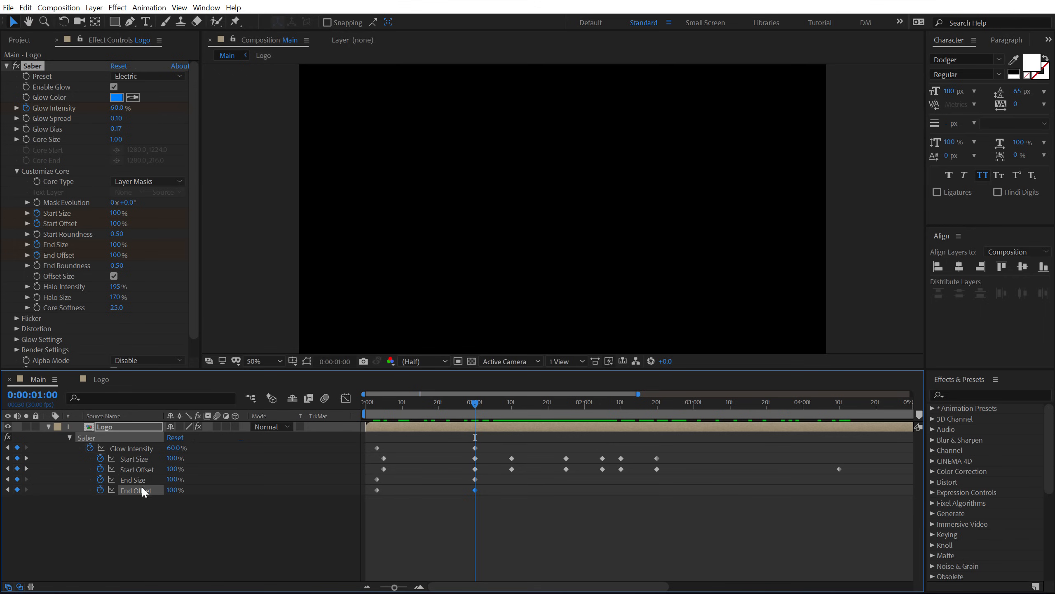
Step: Set the End Size and End Offset keyframes at 0:00:00:03 to 25%
click(377, 410)
click(175, 479)
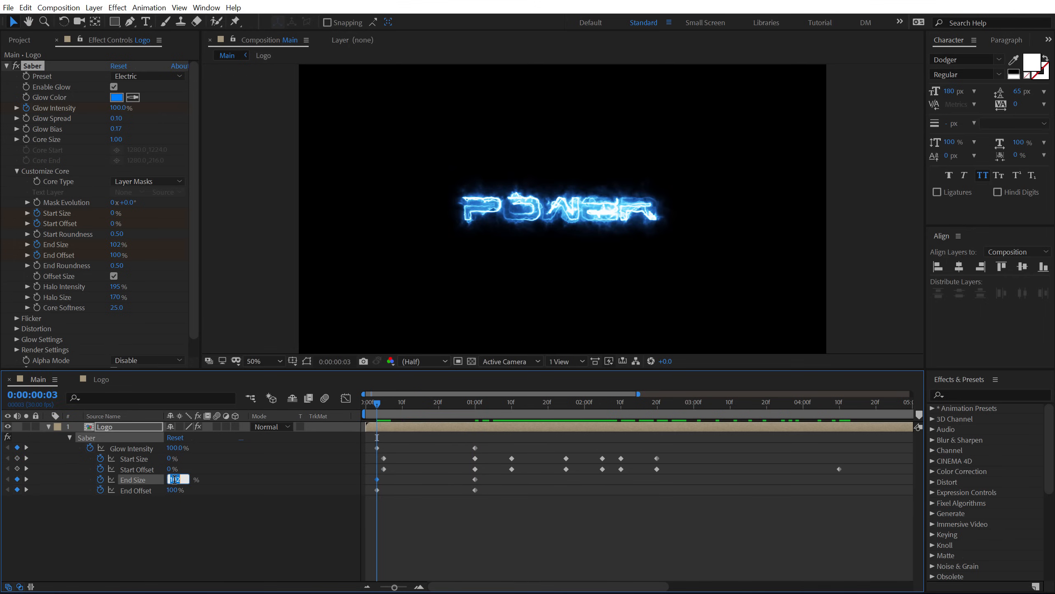
text(25)
click(175, 490)
text(25)
key(Return)
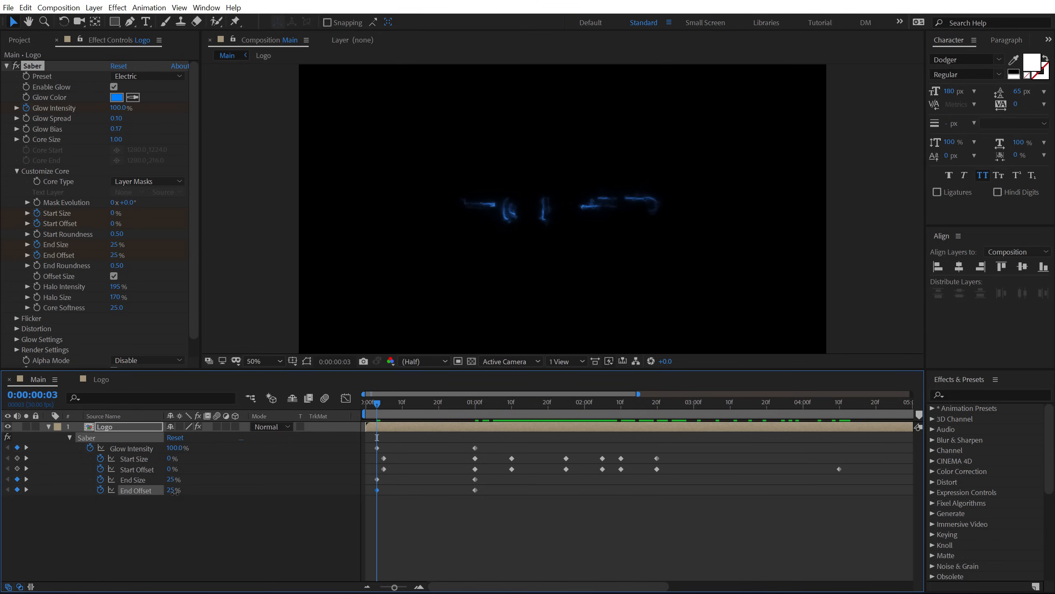
click(192, 539)
Step: At 0:00:01:10, add keyframes setting both End Size and End Offset to 50%
drag(379, 400, 512, 437)
click(171, 479)
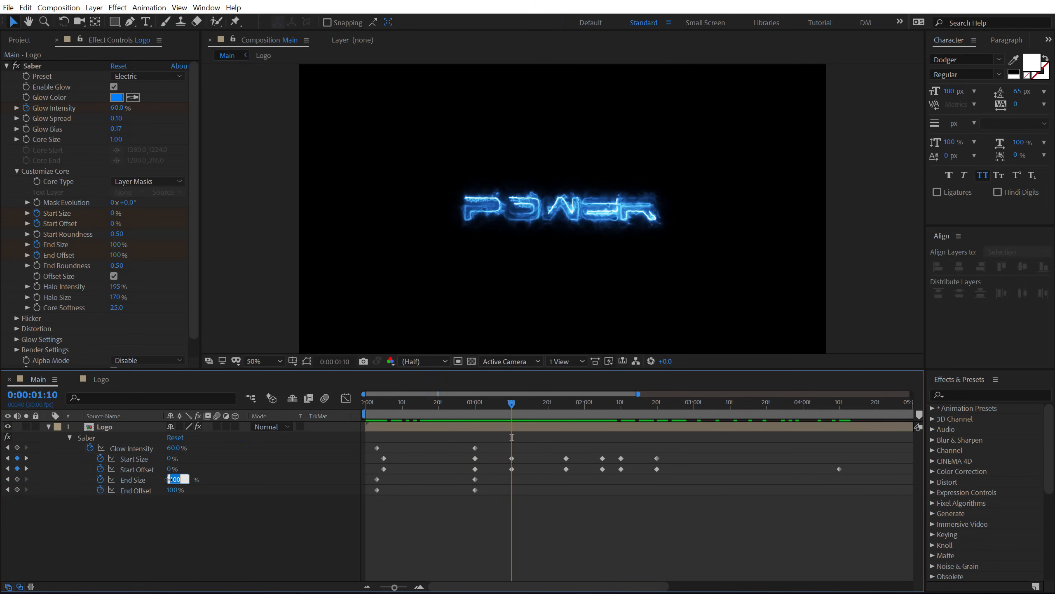
text(50)
key(Return)
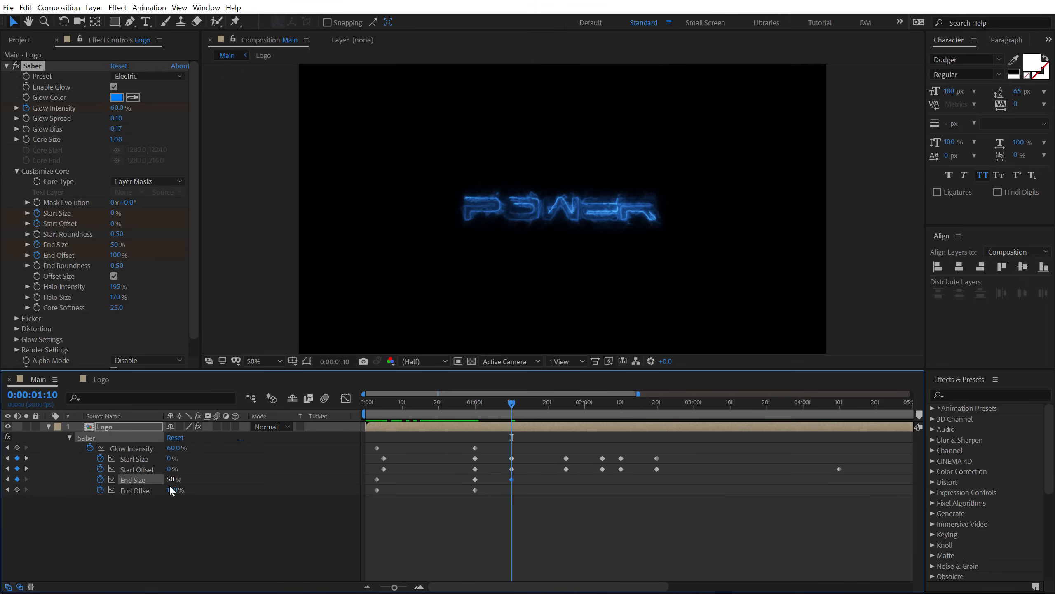
click(170, 490)
text(50)
key(Return)
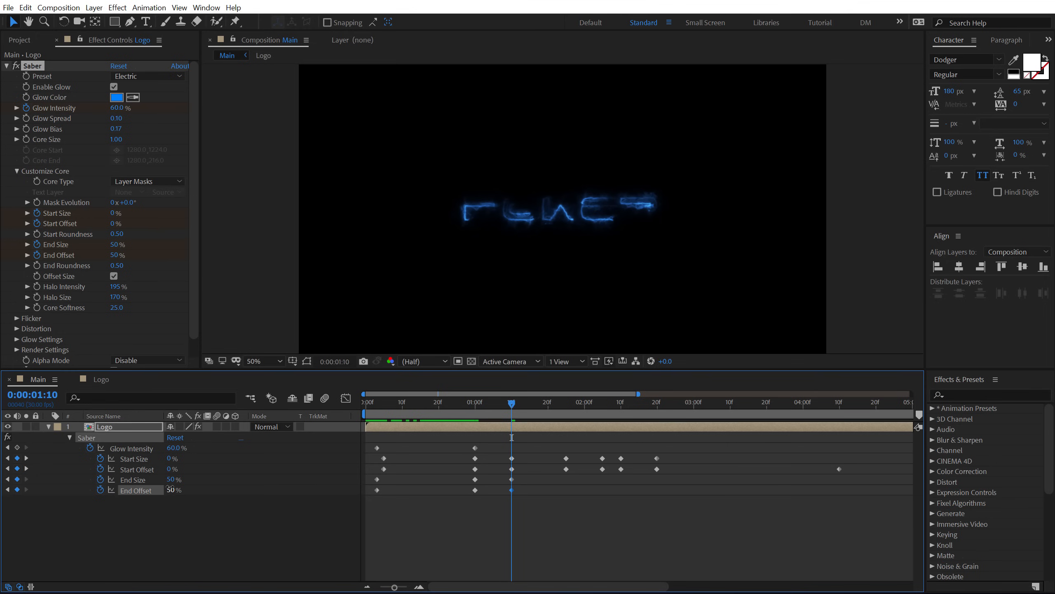
Step: At 0:00:01:25, add keyframes setting both End Size and End Offset to 100%
click(551, 404)
drag(559, 407, 566, 405)
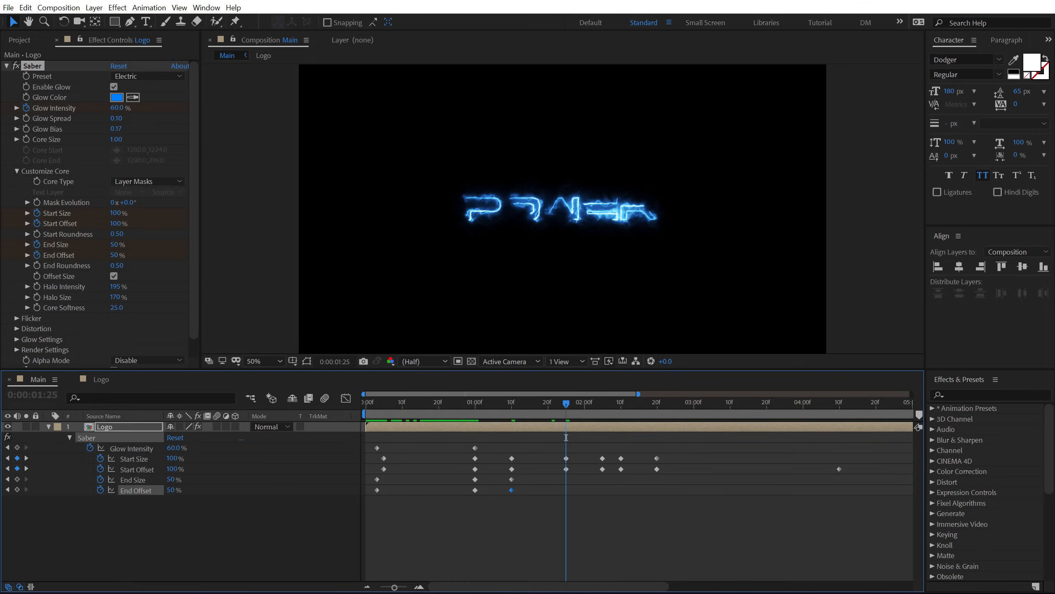
click(172, 479)
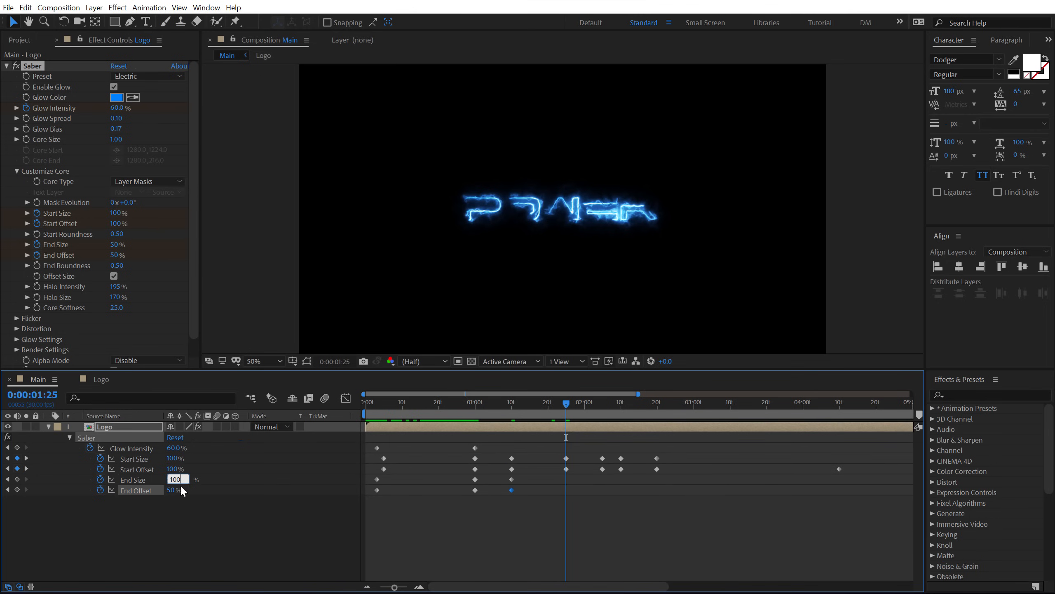
text(100)
key(Return)
click(171, 490)
text(1)
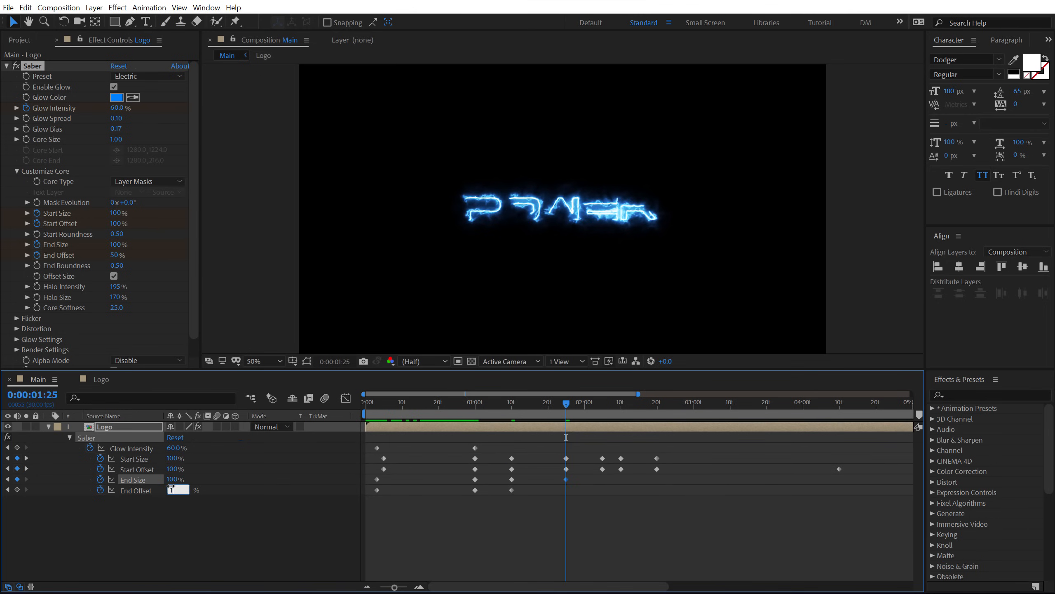
text(00)
key(Return)
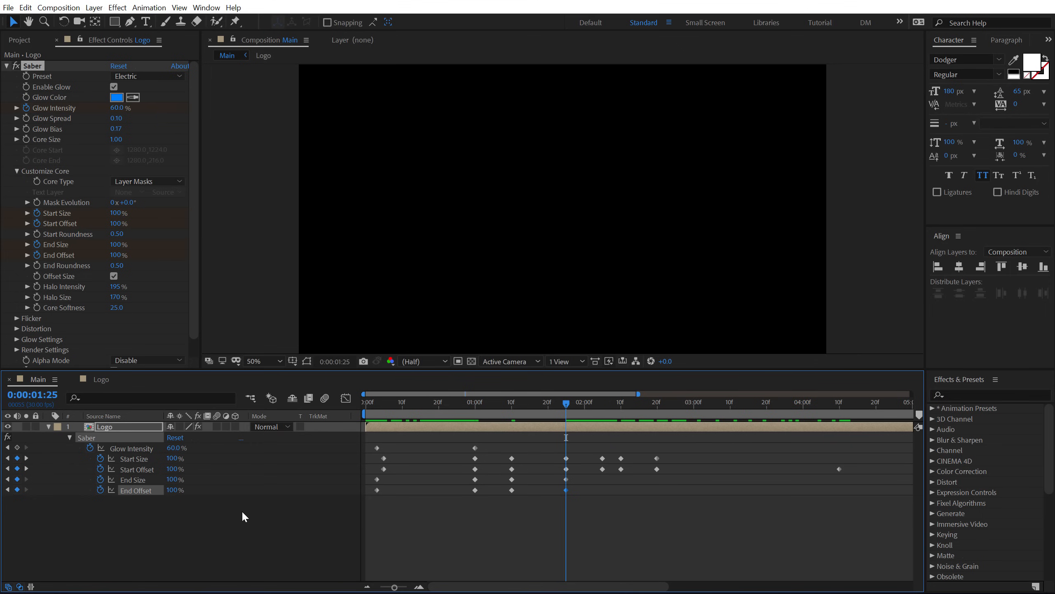
Step: At 0:00:02:04, add keyframes setting both End Size and End Offset to 0%
drag(596, 406, 598, 403)
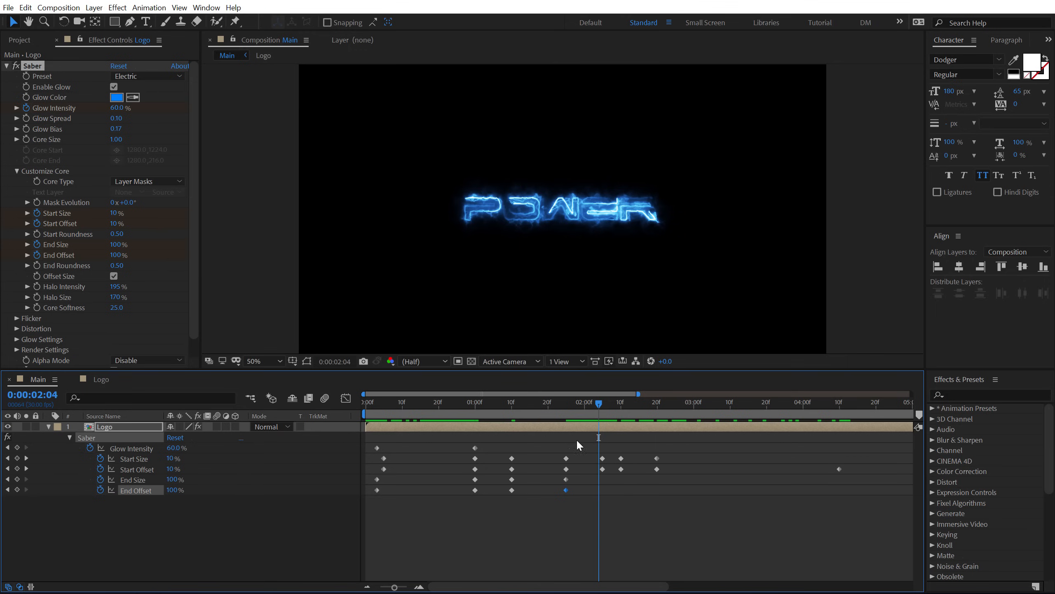
click(174, 479)
text(0)
click(174, 490)
text(0)
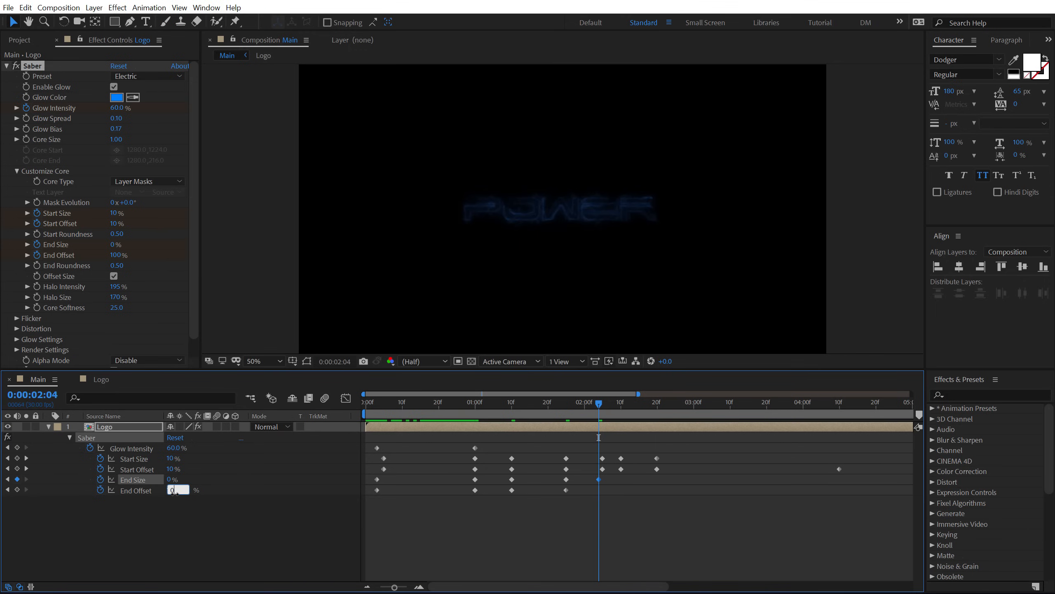
key(Return)
Step: Shift the latest End Size and End Offset keyframes one frame earlier, to 0:00:02:03
scroll(611, 469, up, 2)
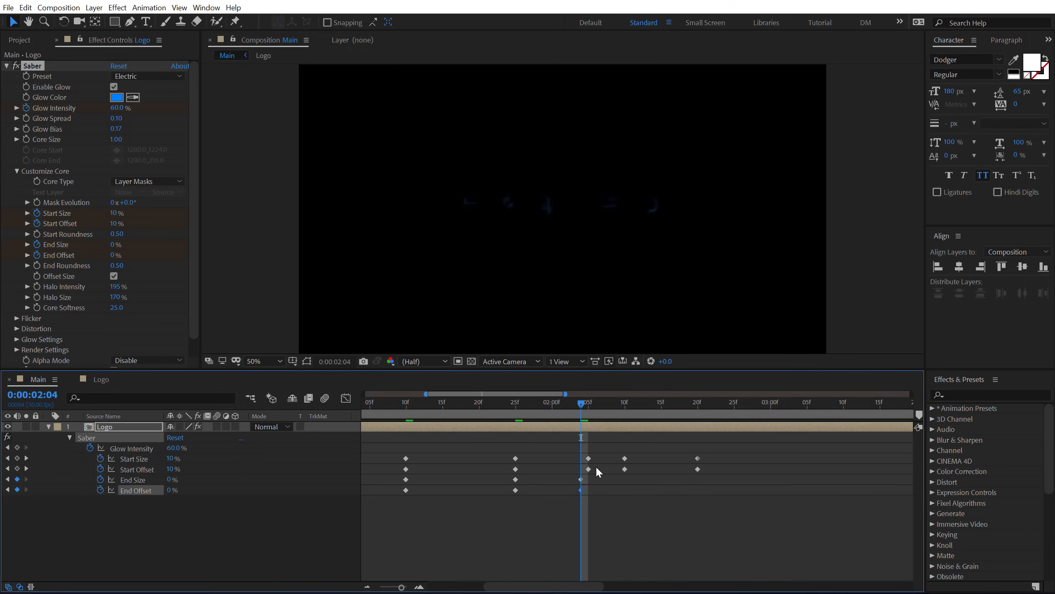
shift+click(580, 480)
click(252, 522)
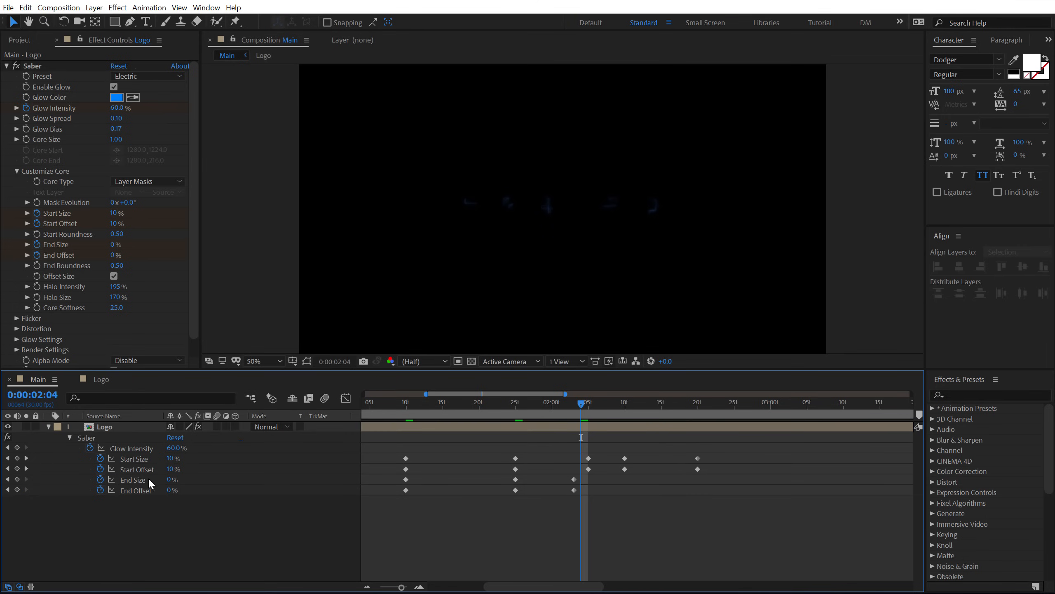
Step: At 0:00:02:04, add keyframes setting both End Size and End Offset to 50%
click(169, 480)
click(170, 490)
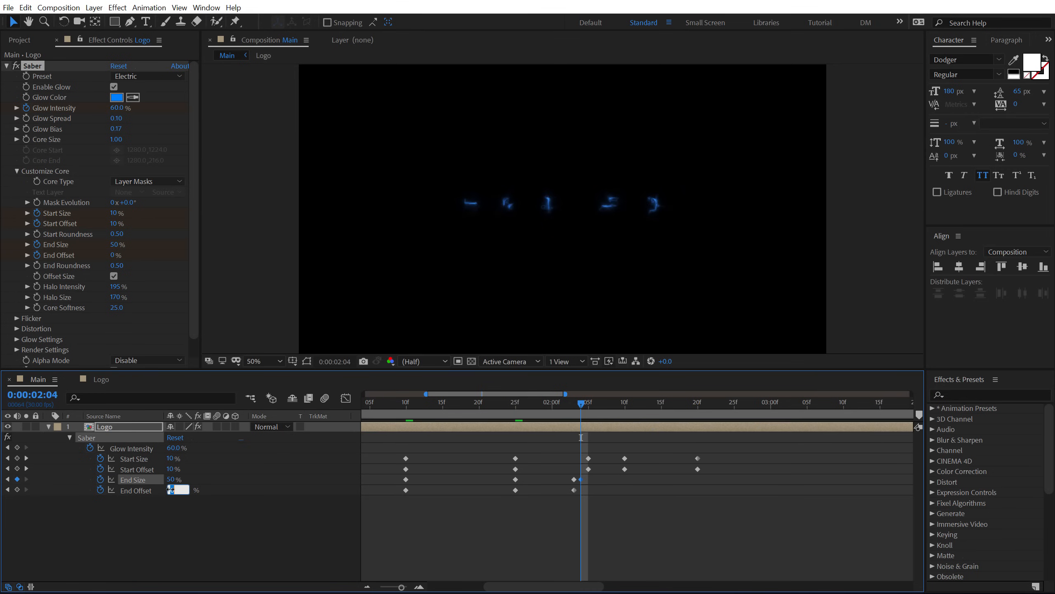
key(Return)
Step: At 0:00:02:10, add keyframes setting both End Size and End Offset to 100%
drag(617, 406, 625, 408)
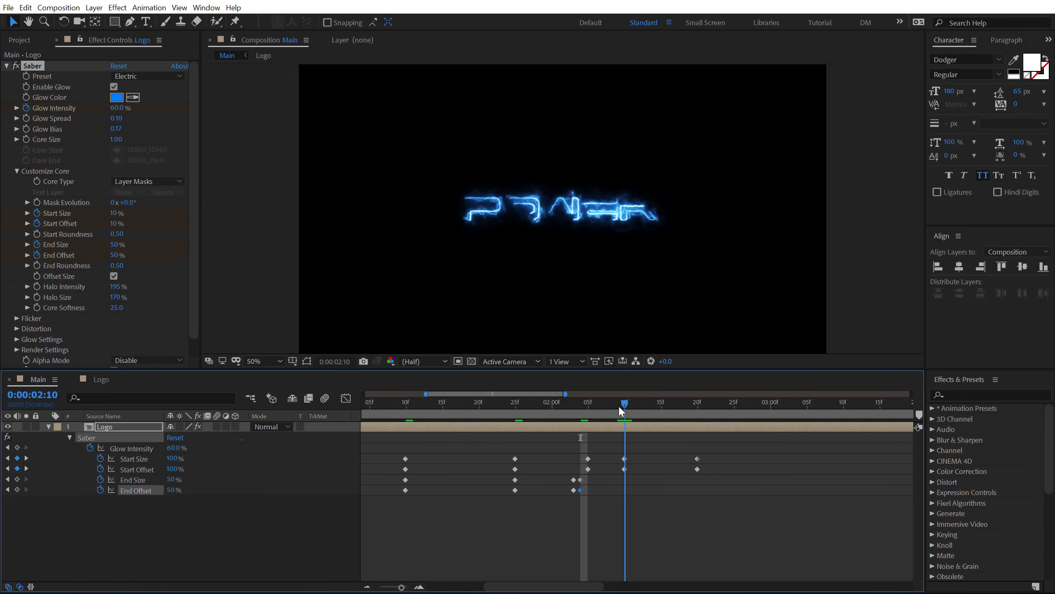
click(170, 480)
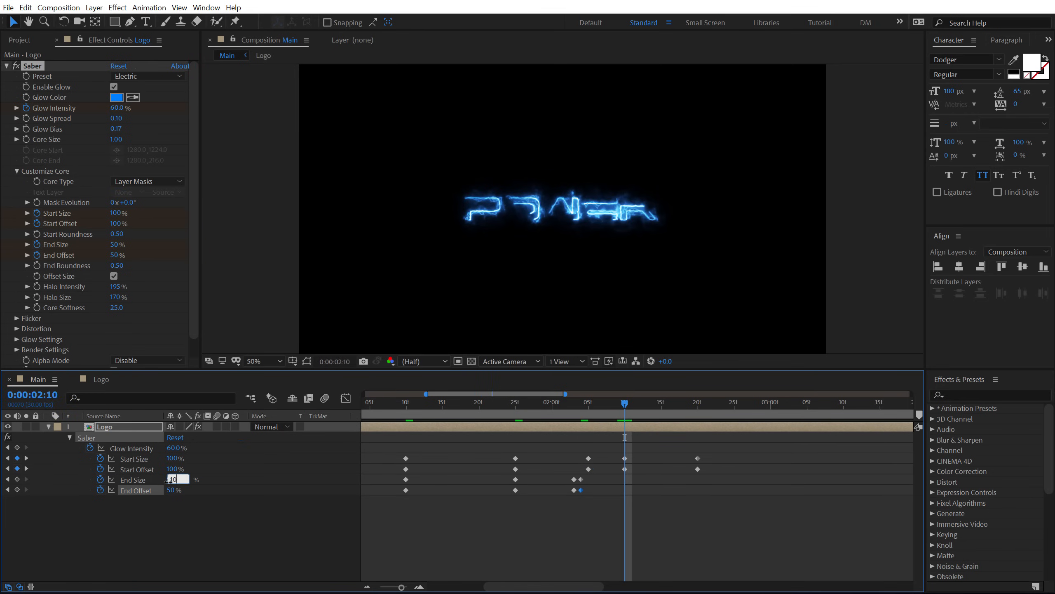
click(171, 491)
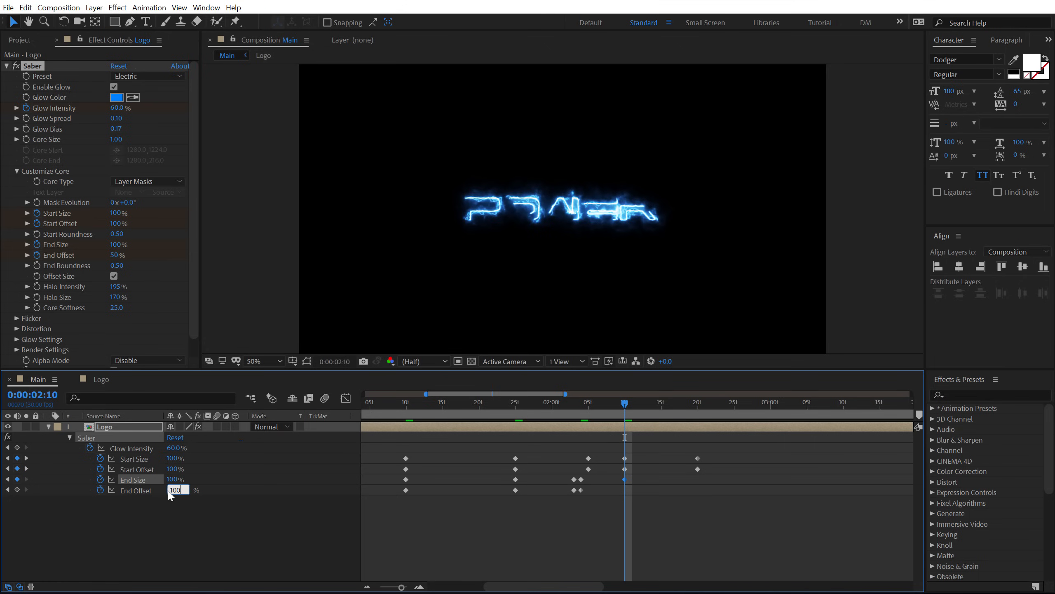
text(100)
click(168, 505)
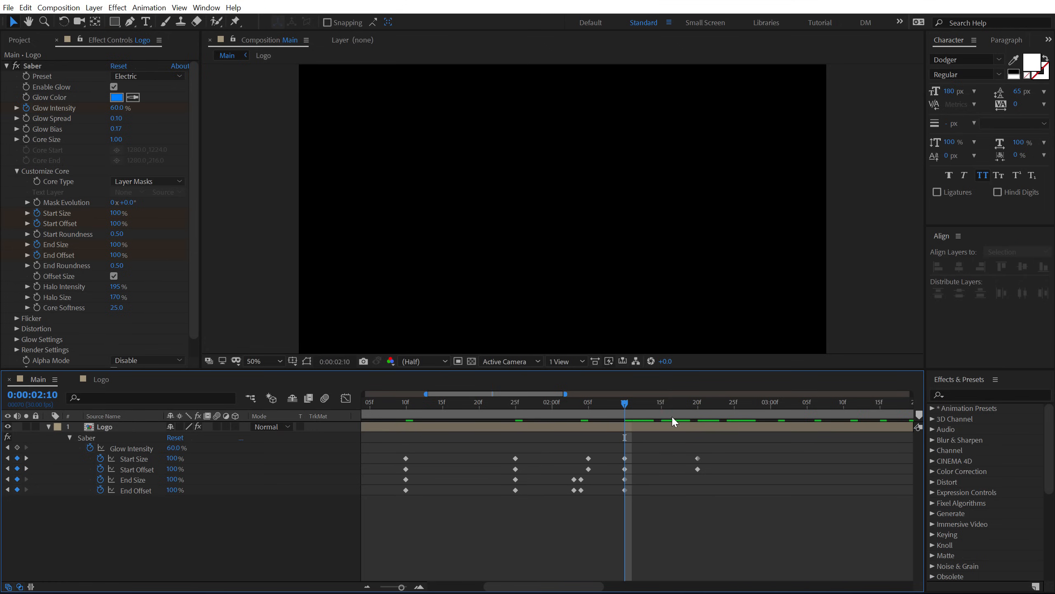
Step: At 0:00:02:17, add keyframes setting both End Size and End Offset to 0%
click(676, 403)
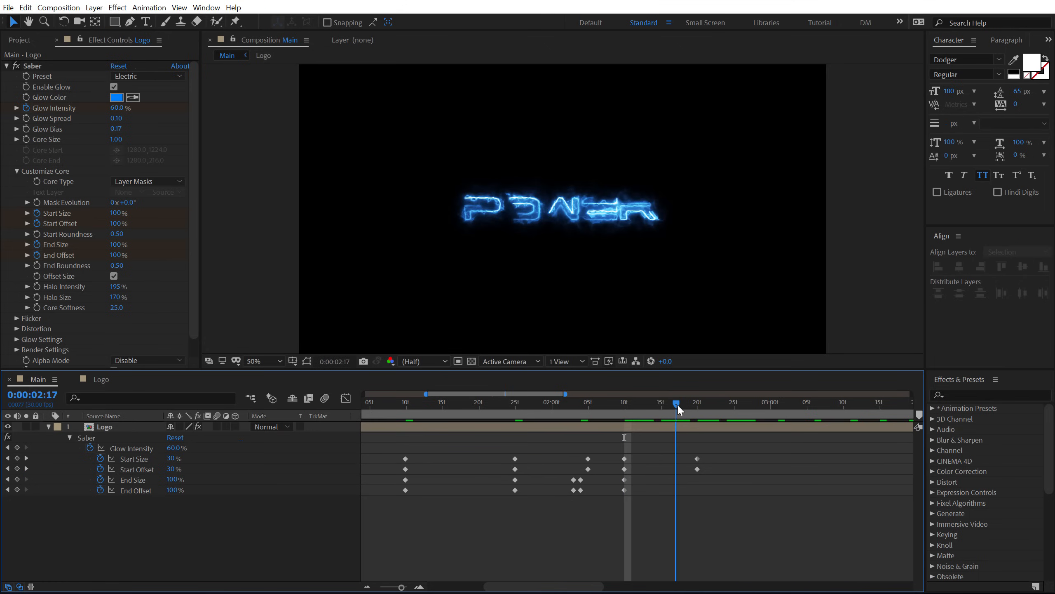
click(175, 479)
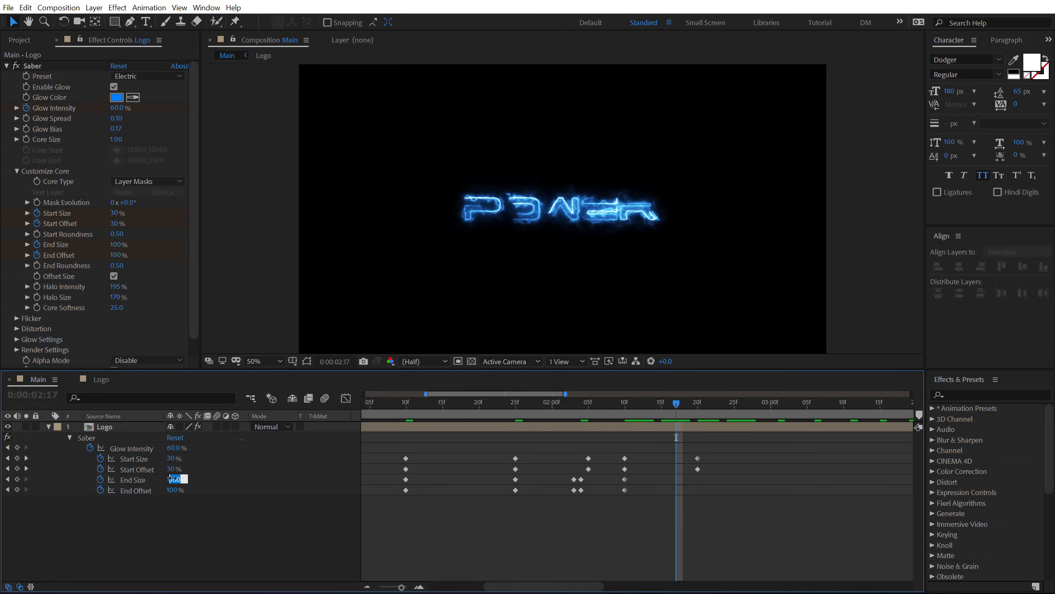
click(177, 505)
text(0)
key(Return)
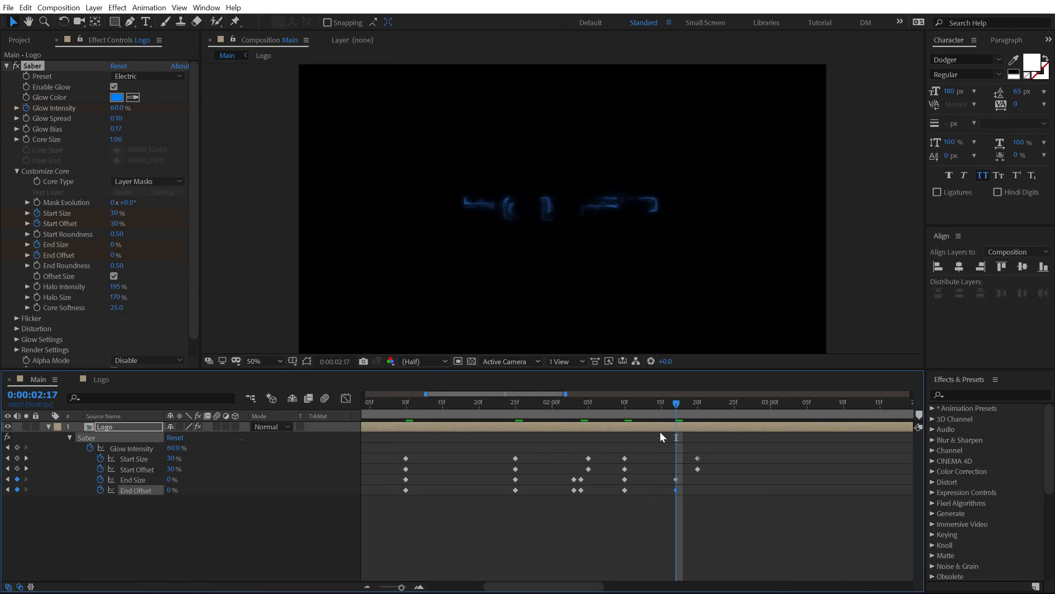
Step: At 0:00:02:18, add keyframes setting both End Size and End Offset to 50%
drag(678, 404, 682, 403)
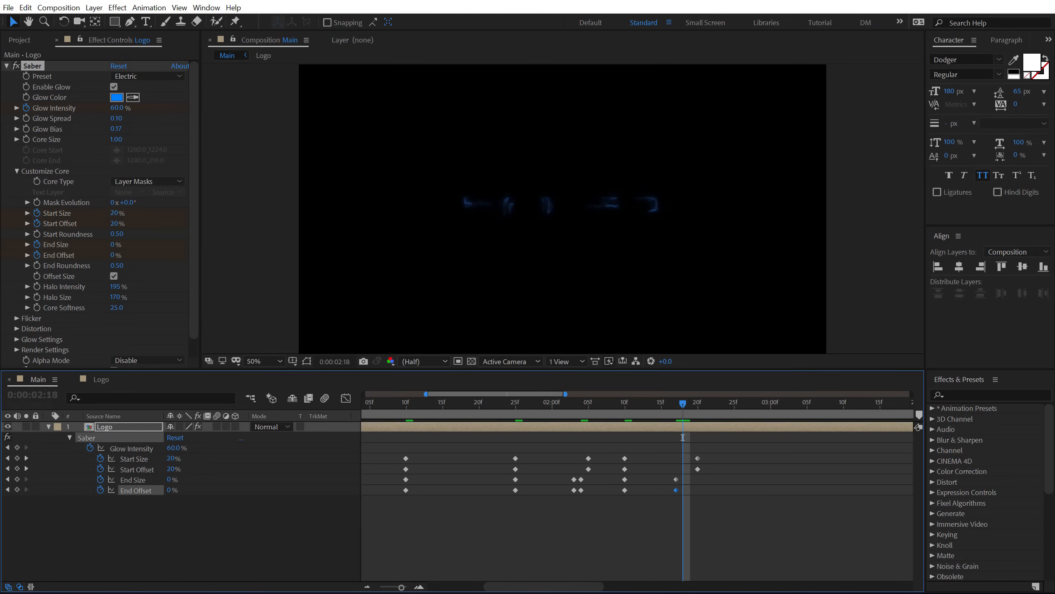
click(171, 479)
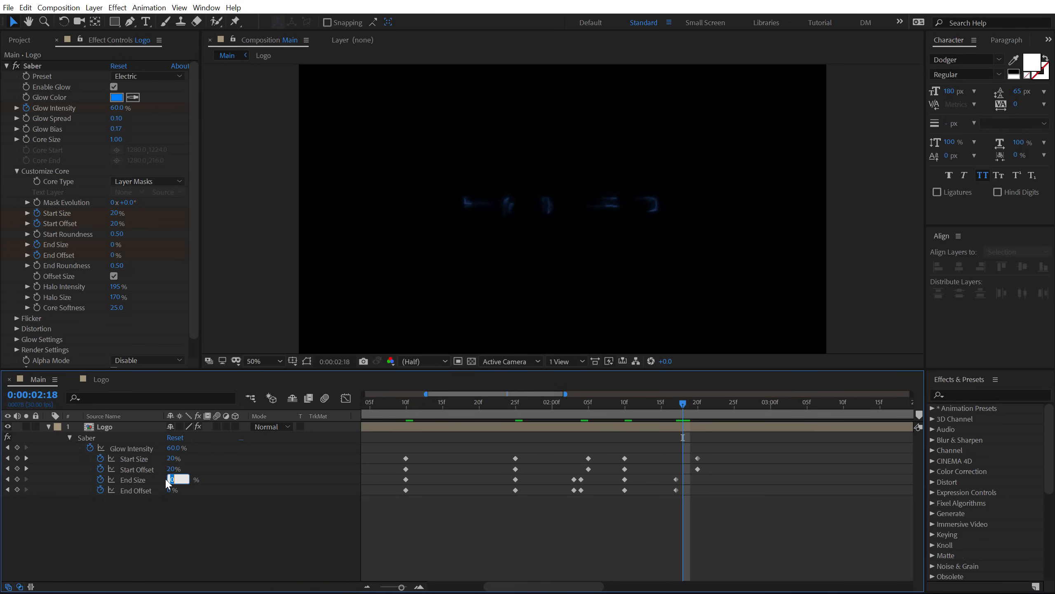
click(170, 490)
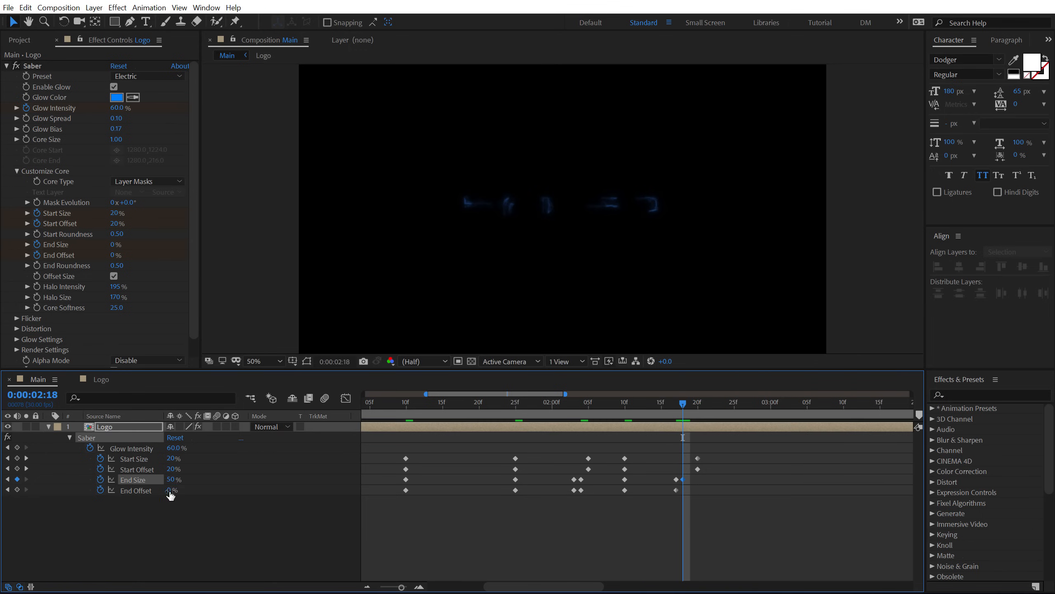
key(Return)
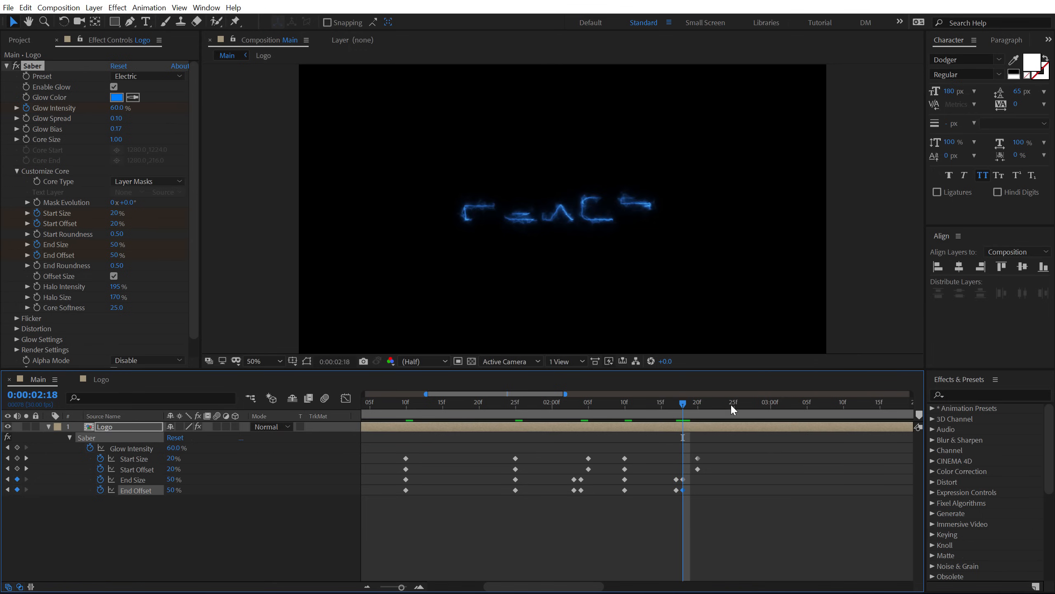
Step: At 0:00:04:10, add an End Size keyframe of 0%
scroll(505, 518, down, 1)
drag(767, 400, 783, 400)
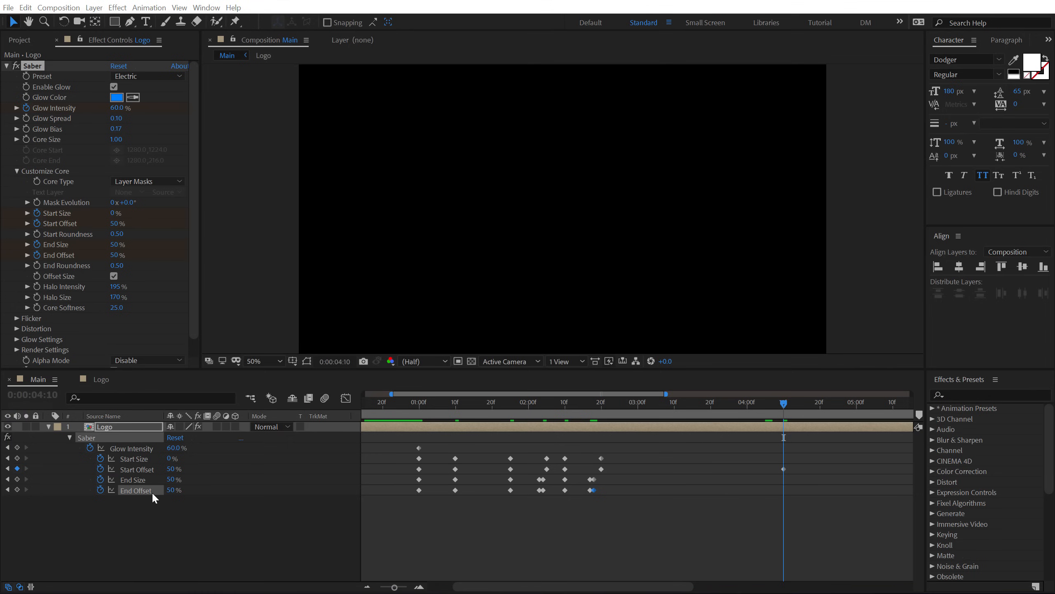
click(173, 479)
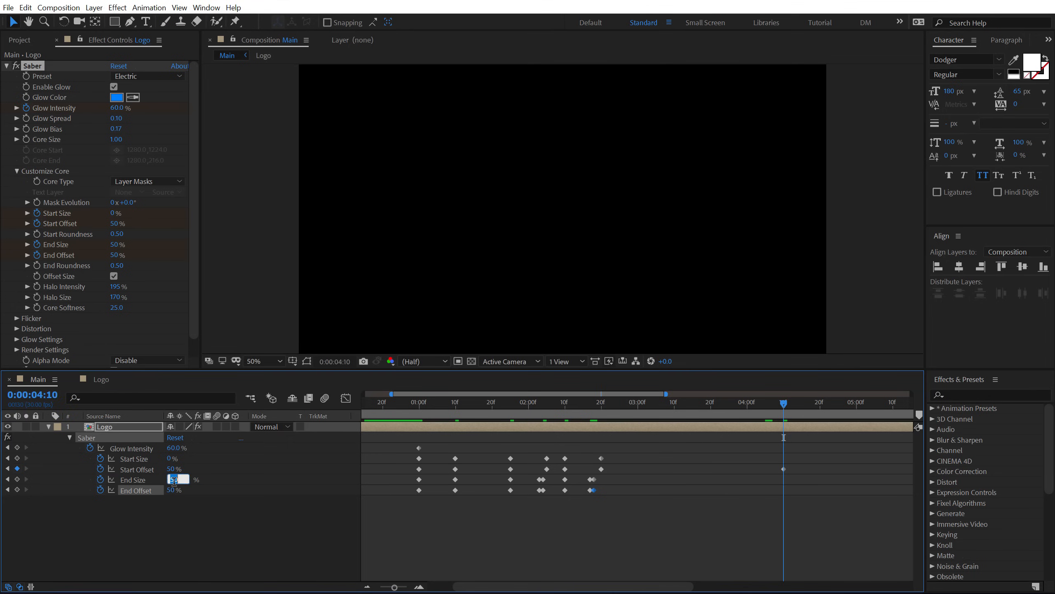
key(Return)
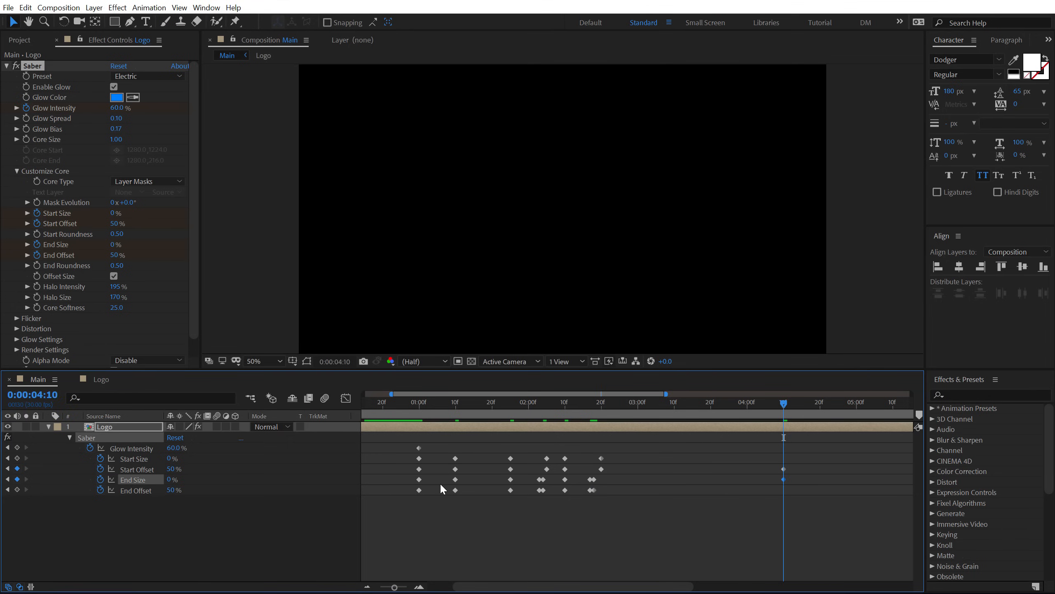
Step: End the work area just after the 4-second mark and preview the logo animation
key(semicolon)
key(n)
key(space)
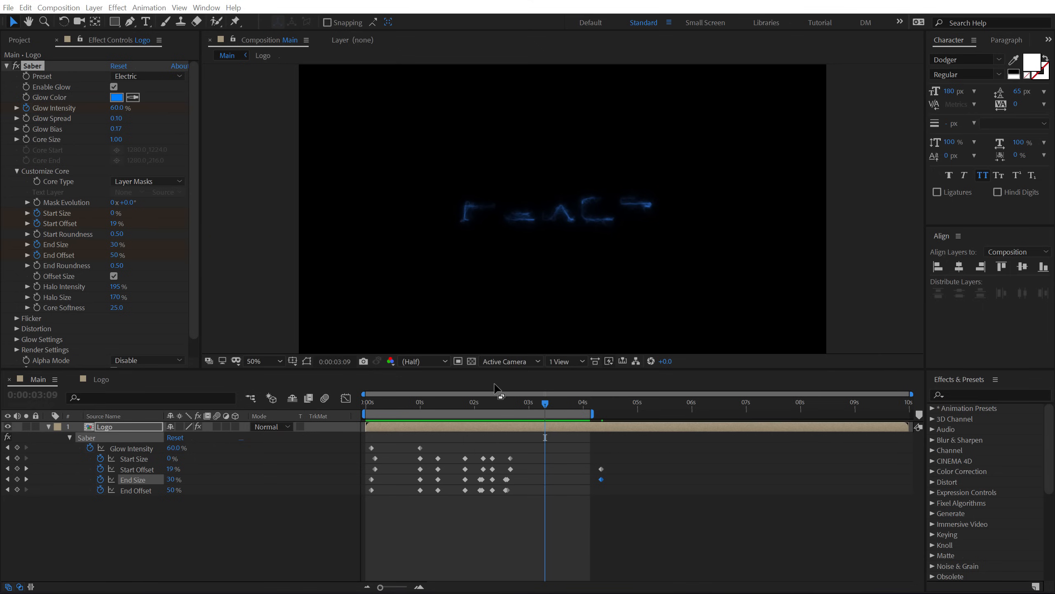
drag(465, 403, 533, 405)
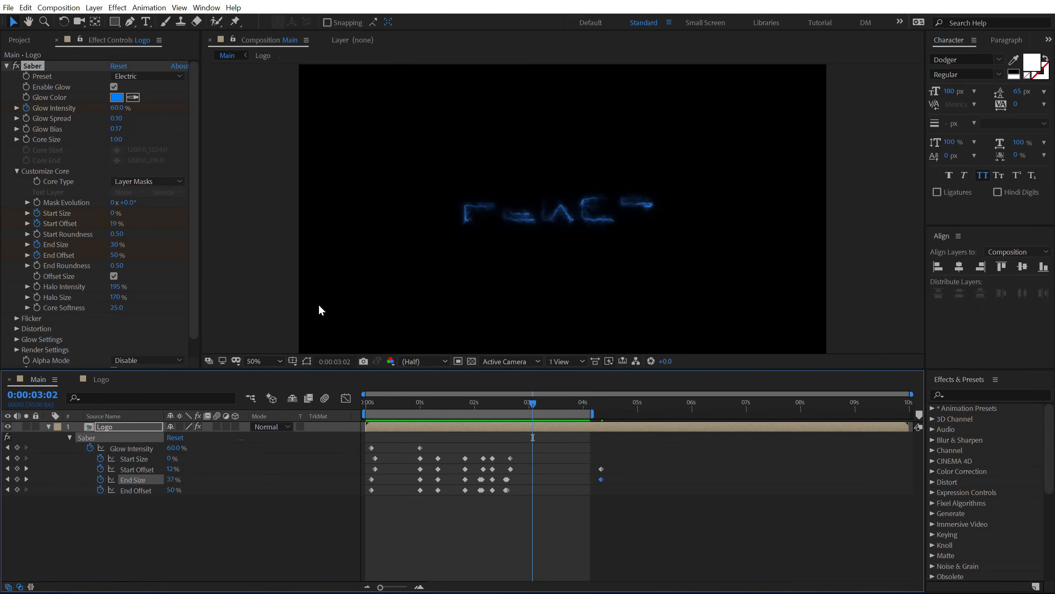
Step: Enable Saber's flicker Mask Randomization, set Flicker Intensity to 500% and Flicker Speed to 30, and preview the animation
click(18, 168)
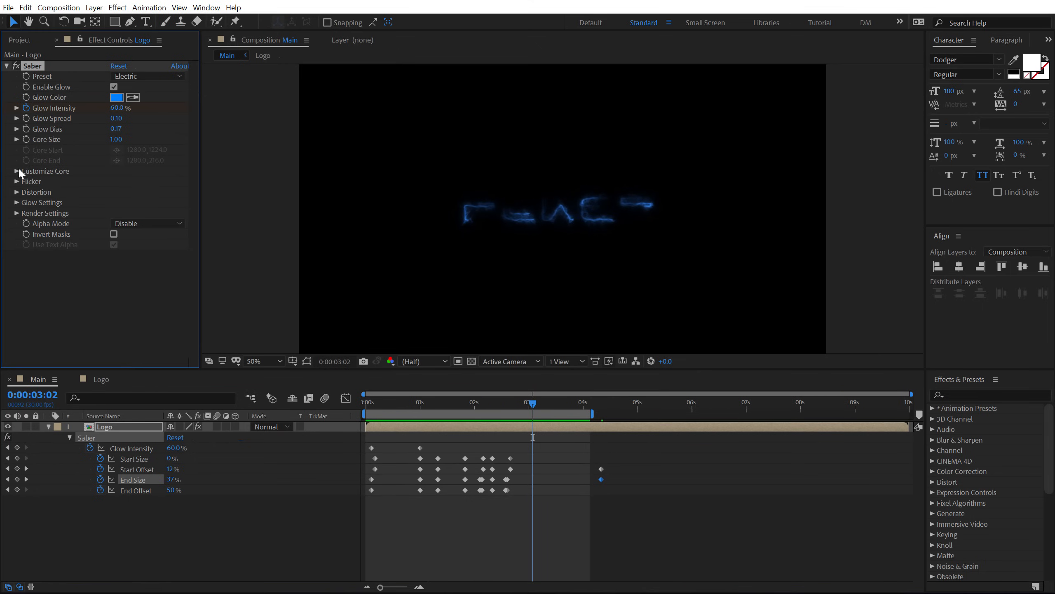
click(16, 181)
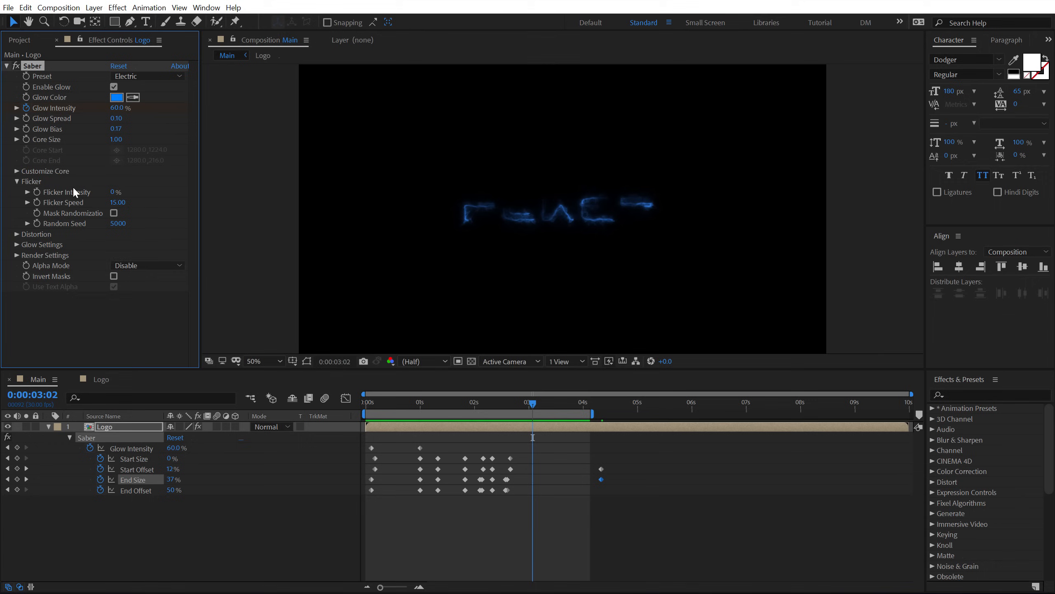
click(114, 213)
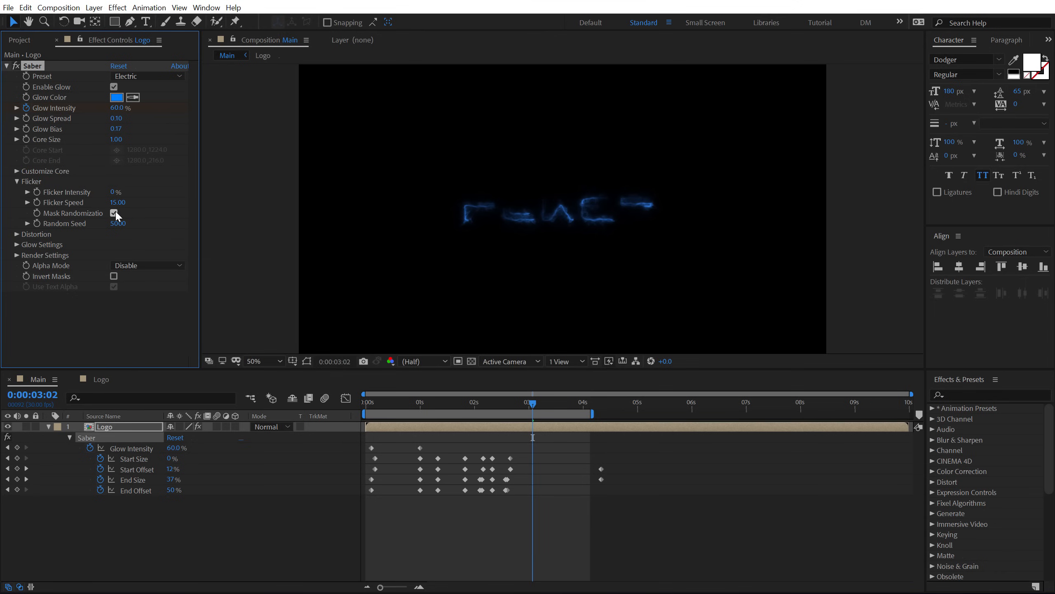
click(111, 191)
text(500)
key(Return)
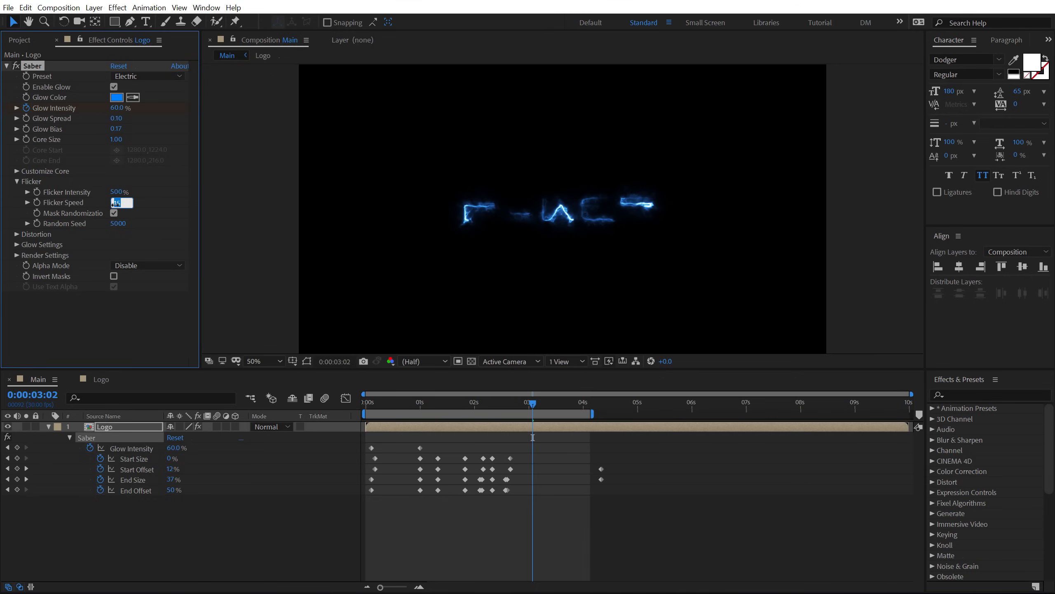
key(Return)
click(140, 194)
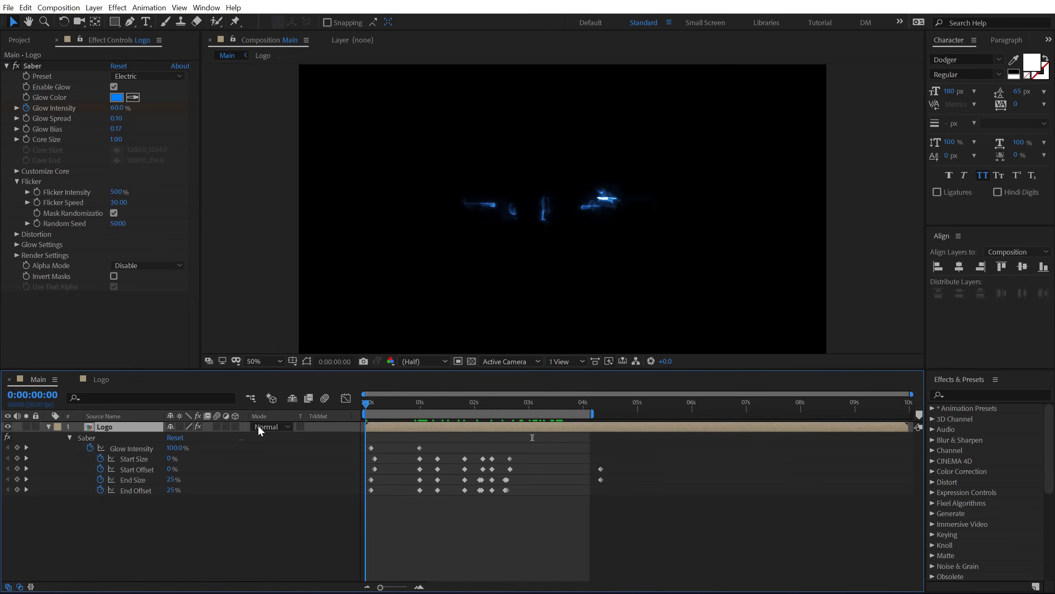
key(space)
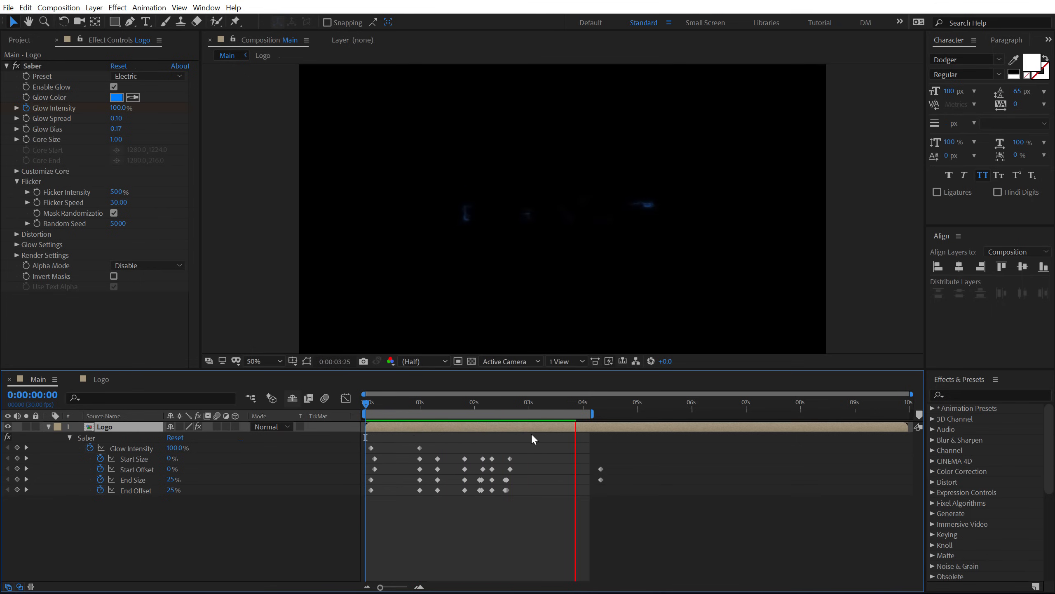
mouse_move(556, 401)
mouse_down()
mouse_move(472, 416)
mouse_move(484, 426)
mouse_up()
Step: Duplicate the Logo layer and set the lower copy's Saber Glow Color to orange, FF6F01
click(49, 427)
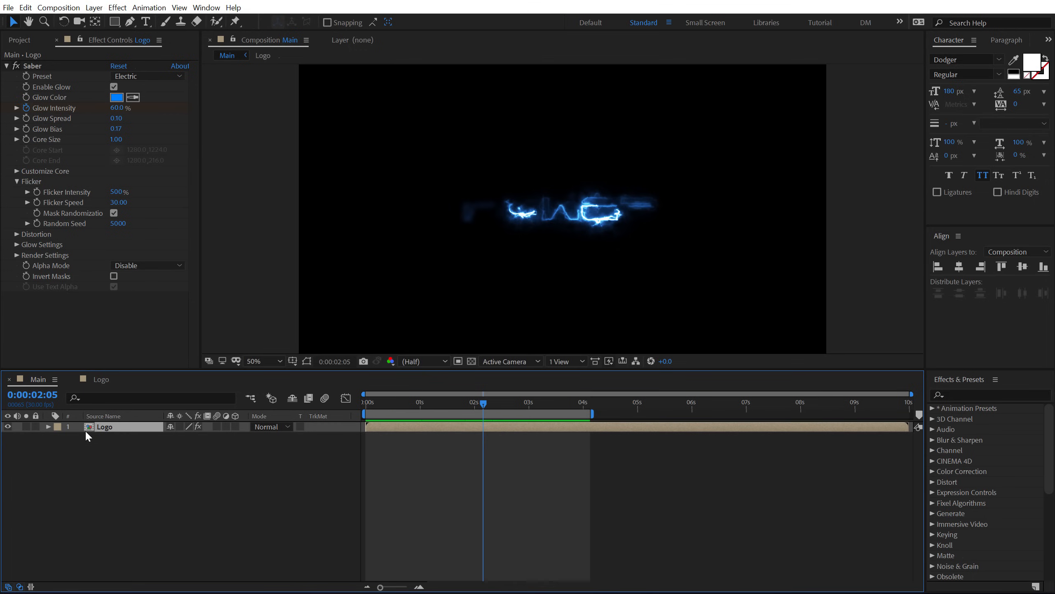
key(ctrl+d)
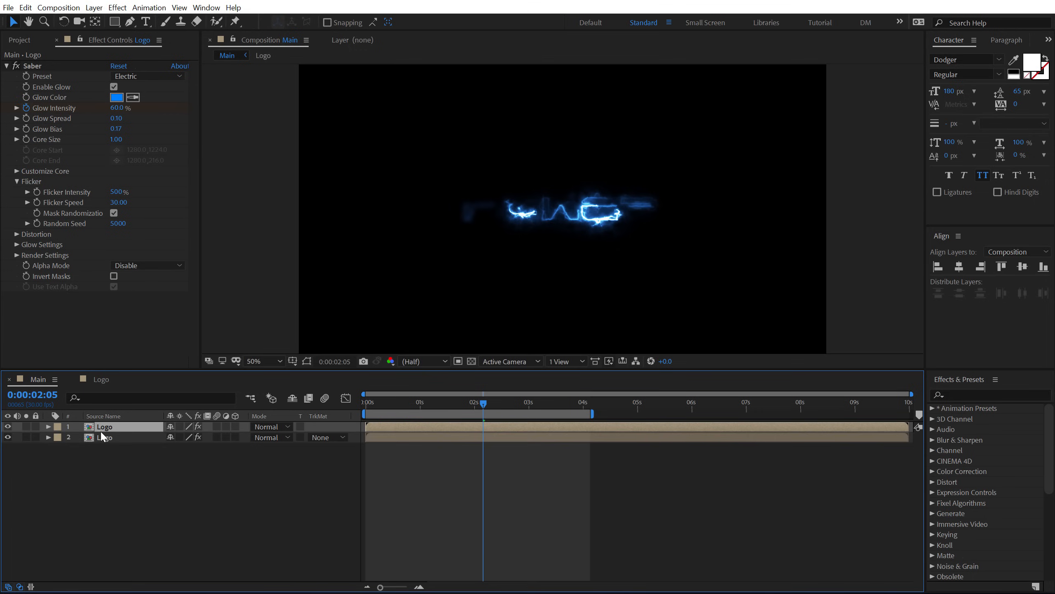
click(103, 438)
click(117, 98)
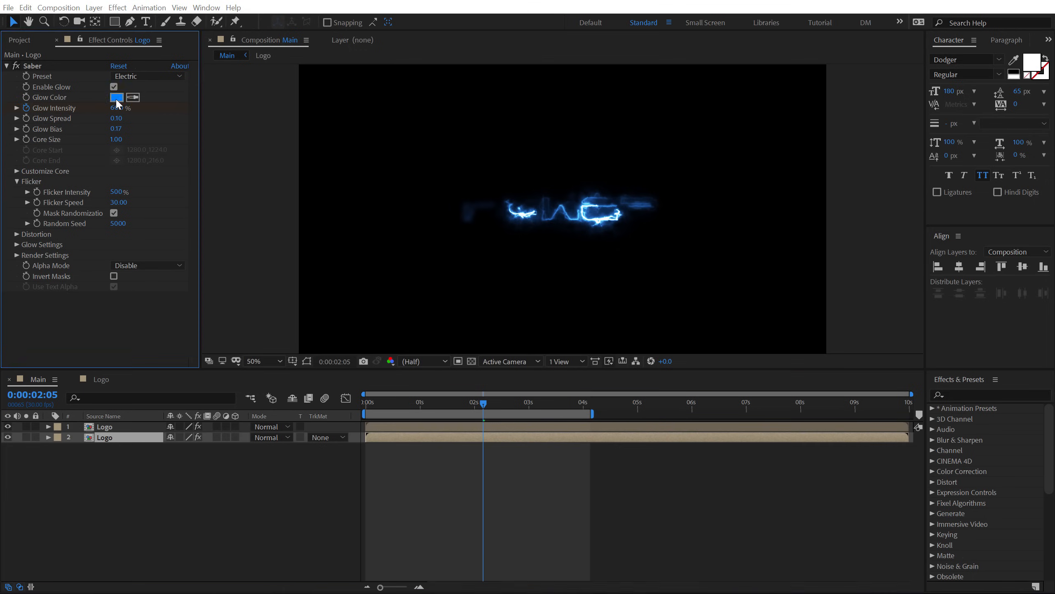
drag(156, 200, 148, 212)
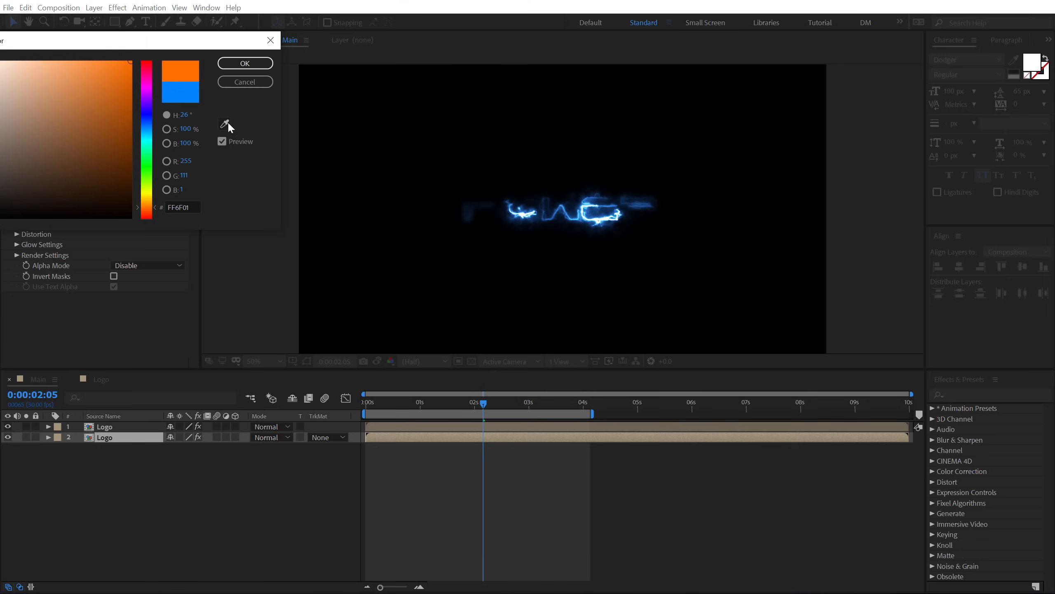
click(245, 63)
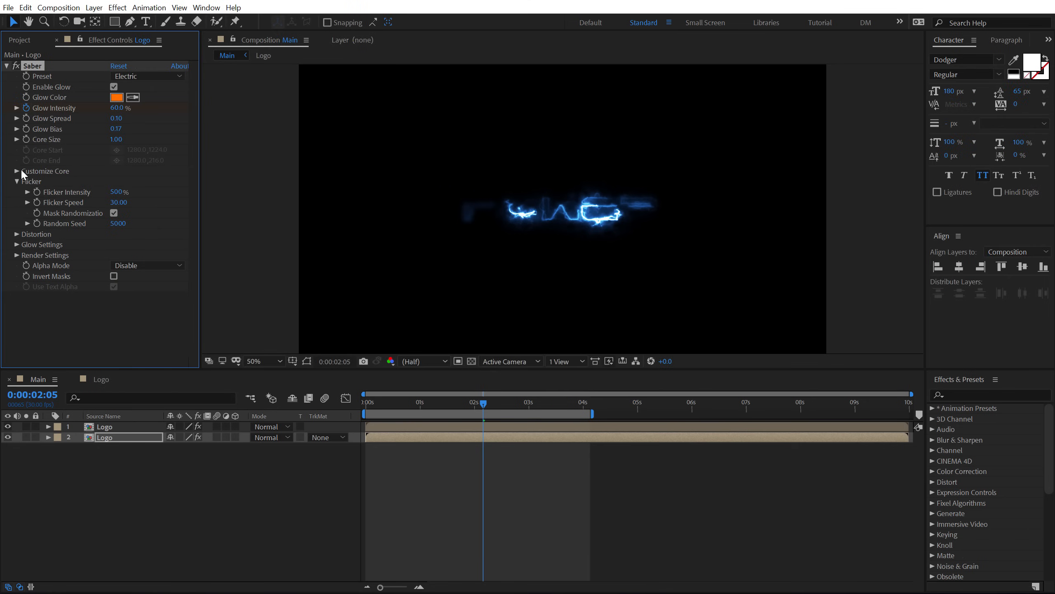
Step: Set the lower Logo layer's Saber Mask Evolution to 180°
click(17, 171)
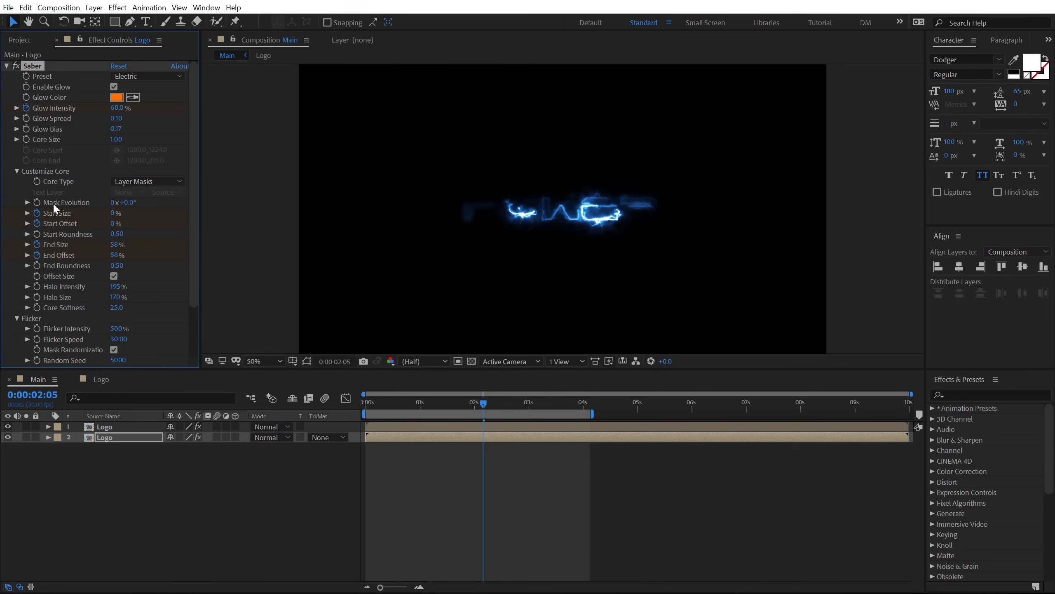
click(129, 201)
text(180)
key(Return)
click(118, 498)
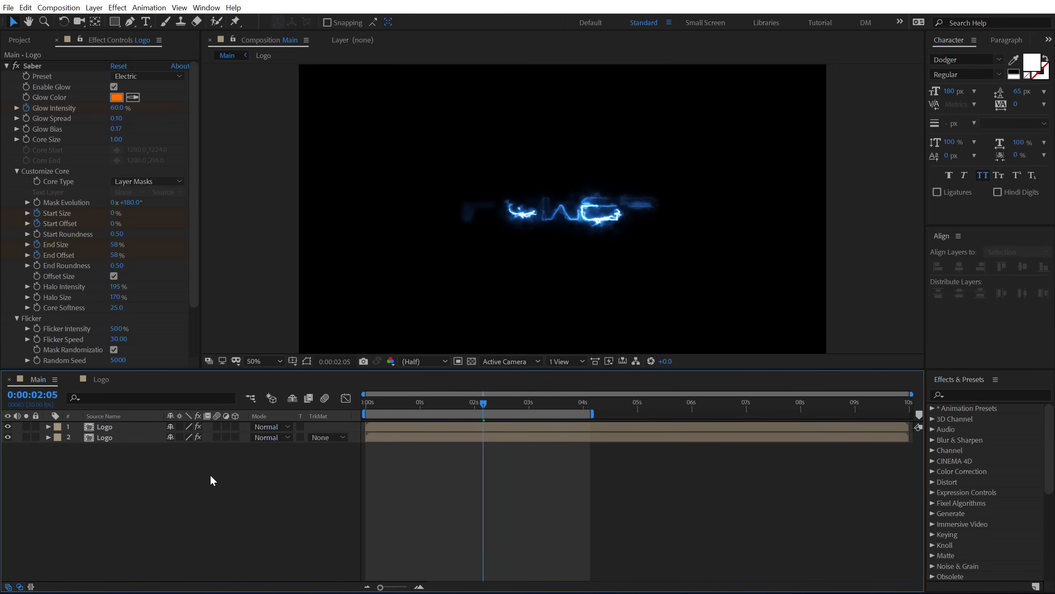
Step: Set the blending mode of both Logo layers to Add
key(F4)
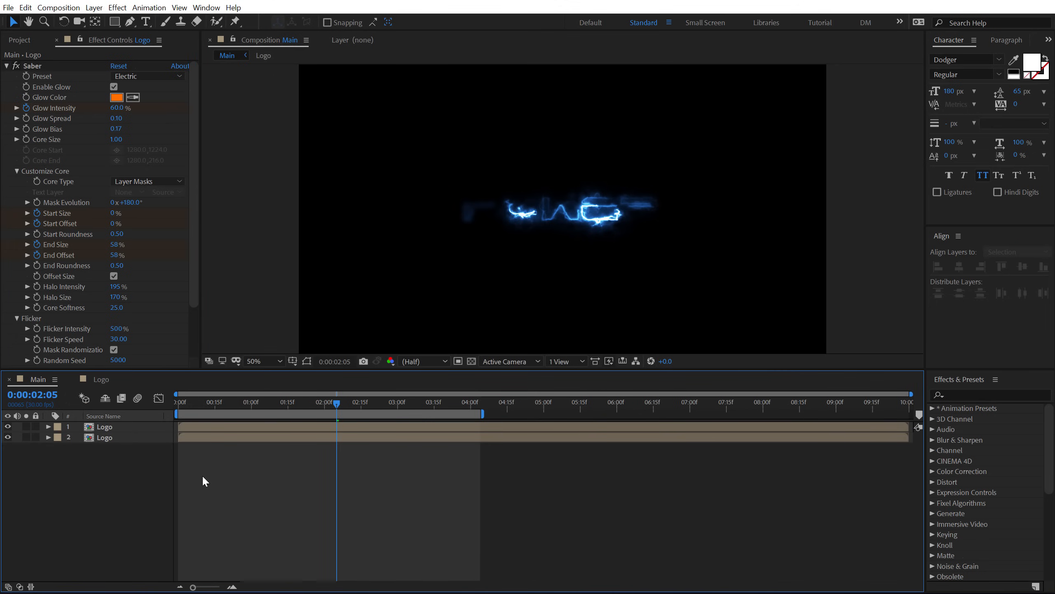
key(F4)
key(ctrl+a)
click(285, 437)
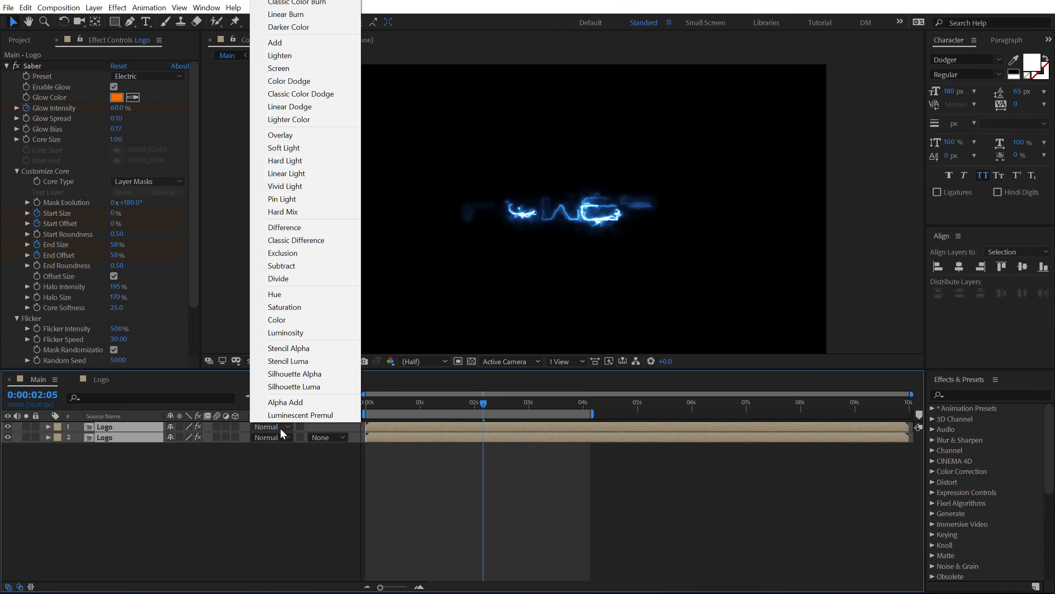
click(287, 44)
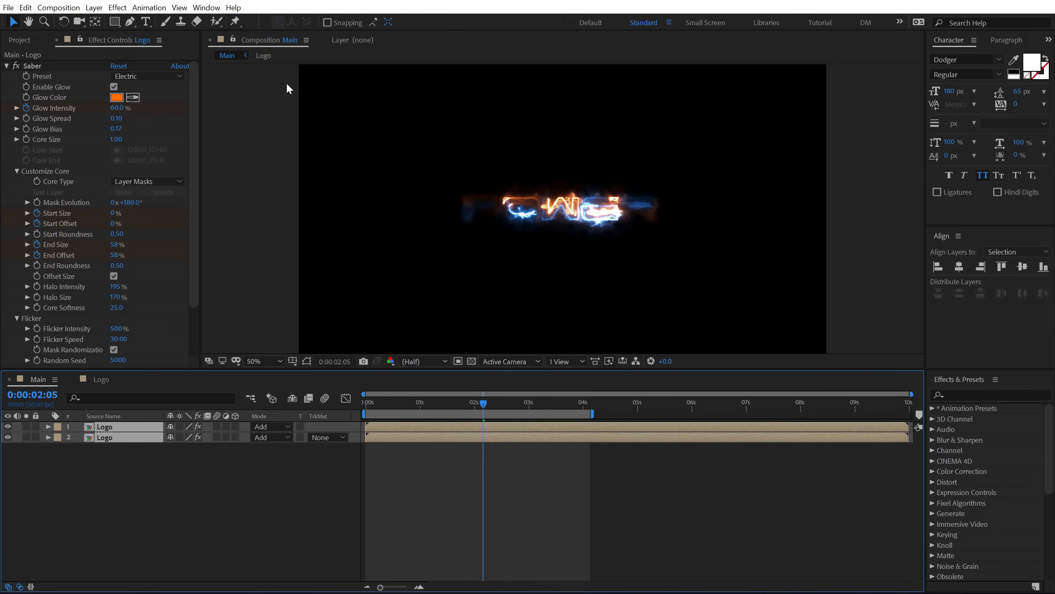
Step: Scrub through and play back the two-colour logo animation from the start to review it
click(203, 518)
drag(386, 403, 524, 405)
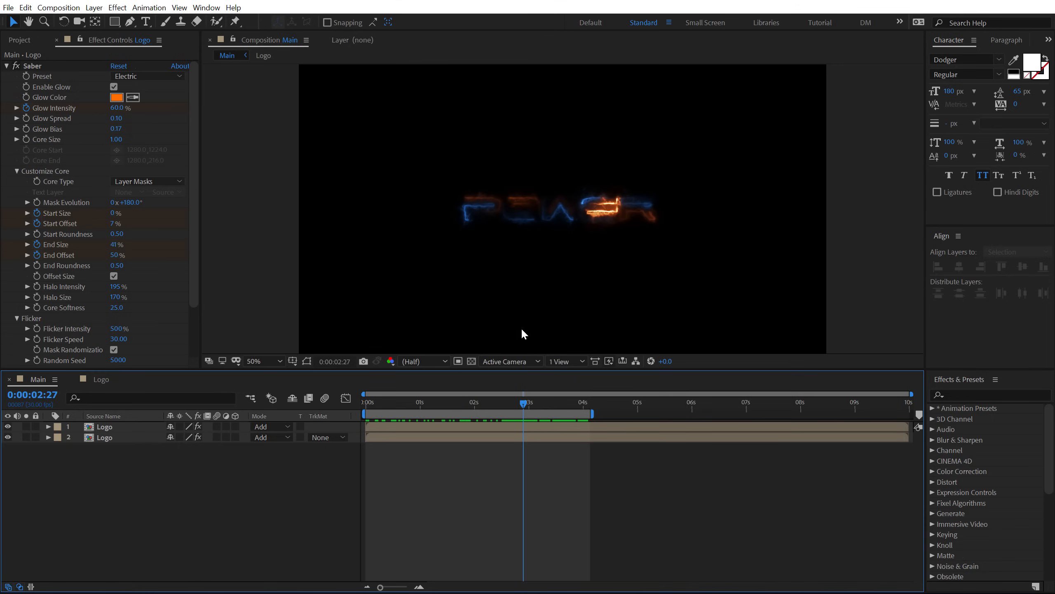
drag(434, 405, 389, 396)
key(space)
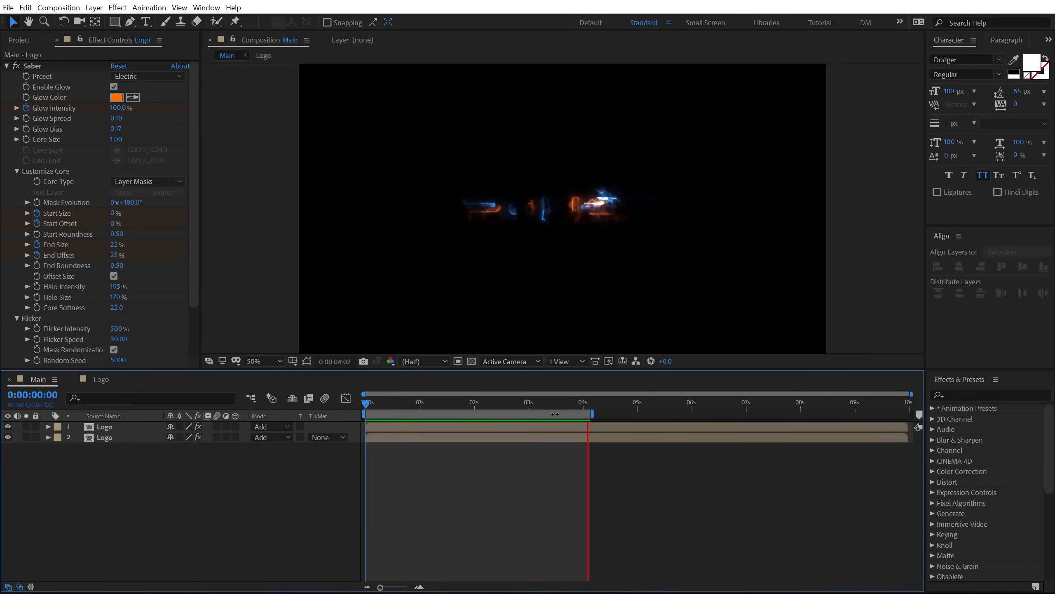
drag(624, 413, 639, 415)
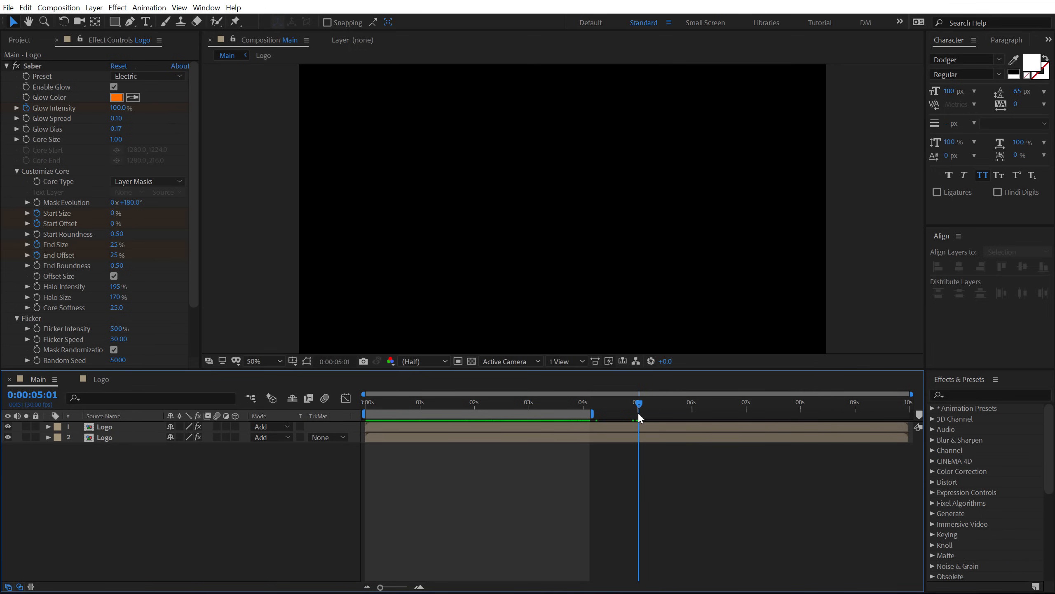
Step: End the work area at 0:00:05:01 and pre-compose both Logo layers into a composition named Saber
key(n)
mouse_move(514, 410)
mouse_down()
mouse_move(365, 411)
mouse_move(529, 415)
mouse_up()
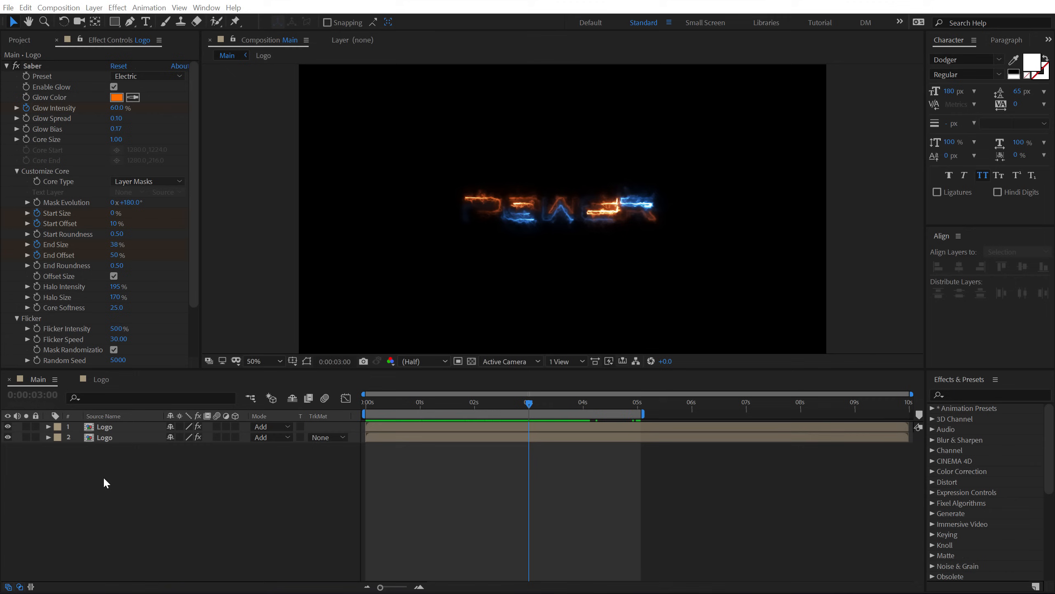
drag(103, 477, 141, 427)
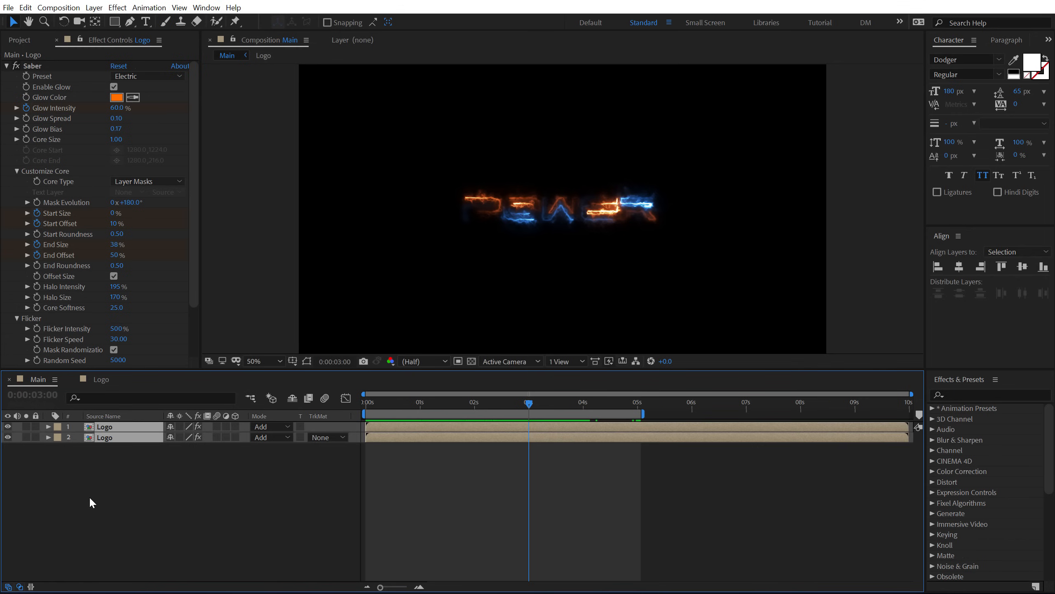
key(ctrl+shift+c)
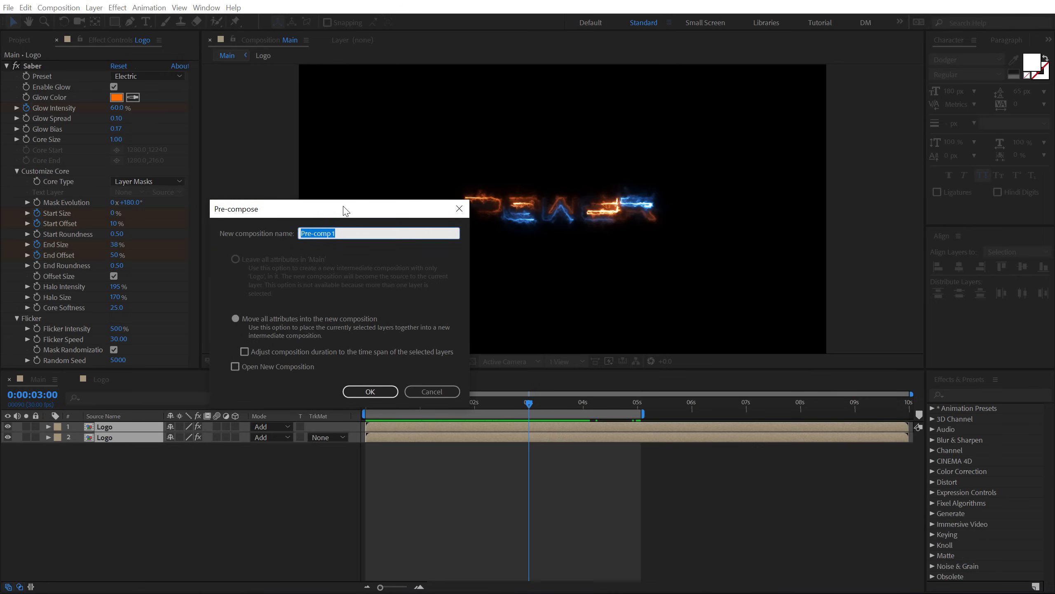
text(Saber)
click(369, 393)
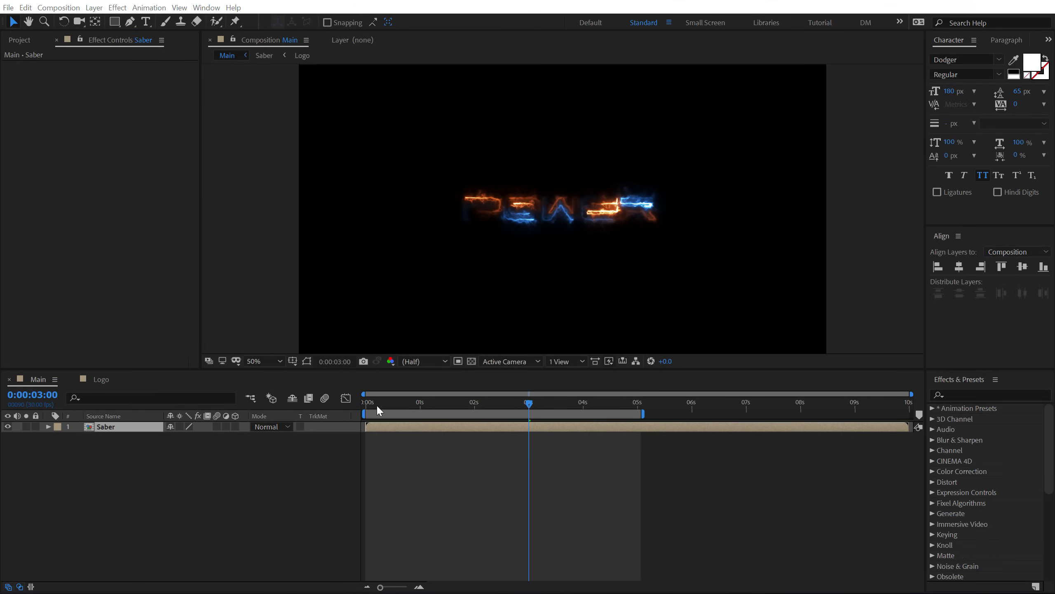
Step: Trim the start of the Saber layer to 0:00:00:01
drag(377, 408, 368, 406)
key(alt+bracketleft)
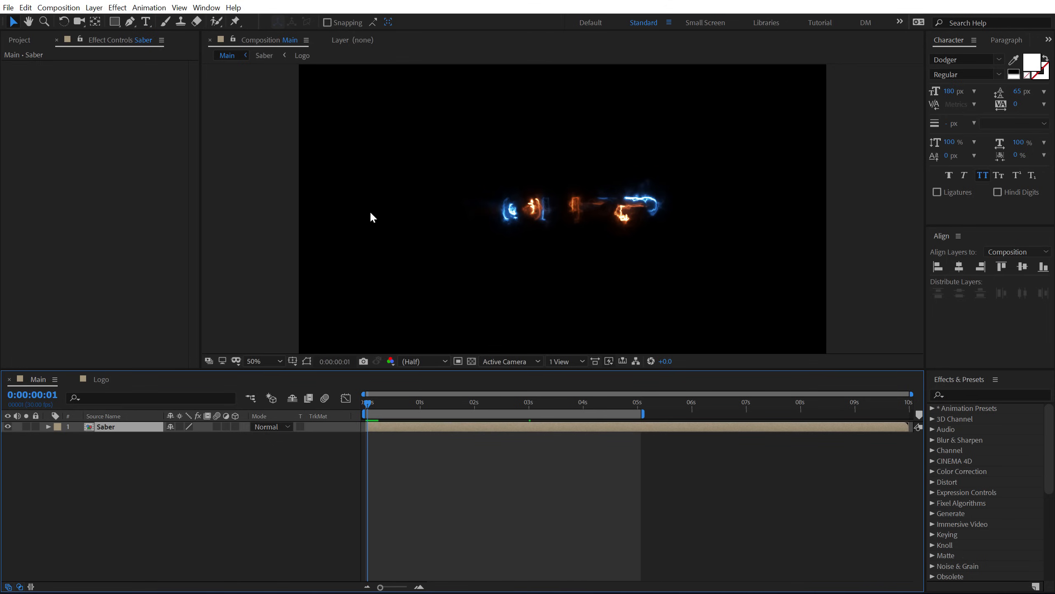
mouse_move(367, 401)
mouse_down()
mouse_move(358, 402)
mouse_move(377, 403)
mouse_up()
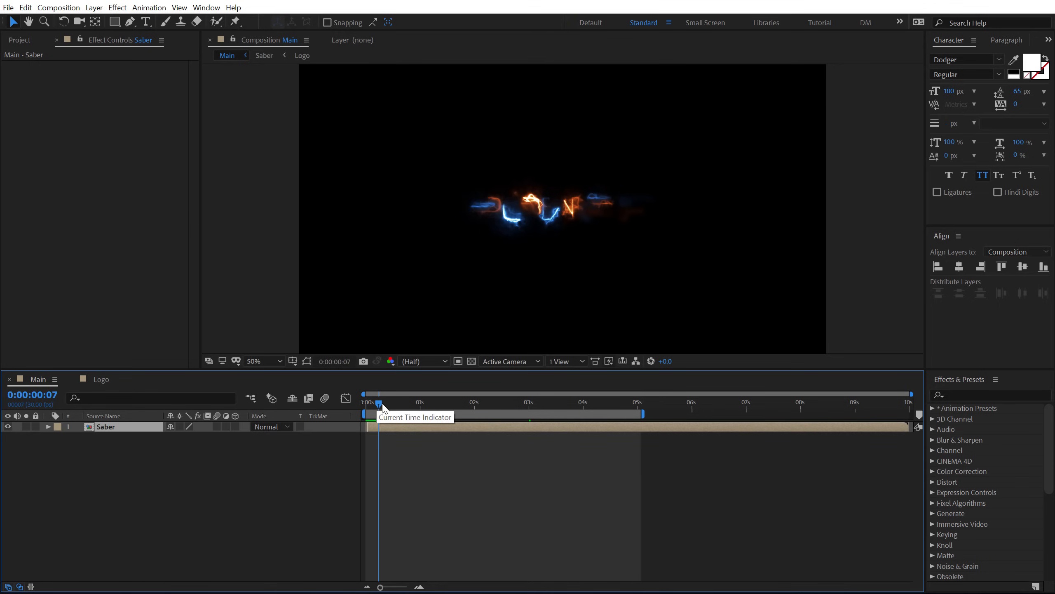
Step: Split the Saber layer at 0:00:00:10
drag(442, 405, 402, 411)
key(=)
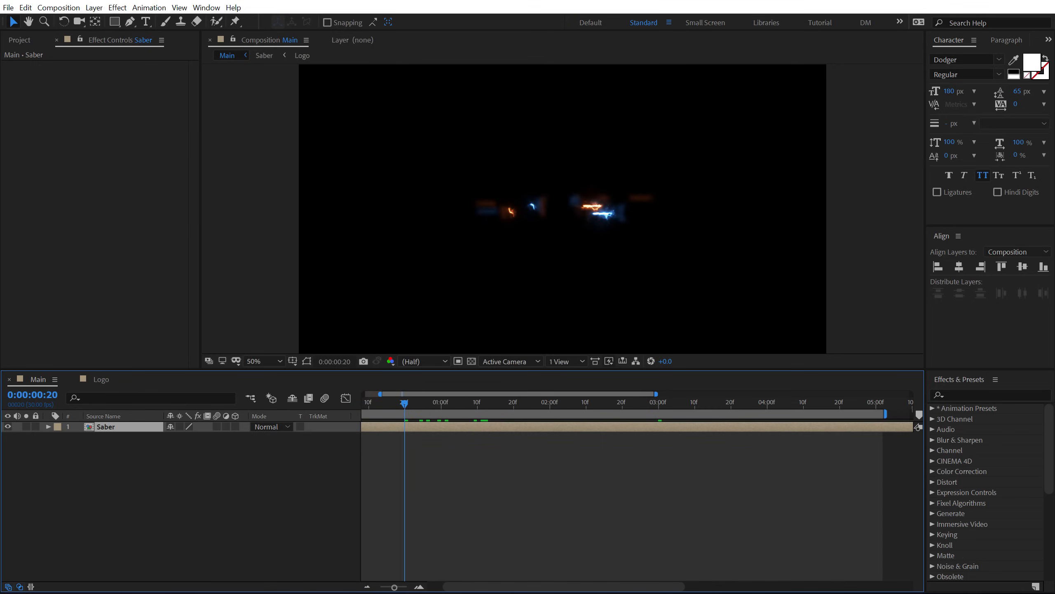
drag(457, 590, 441, 589)
click(401, 402)
click(178, 446)
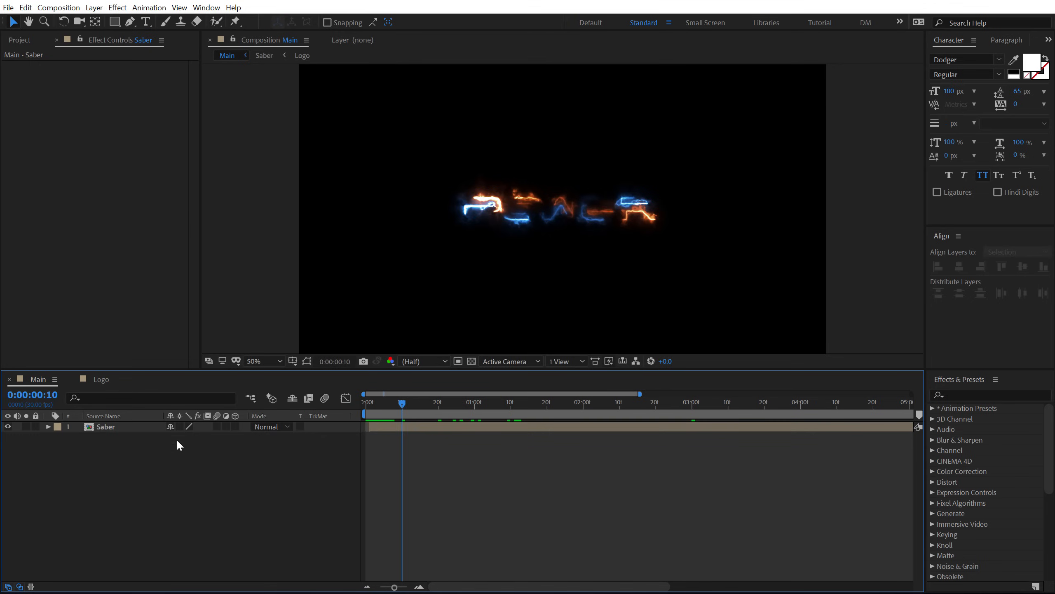
click(100, 429)
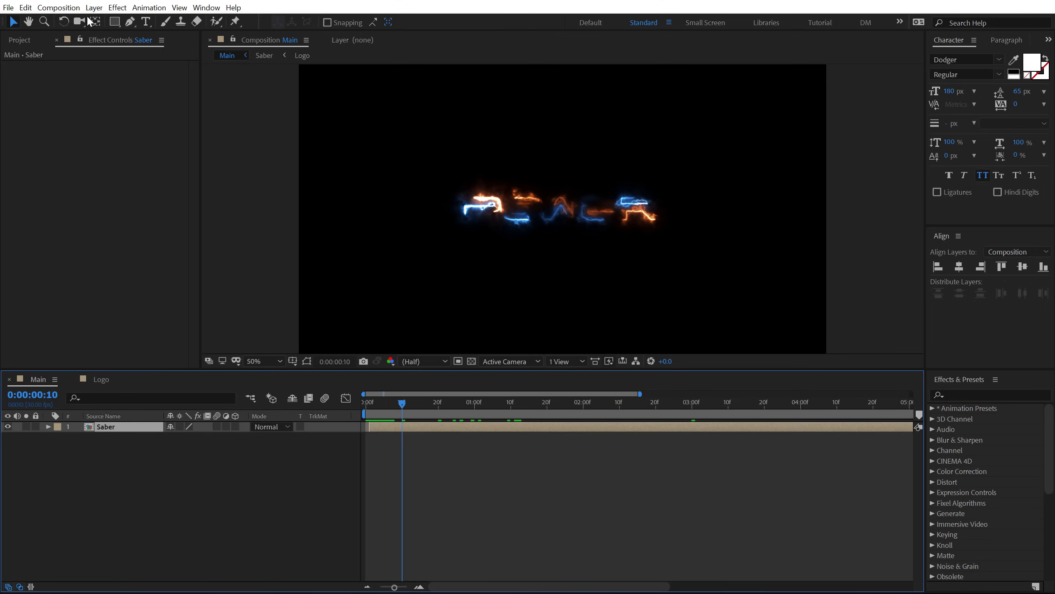
click(25, 7)
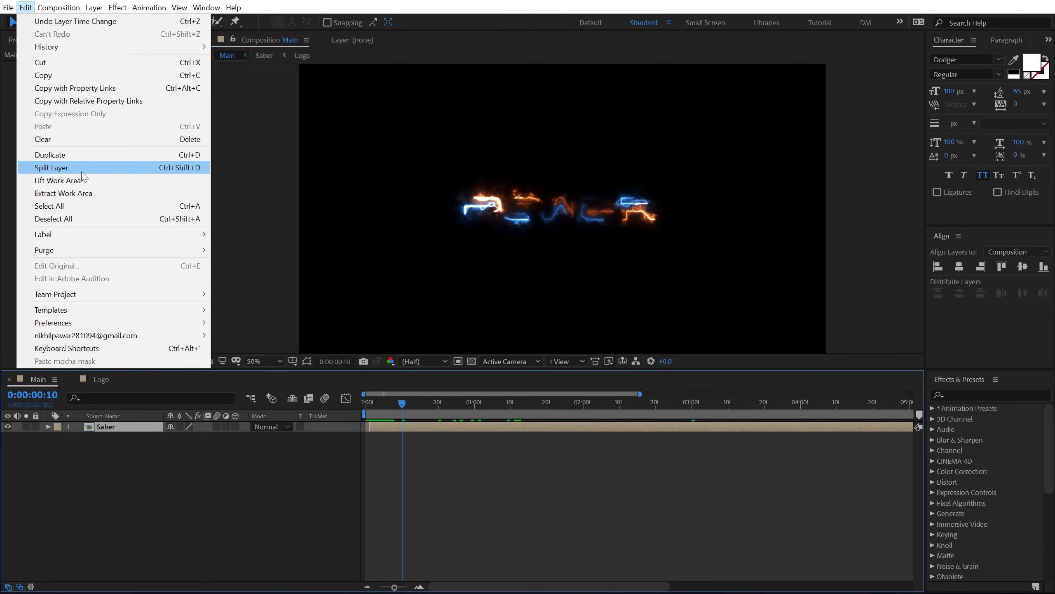
click(62, 167)
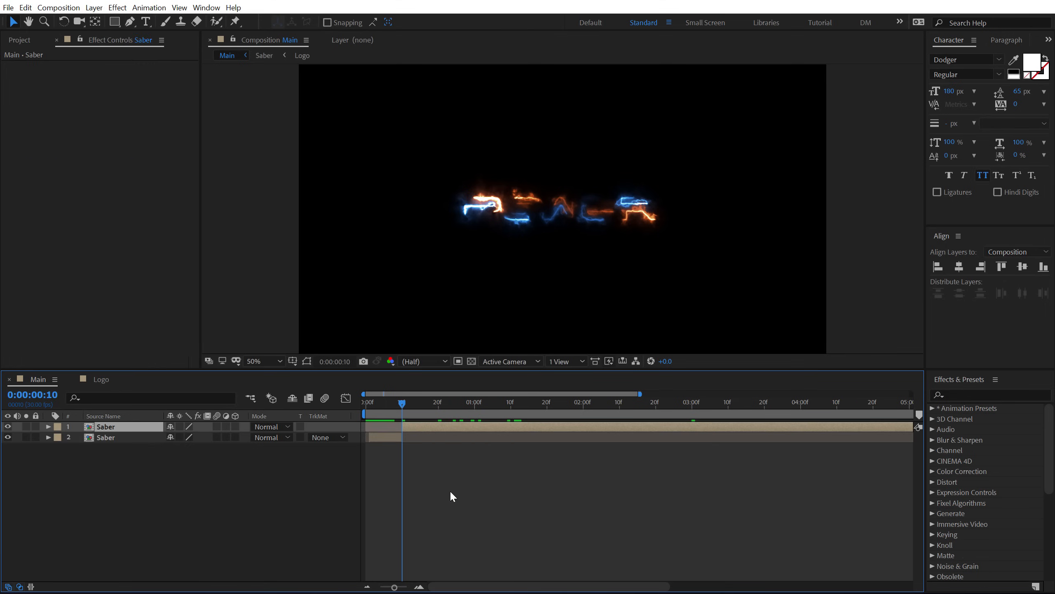
Step: Split the top Saber layer at 0:00:00:15 and trim the new part's start to 0:00:00:20
key(equal)
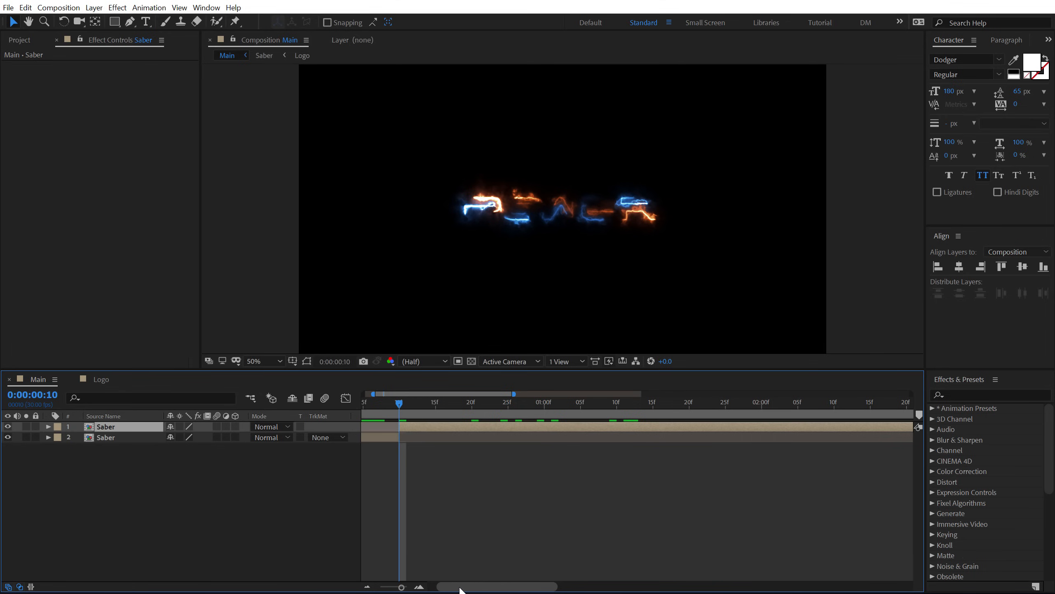
drag(460, 588, 453, 589)
click(473, 405)
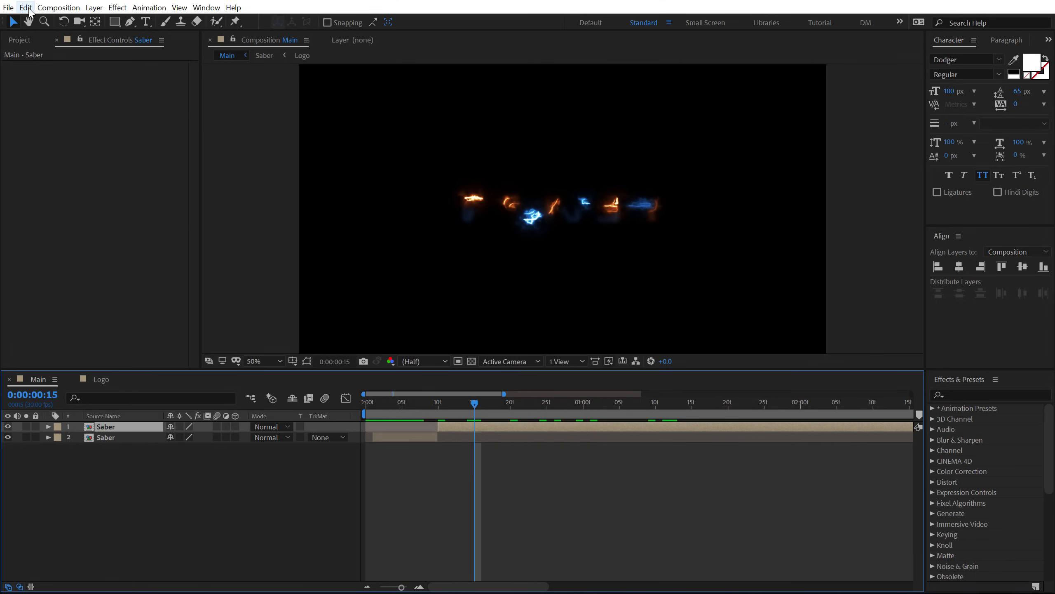
click(25, 7)
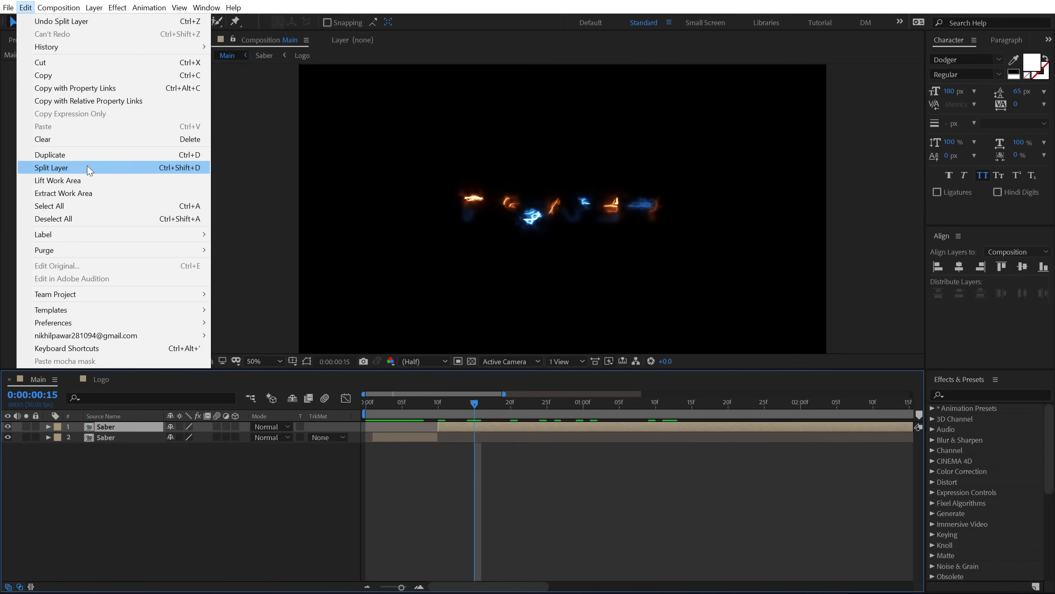
click(119, 168)
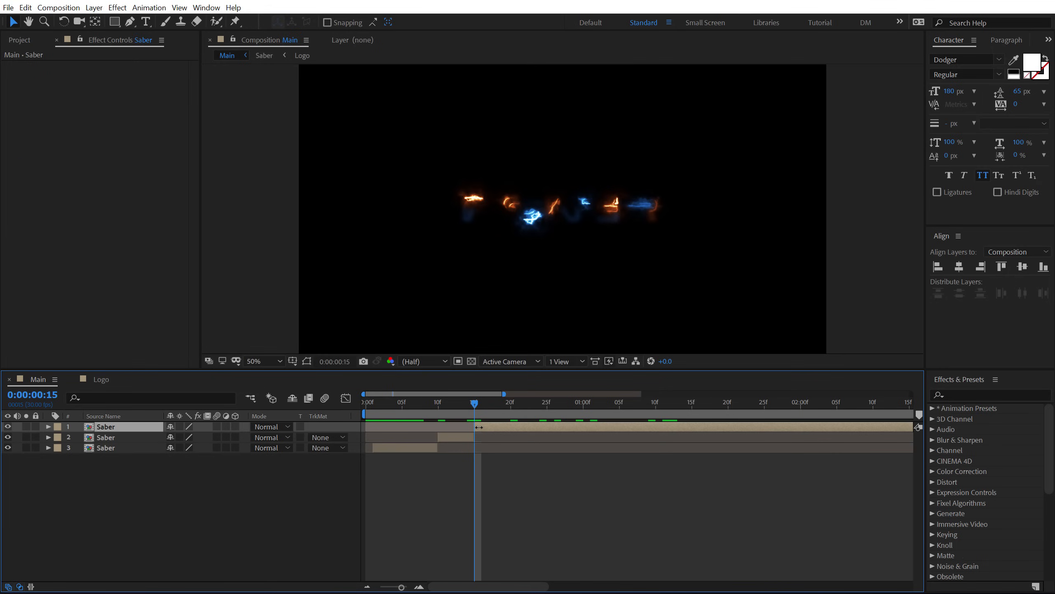
drag(476, 428, 510, 431)
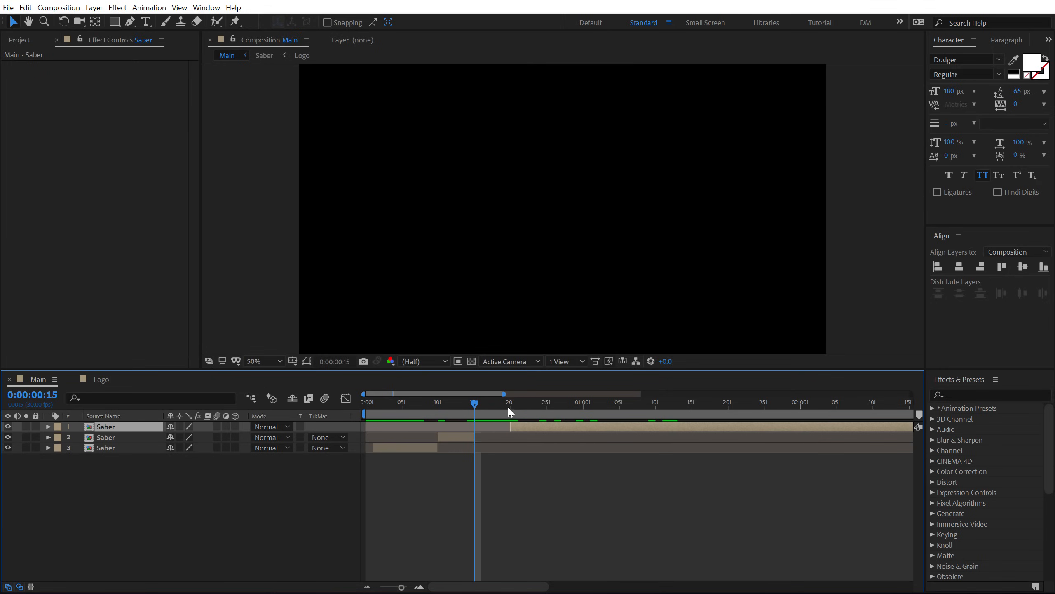
click(509, 409)
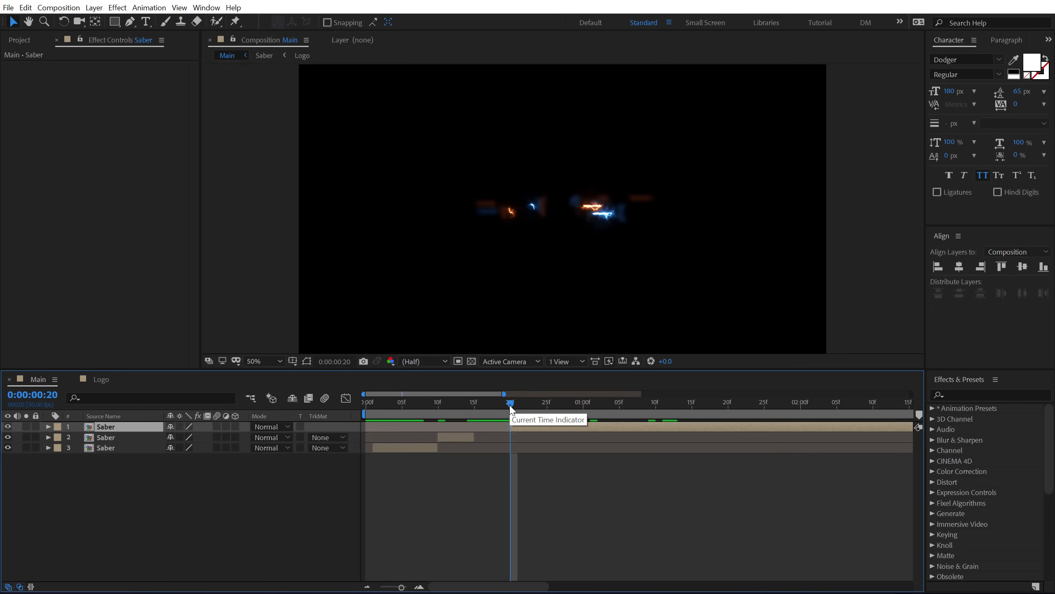
Step: Split the top Saber layer at 0:00:01:00
drag(510, 404, 580, 430)
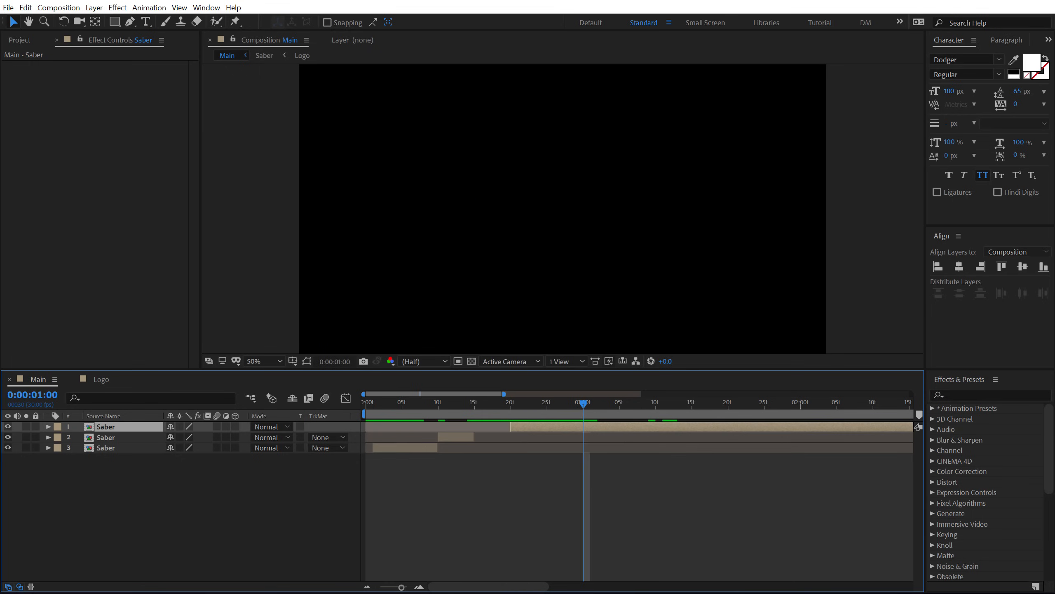
click(58, 8)
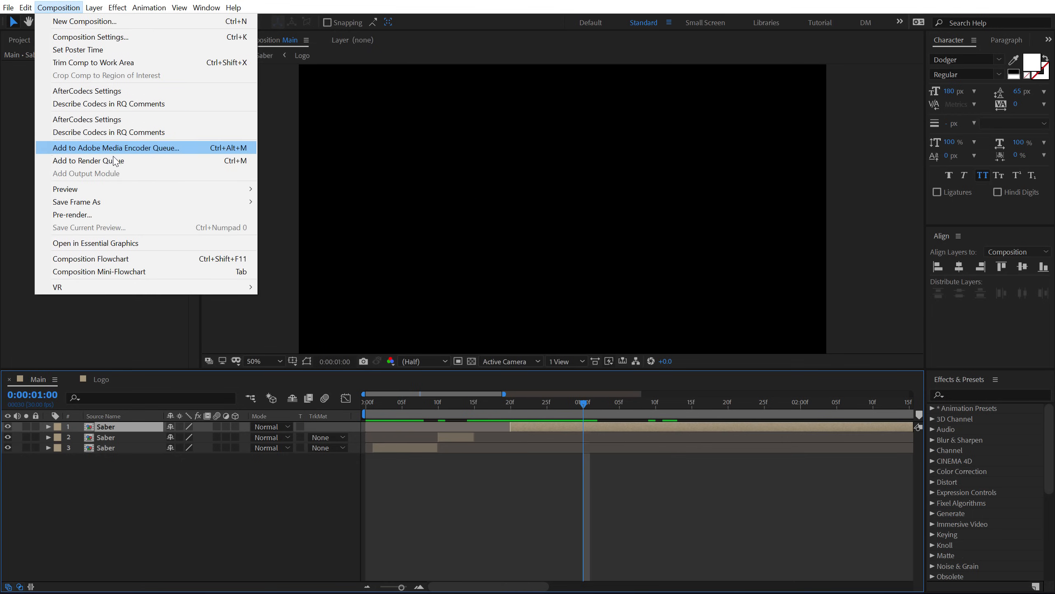
mouse_move(27, 13)
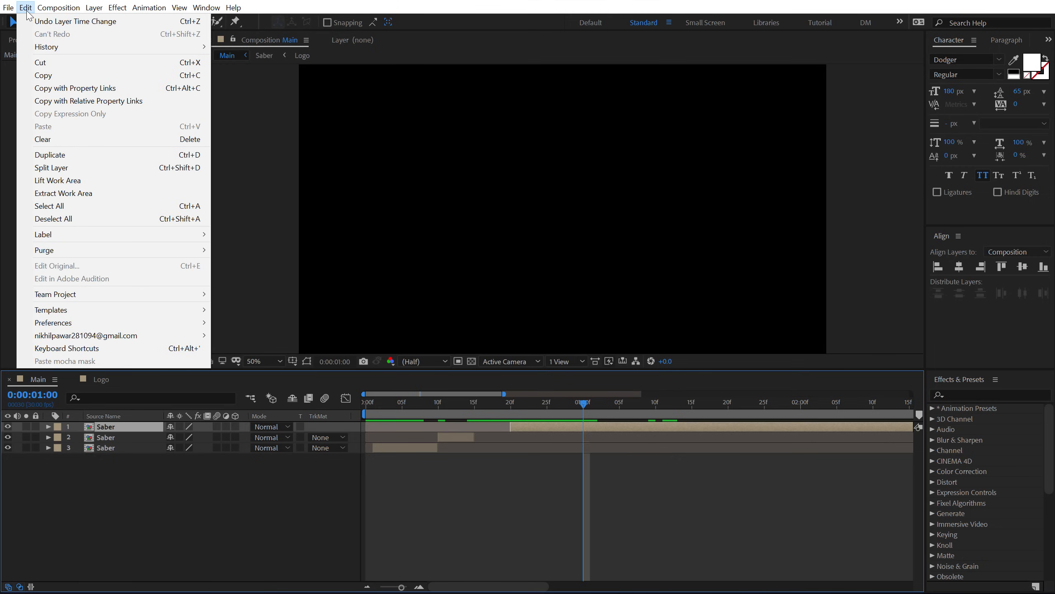
click(85, 168)
Step: Split the top Saber layer at 0:00:01:12 and trim the new part's start to 0:00:01:15
drag(642, 402, 670, 414)
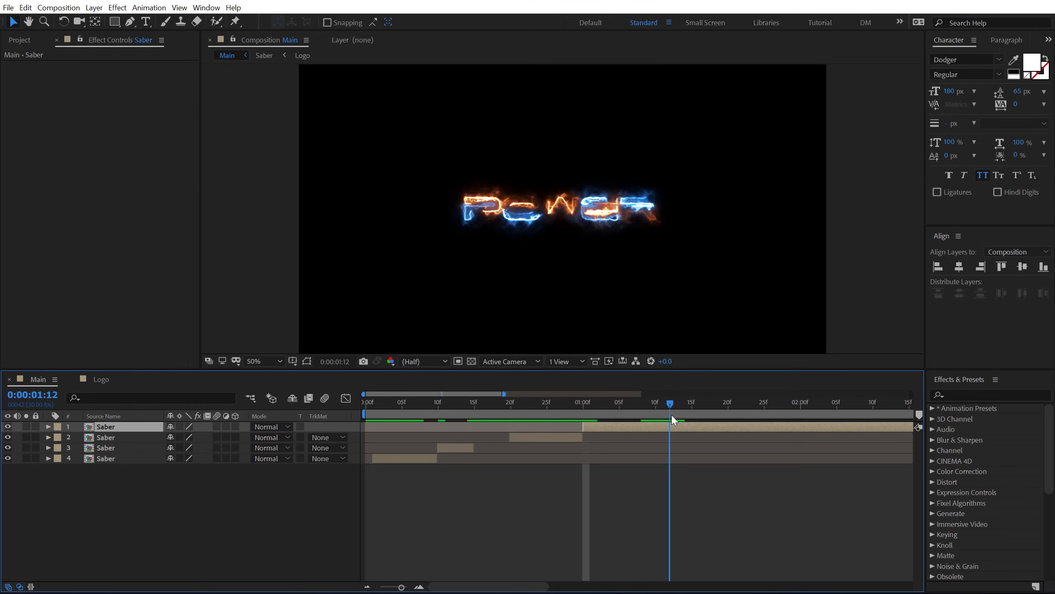
click(26, 7)
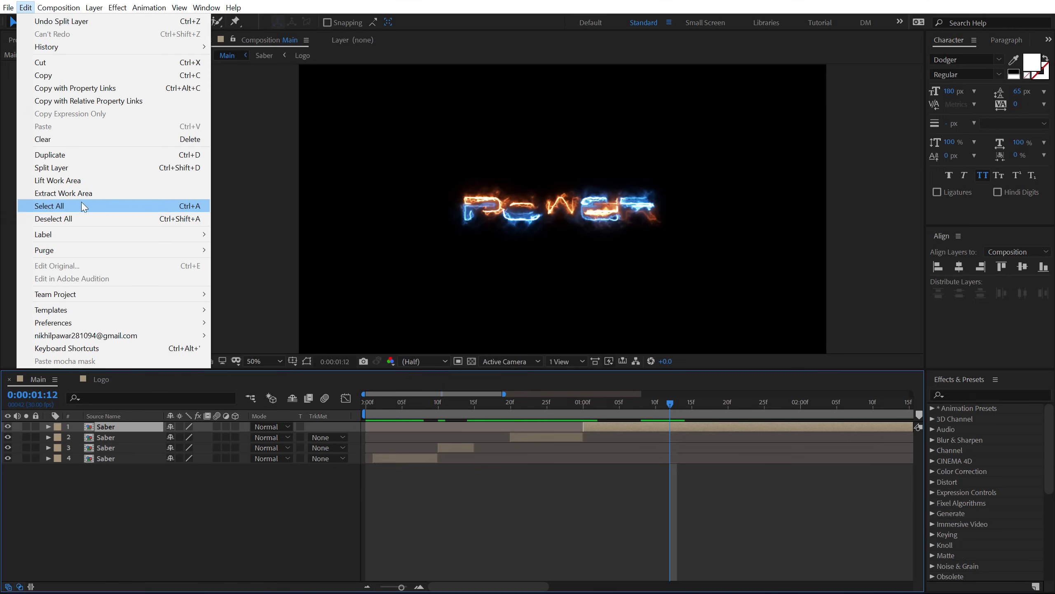
mouse_move(42, 9)
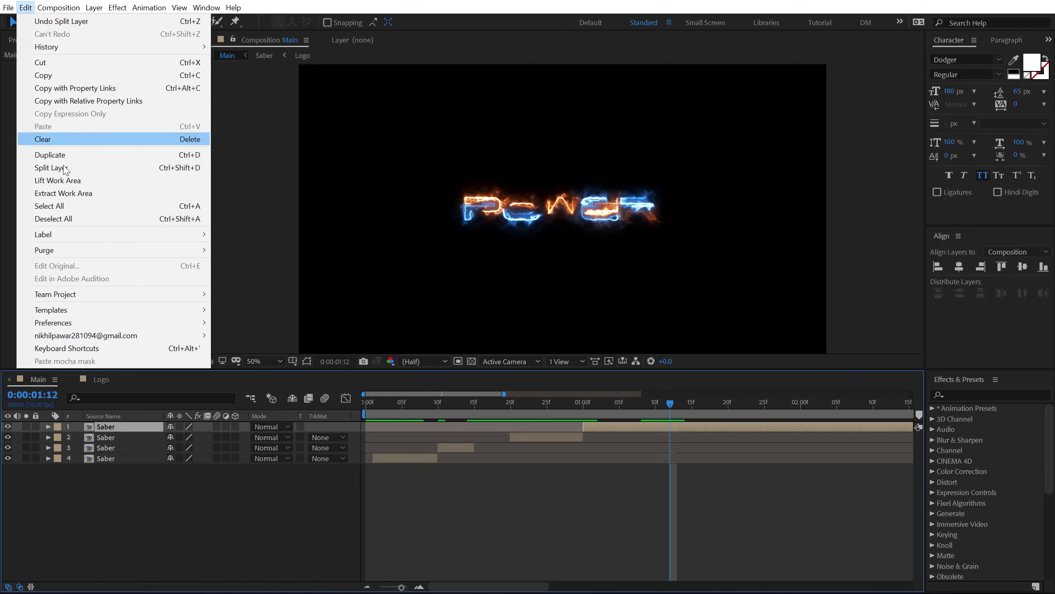
click(125, 167)
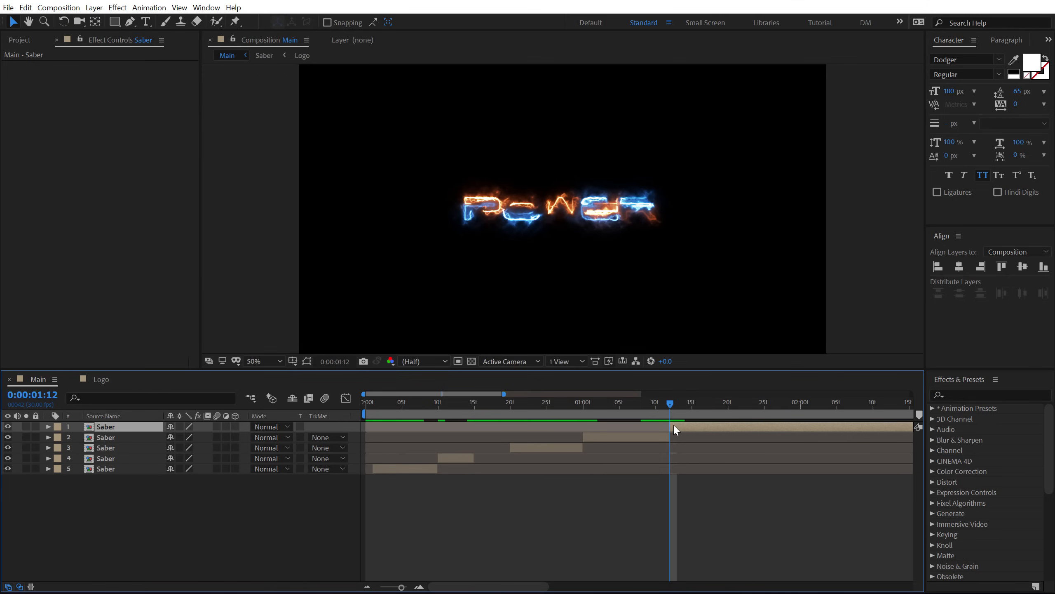
drag(672, 426, 694, 423)
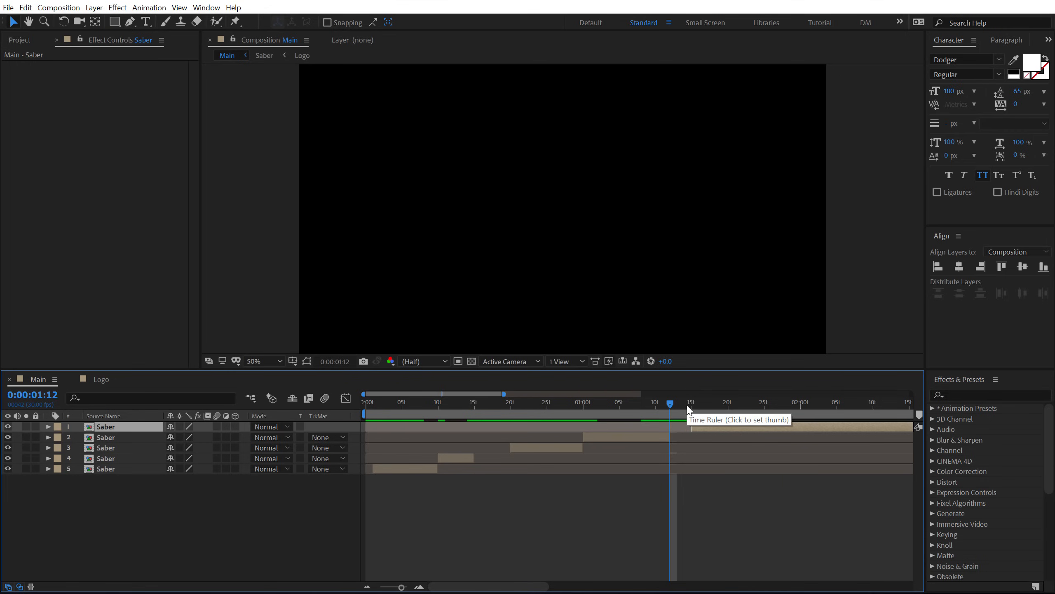
Step: Duplicate the top Saber layer and trim the end of the lower copy to 0:00:01:25
key(minus)
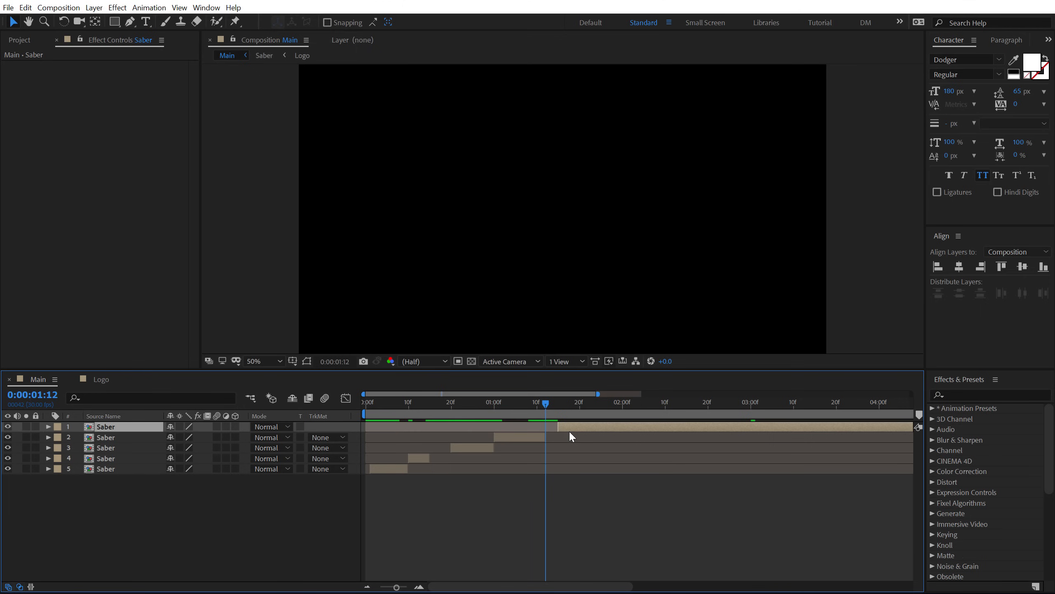
key(ctrl+d)
drag(602, 402, 602, 402)
click(602, 437)
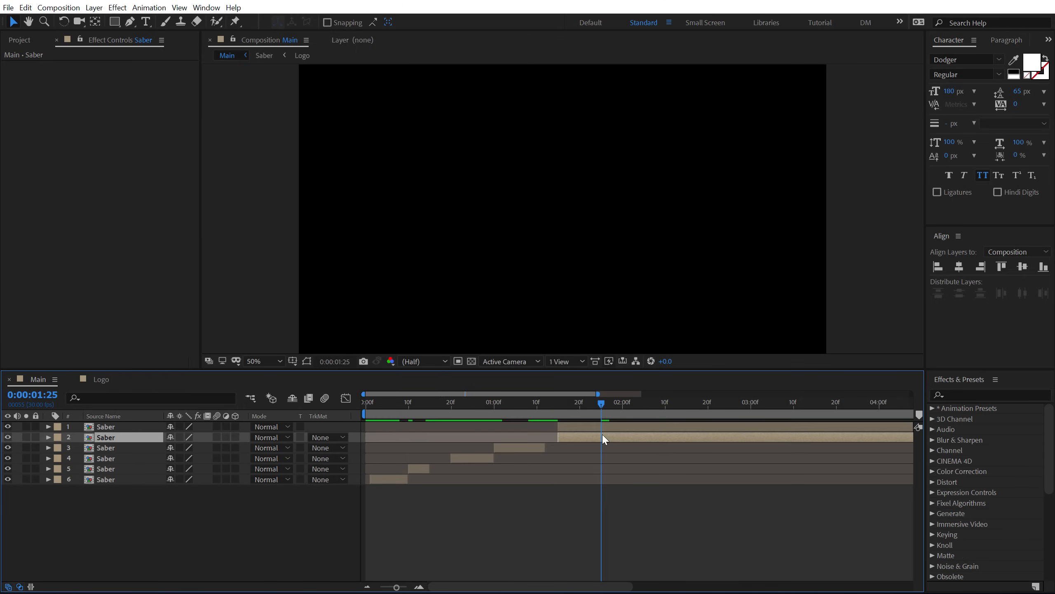
key(alt+bracketright)
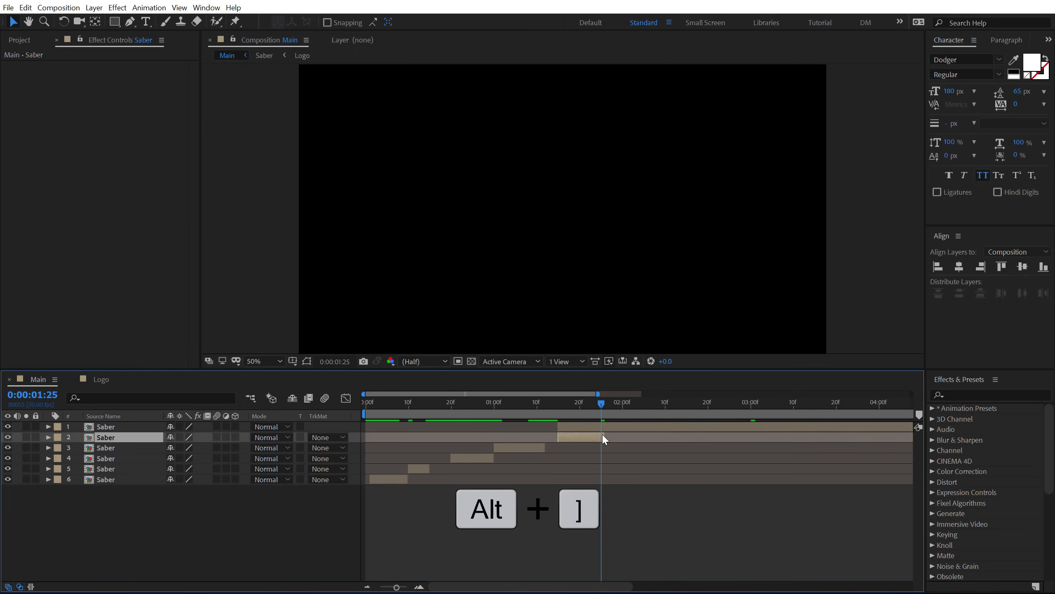
Step: Add a composition marker at 0:00:02:10 and insert the Logo composition as the top layer starting at that time
drag(603, 402, 666, 405)
click(626, 428)
key(F2)
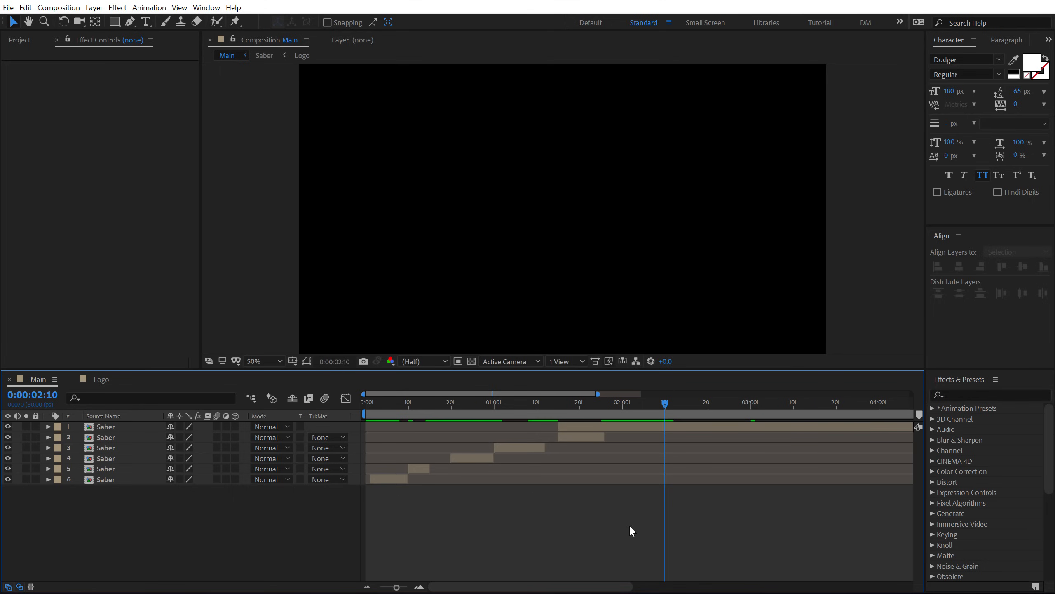
key(KP_Multiply)
click(29, 42)
drag(36, 153, 664, 426)
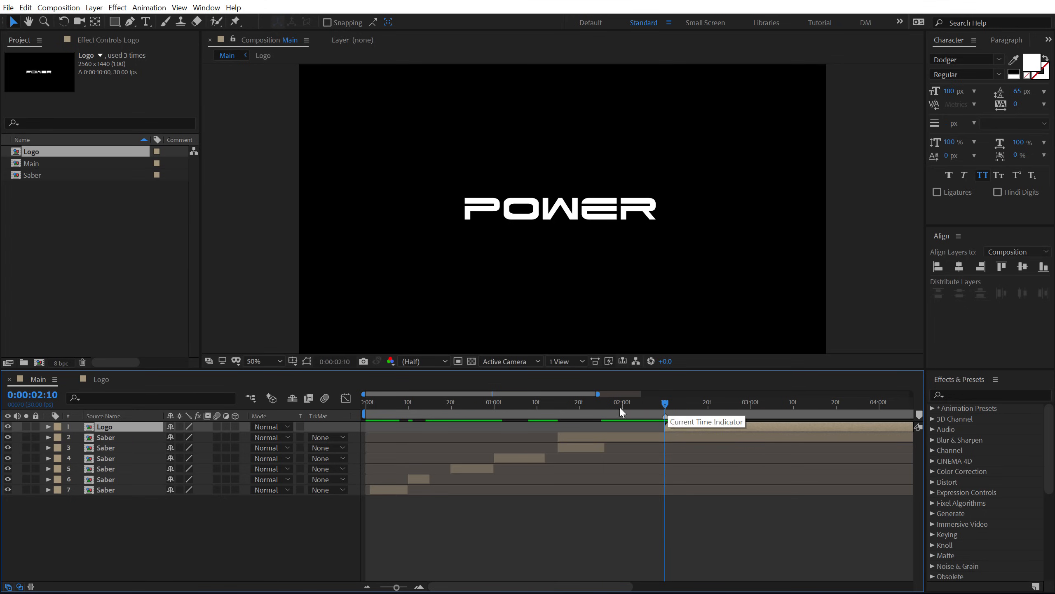
Step: Apply the Unsharp Mask effect to the bottom Saber layer, with the time at 0:00:00:04
click(383, 403)
mouse_move(382, 406)
mouse_down()
mouse_move(576, 412)
mouse_move(529, 400)
mouse_move(366, 403)
mouse_move(383, 405)
mouse_up()
click(109, 491)
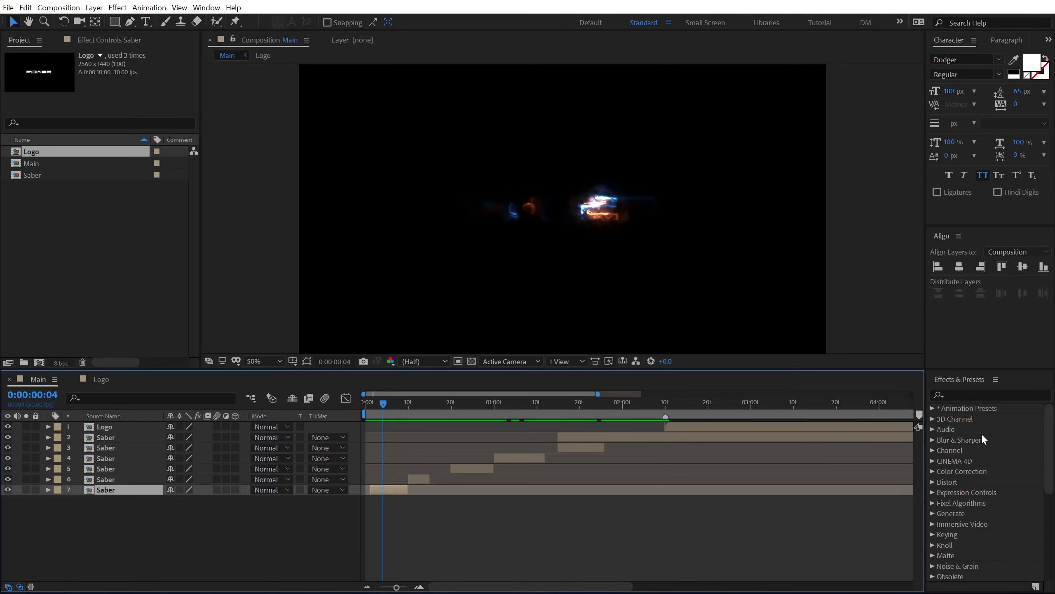
click(957, 393)
text(uns)
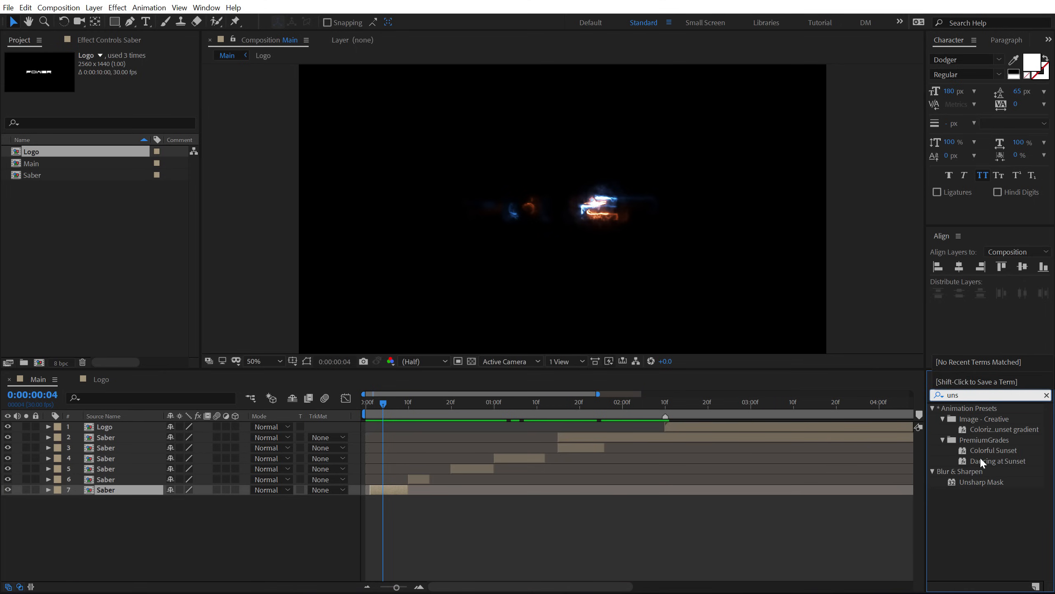
double_click(981, 482)
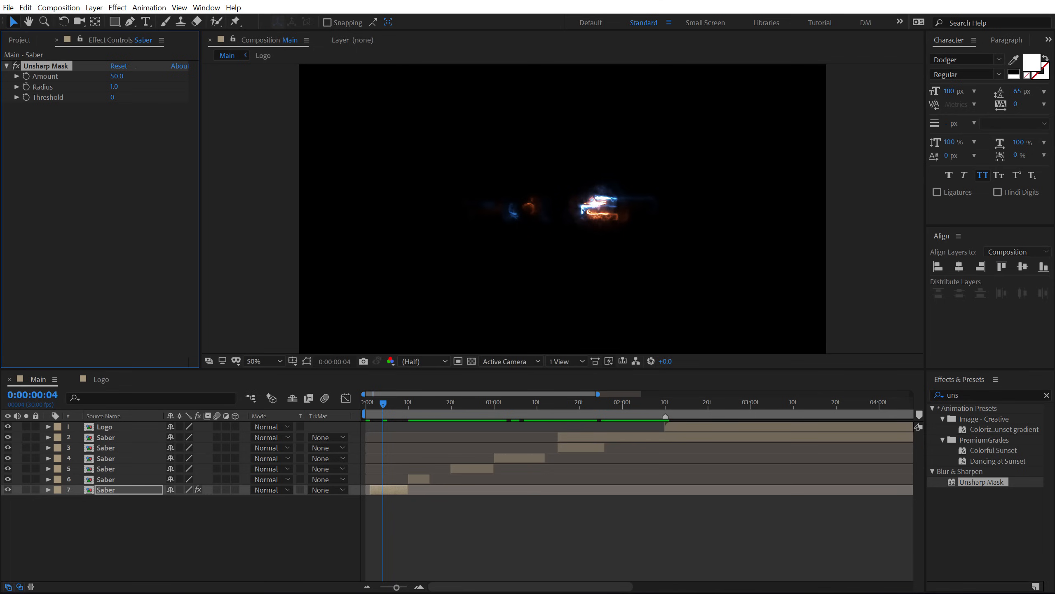
Step: Set the Unsharp Mask Radius to 5 on the bottom Saber layer and inspect the glow close up
click(114, 86)
text(5)
key(Return)
key(slash)
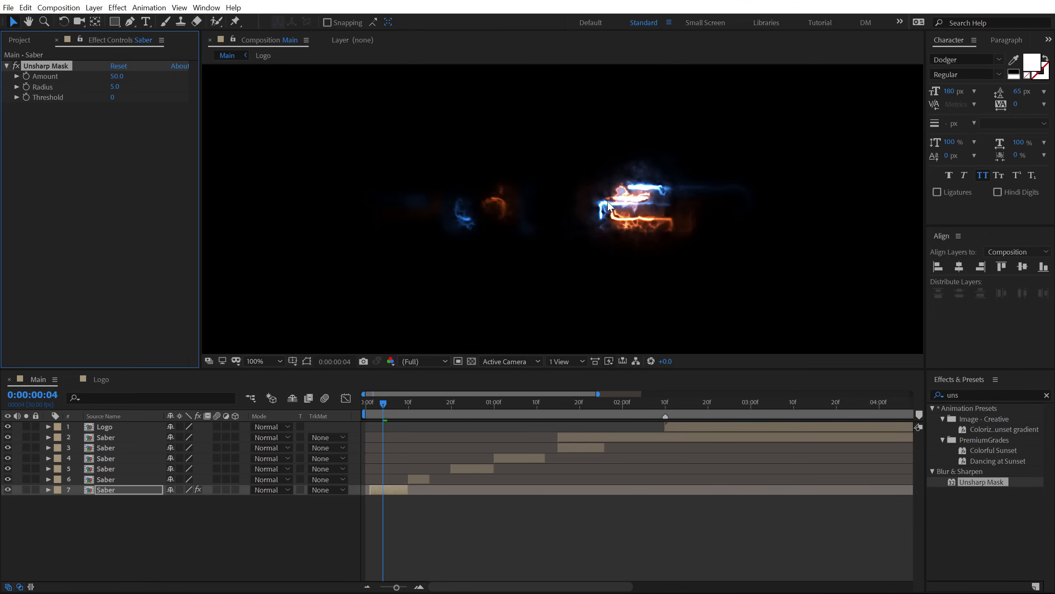
key(comma)
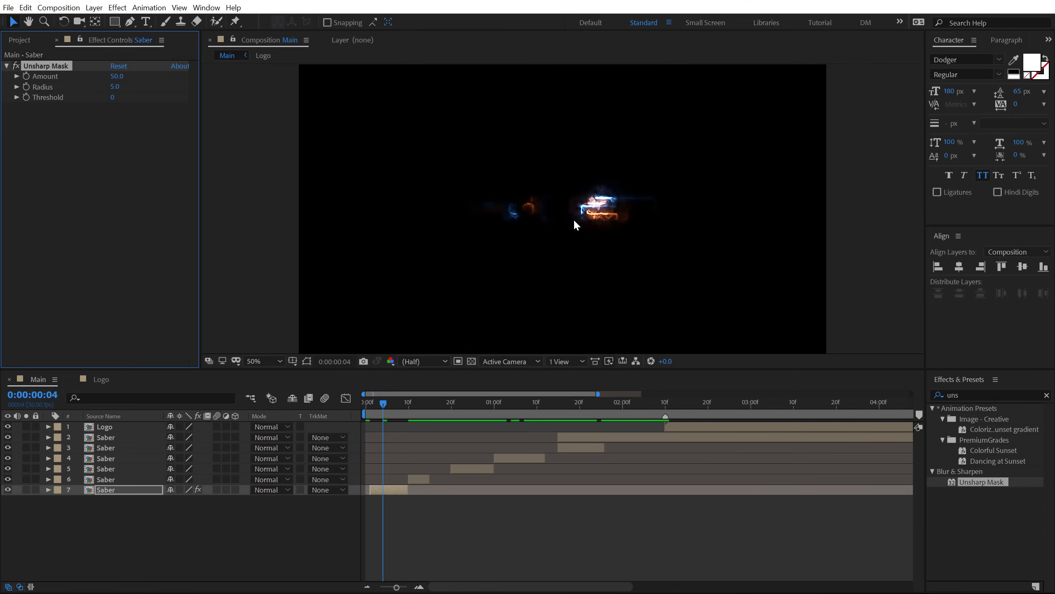
Step: Set the project's colour depth to 16 bpc and inspect the glow at 100% magnification
click(25, 43)
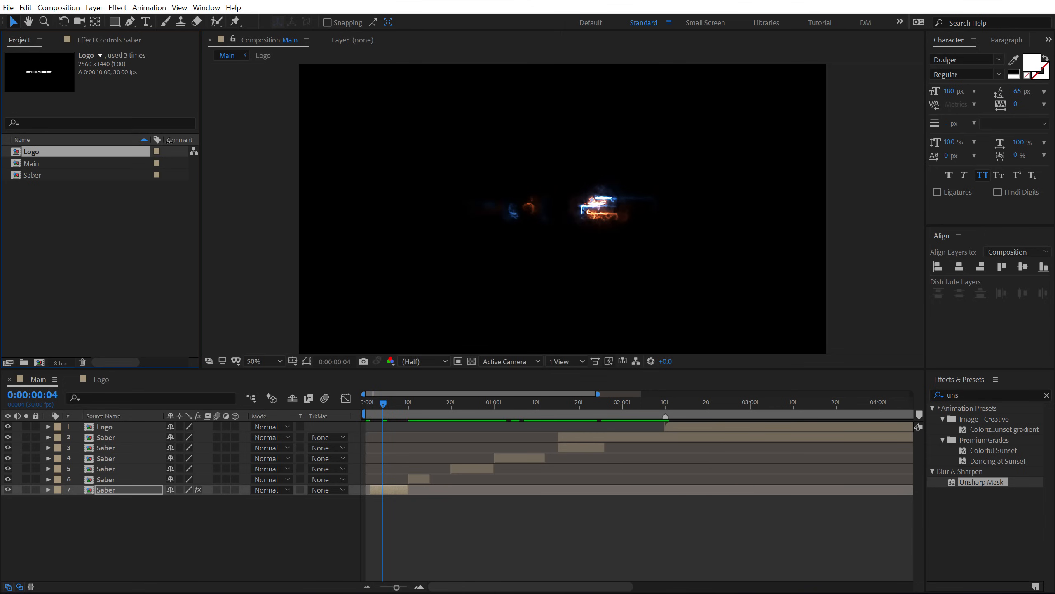
alt+click(61, 362)
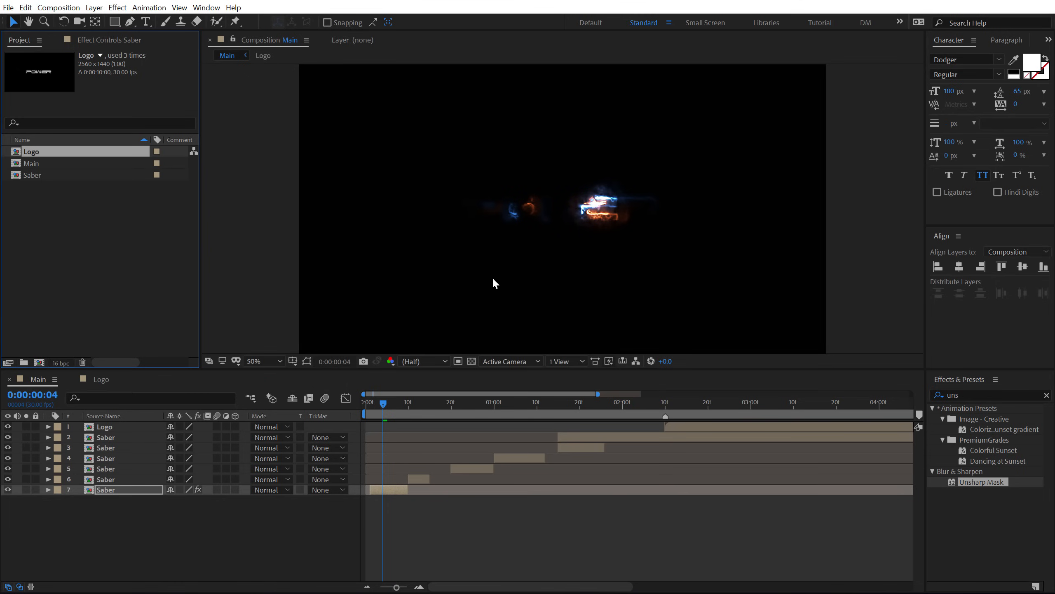
key(slash)
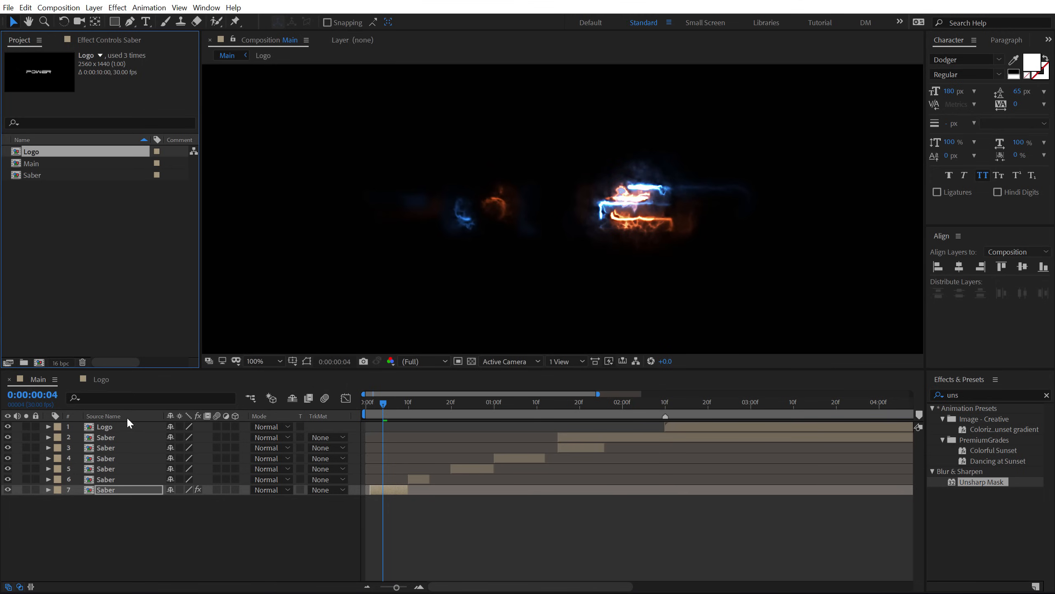
Step: Apply the Turbulent Displace effect to the bottom Saber layer and set its Amount to 350
click(105, 490)
click(95, 38)
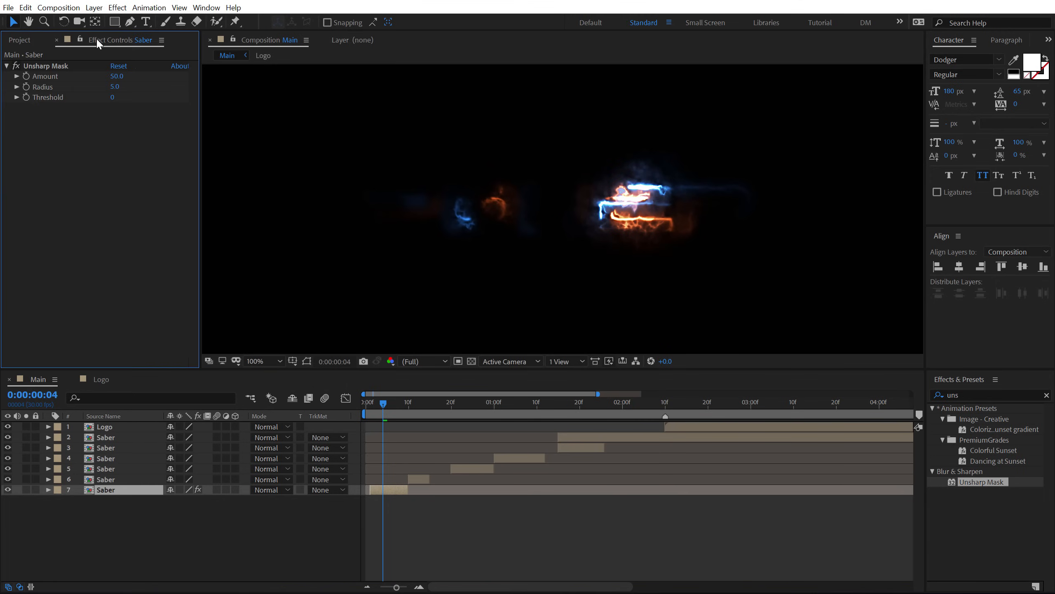
click(972, 393)
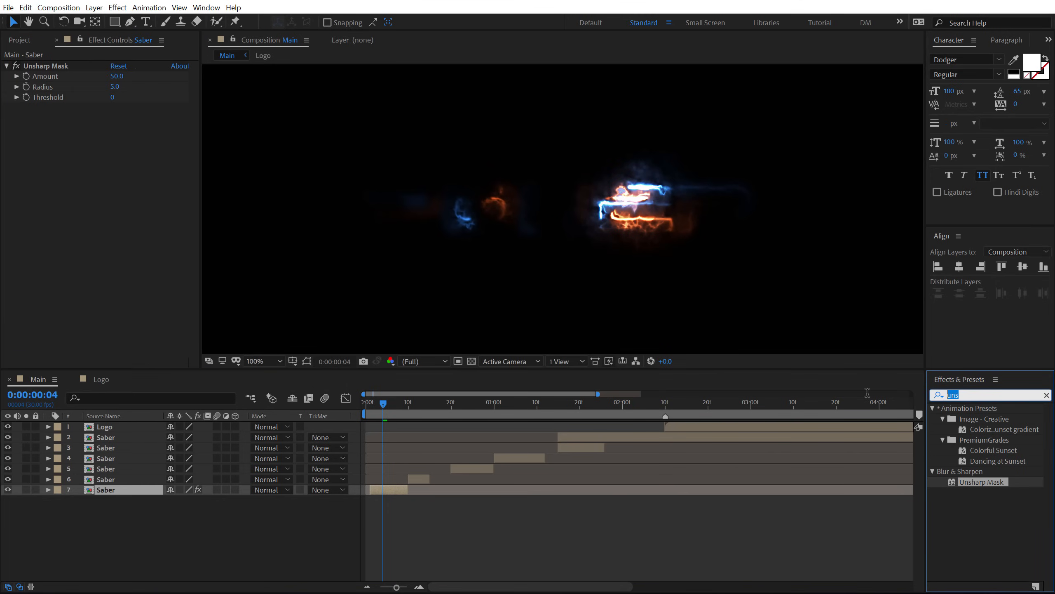
text(turb)
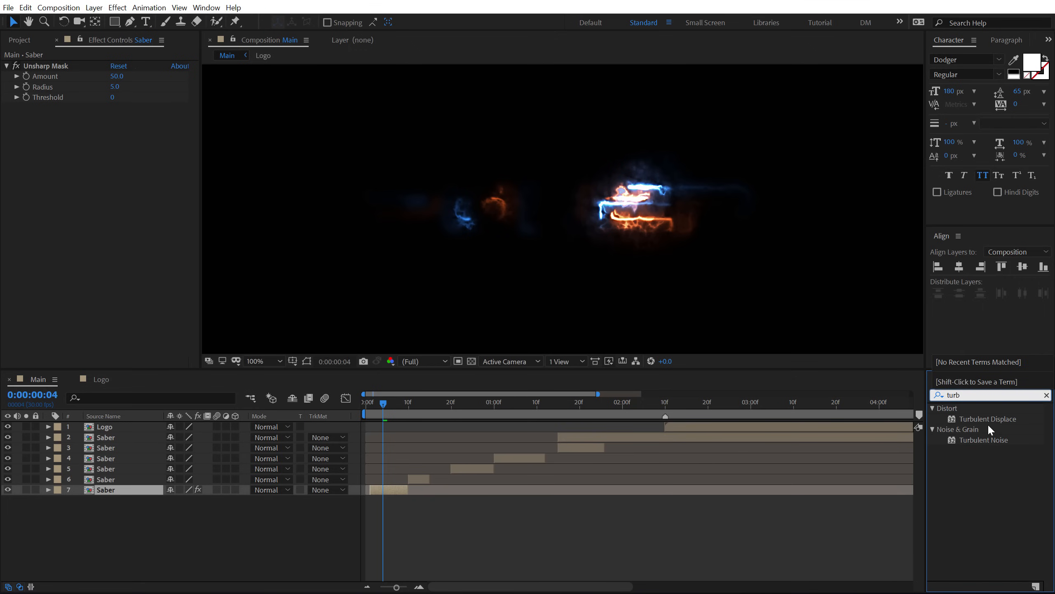
double_click(983, 418)
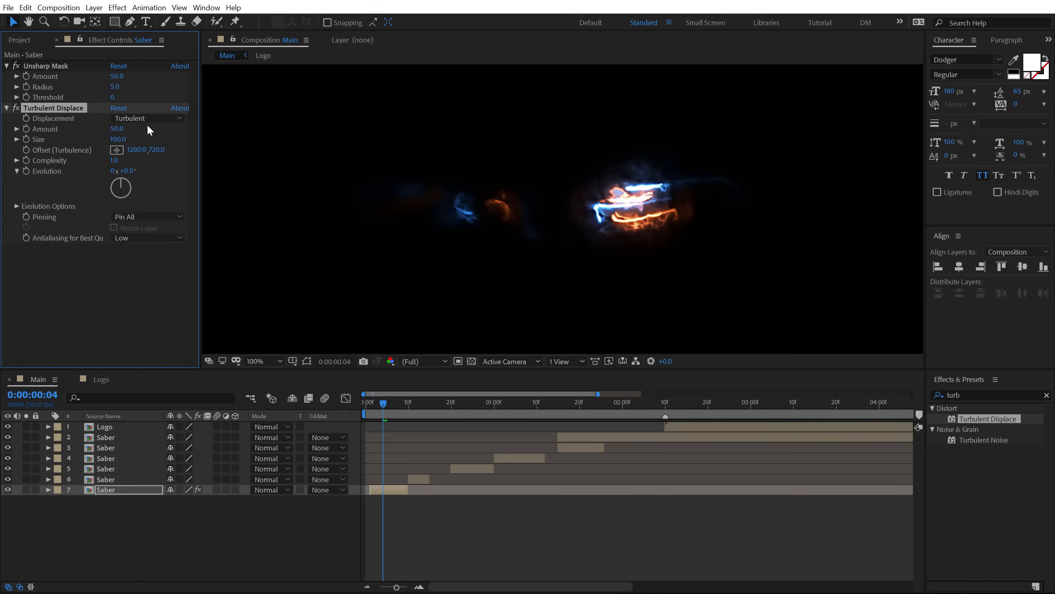
click(118, 130)
text(350)
key(Return)
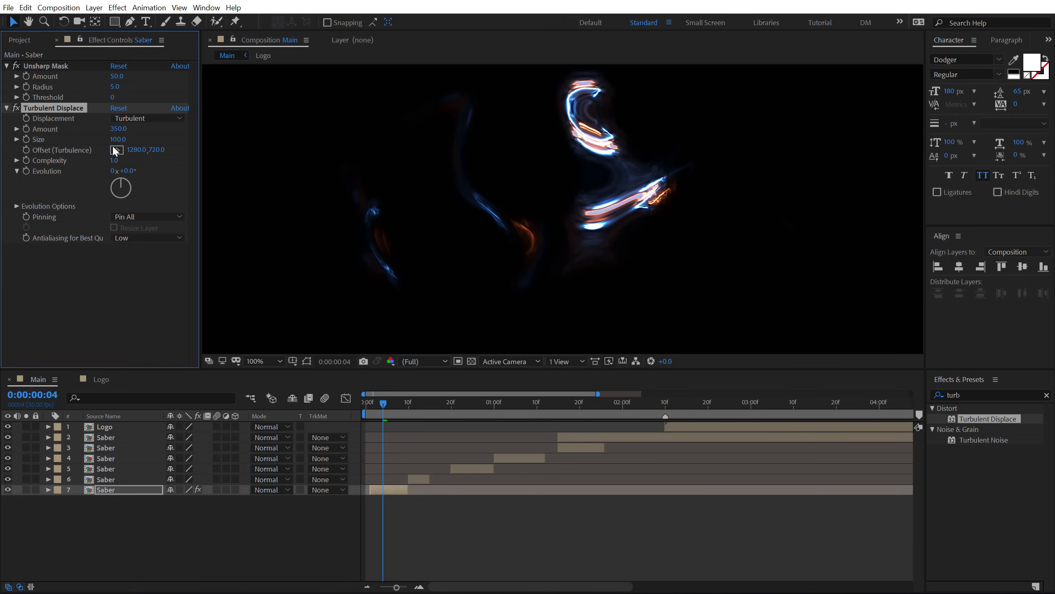
Step: Animate the Turbulent Displace Evolution on the bottom Saber layer with the expression time*200 and check the motion up to 0:00:00:06
alt+click(27, 171)
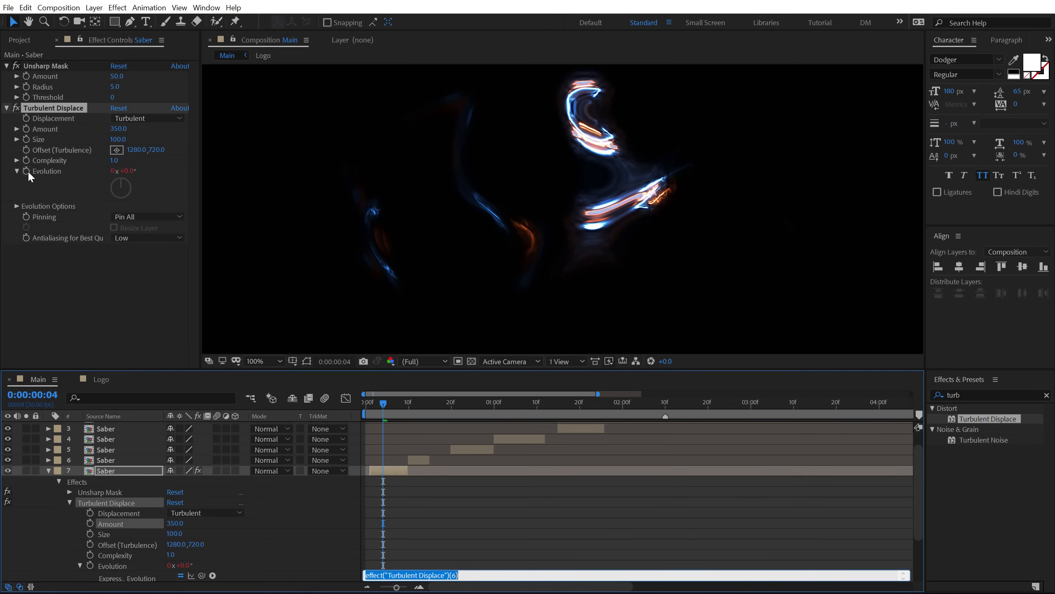
text(time)
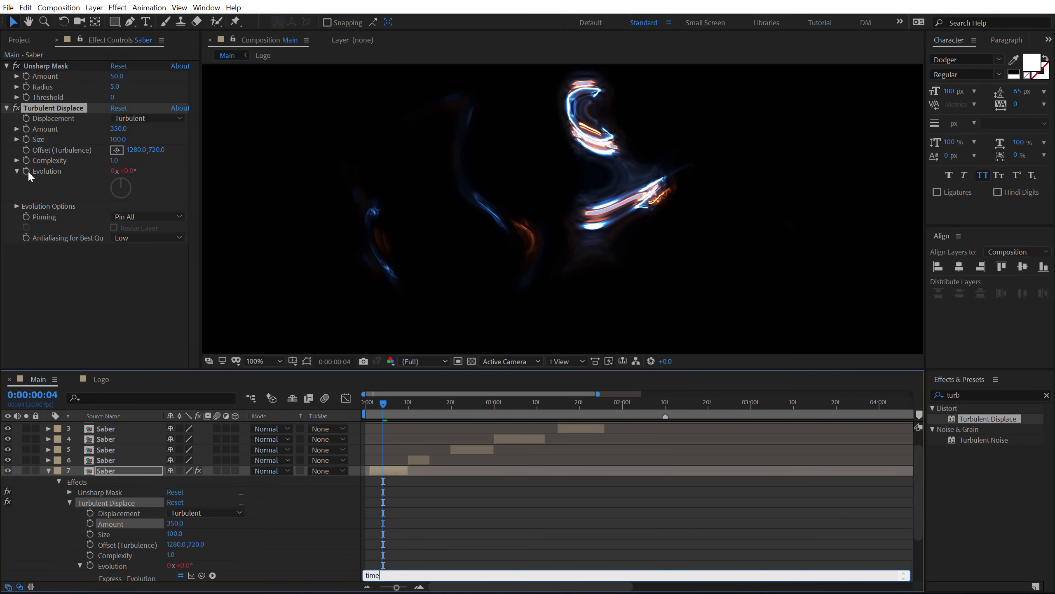
text(*200)
click(423, 530)
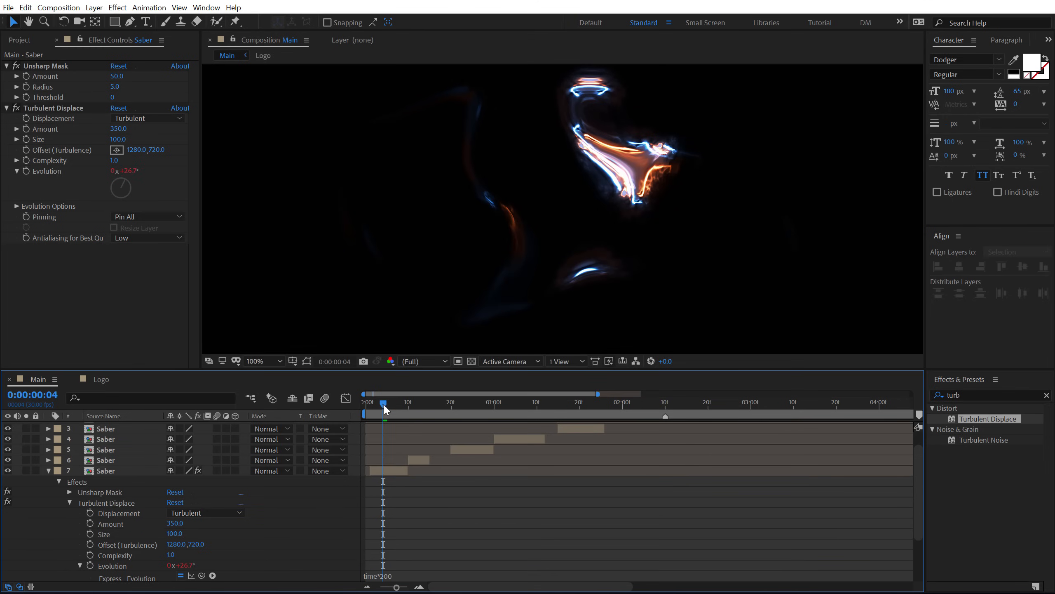
mouse_move(384, 403)
mouse_down()
mouse_move(375, 402)
mouse_move(395, 400)
mouse_up()
scroll(413, 282, down, 4)
key(period)
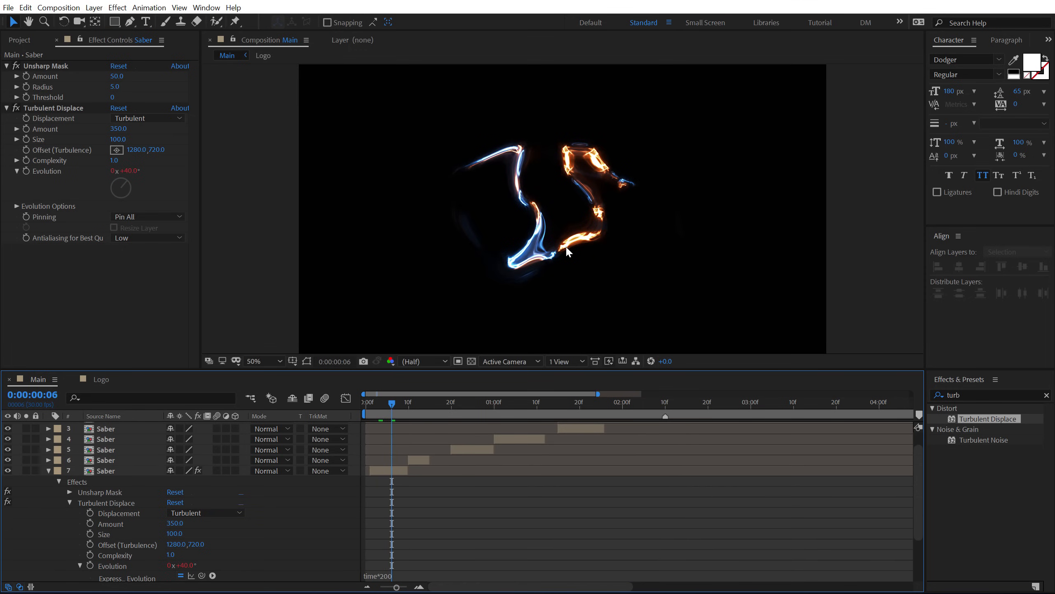
Step: Set the Turbulent Displace Amount to 240 on the bottom Saber layer and scrub to 0:00:00:12
drag(115, 132, 58, 170)
click(117, 129)
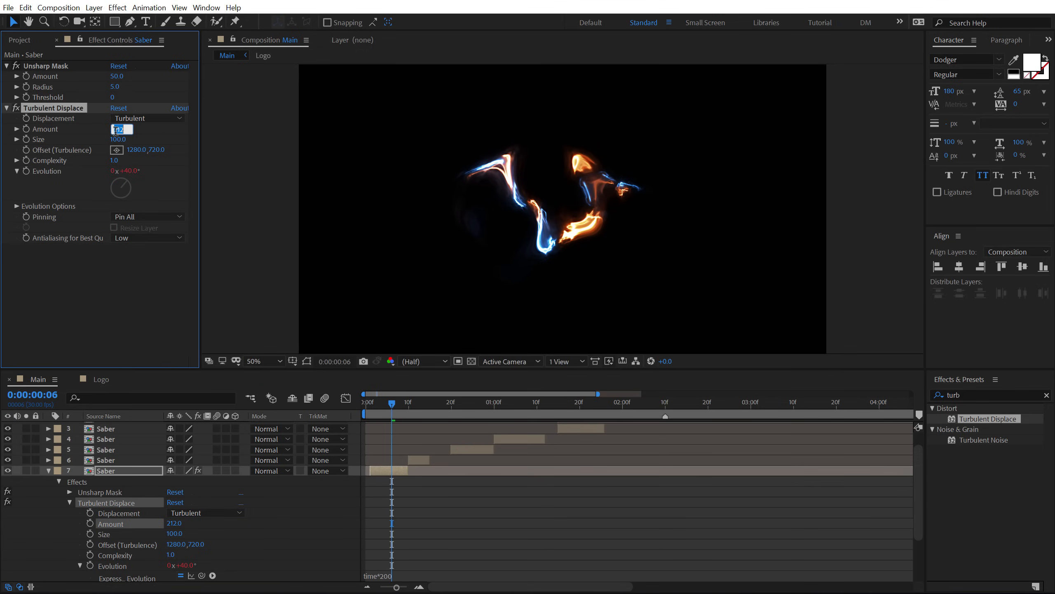
key(BackSpace)
text(240)
key(Return)
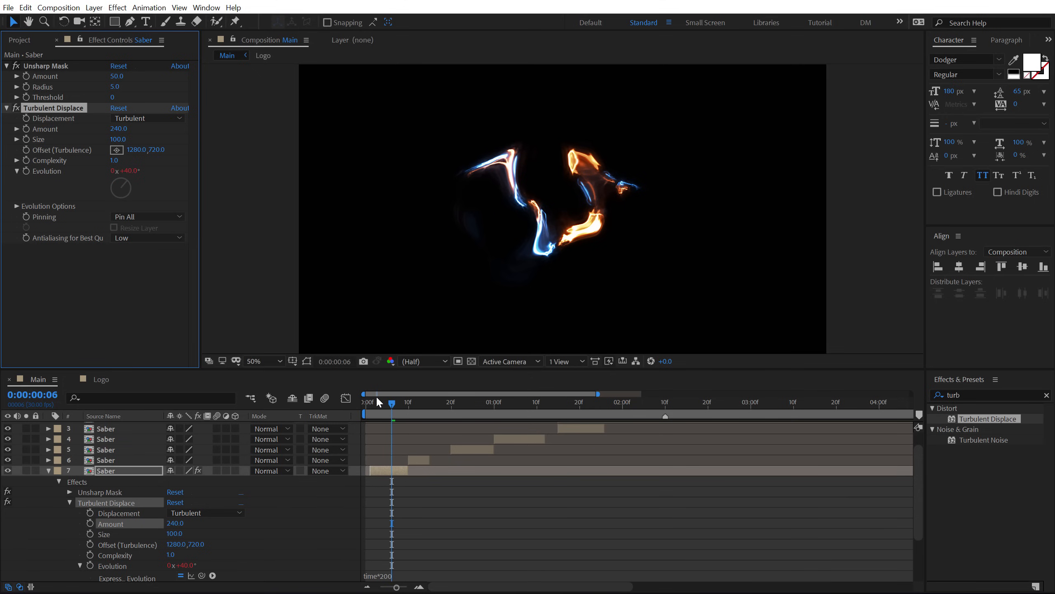
drag(373, 400, 420, 462)
Step: Copy the Unsharp Mask effect from the bottom Saber layer to all the other Saber layers
click(420, 459)
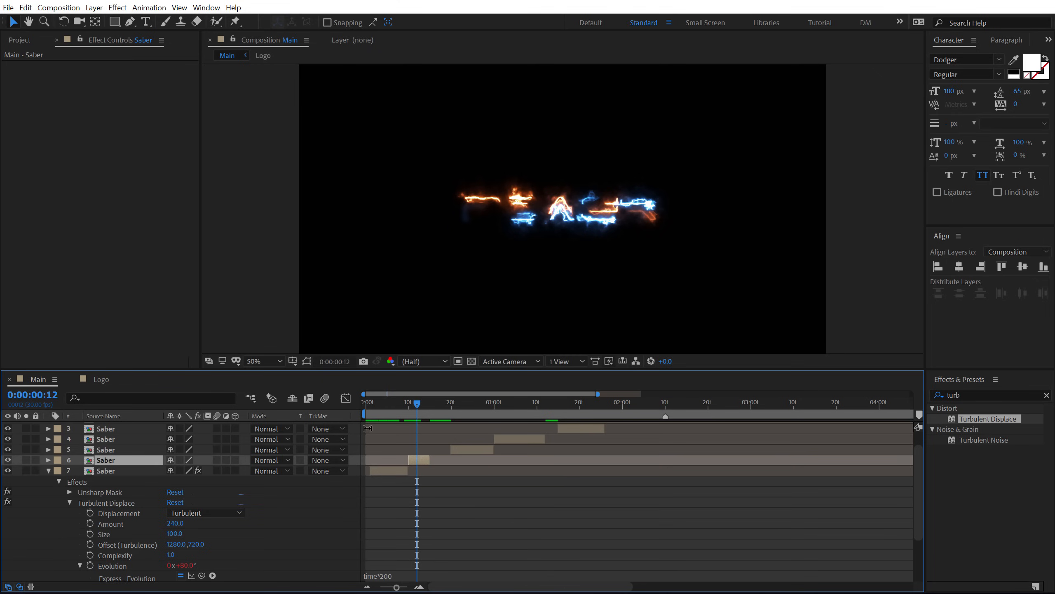
click(47, 470)
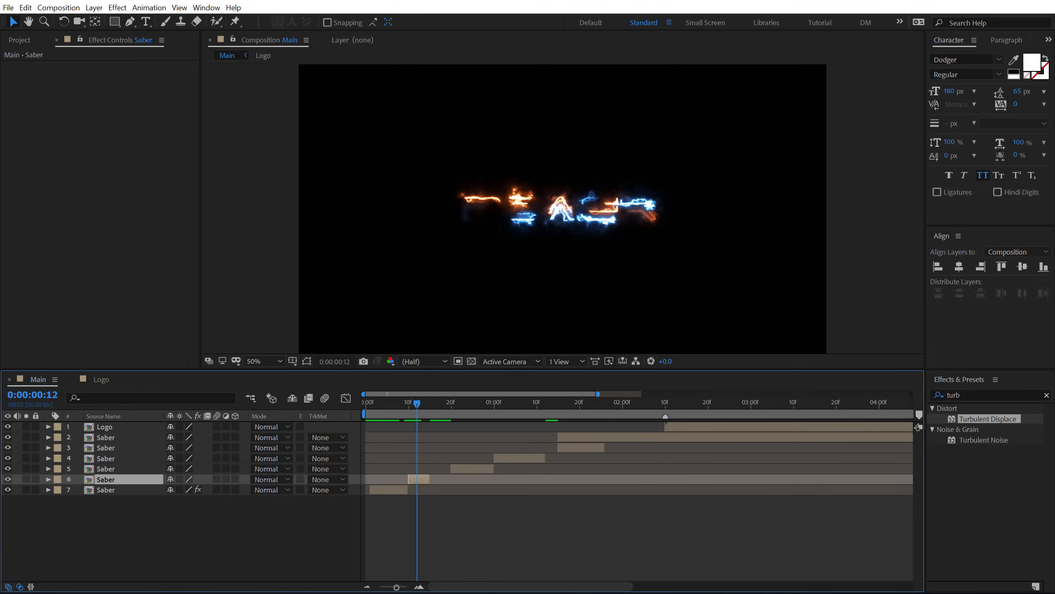
click(106, 487)
click(41, 65)
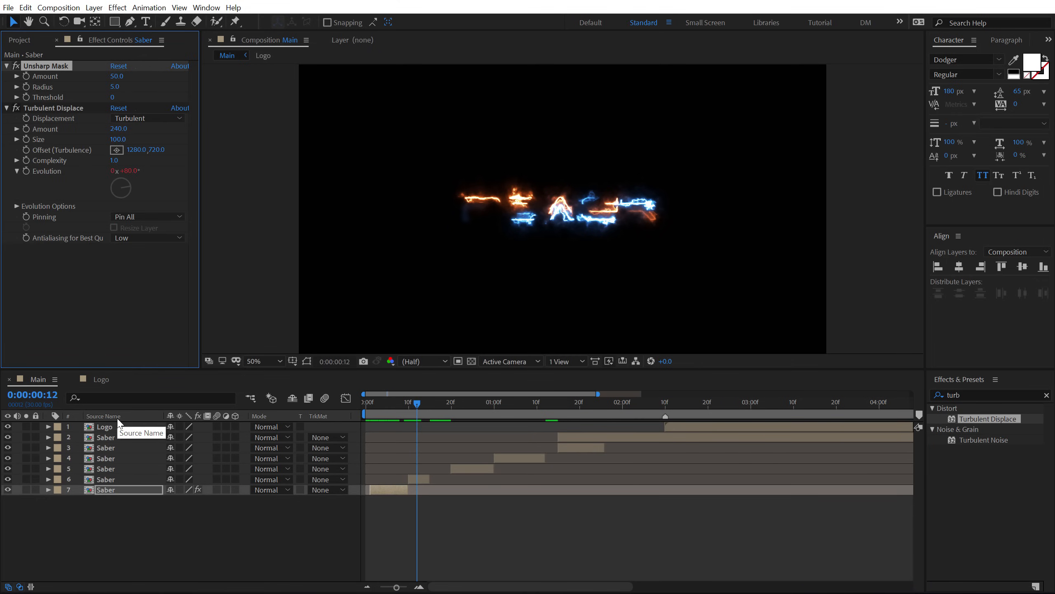
drag(96, 522, 114, 442)
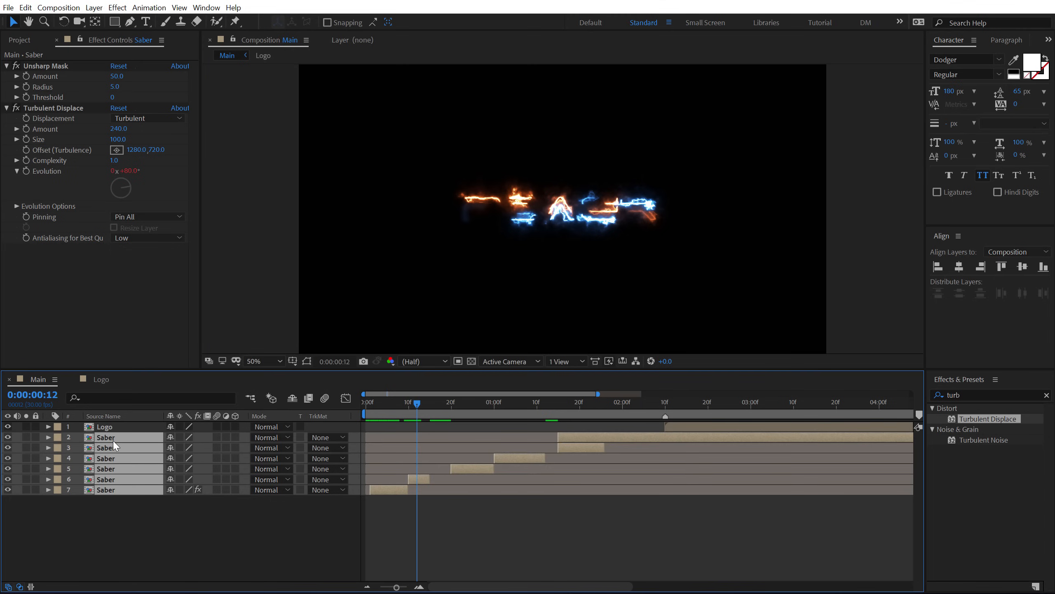
key(ctrl+v)
click(112, 490)
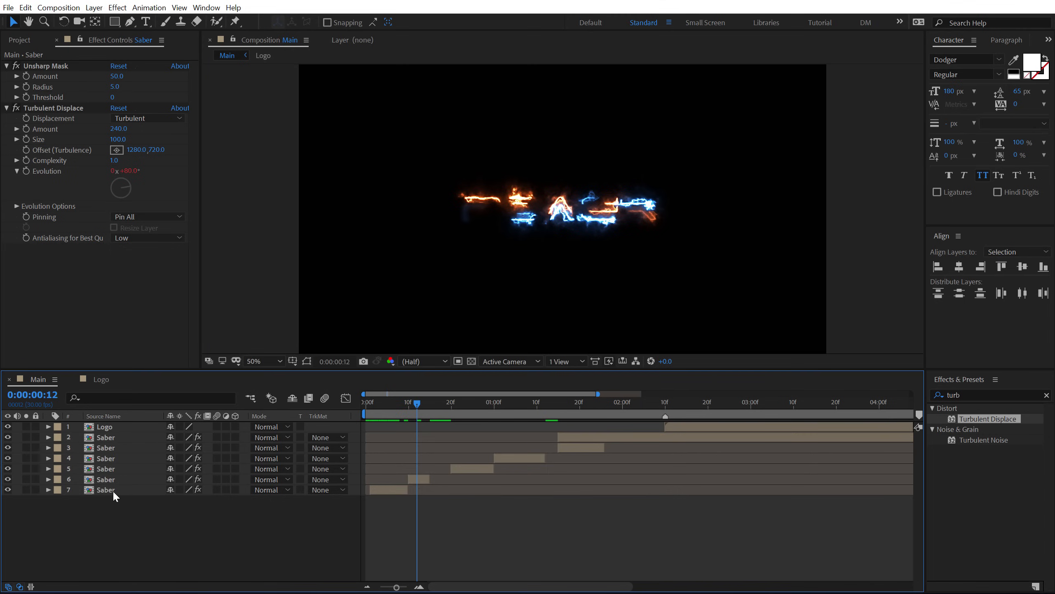
Step: Apply the Wave Warp effect to Saber layer 6 with the Noise wave type and a Wave Height of 5
click(104, 479)
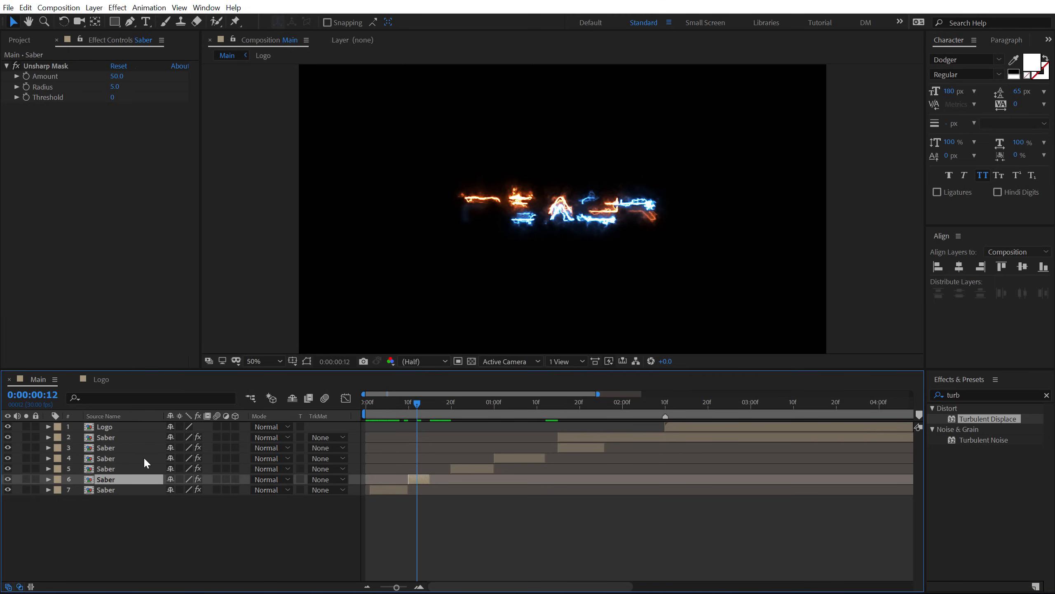
click(948, 394)
text(wave)
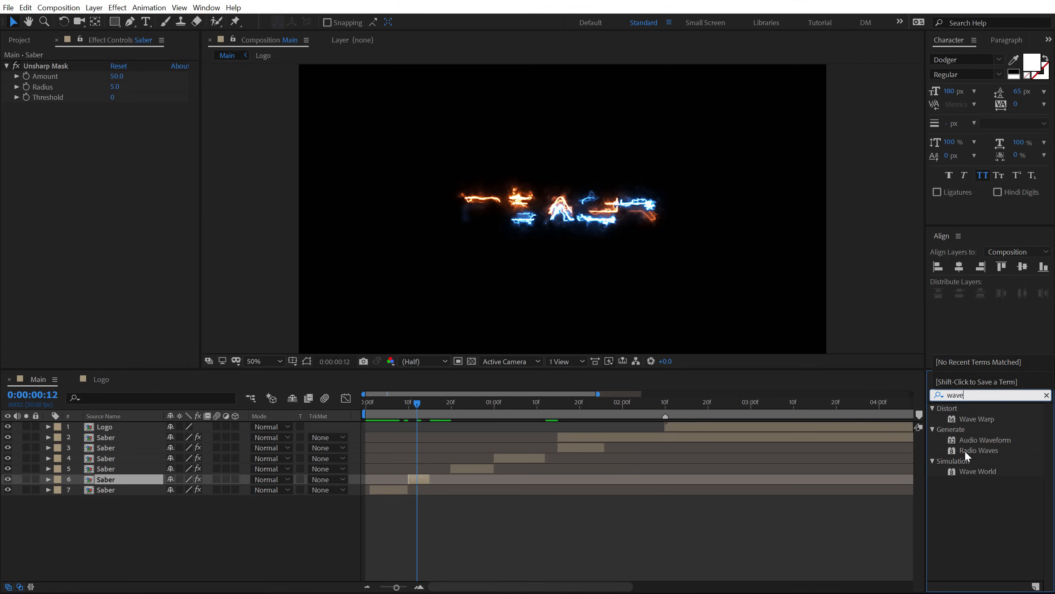
double_click(972, 418)
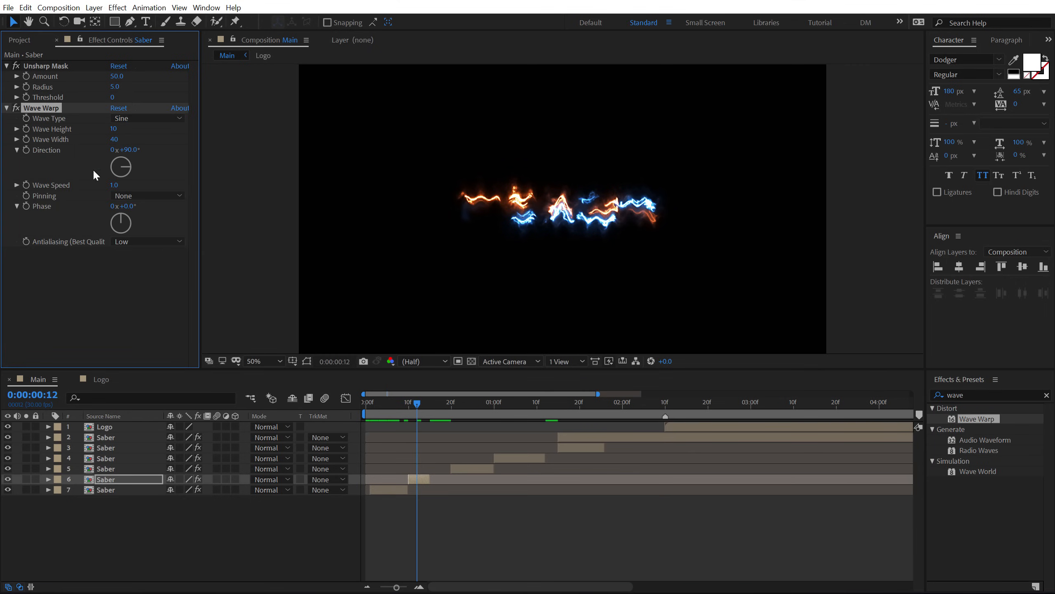
click(134, 117)
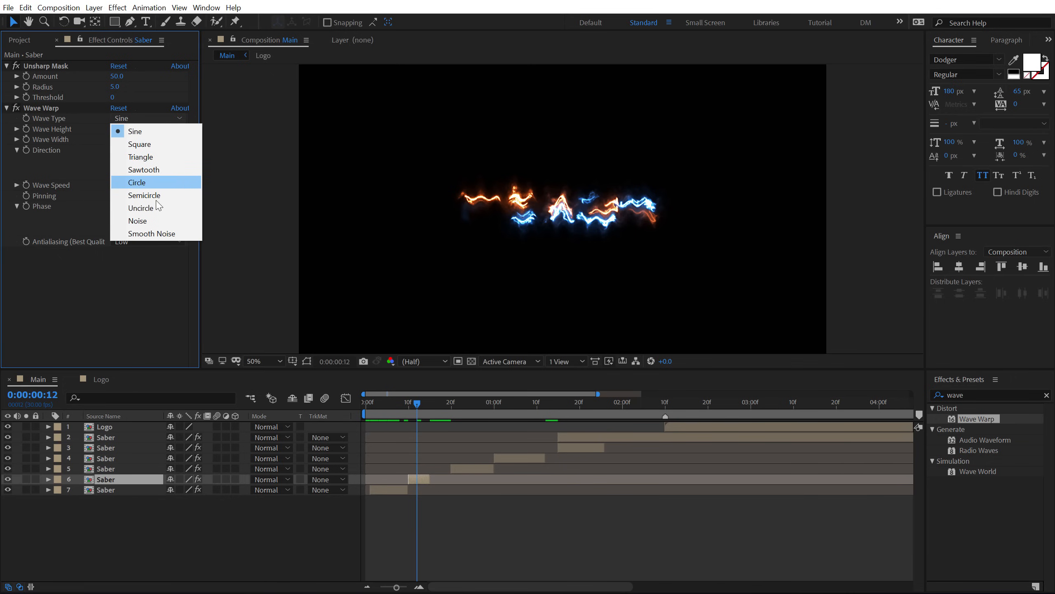
click(145, 221)
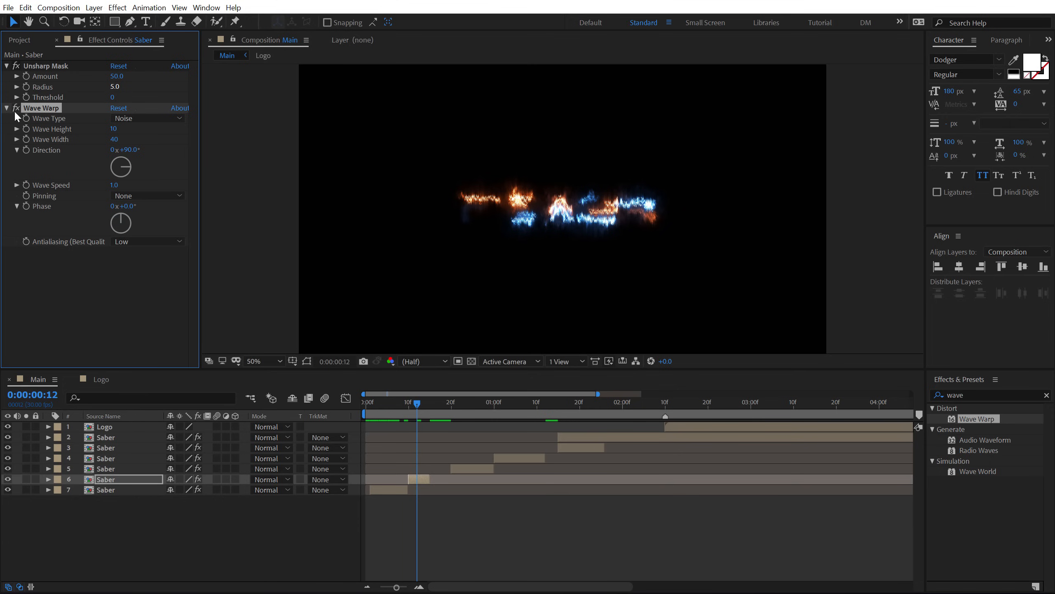
click(115, 130)
text(5)
key(Return)
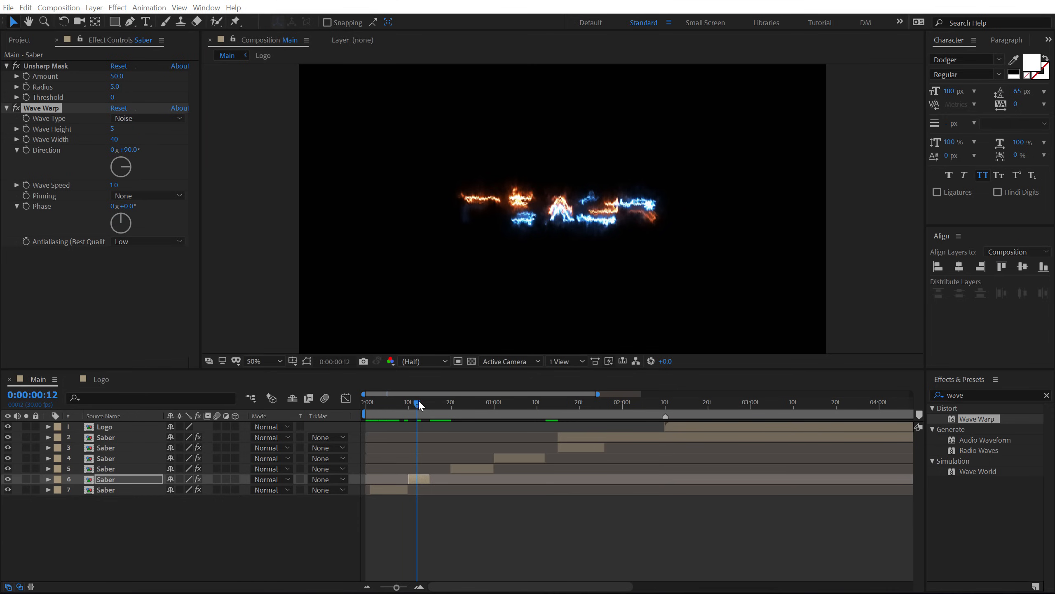
Step: Keyframe the Wave Warp Wave Height on Saber layer 6 to 0 at 0:00:00:15 and 20 at 0:00:00:09
drag(418, 400, 429, 401)
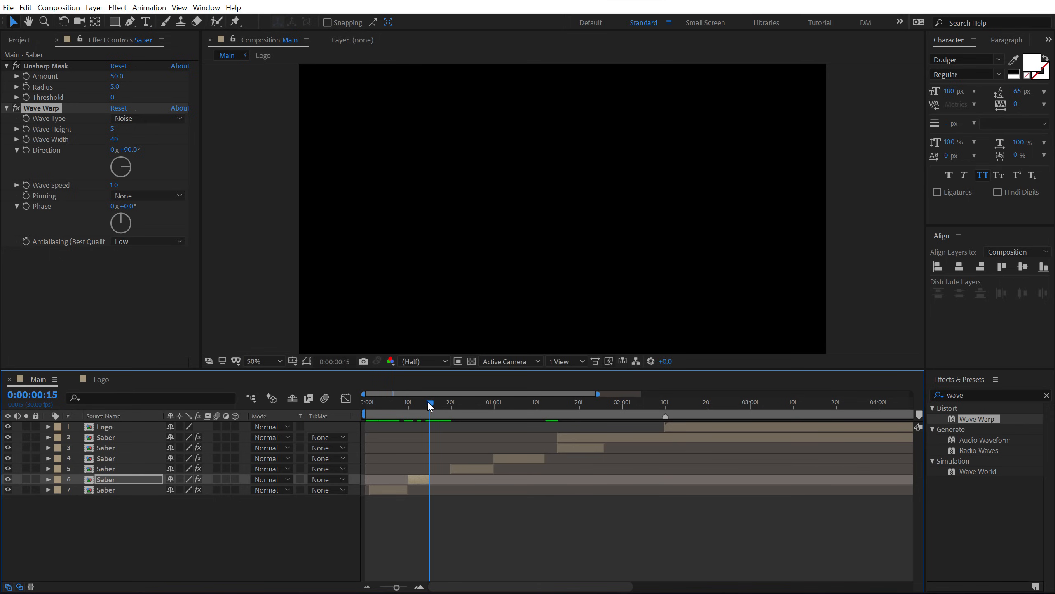
click(115, 129)
key(Return)
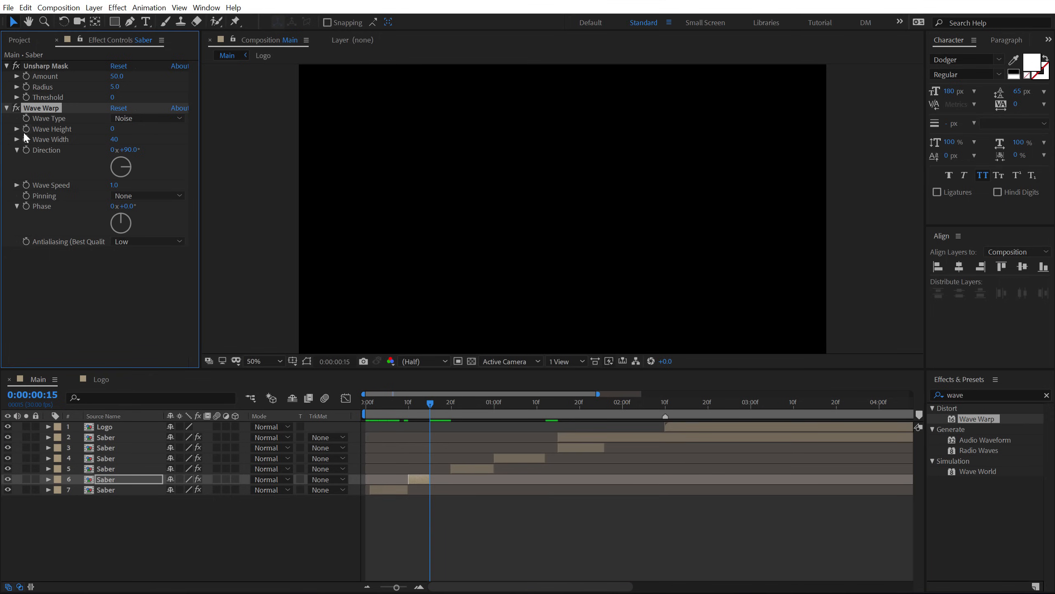
drag(432, 402, 404, 407)
click(208, 168)
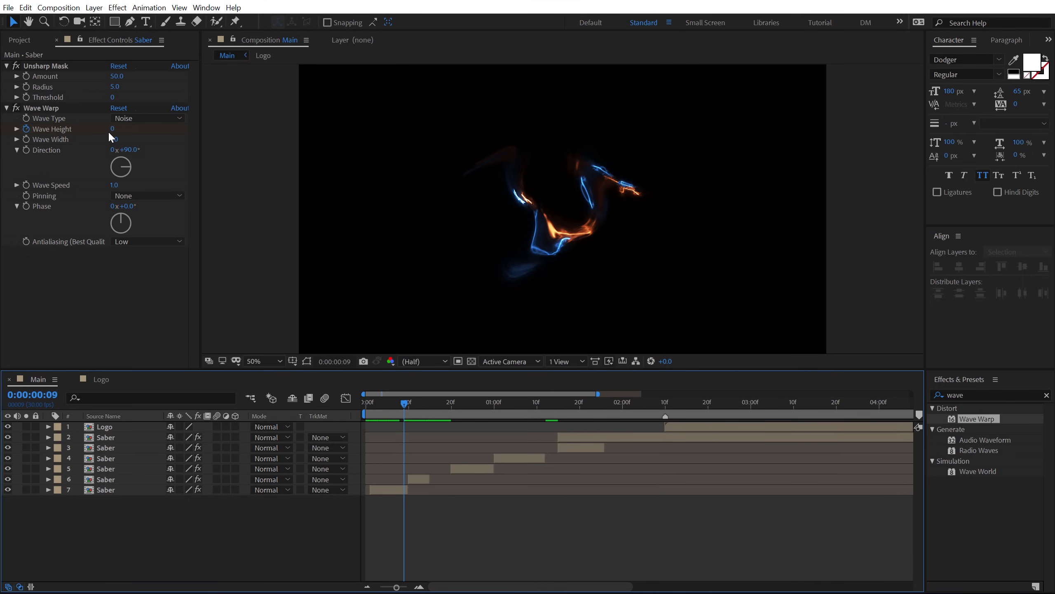
click(113, 129)
text(20)
key(Return)
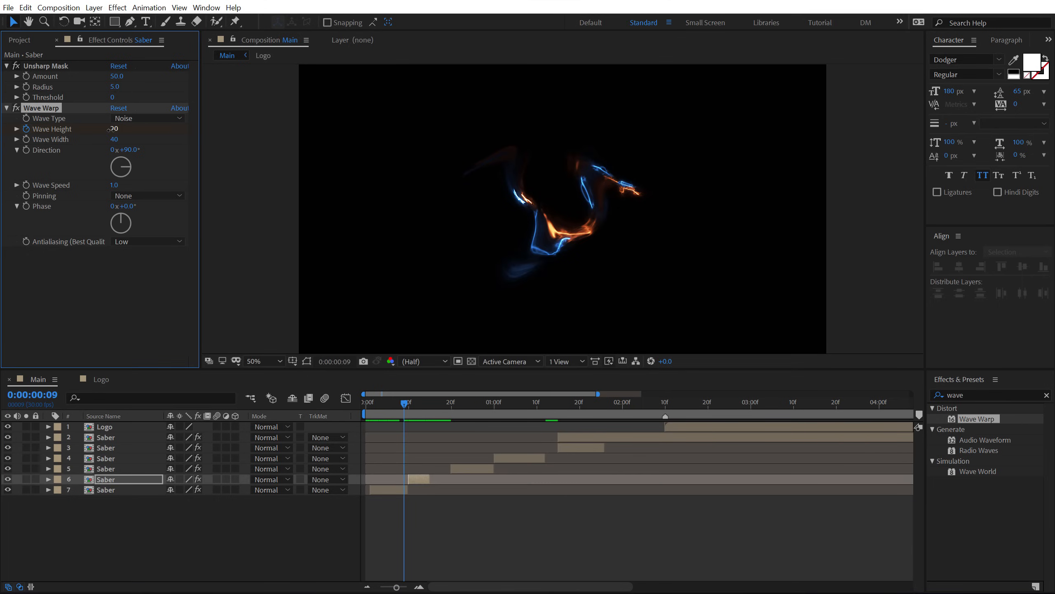
Step: Set the Wave Warp Direction to 0° and Wave Width to 100, preview from the start, and return to 0:00:00:11
drag(405, 405, 412, 402)
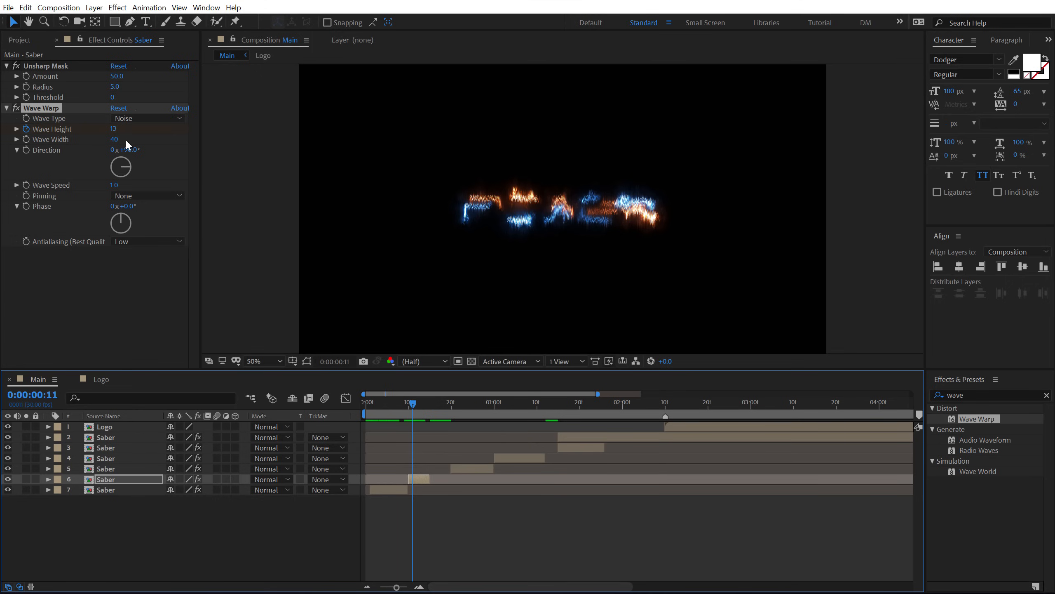
click(127, 150)
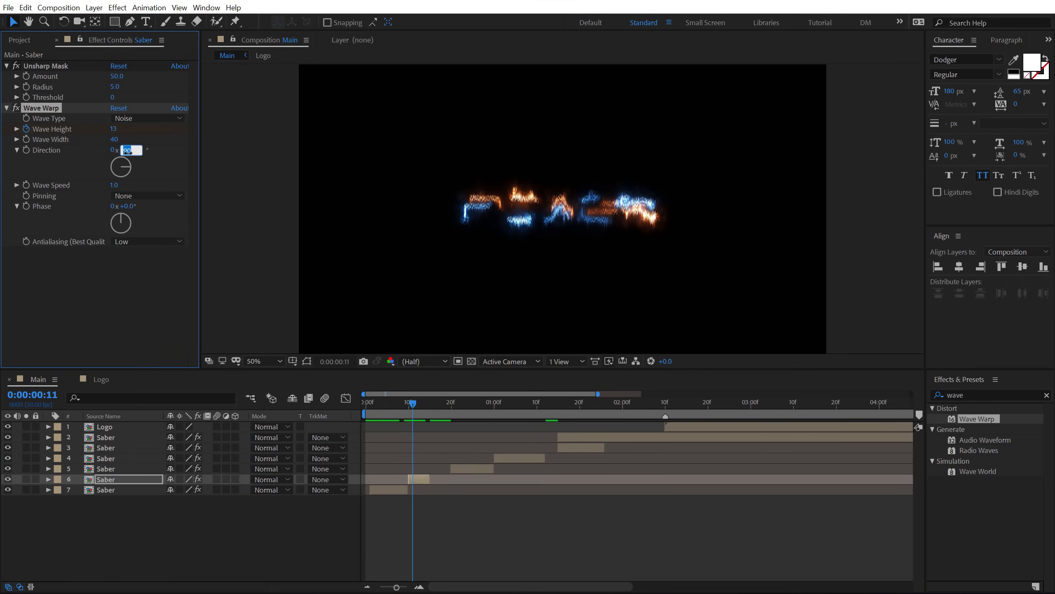
text(0)
key(Return)
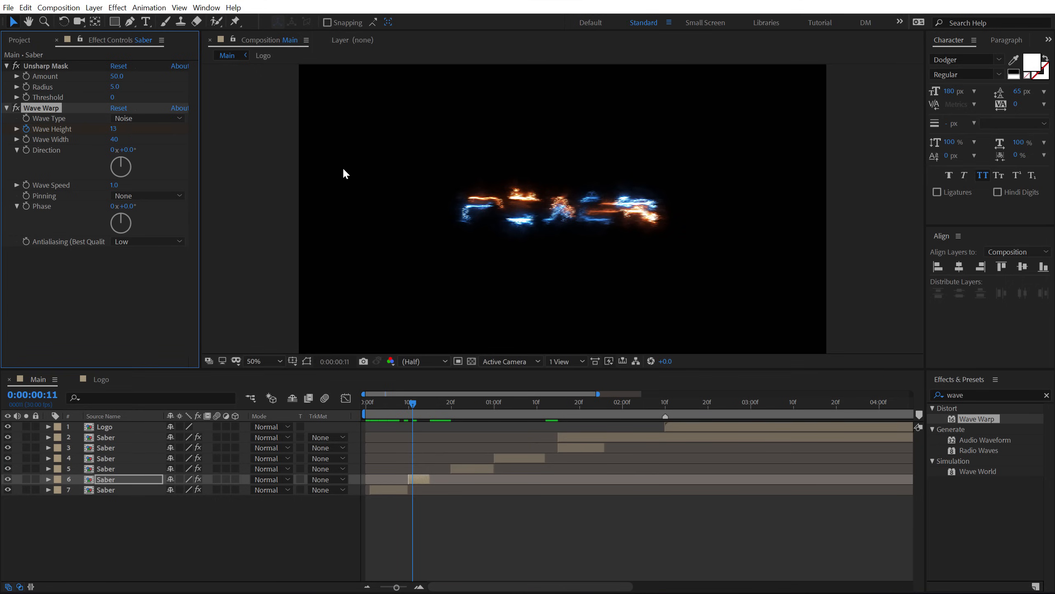
click(113, 139)
text(100)
key(Return)
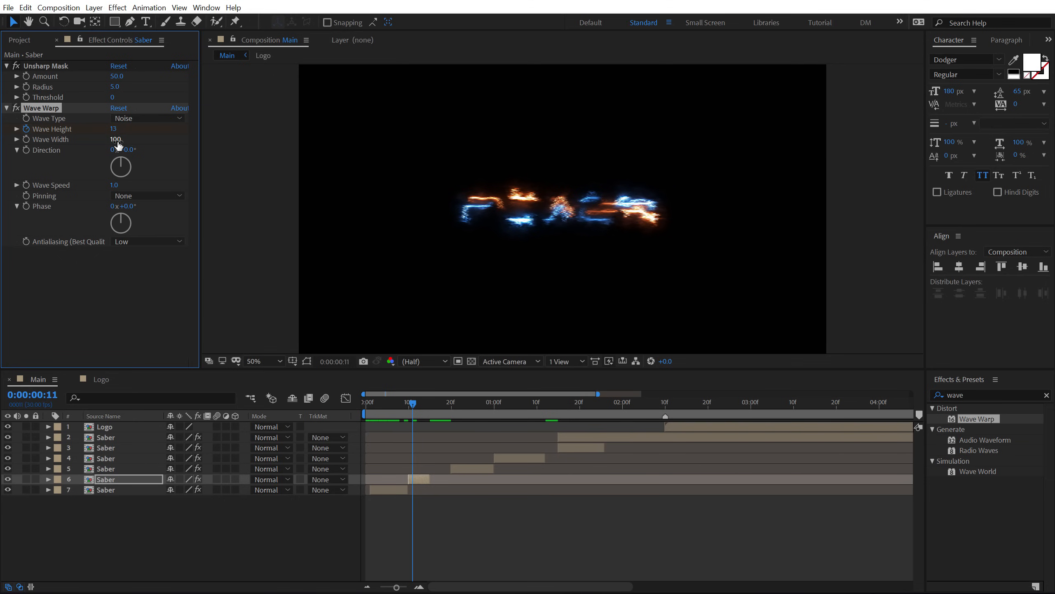
mouse_move(411, 408)
mouse_down()
mouse_move(394, 406)
mouse_move(465, 409)
mouse_move(444, 400)
mouse_move(305, 404)
mouse_up()
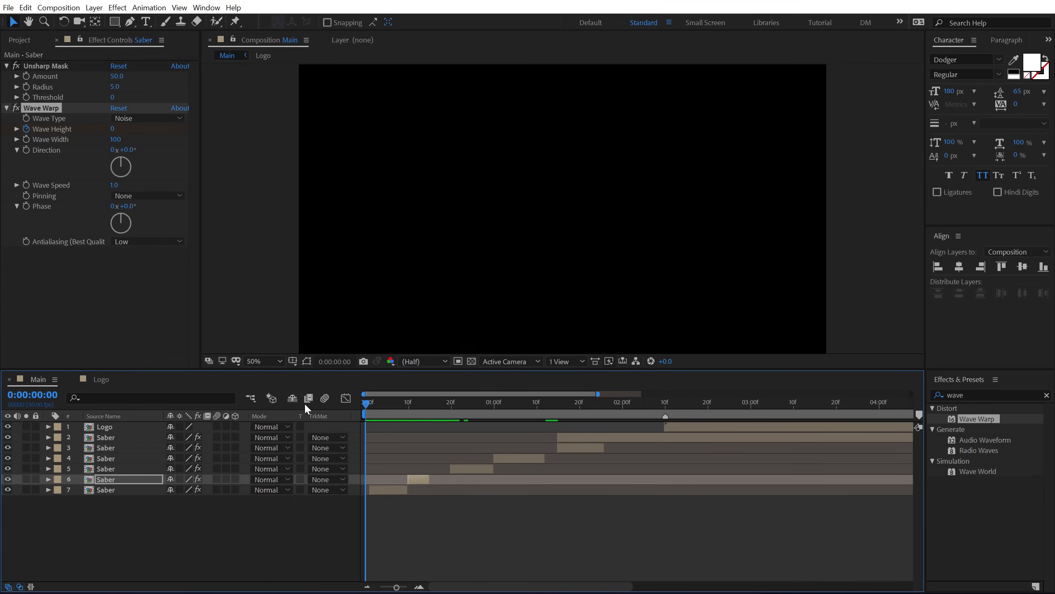
key(space)
click(412, 405)
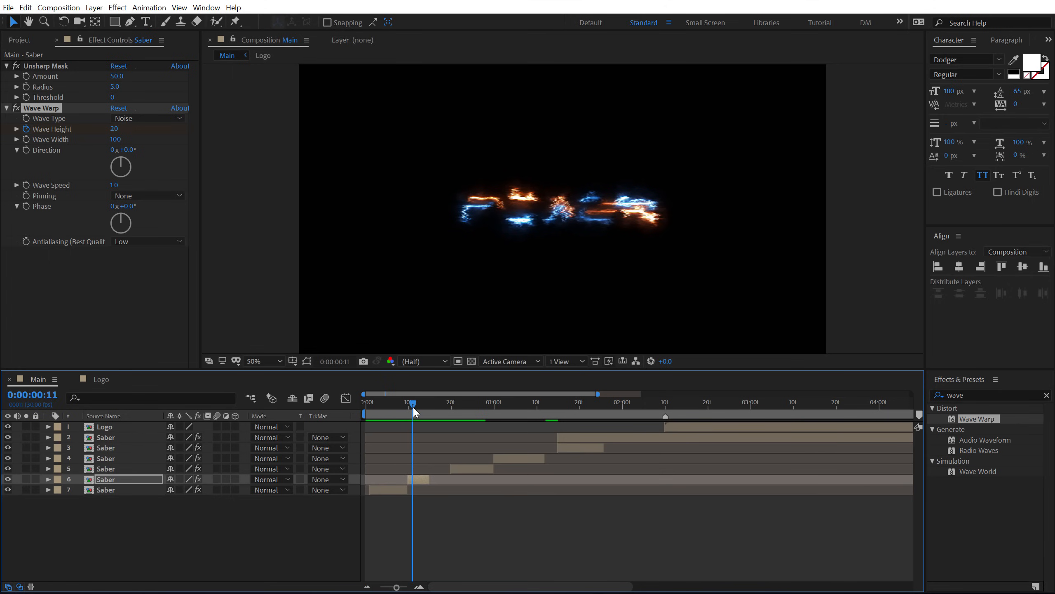
Step: Set the Wave Warp Wave Width to 116 and Phase to 92° on Saber layer 6
drag(116, 140, 247, 153)
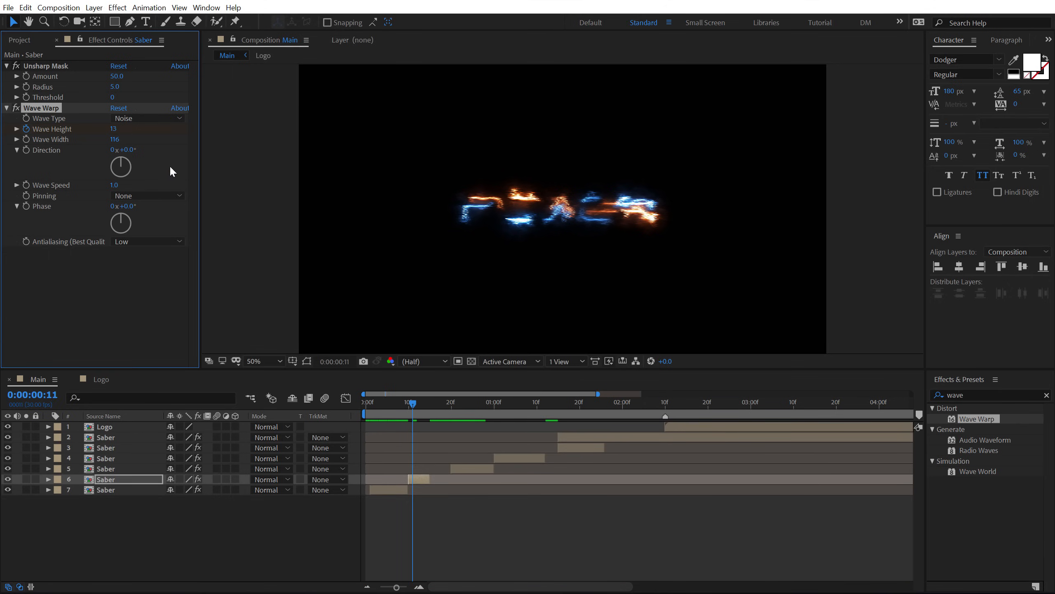
drag(125, 206, 195, 205)
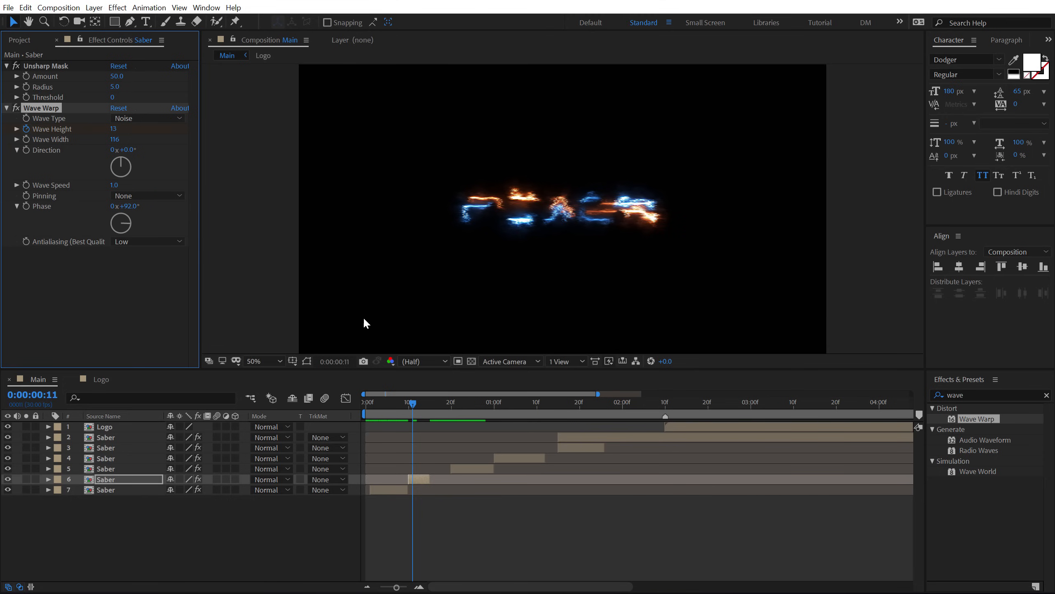
Step: Copy the Turbulent Displace effect from Saber layer 7 to Saber layer 5, with the playhead at 0:00:00:22
drag(405, 403, 459, 412)
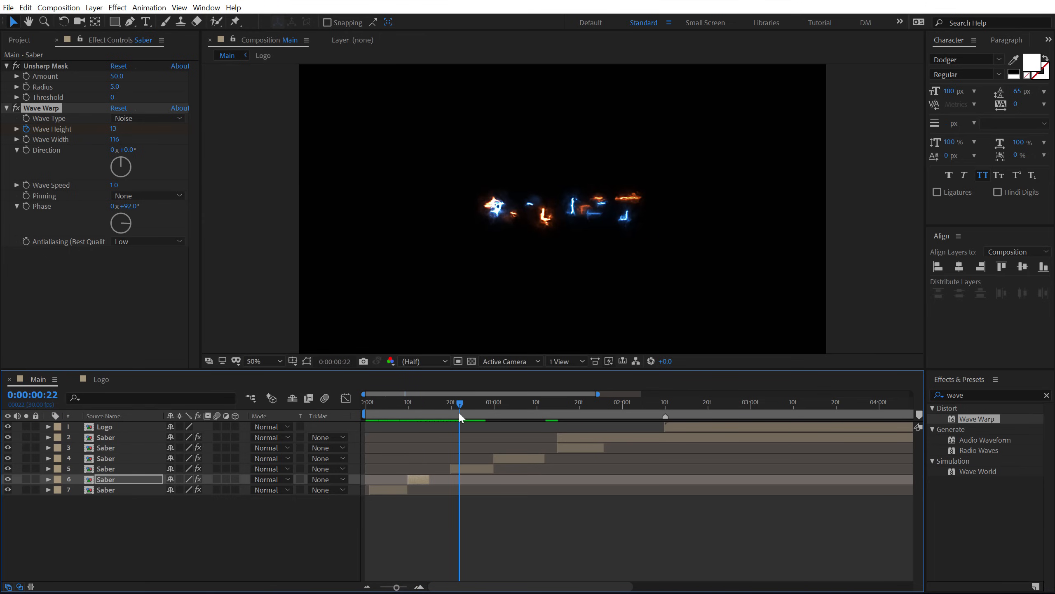
click(478, 469)
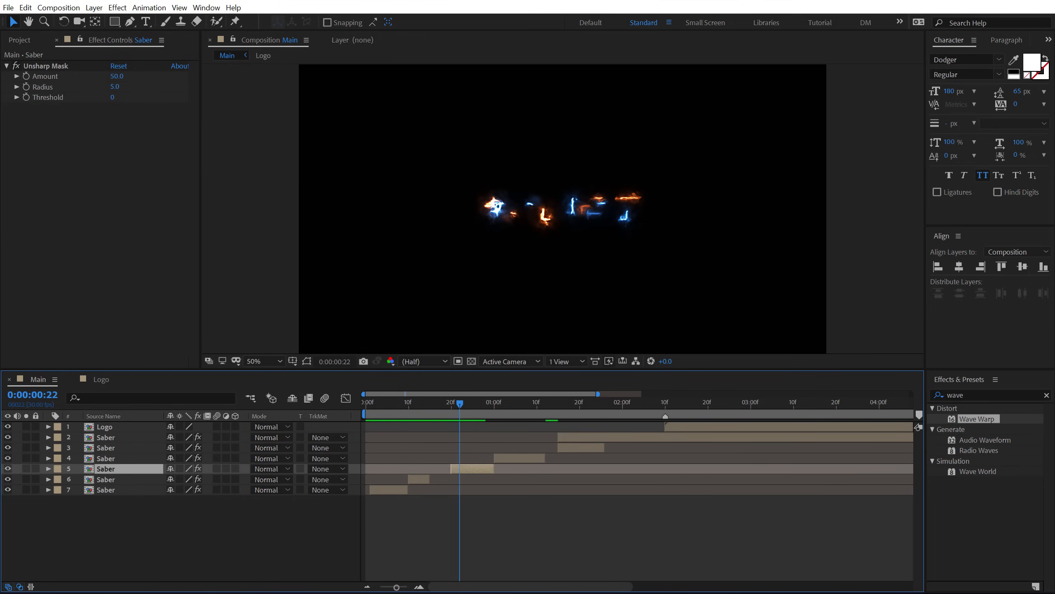
click(104, 488)
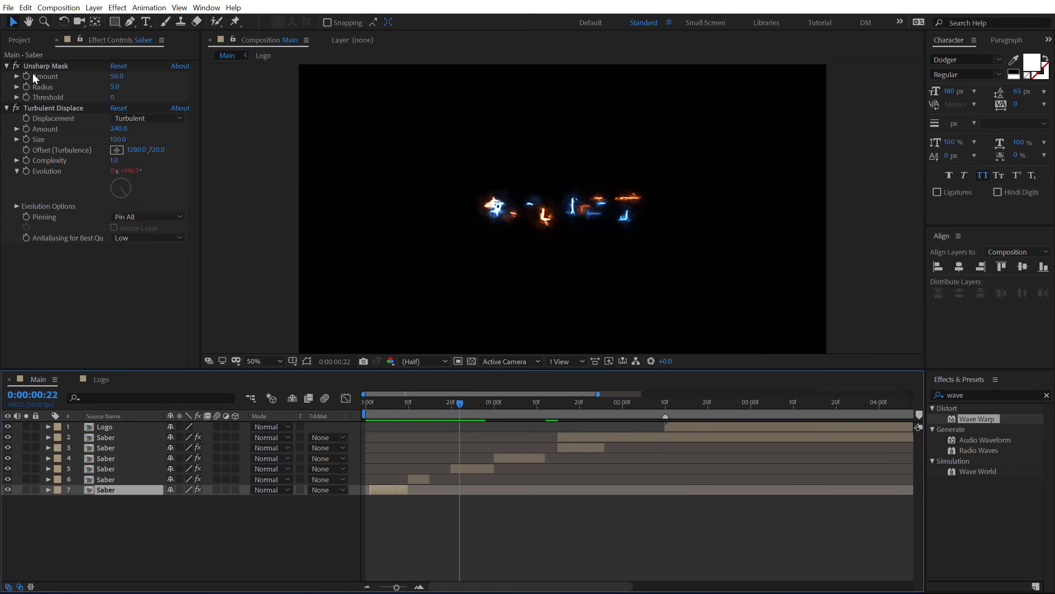
click(46, 106)
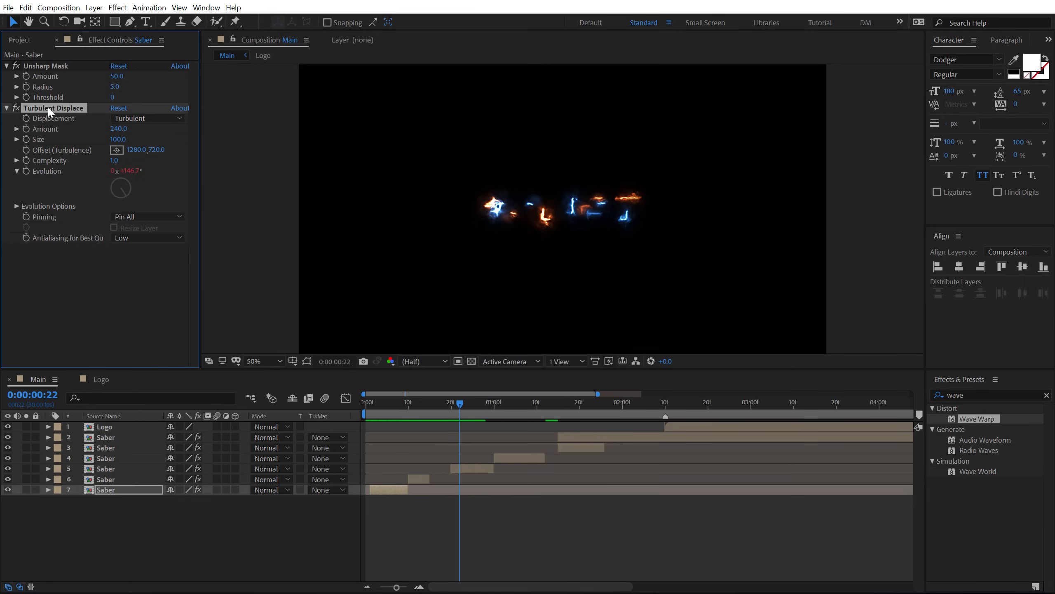
click(111, 468)
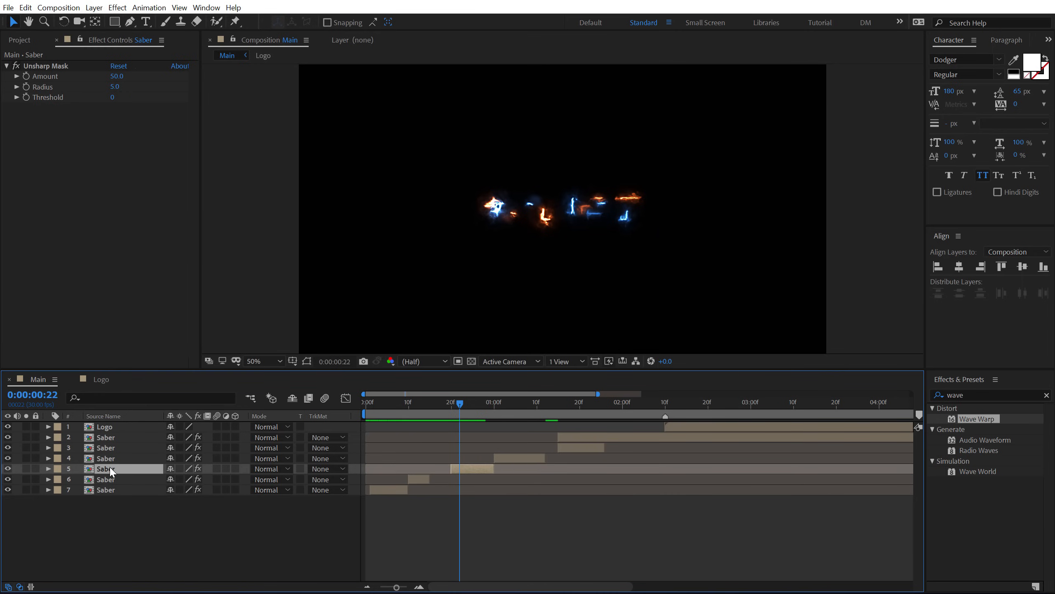
key(ctrl+v)
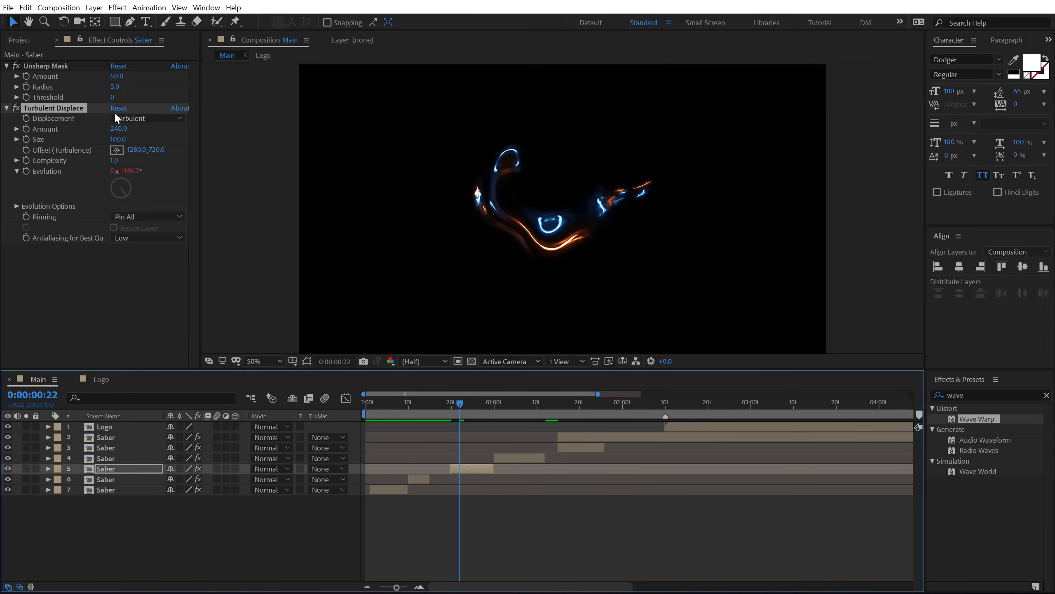
Step: Set the Turbulent Displace Amount to 300 and Size to 150 on Saber layer 5
click(116, 129)
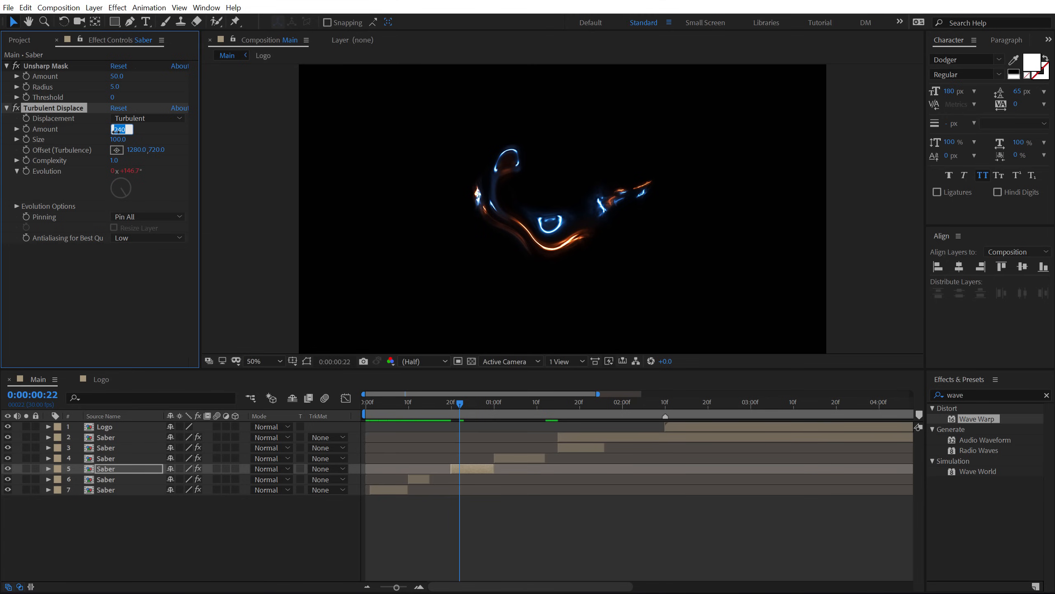
text(300)
key(Return)
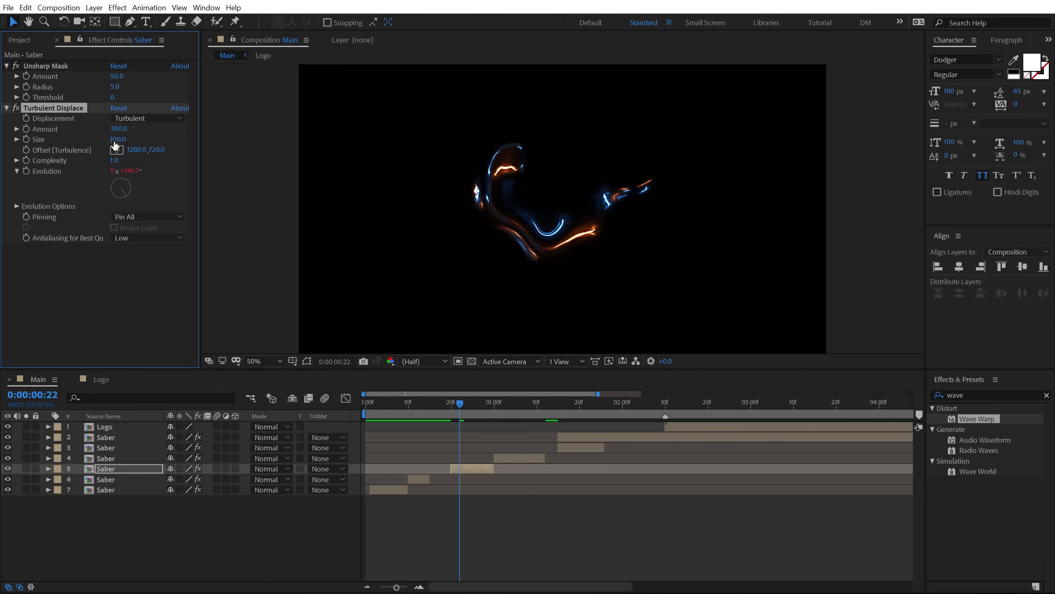
click(118, 139)
drag(118, 142, 148, 135)
click(118, 139)
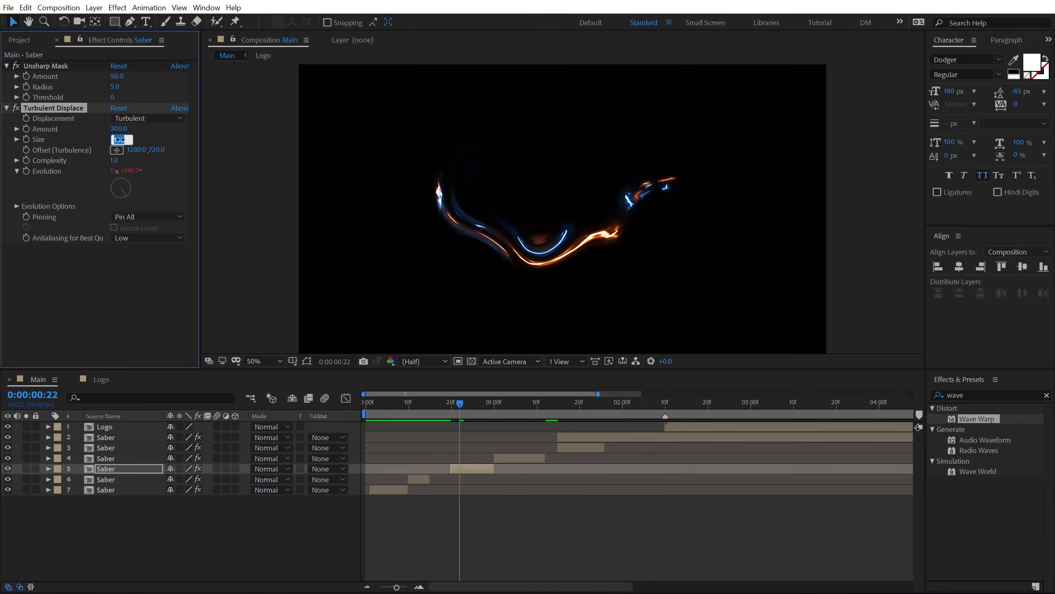
text(150)
key(Return)
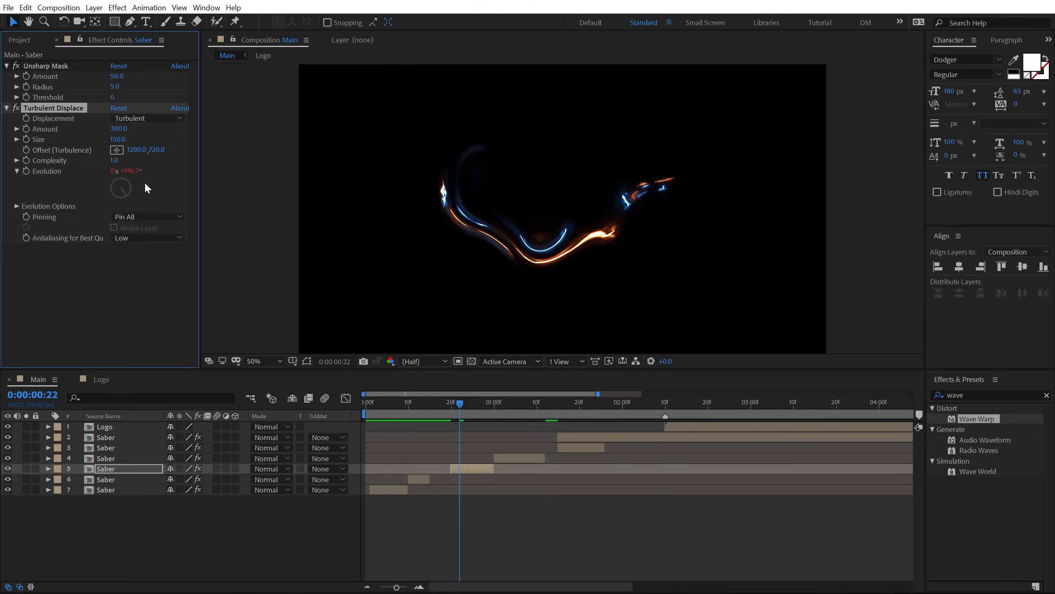
Step: At 0:00:01:03, paste the Turbulent Displace effect onto Saber layer 4 and set its Amount to 300
drag(408, 401, 504, 413)
click(466, 433)
click(509, 458)
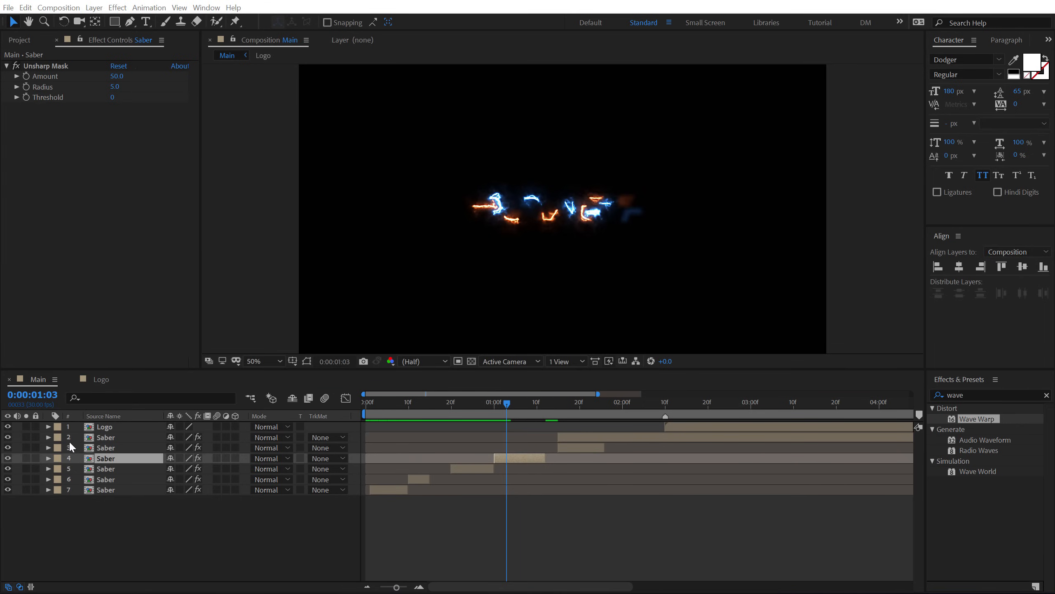
click(106, 459)
key(ctrl+v)
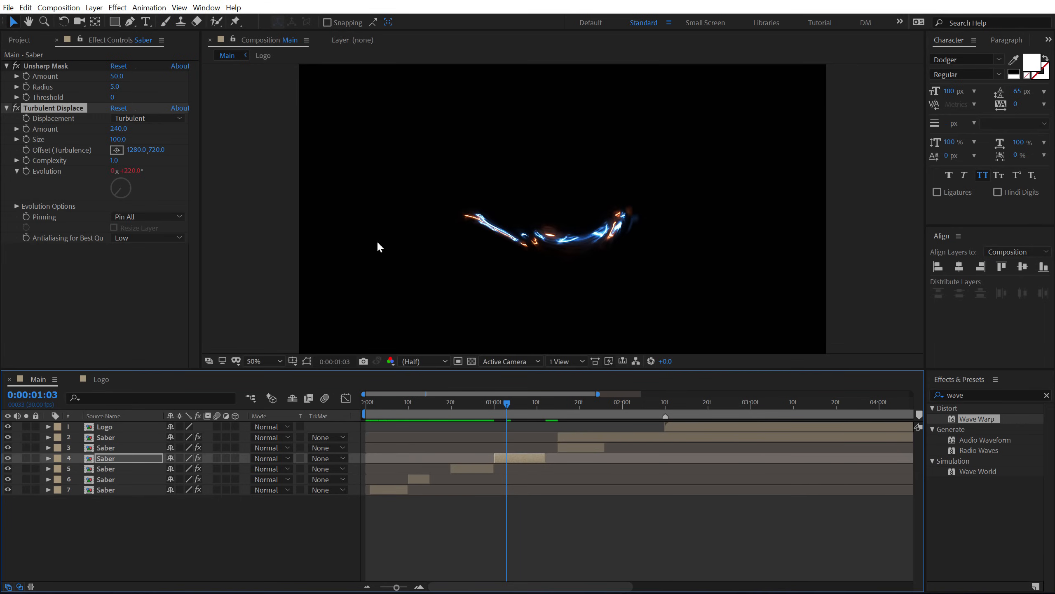
click(116, 129)
key(BackSpace)
key(Return)
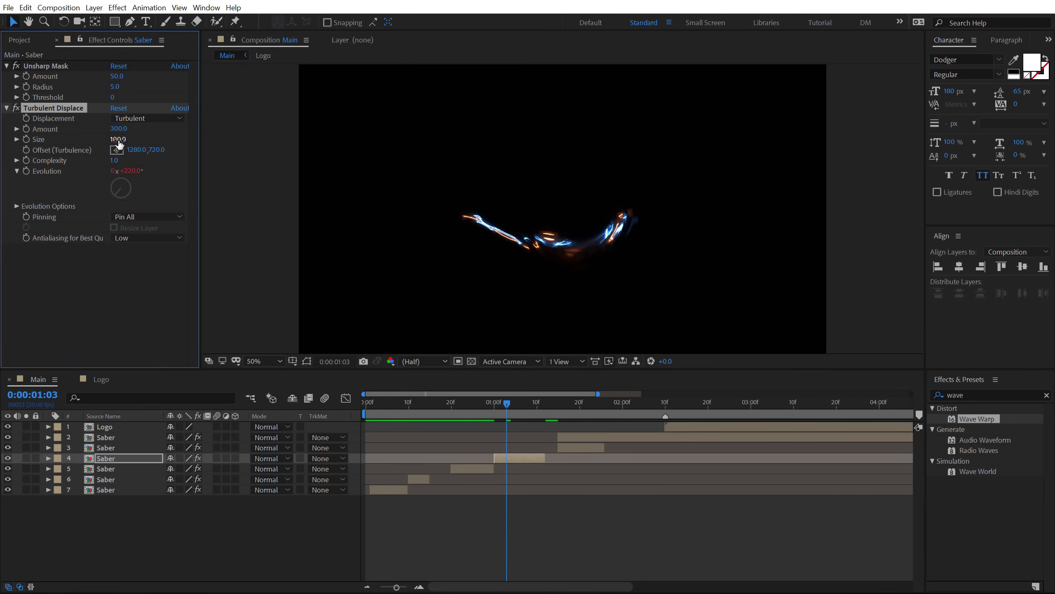
Step: Duplicate Saber layer 4 and extend the copy's start back to about 0:00:00:27
click(518, 459)
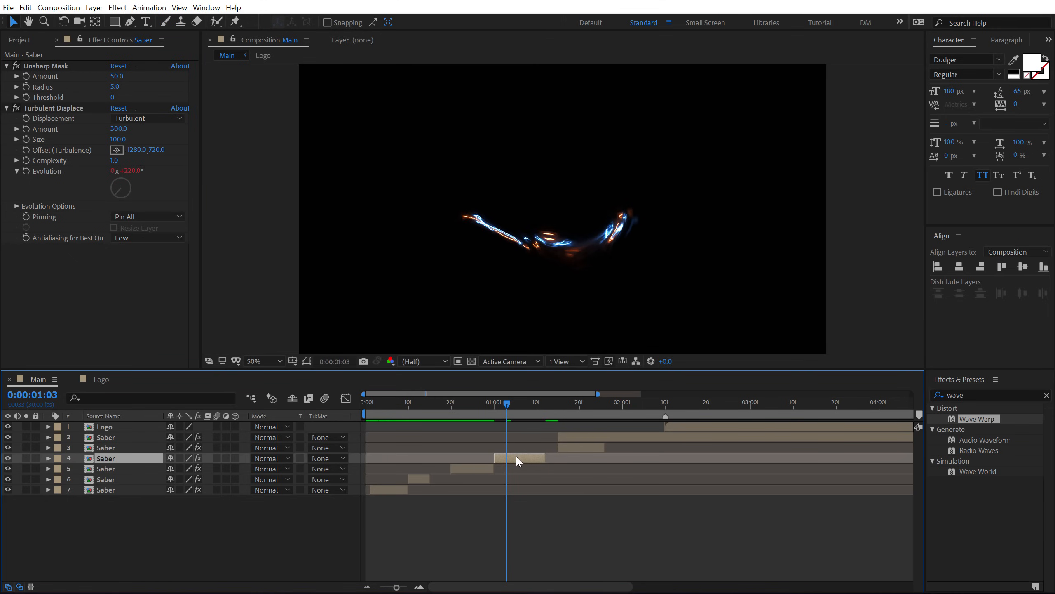
key(ctrl+d)
drag(496, 459, 484, 459)
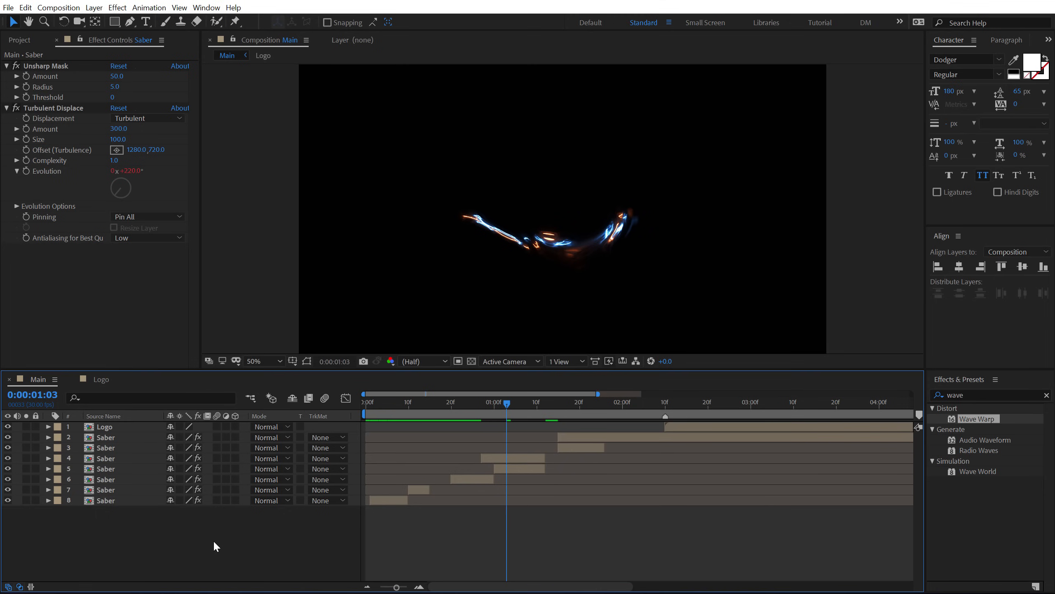
Step: Set the blending mode of all the Saber layers to Add, leaving out the Logo layer
drag(101, 536, 125, 423)
ctrl+click(110, 426)
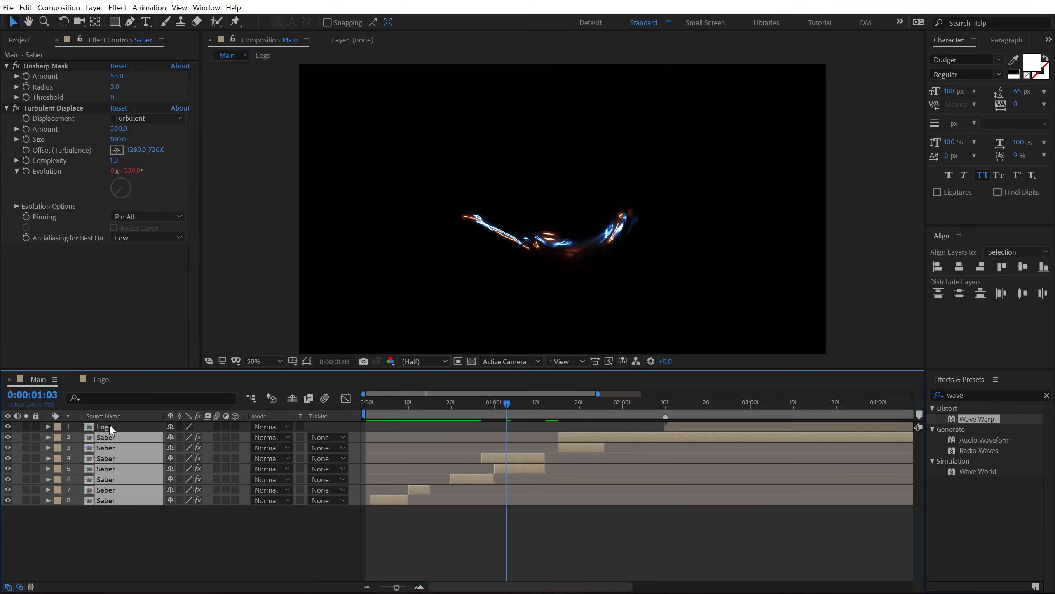
click(273, 436)
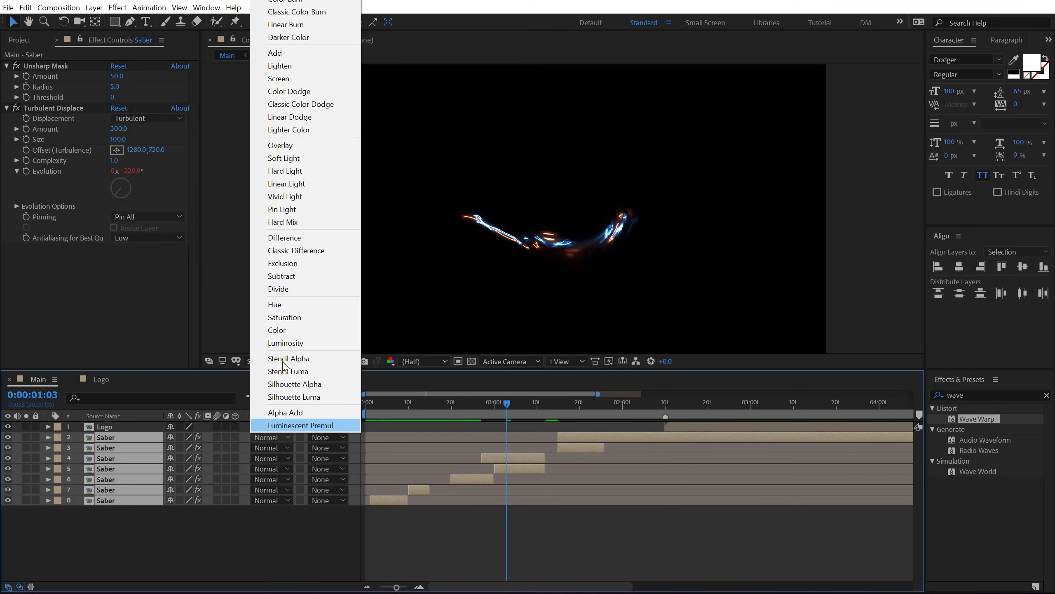
click(287, 49)
click(208, 523)
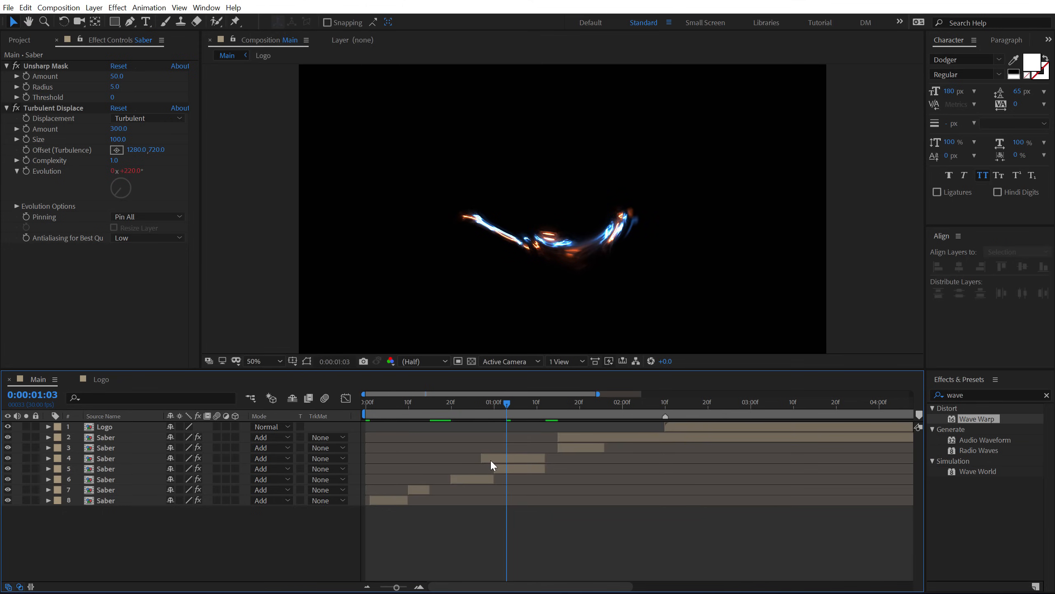
Step: Set the Turbulent Displace Amount to 50 on the duplicated Saber layer 4
click(492, 459)
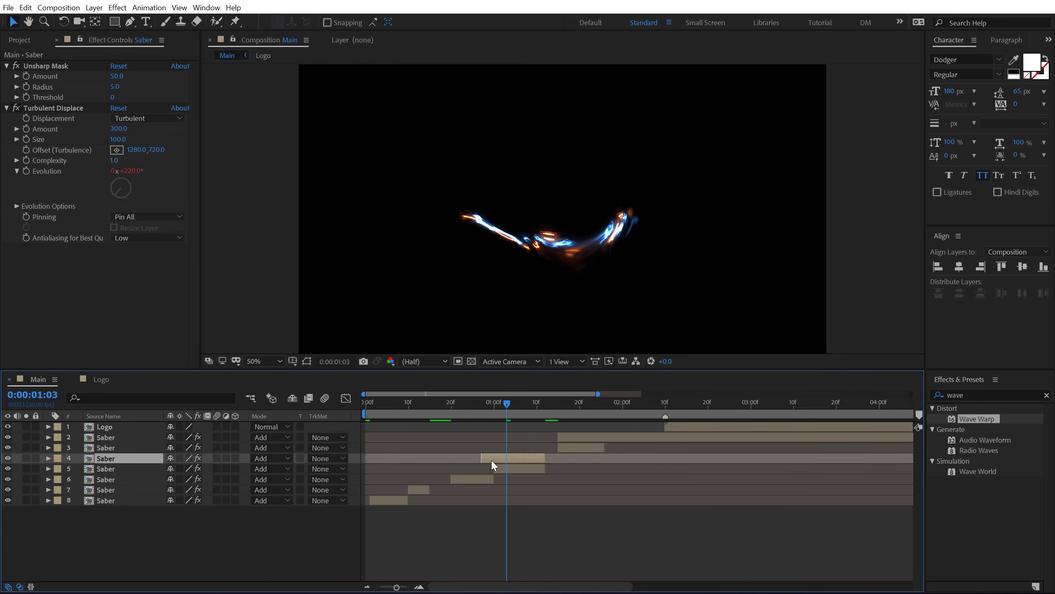
click(120, 129)
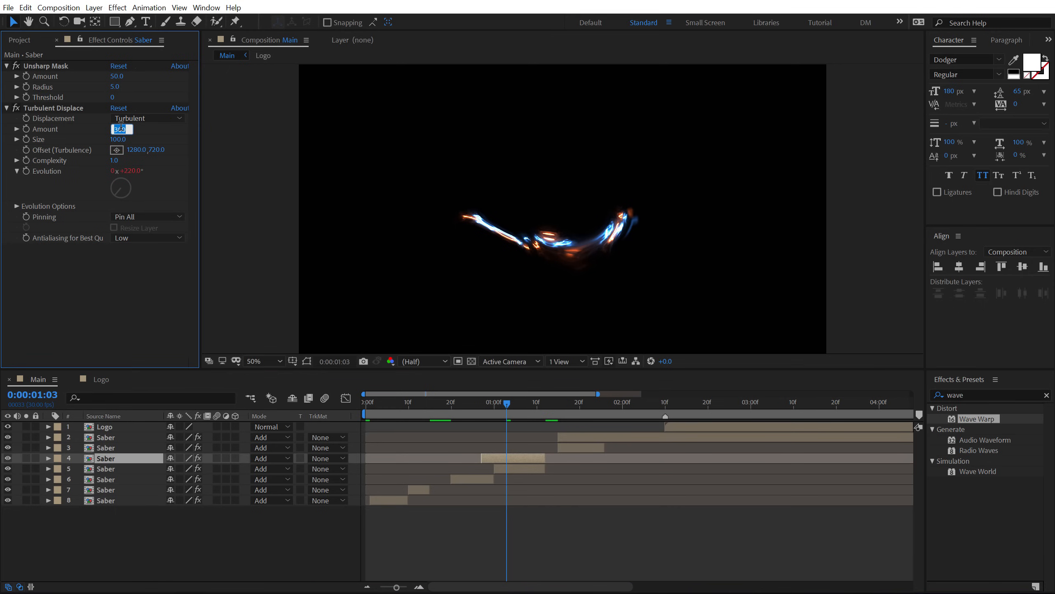
key(Return)
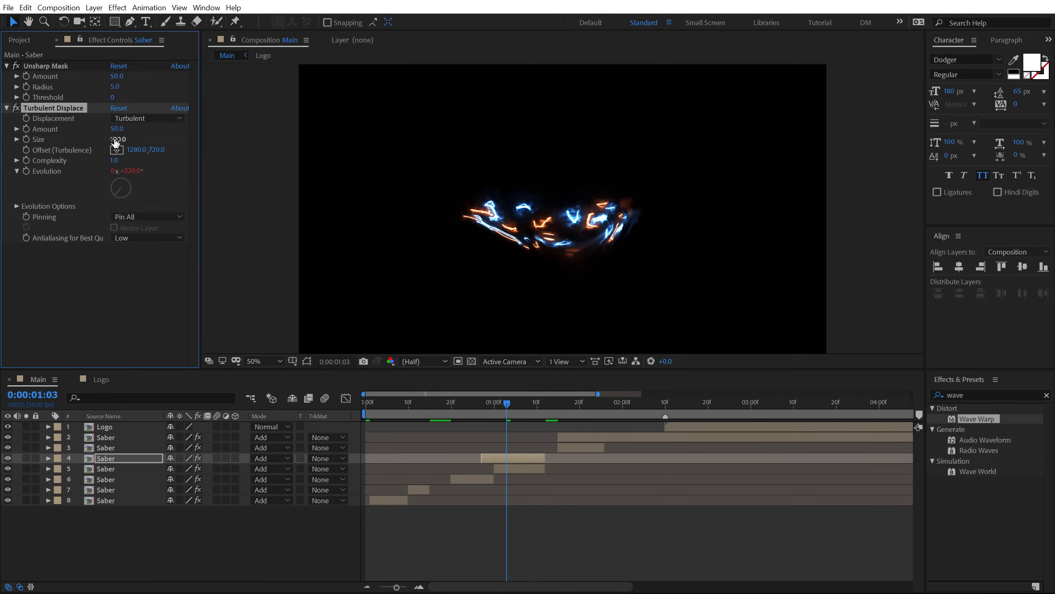
Step: Extend the ends of Saber layers 4 and 5 to about 0:00:01:13
drag(477, 402, 536, 402)
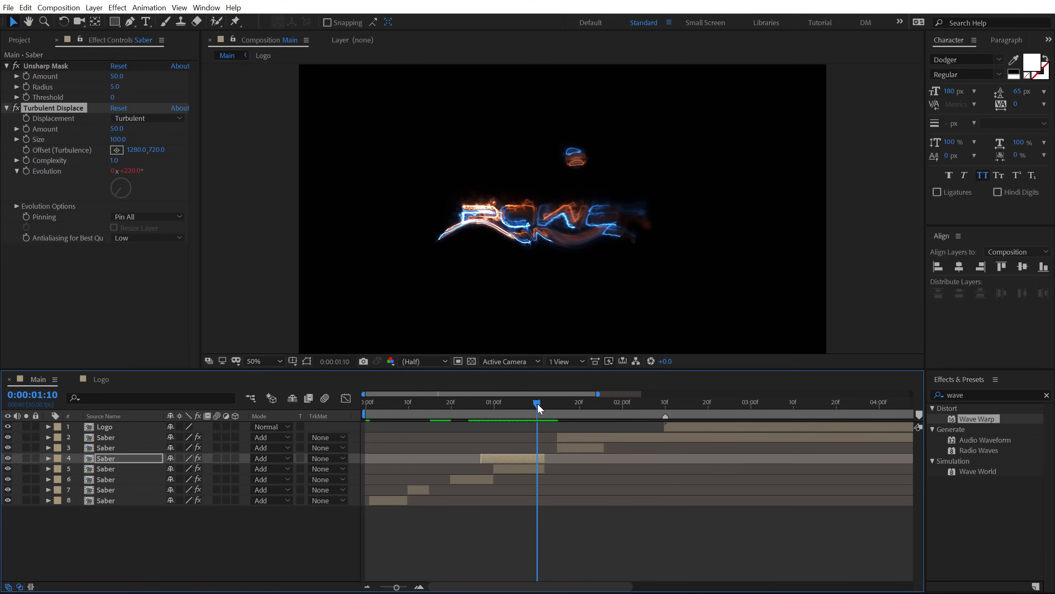
scroll(545, 462, up, 3)
click(545, 460)
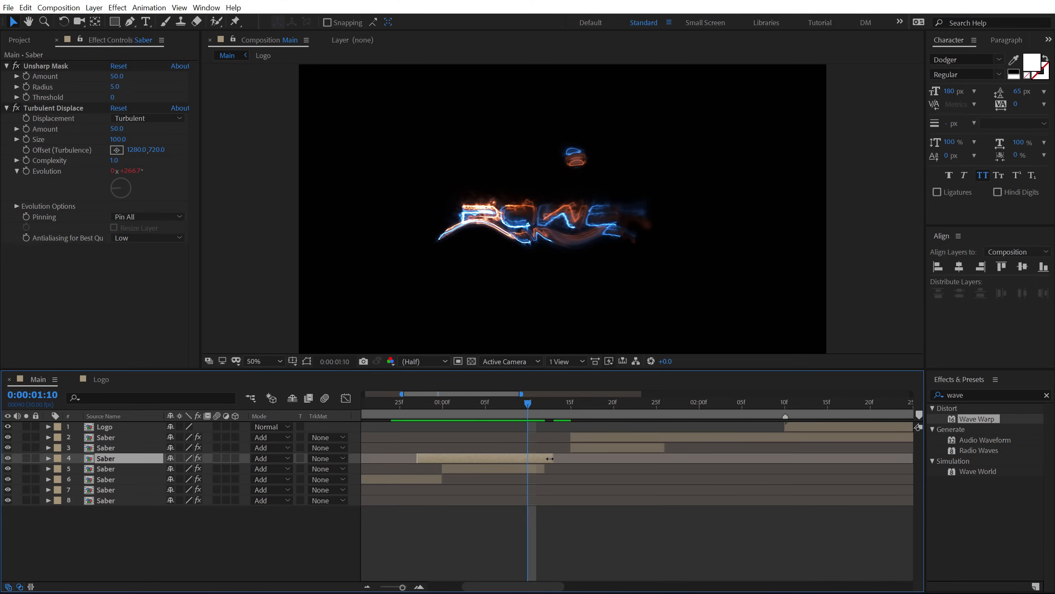
drag(544, 469, 549, 468)
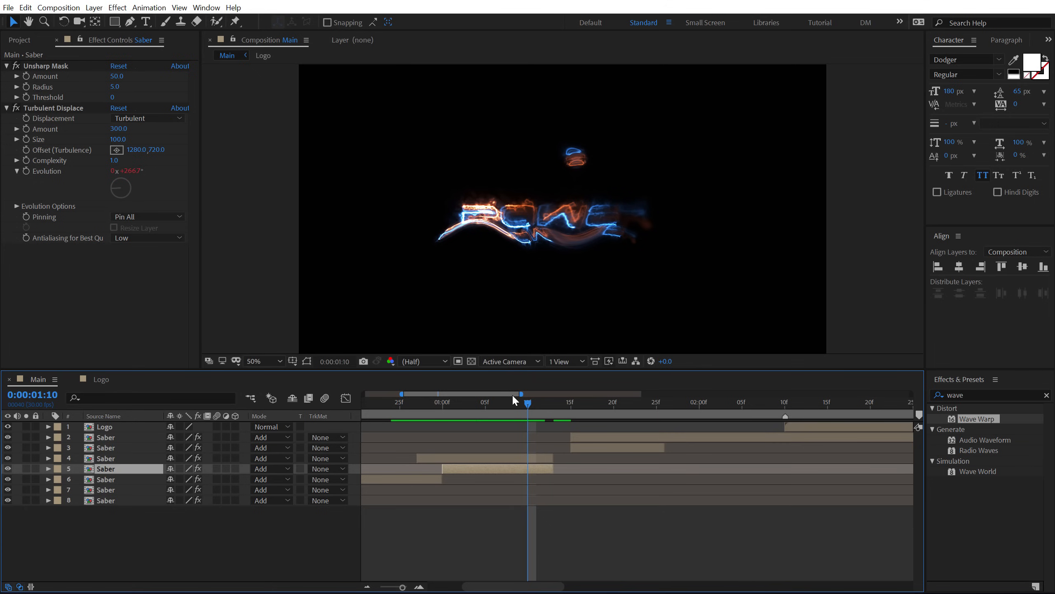
Step: Preview the logo animation from the start to check the distorted glow segments
drag(534, 406, 464, 409)
key(minus)
key(minus)
key(Home)
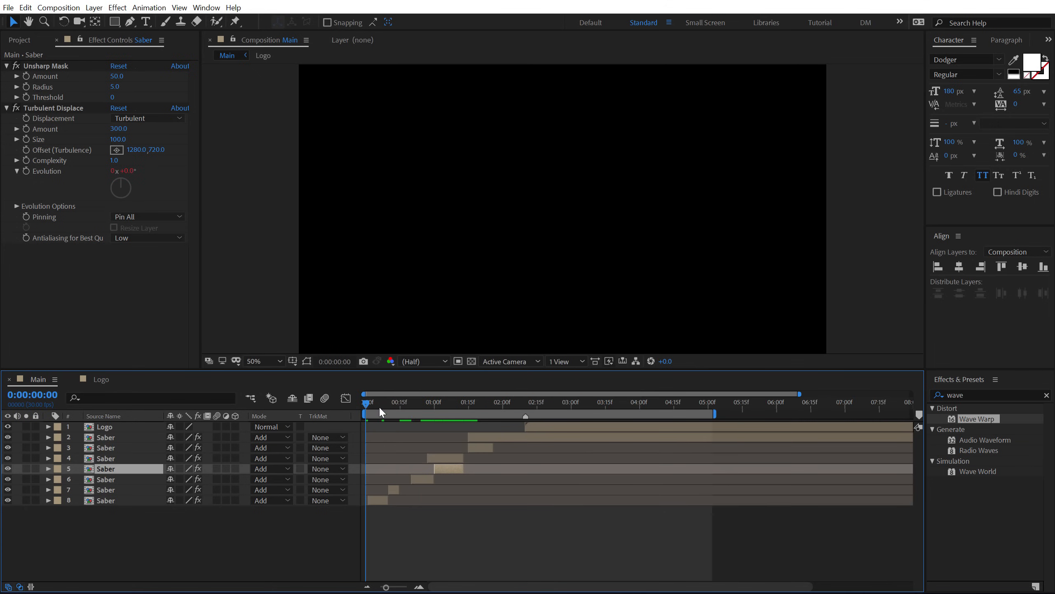
key(space)
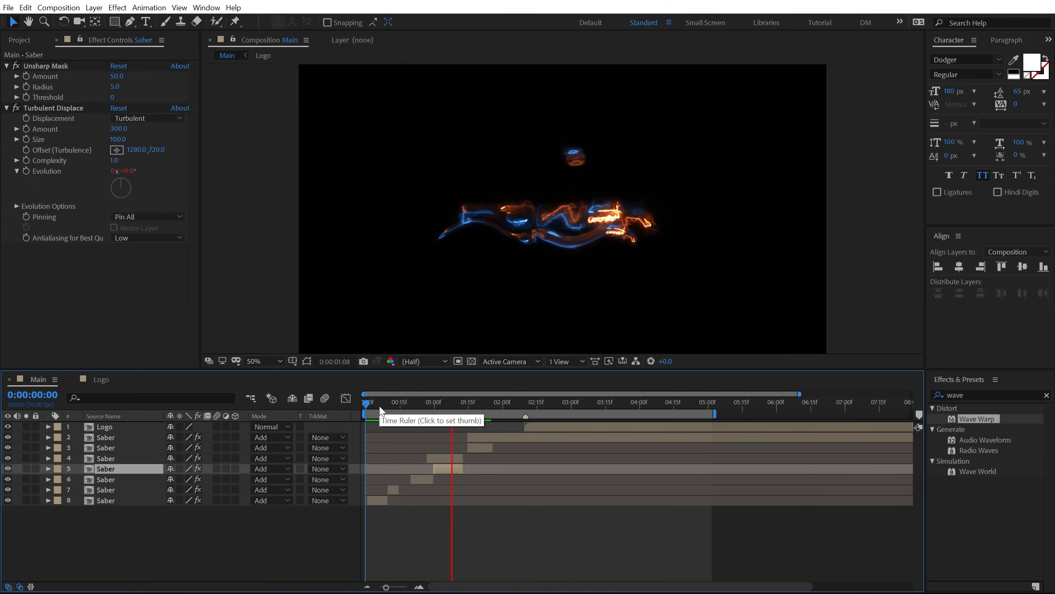
drag(380, 410, 442, 406)
key(space)
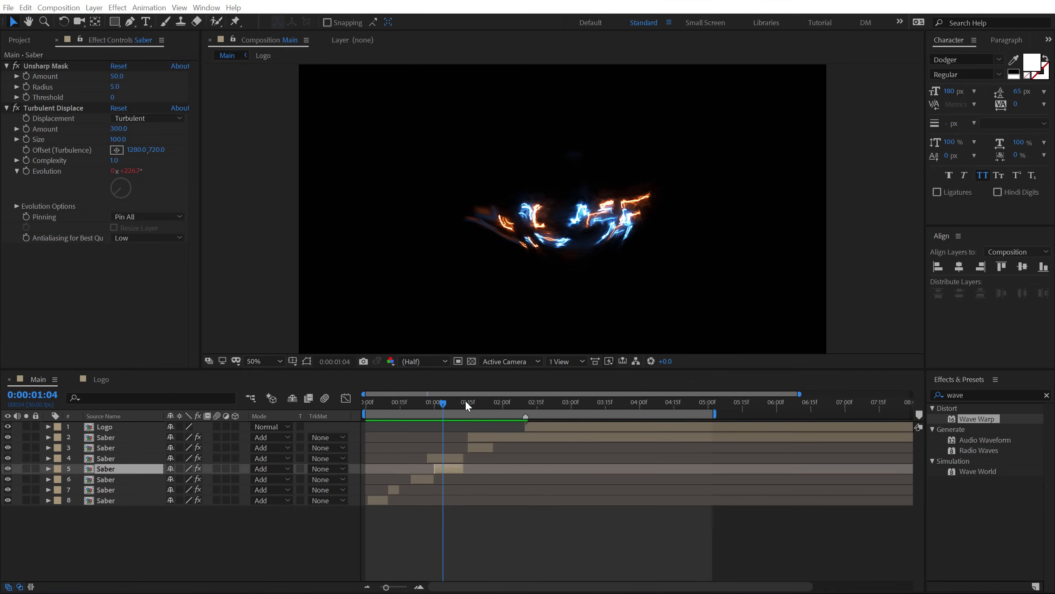
Step: At 0:00:01:19, apply Wave Warp to Saber layer 3 with the Noise wave type and a Wave Height of 125
click(477, 402)
click(485, 446)
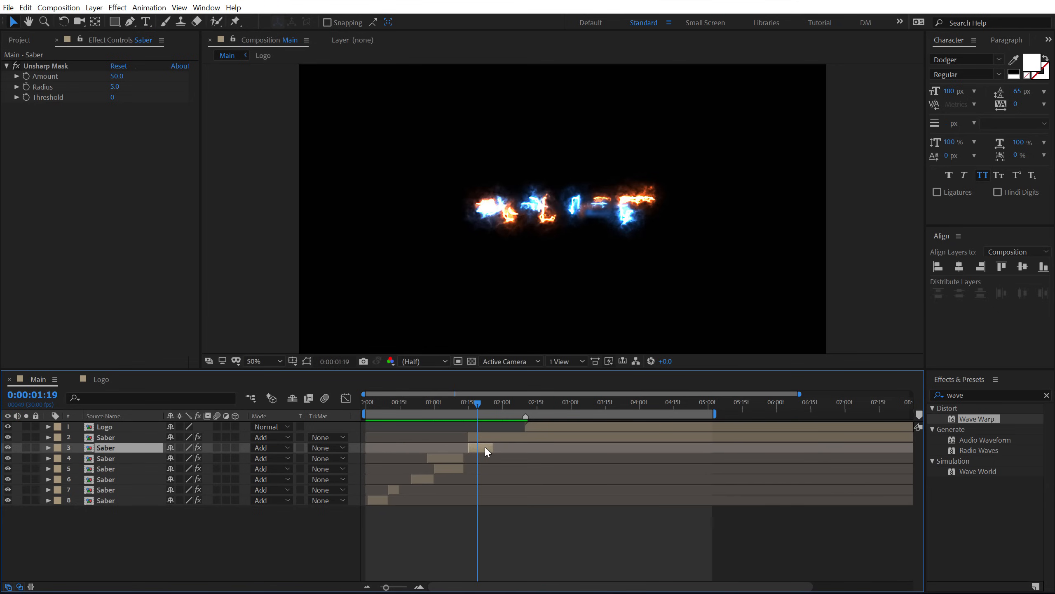
double_click(972, 419)
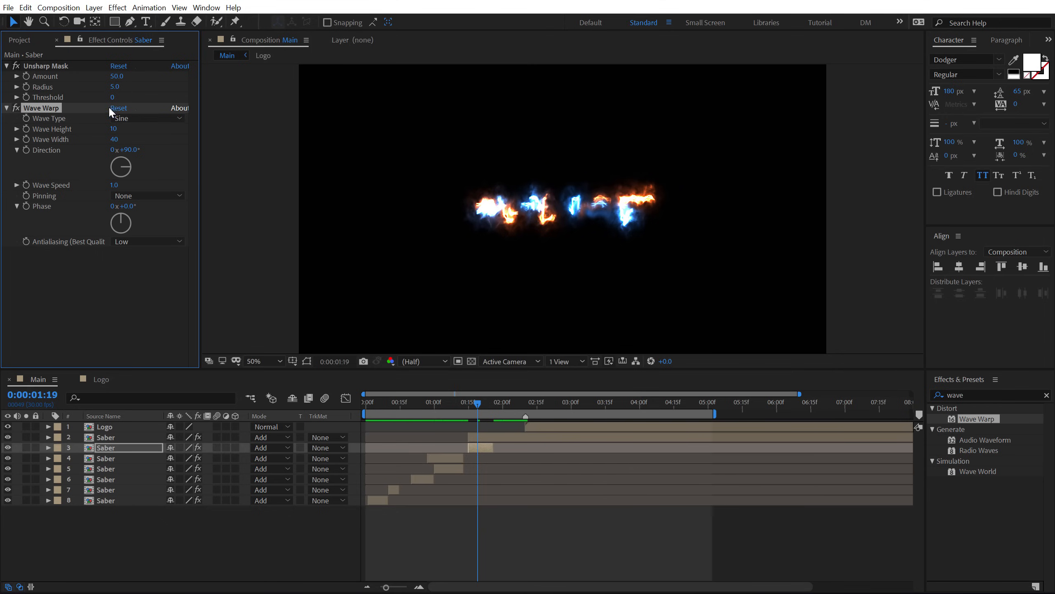
click(135, 119)
click(144, 220)
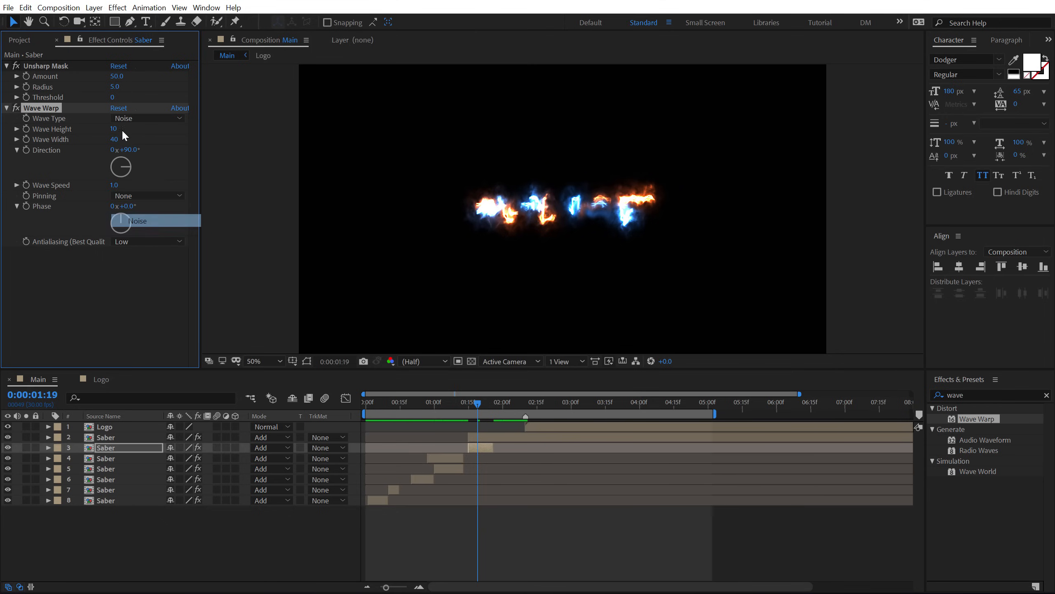
click(115, 129)
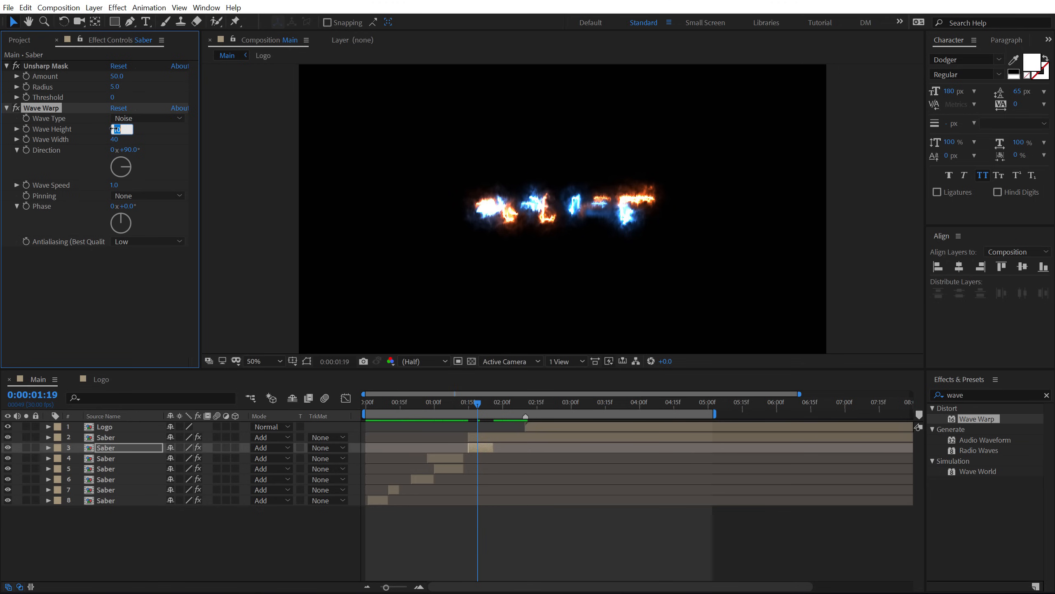
key(Return)
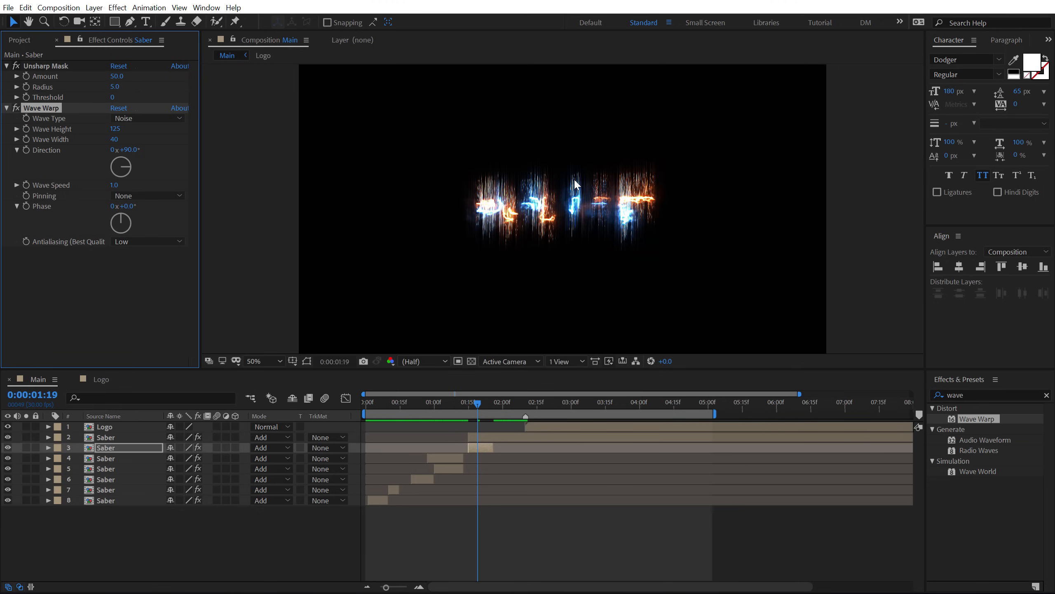
Step: Set the Wave Warp Direction to 0° on Saber layer 3
click(133, 149)
text(0)
key(Return)
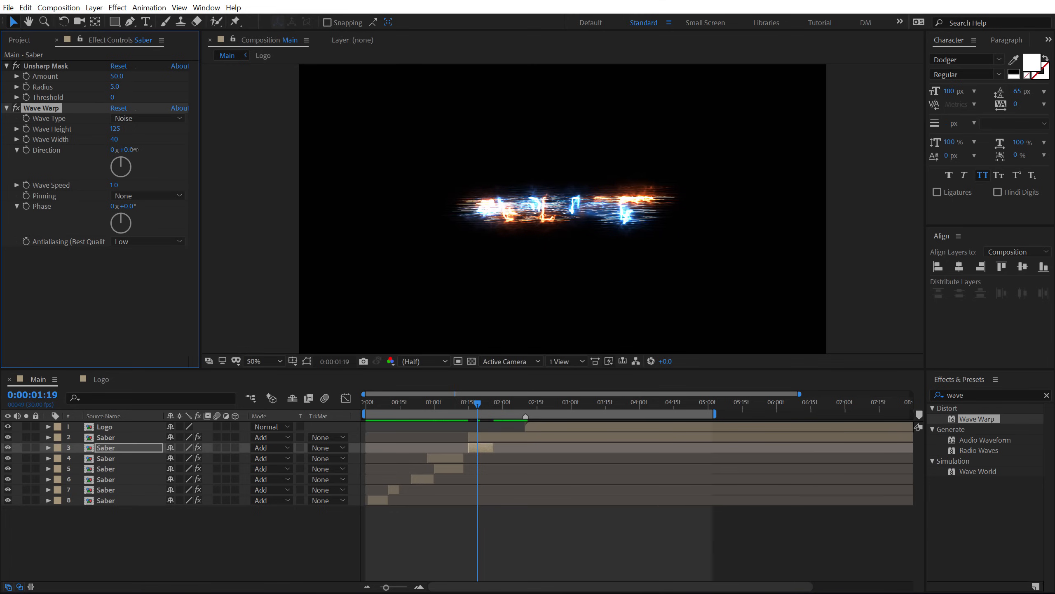
Step: Set the Wave Warp's Wave Width to 20 on Saber layer 3
click(117, 140)
text(20)
key(Return)
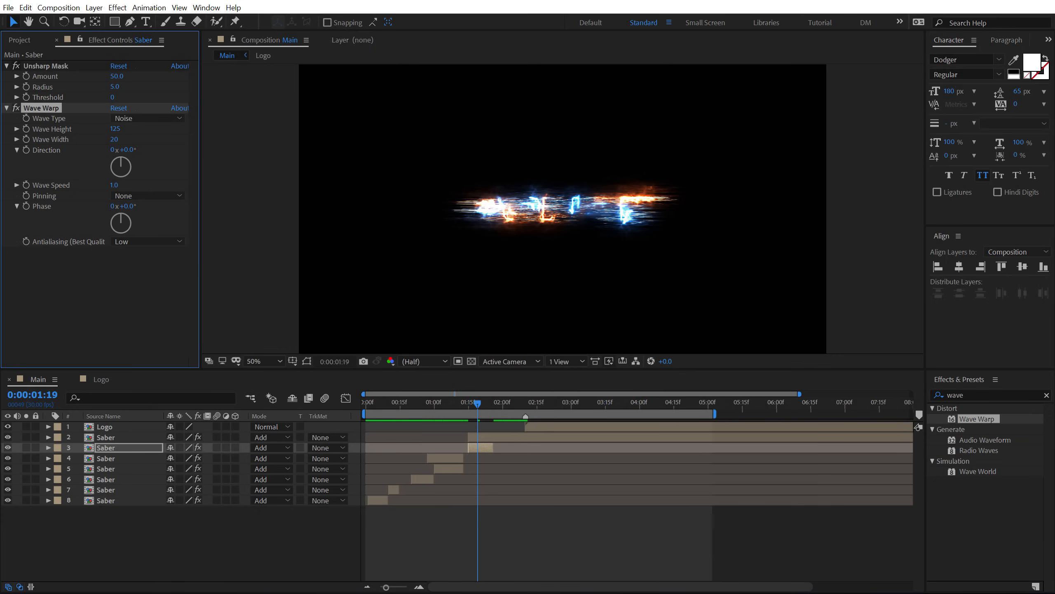
Step: Find the CC Scale Wipe effect by searching for "scale" and apply it to Saber layer 3
double_click(948, 396)
text(sc)
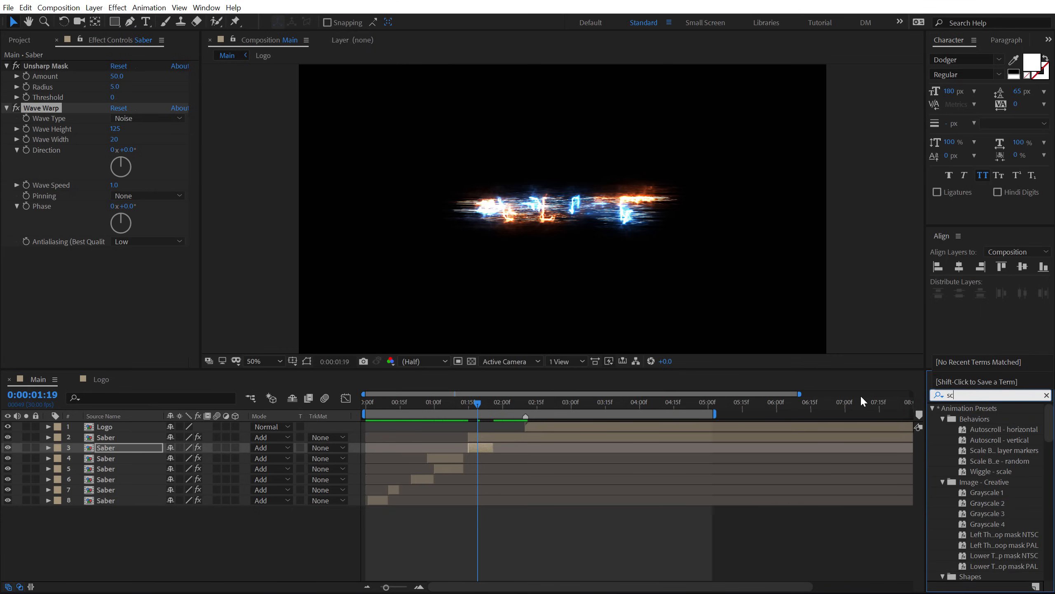
text(al)
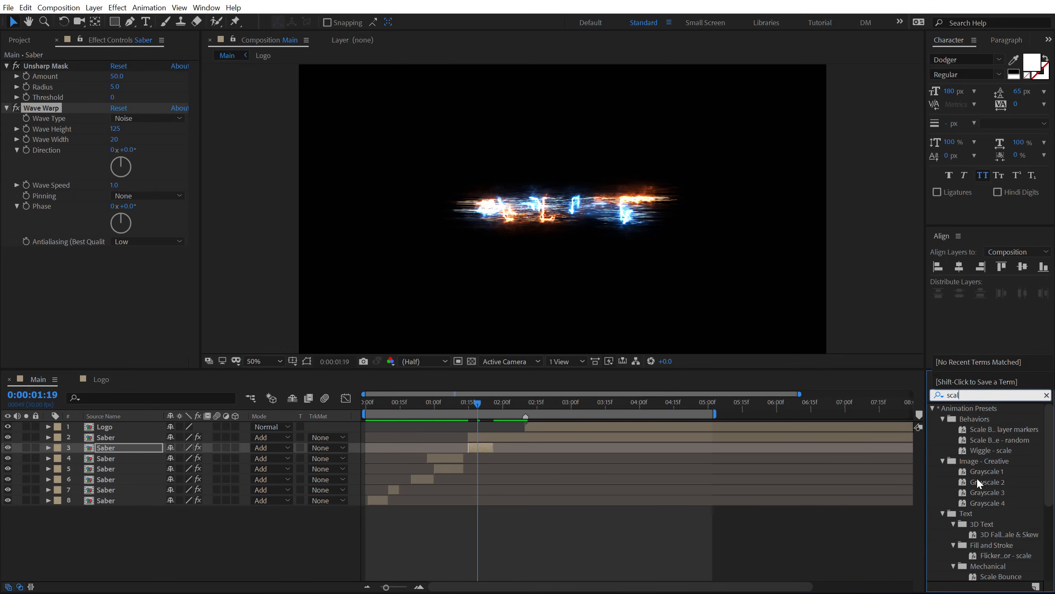
text(e)
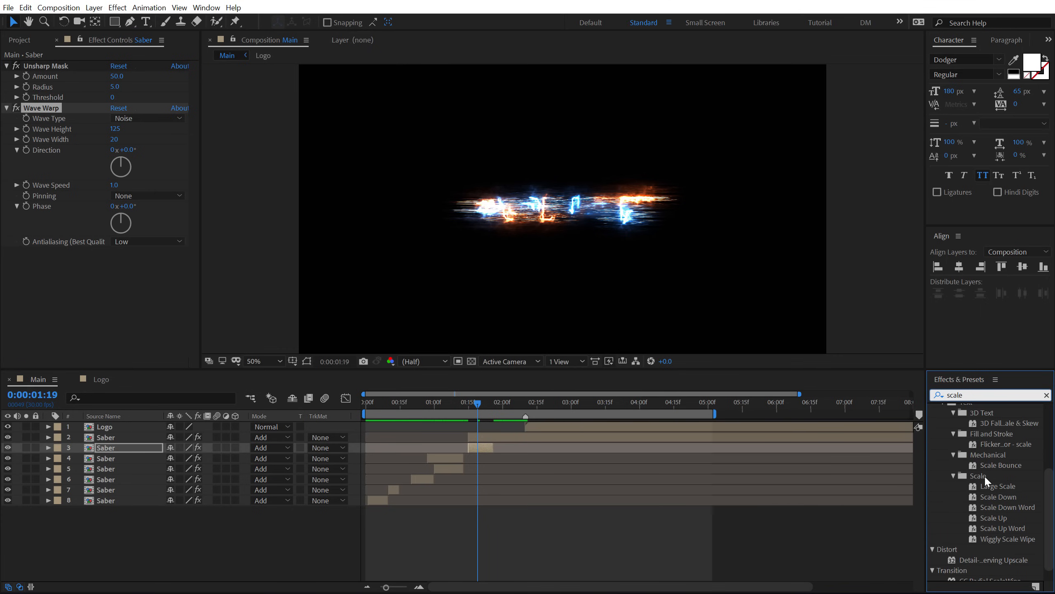
scroll(986, 487, down, 5)
double_click(988, 575)
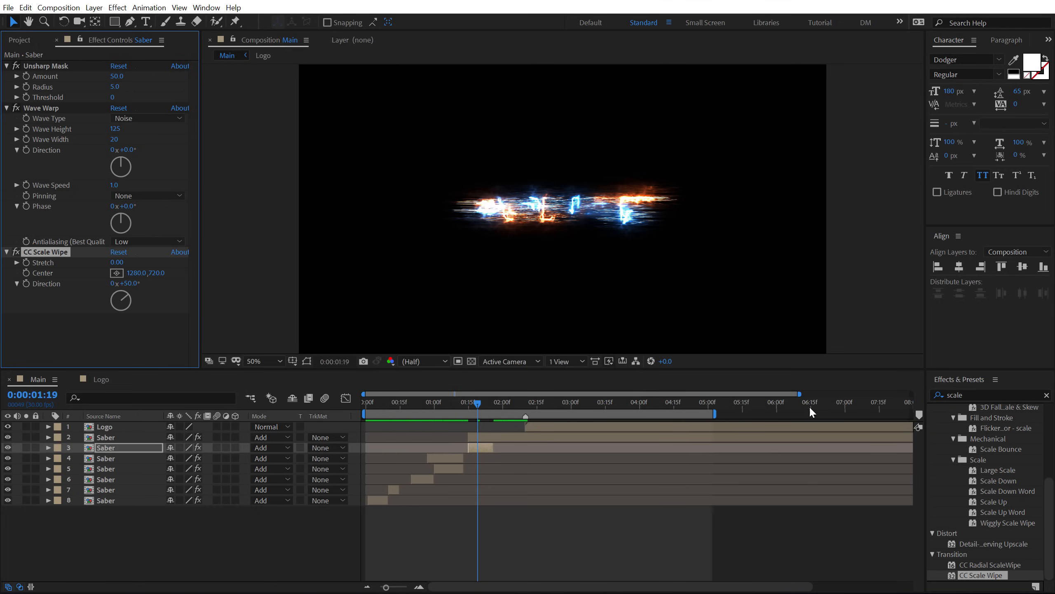
Step: At 0:00:01:15, start keyframing the CC Scale Wipe Stretch on Saber layer 3 and set its Direction to -90°
alt+scroll(469, 438, up, 3)
drag(487, 404, 467, 403)
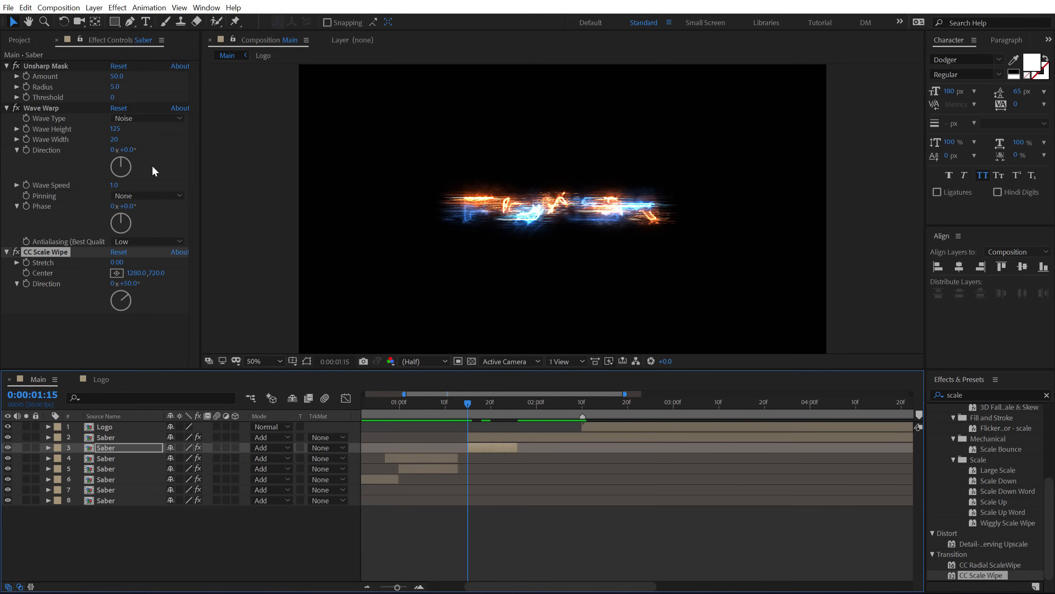
click(26, 263)
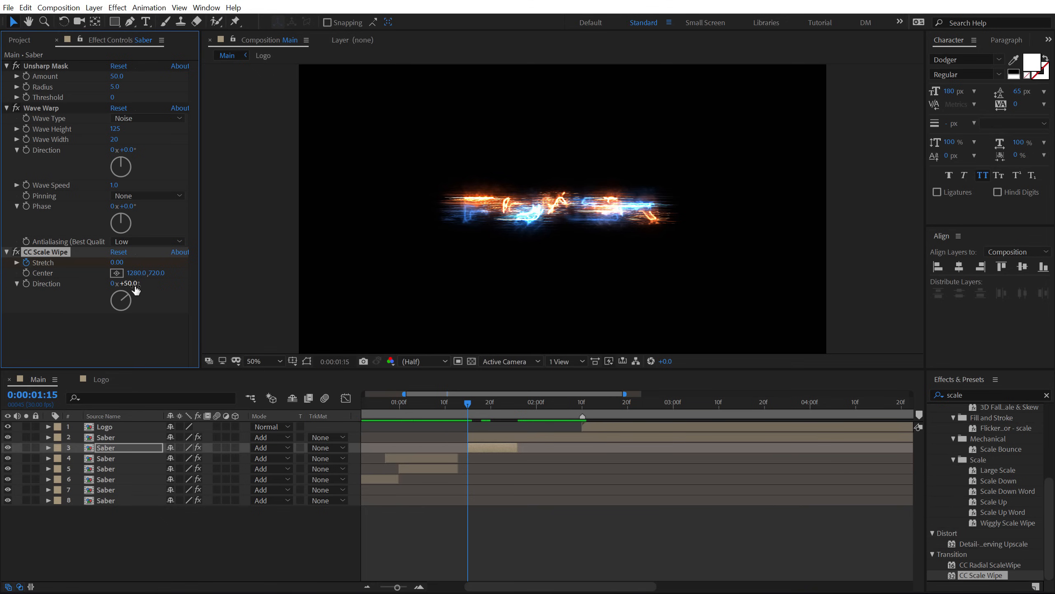
click(135, 287)
key(Return)
Step: At 0:00:01:25, set the CC Scale Wipe Stretch to 100 on Saber layer 3
drag(484, 407, 516, 405)
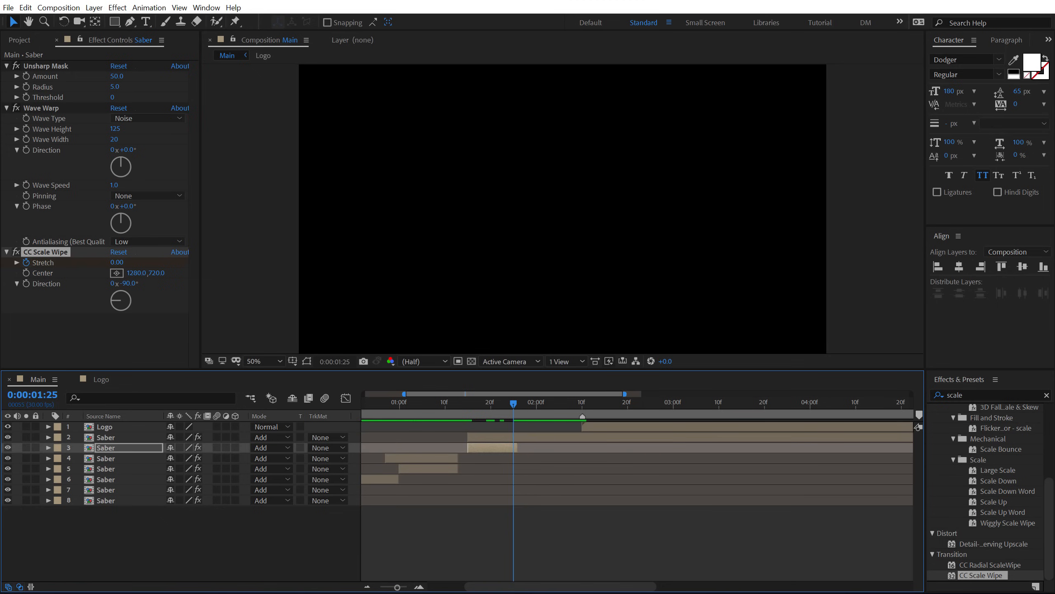
click(116, 262)
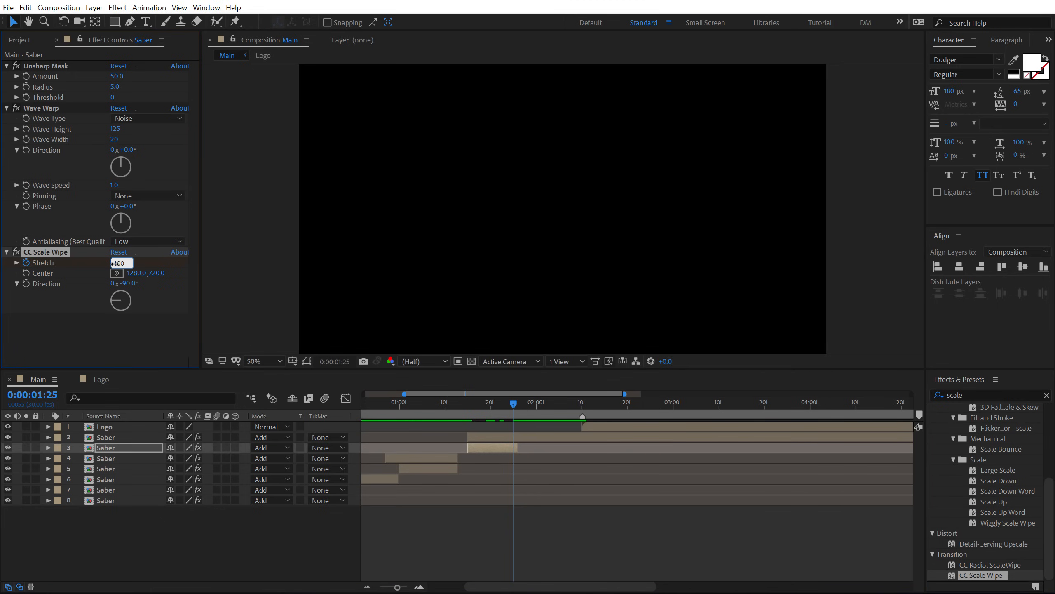
text(100)
key(Return)
Step: Apply Turbulent Displace to Saber layer 3 with Amount 64, Size 94, Complexity 1.2 and Evolution 4°
drag(465, 406, 482, 401)
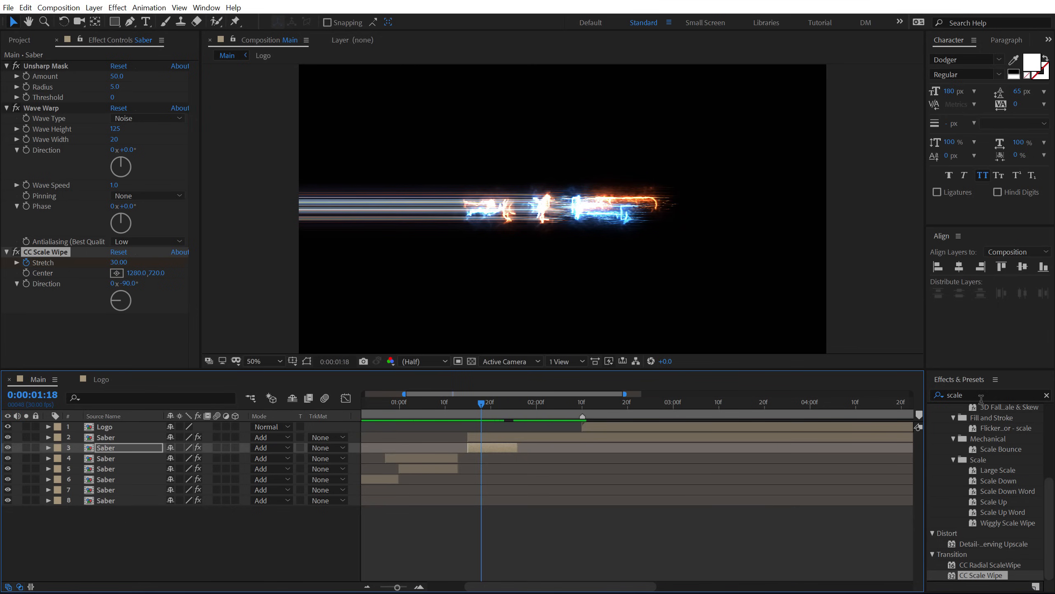
drag(982, 399, 935, 402)
click(972, 396)
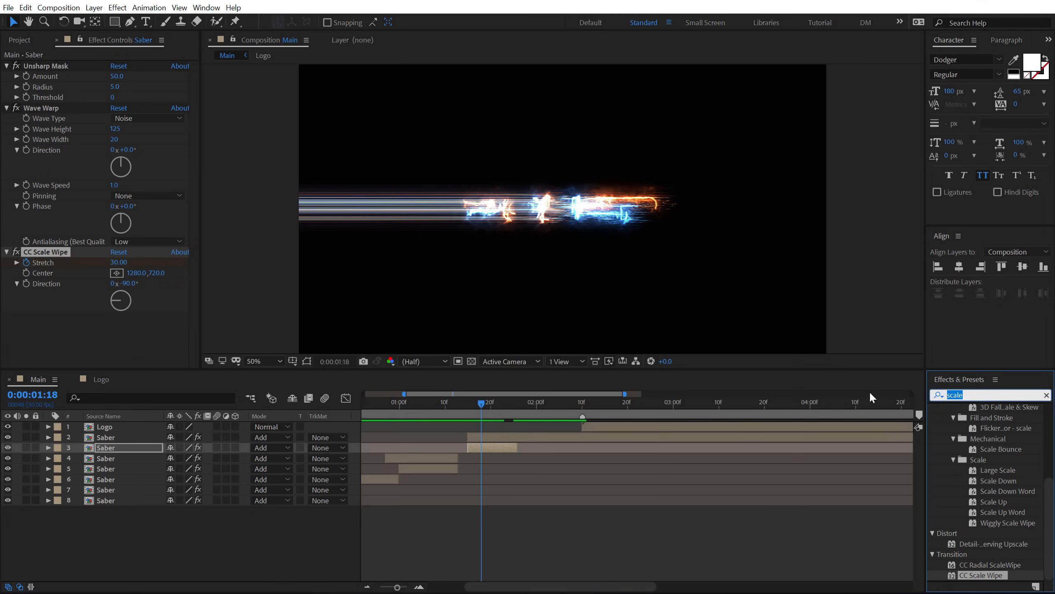
text(turb)
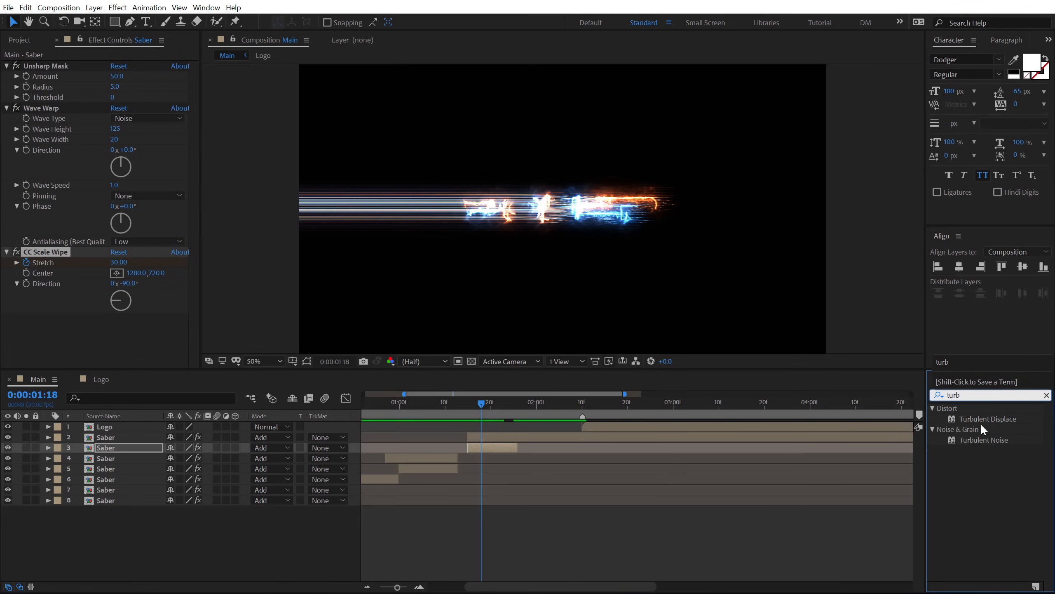
drag(988, 418, 372, 257)
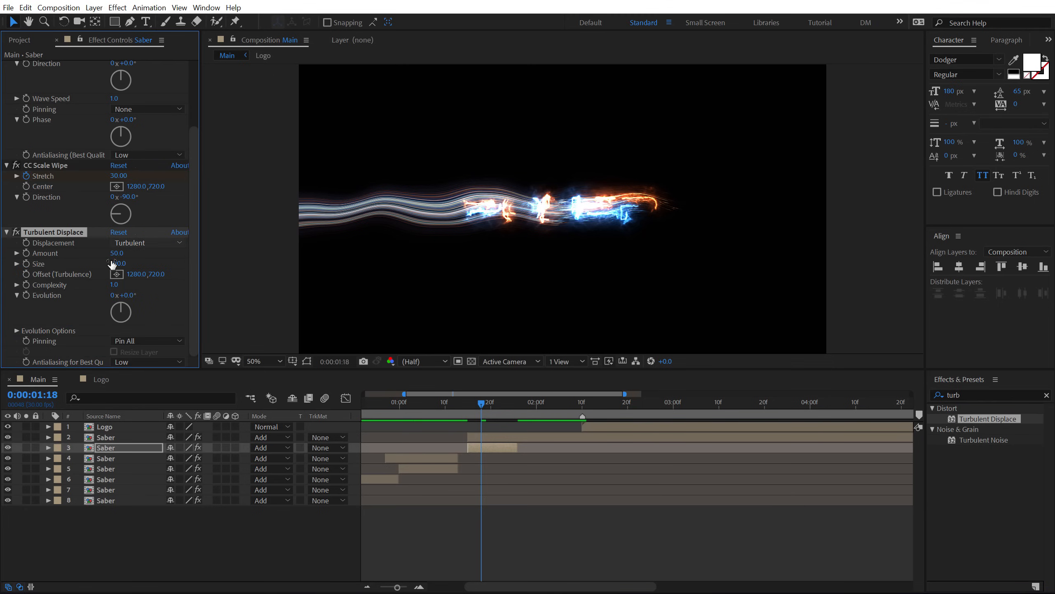
mouse_move(117, 253)
mouse_down()
mouse_move(141, 255)
mouse_move(96, 258)
mouse_up()
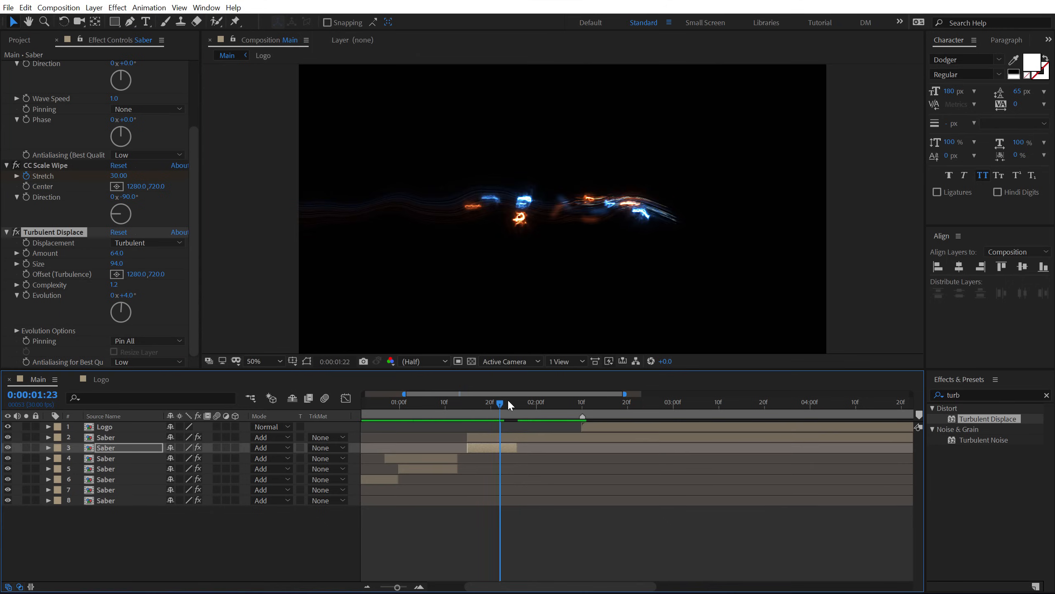
drag(511, 405, 536, 405)
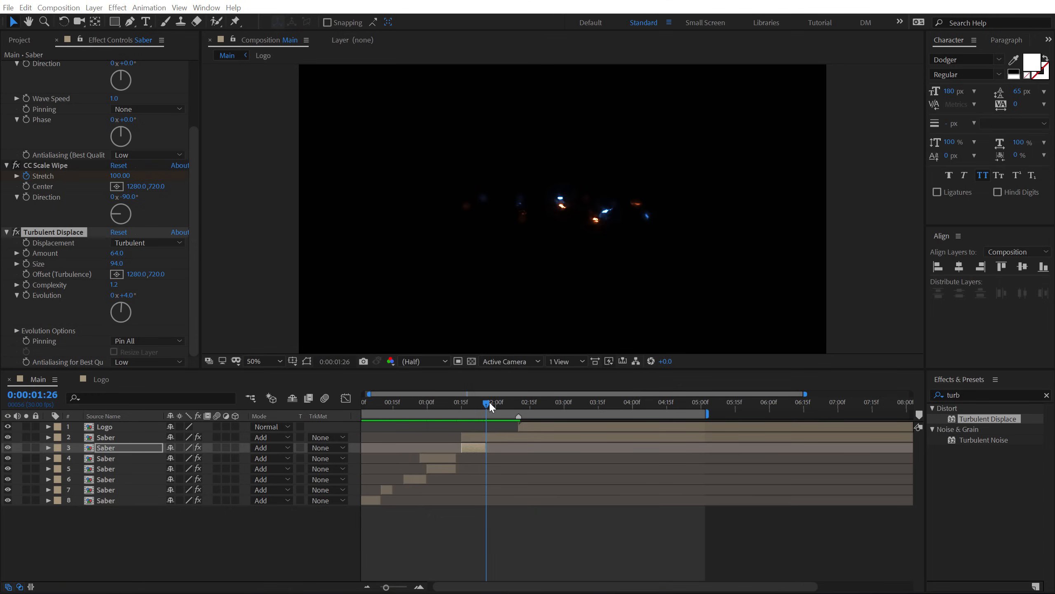
Step: Move the Logo layer aside temporarily to check the glow beneath it, returning its start to 0:00:02:10
drag(489, 400, 603, 426)
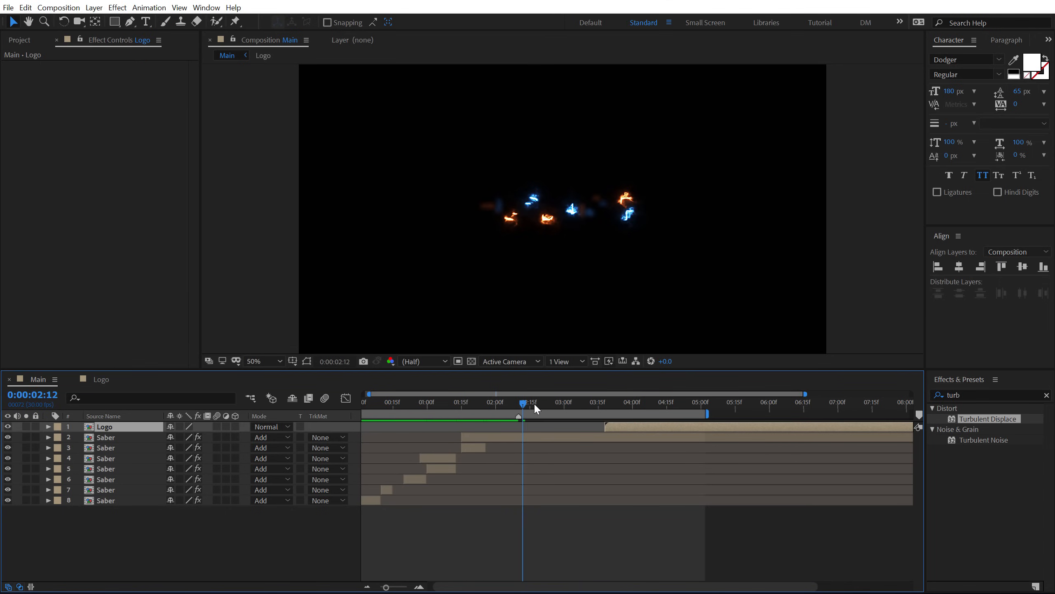
mouse_move(522, 402)
mouse_down()
mouse_move(505, 406)
mouse_move(518, 405)
mouse_up()
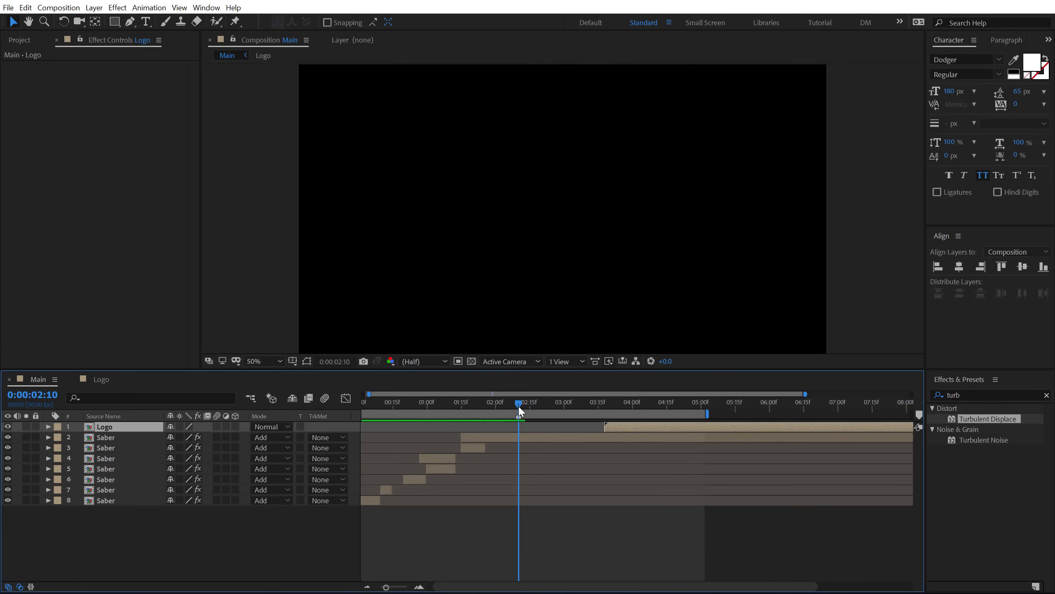
drag(623, 428, 541, 430)
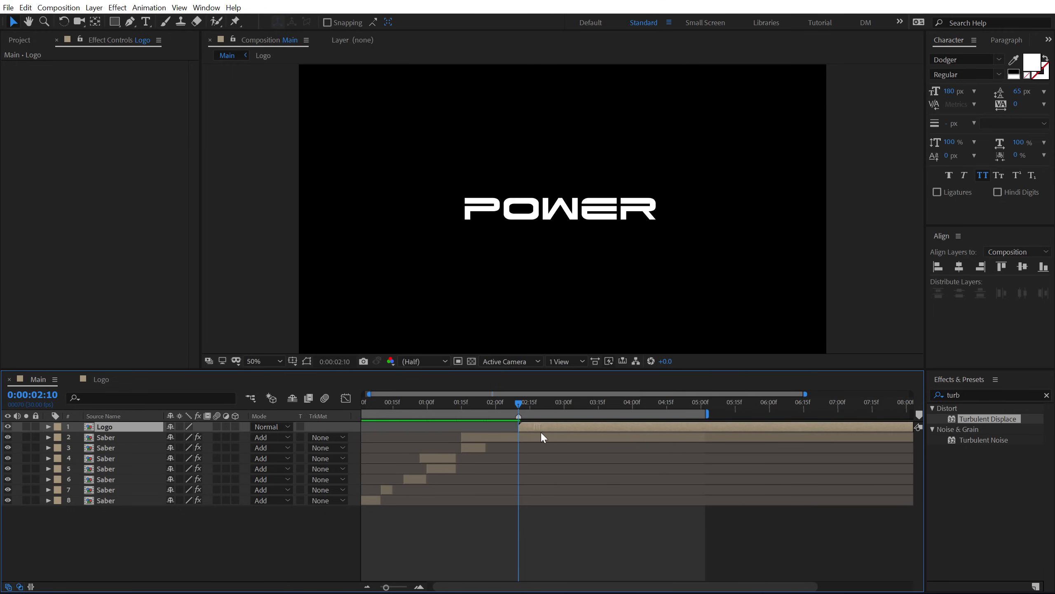
Step: Keyframe the Logo layer's Opacity at 100% at 0:00:02:10 and 0% at 0:00:02:12
key(t)
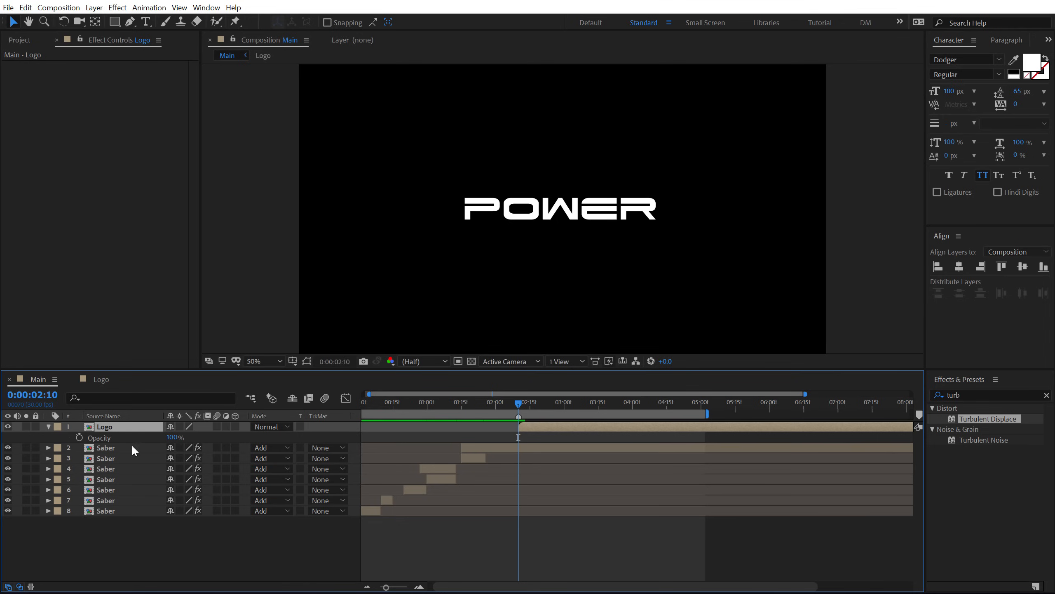
click(79, 438)
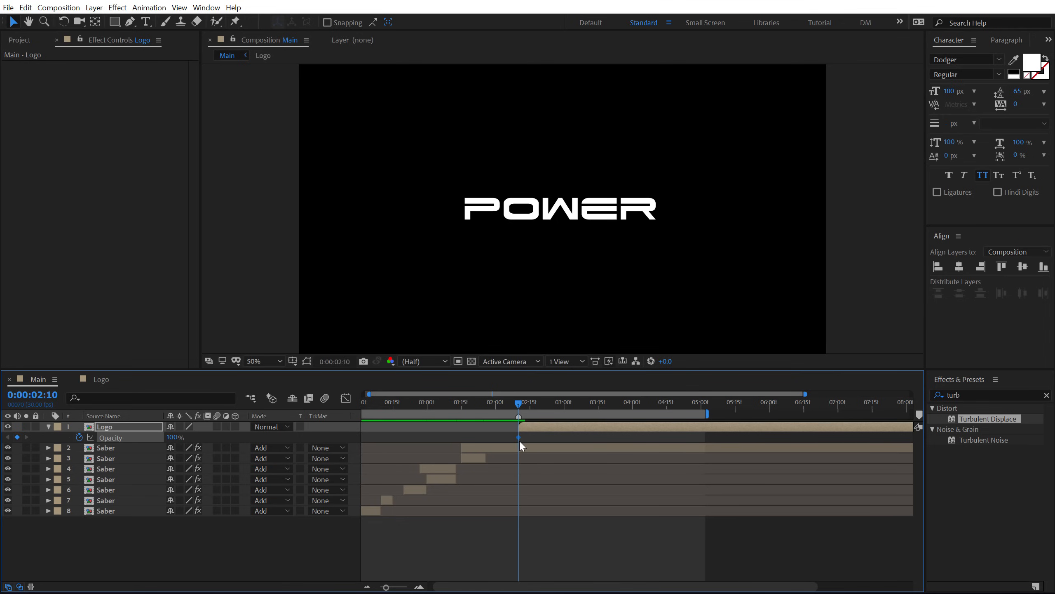
mouse_move(518, 438)
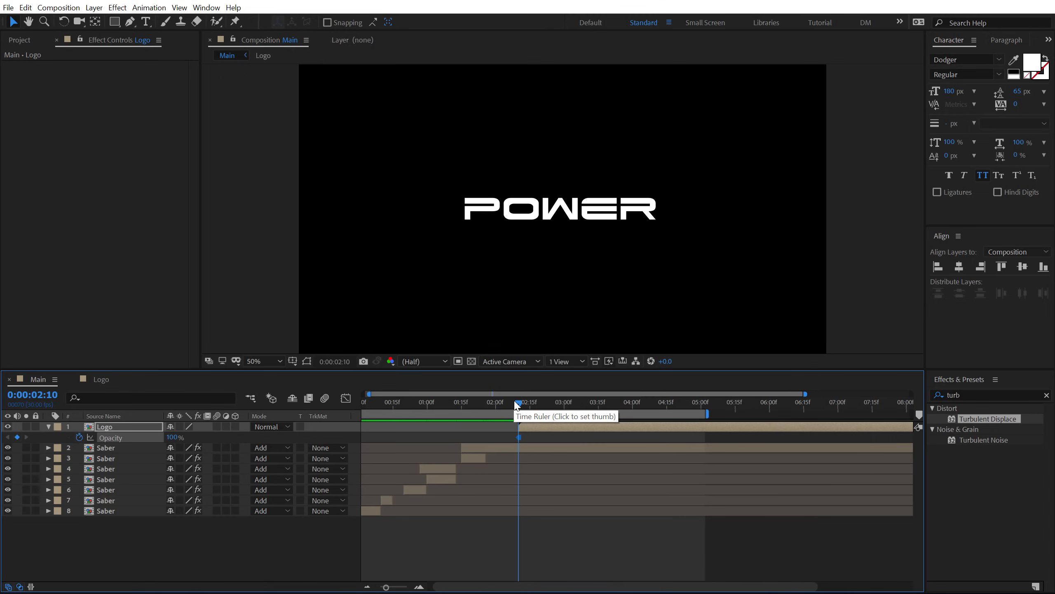
key(space)
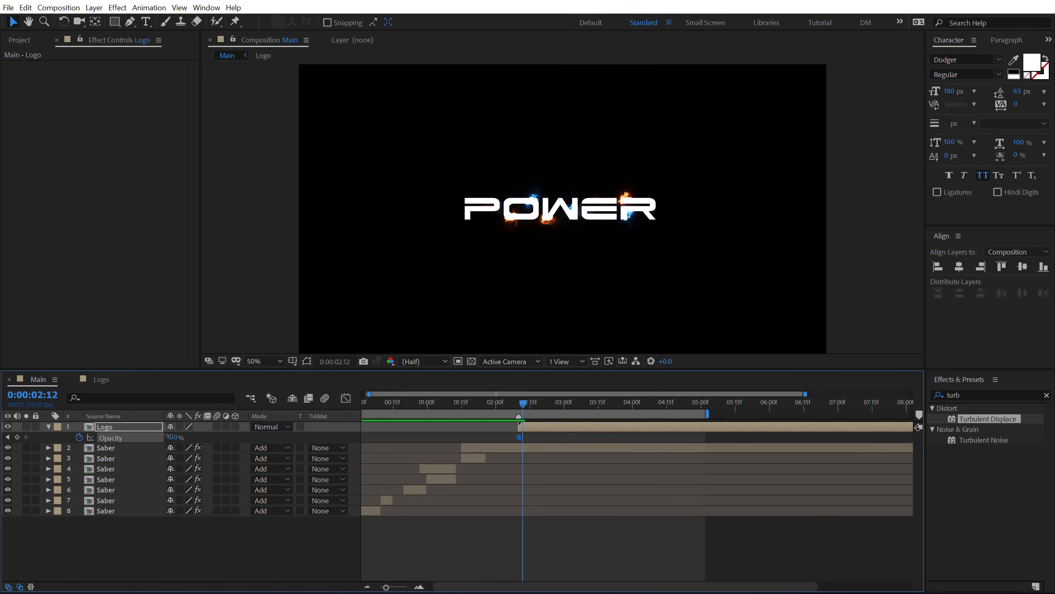
drag(171, 437, 127, 437)
scroll(471, 460, up, 2)
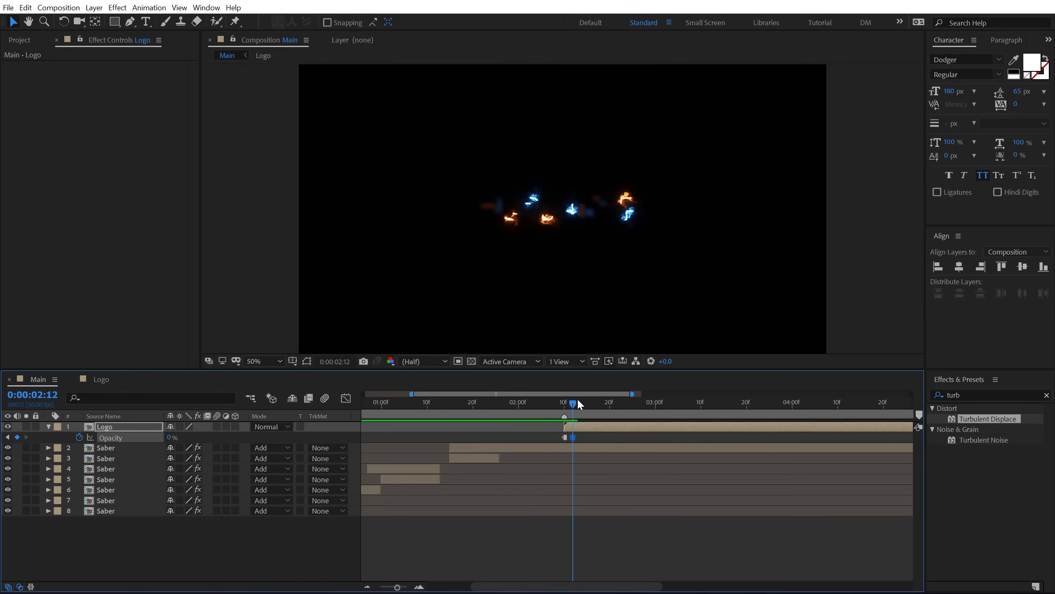
Step: Add Logo Opacity keyframes of 100% at 0:00:02:14 and 0% at 0:00:02:16
drag(580, 406, 564, 400)
scroll(577, 438, up, 2)
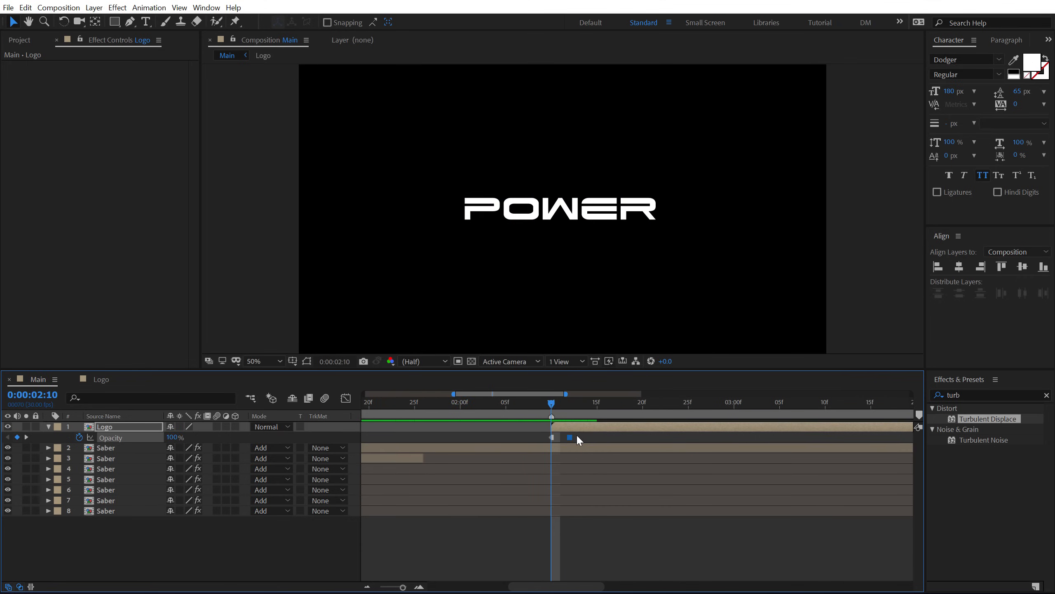
key(Page_Down)
key(Page_Down)
key(Page_Down)
key(Page_Down)
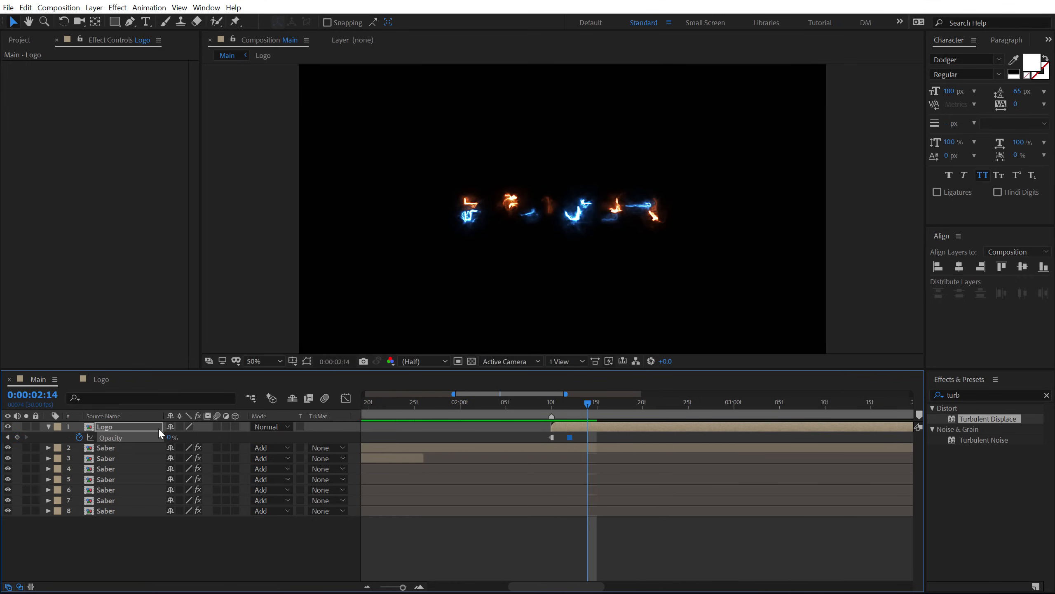
drag(170, 438, 395, 452)
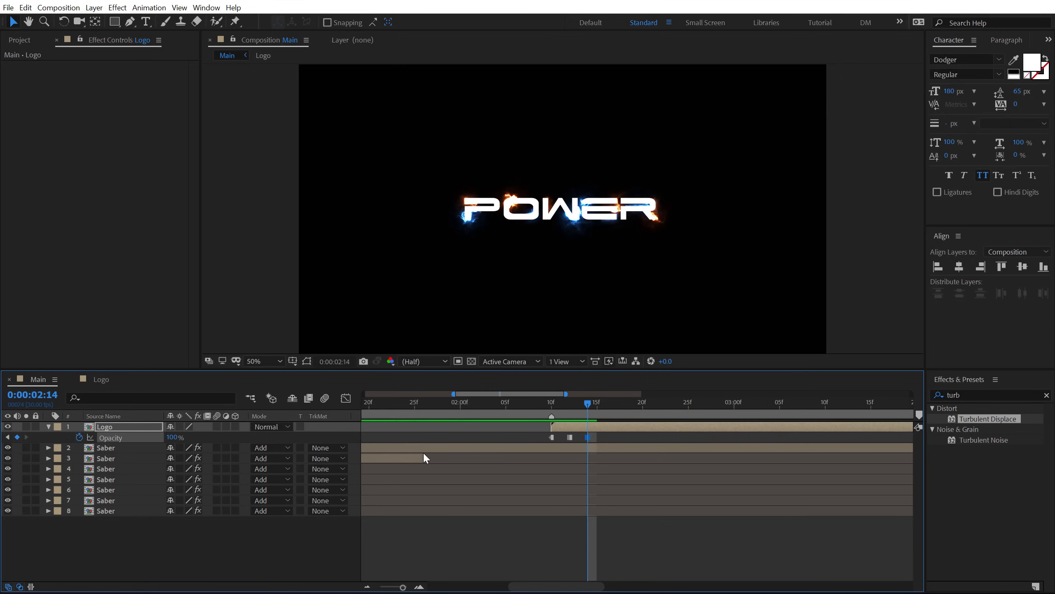
key(Page_Down)
key(Page_Down)
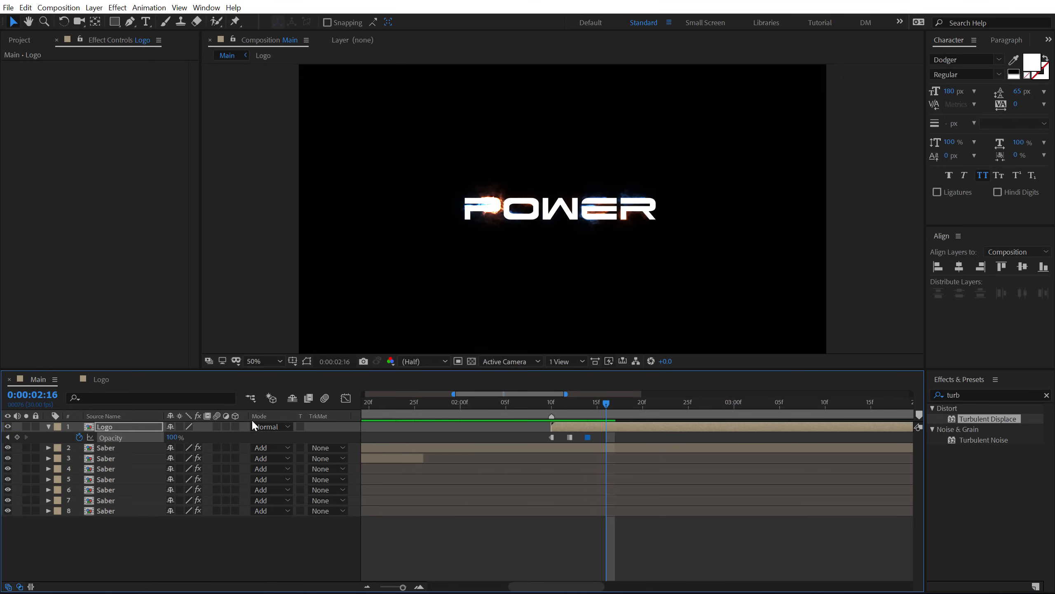
drag(171, 437, 86, 460)
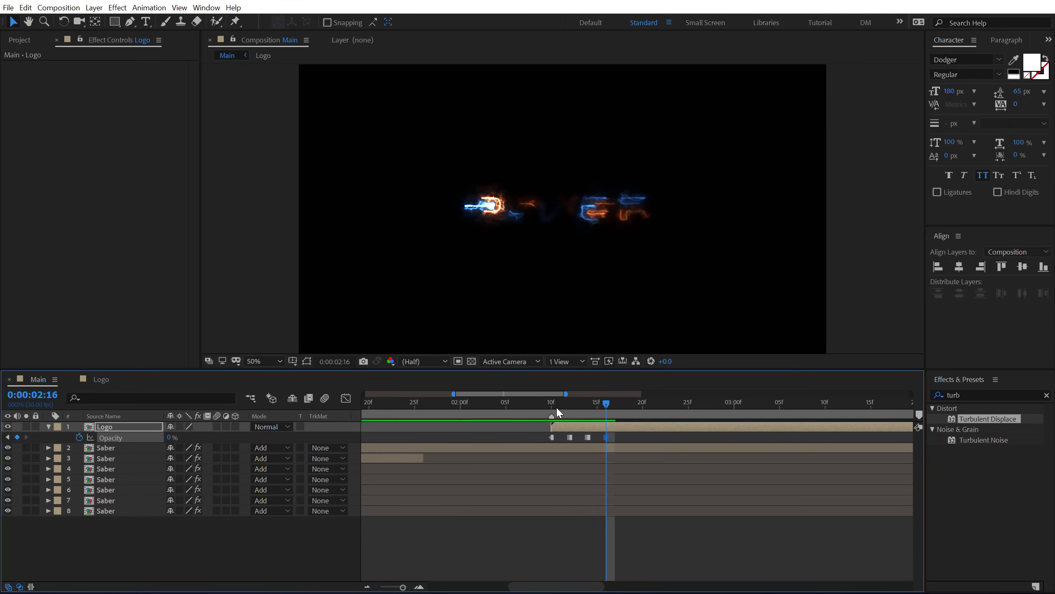
Step: Copy the last two Logo Opacity keyframes, paste them at 0:00:02:18 and 0:00:02:22, and preview the flicker
key(Page_Down)
key(Page_Down)
drag(620, 436, 585, 444)
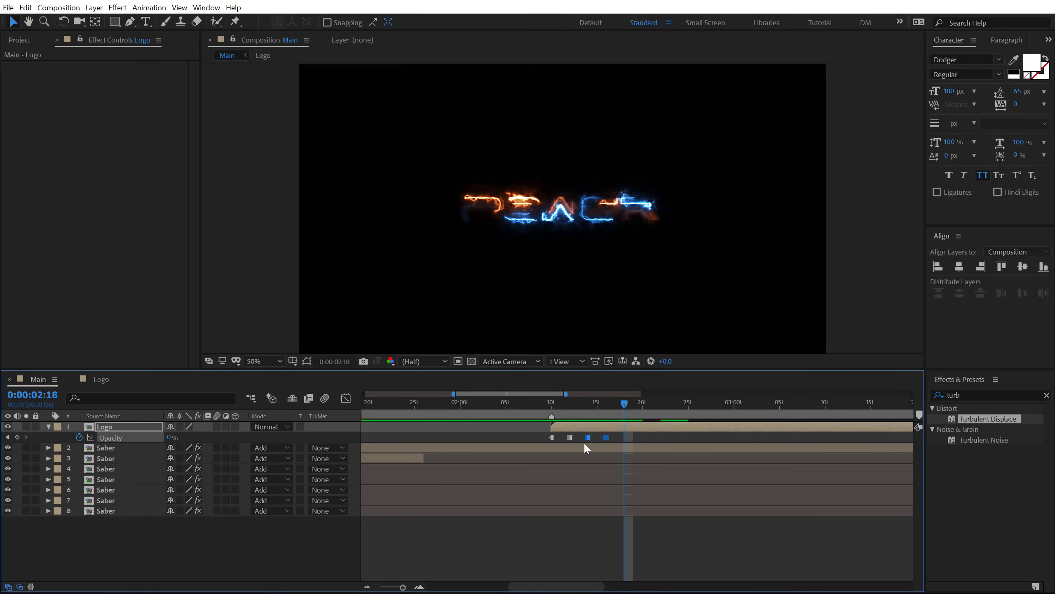
mouse_move(587, 443)
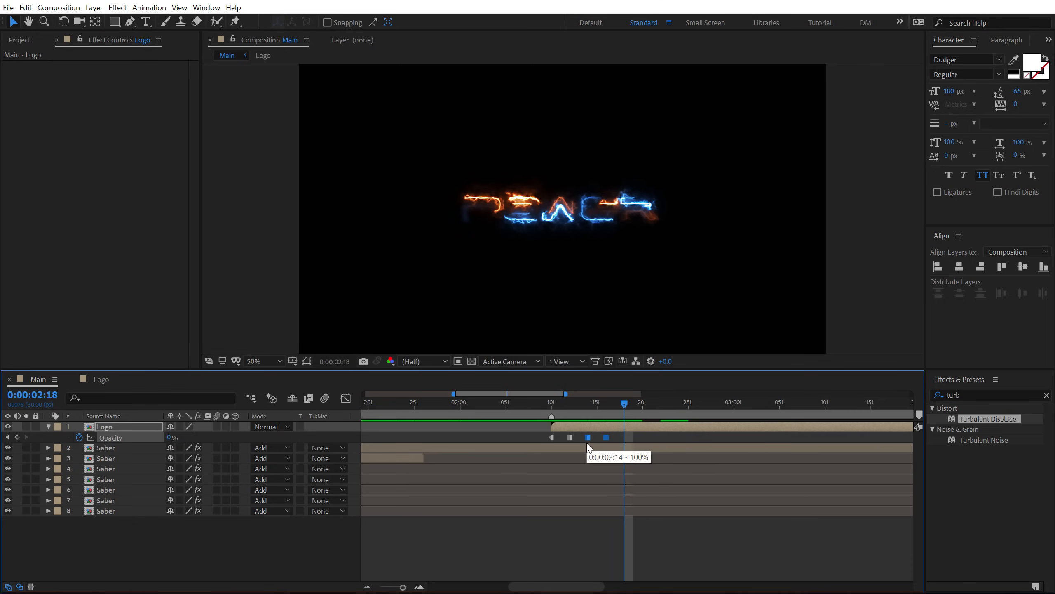
key(ctrl+c)
key(ctrl+v)
click(652, 403)
click(658, 402)
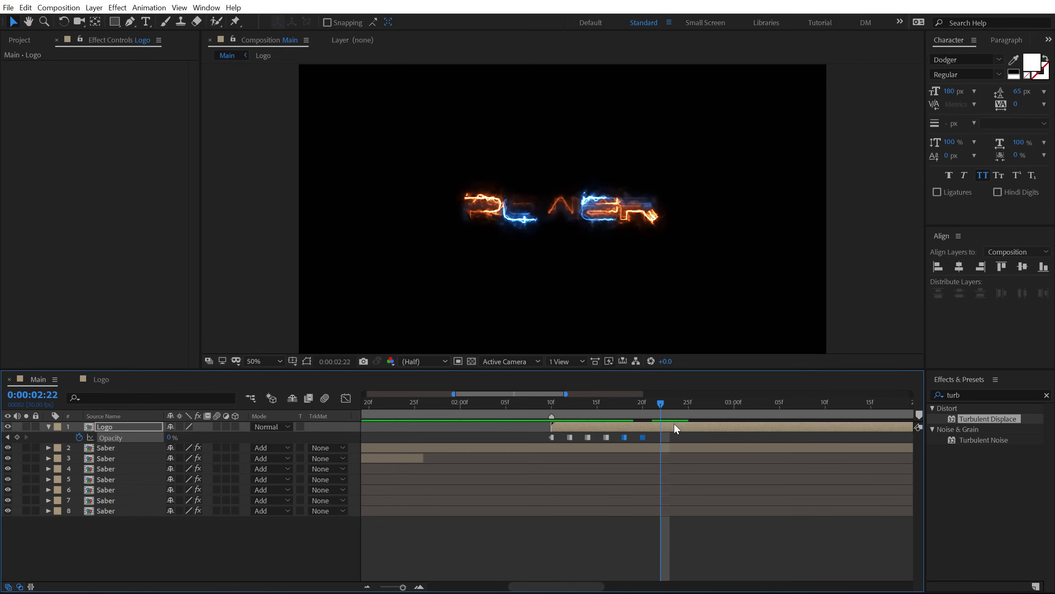
key(ctrl+v)
click(523, 403)
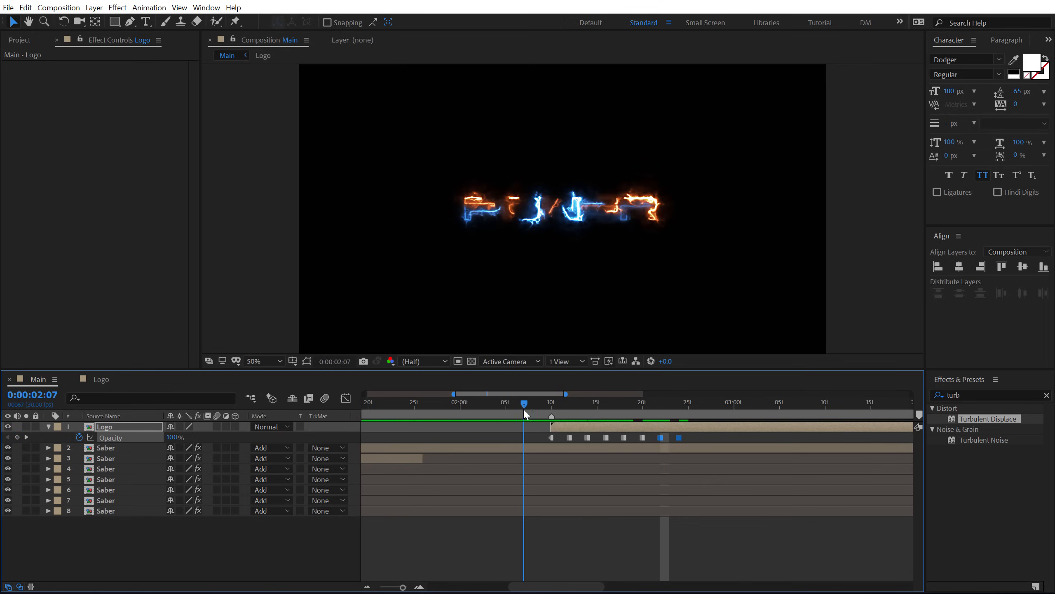
key(space)
Step: At 0:00:02:26, set the Logo layer's Opacity to 100% to end the flicker
drag(680, 402, 697, 402)
click(170, 437)
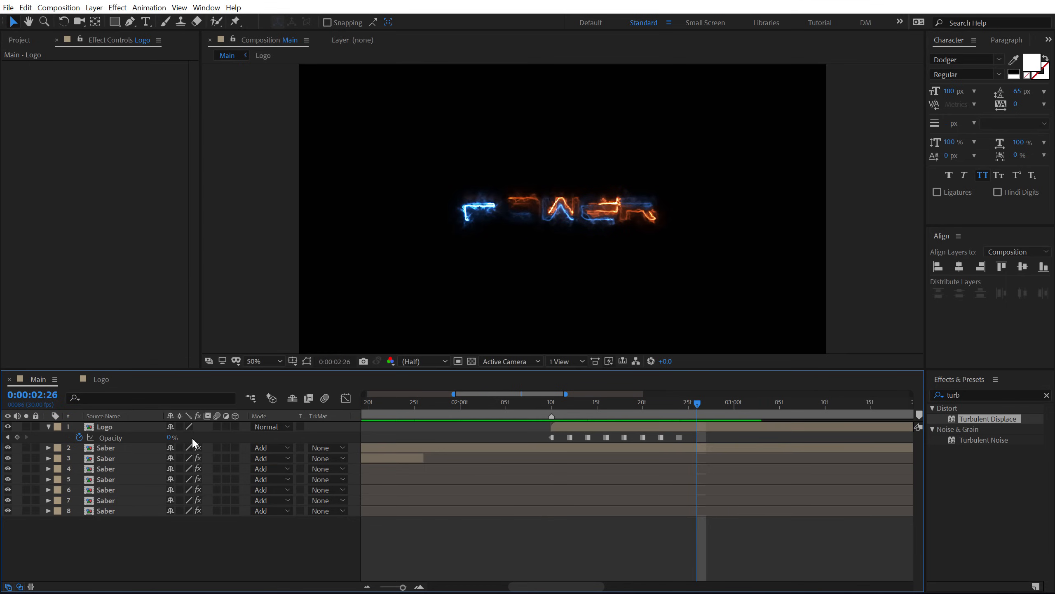
text(100)
key(Return)
Step: Preview the Logo's flickering appearance from 0:00:02:03
click(487, 403)
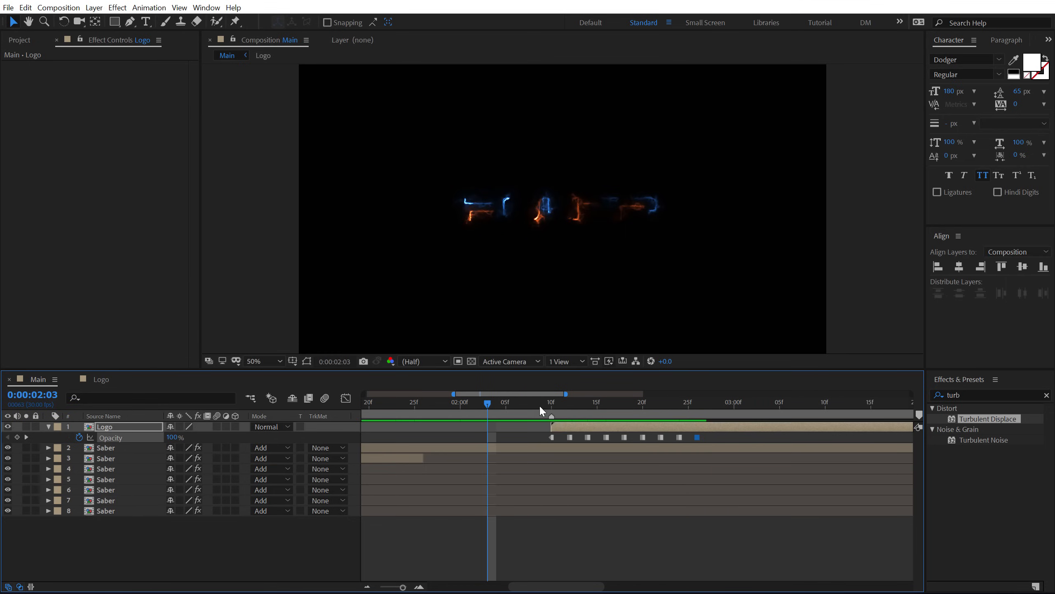
key(space)
key(space)
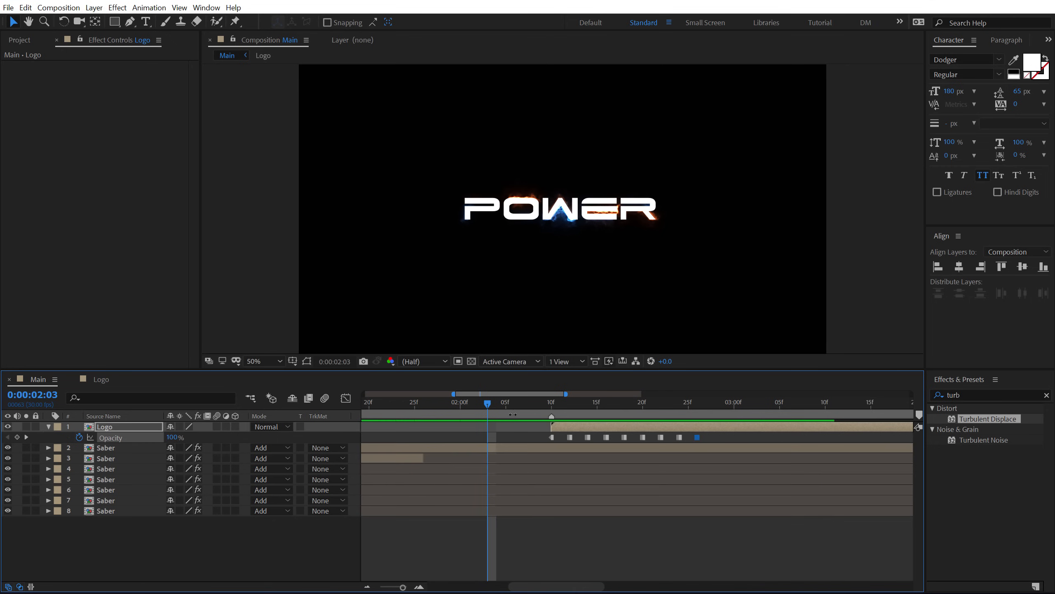
Step: Duplicate the layer 4 Saber segment, start the copy at the Logo layer's in-point, and place it directly beneath Logo
click(480, 405)
key(space)
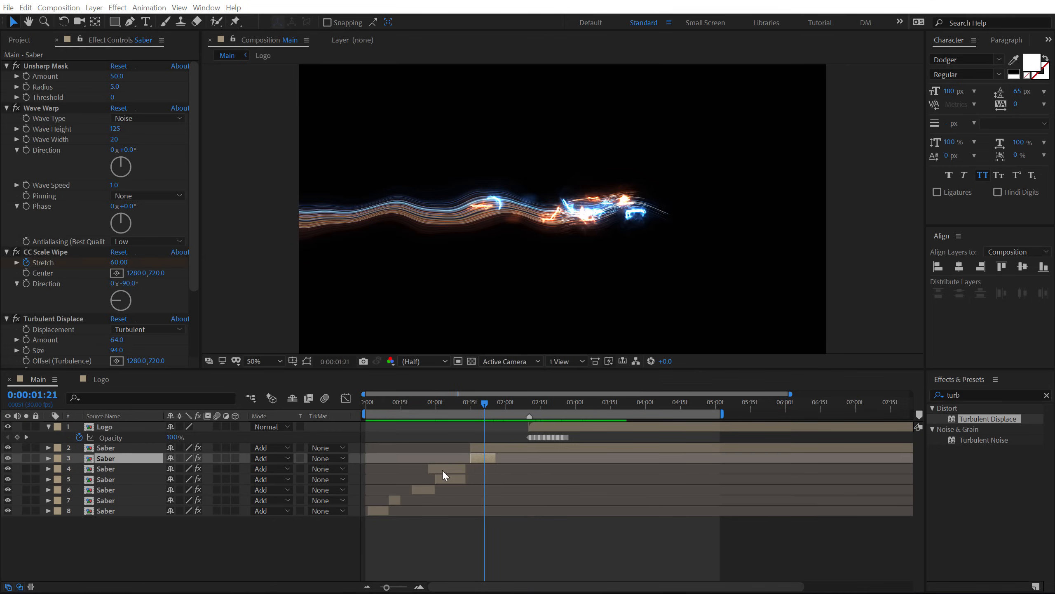
click(443, 471)
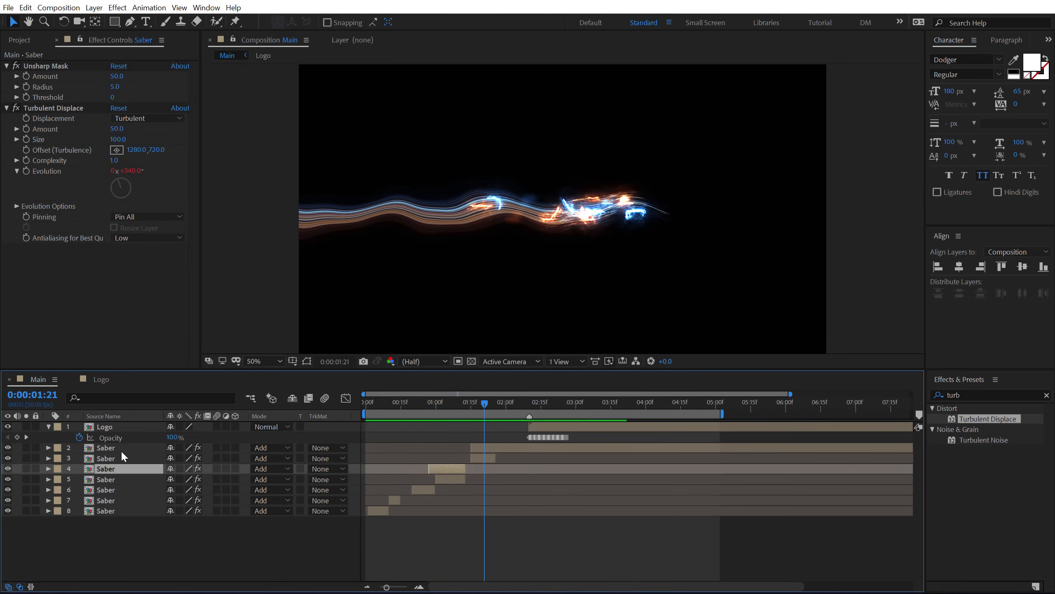
key(ctrl+d)
drag(119, 469, 127, 423)
drag(450, 429, 547, 431)
drag(132, 429, 133, 445)
drag(531, 403, 547, 405)
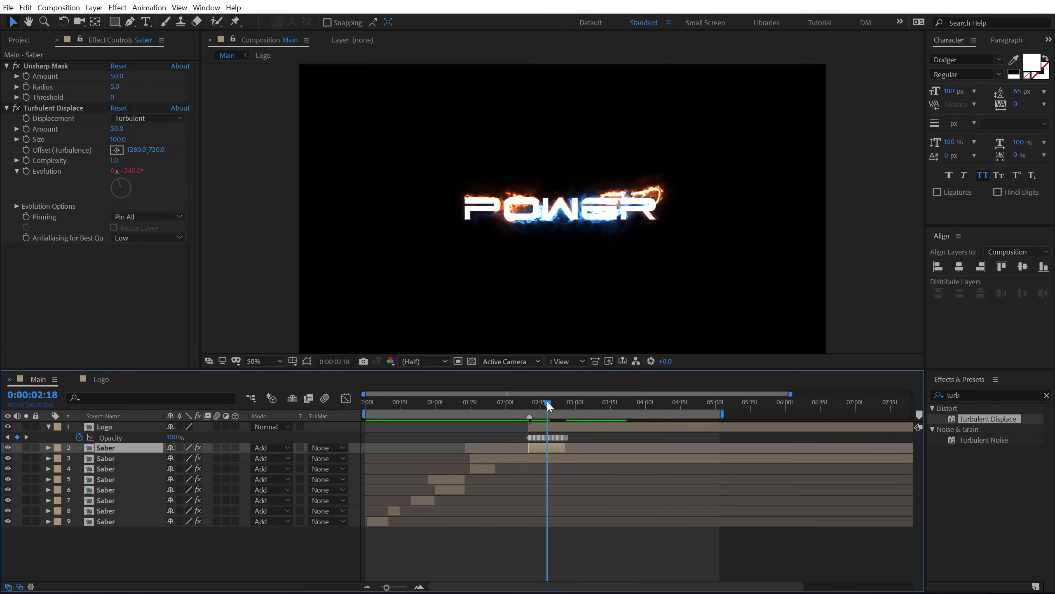
Step: Set the duplicated Saber layer's Turbulent Displace Amount to 105 and Size to 127, and scrub through the flicker
scroll(546, 446, up, 2)
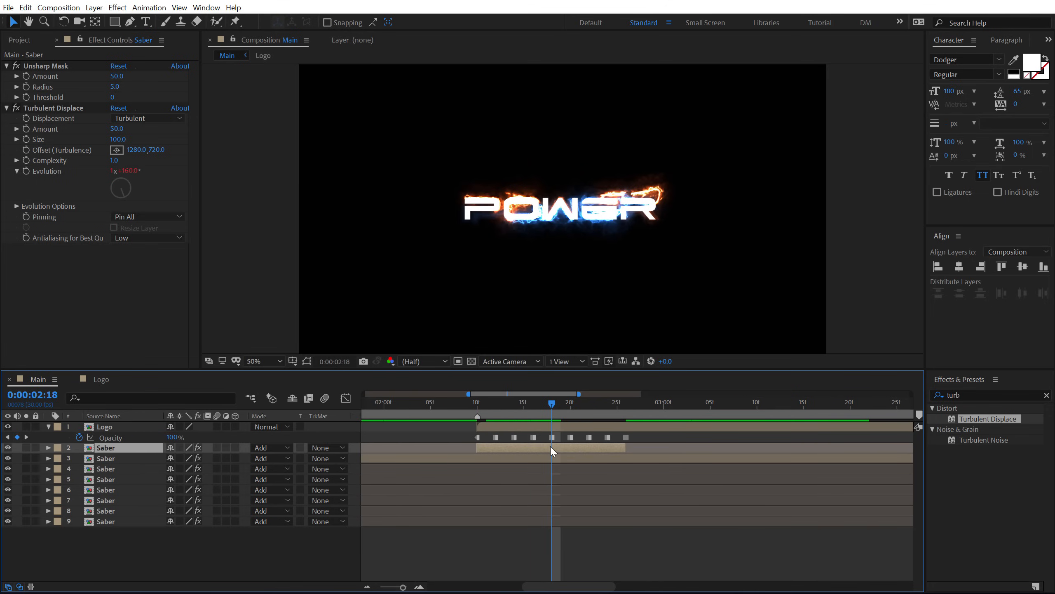
mouse_move(118, 130)
mouse_down()
mouse_move(141, 129)
mouse_move(123, 140)
mouse_move(139, 140)
mouse_move(119, 140)
mouse_up()
drag(471, 402, 767, 417)
Step: Add a 100% Opacity keyframe at 0:00:02:26 to the long Saber layer in row 3
click(620, 410)
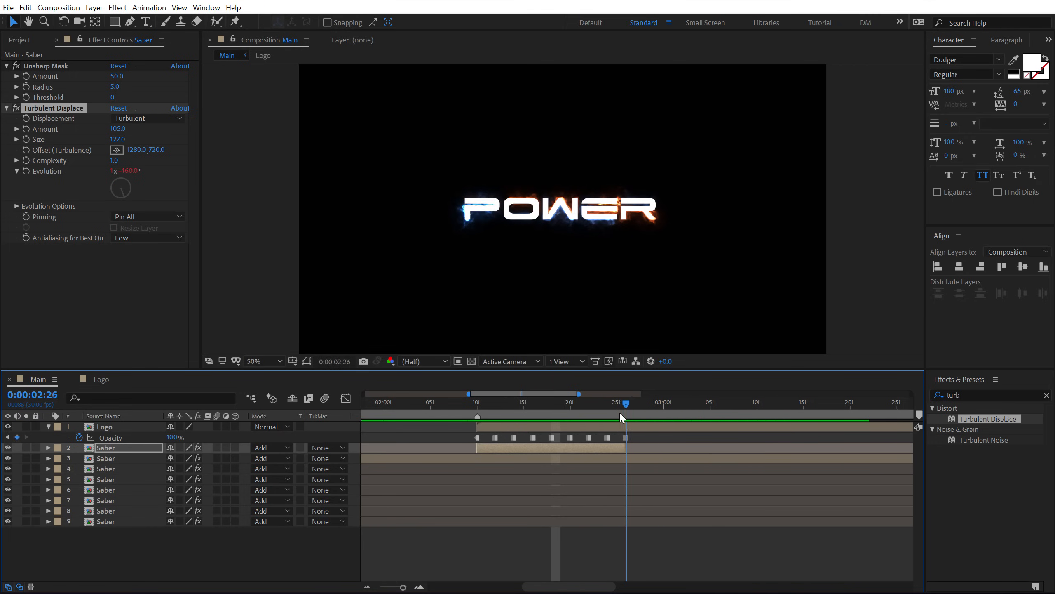
click(109, 447)
click(106, 461)
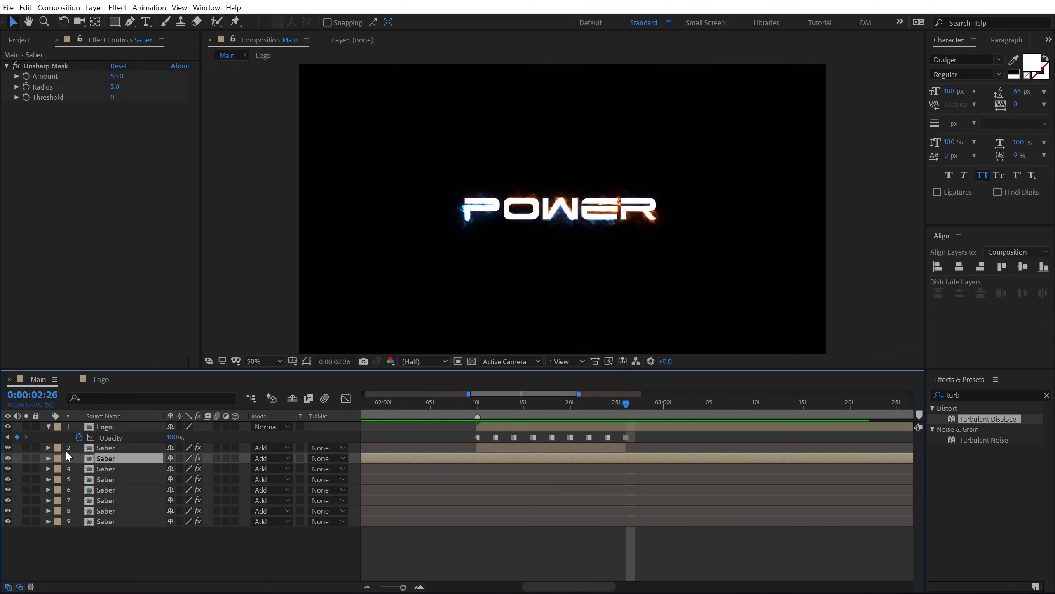
key(t)
key(alt+shift+t)
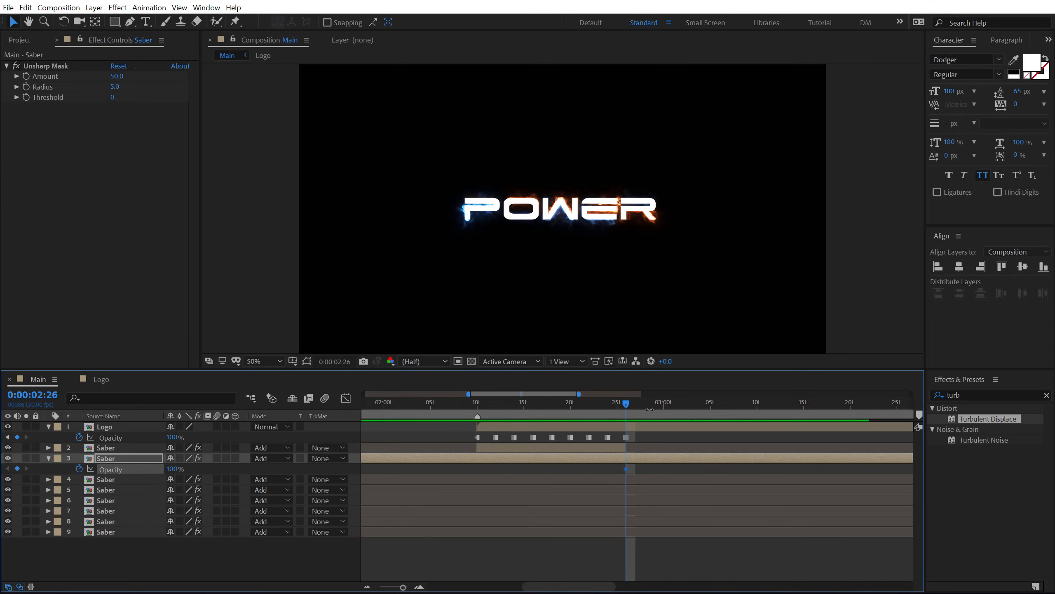
Step: Set the row 3 Saber layer's Opacity to 0% at 0:00:04:00 and apply Easy Ease to both of its Opacity keyframes
key(minus)
drag(601, 406, 755, 405)
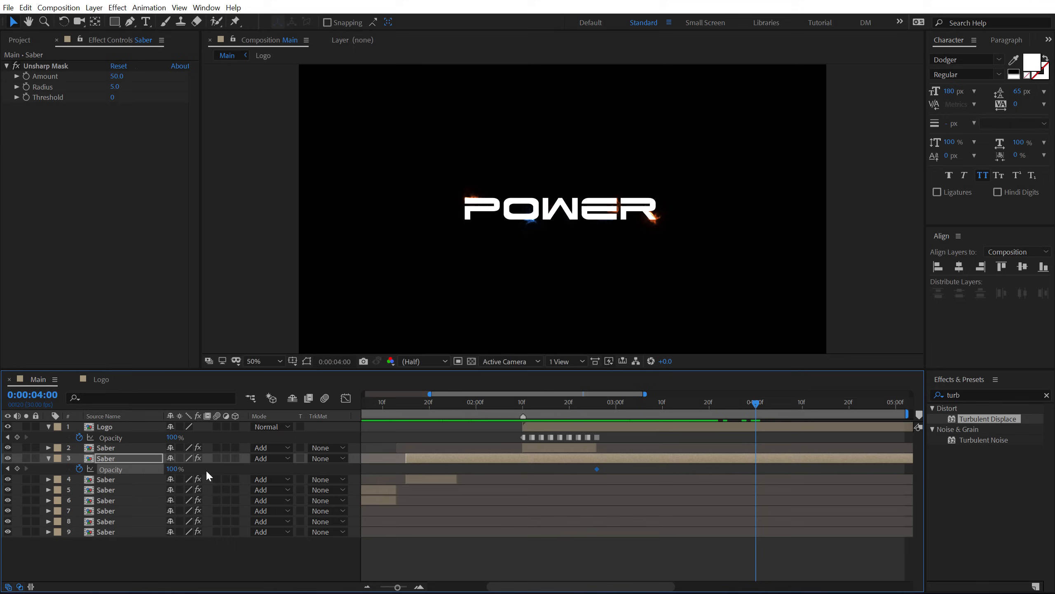
click(172, 469)
text(0)
key(Return)
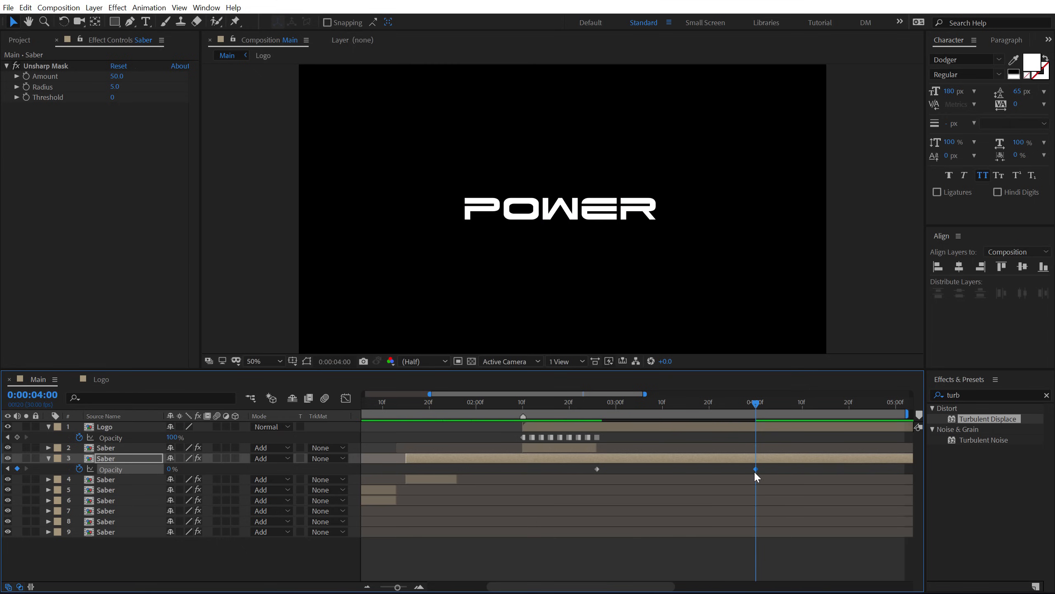
drag(764, 485, 531, 467)
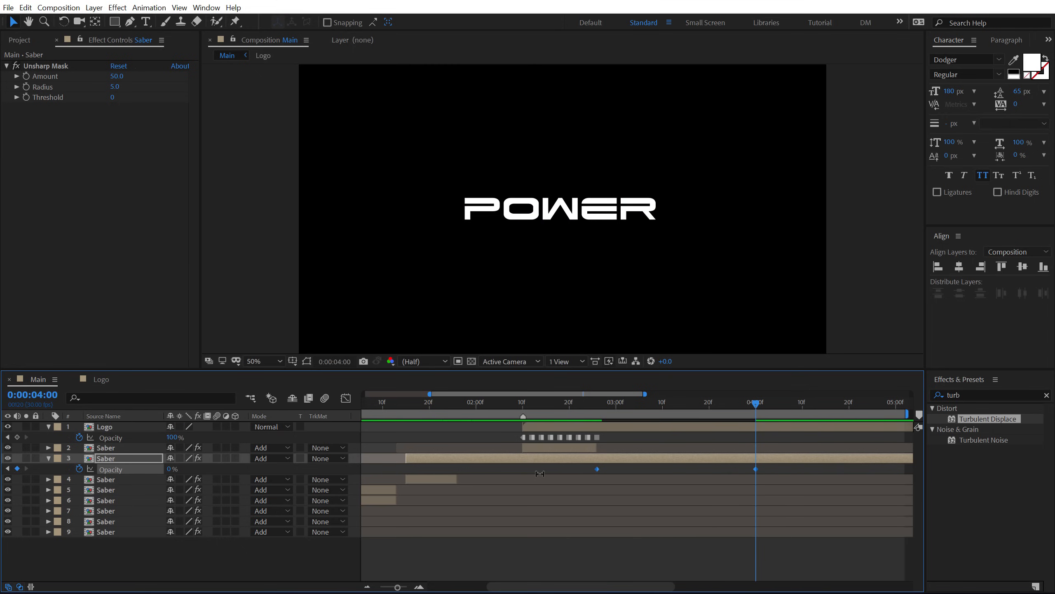
key(F9)
Step: Preview the Logo flicker and the Saber glow's fade-out, starting from 0:00:02:06, 0:00:01:18 and 0:00:02:02
click(505, 402)
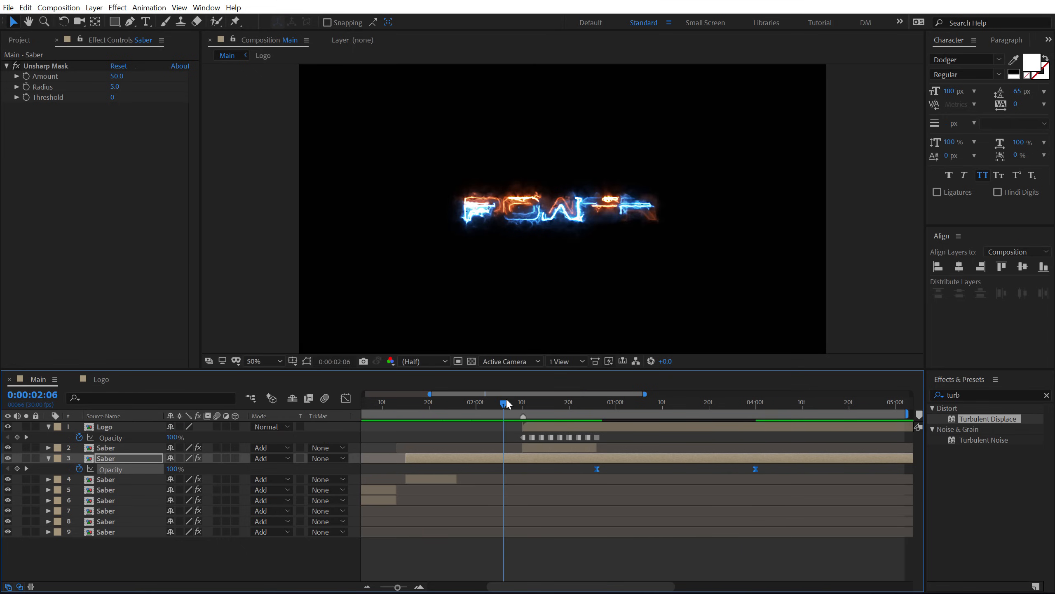
key(space)
click(420, 402)
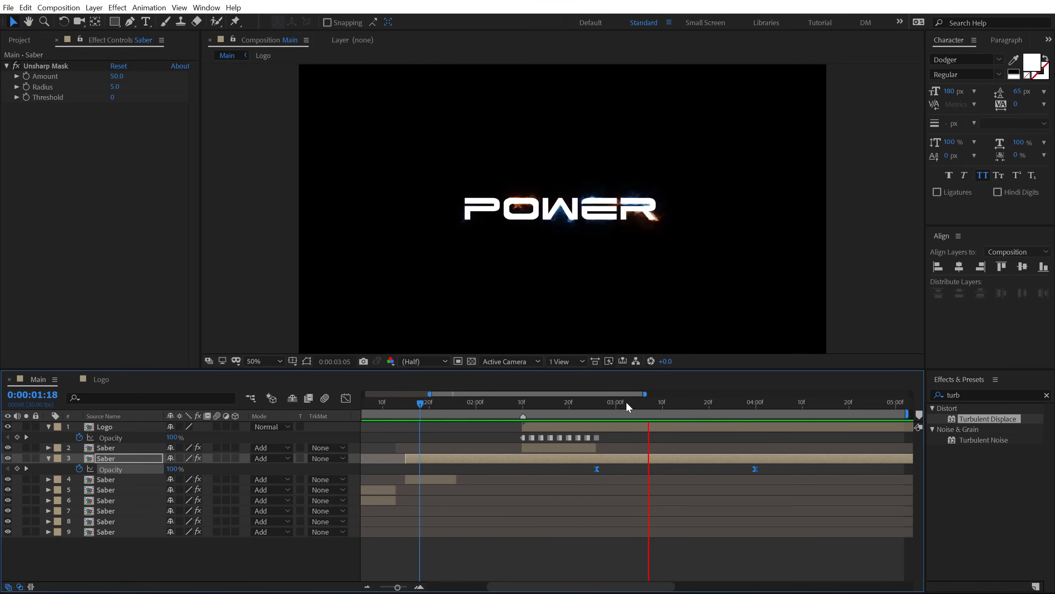
click(485, 402)
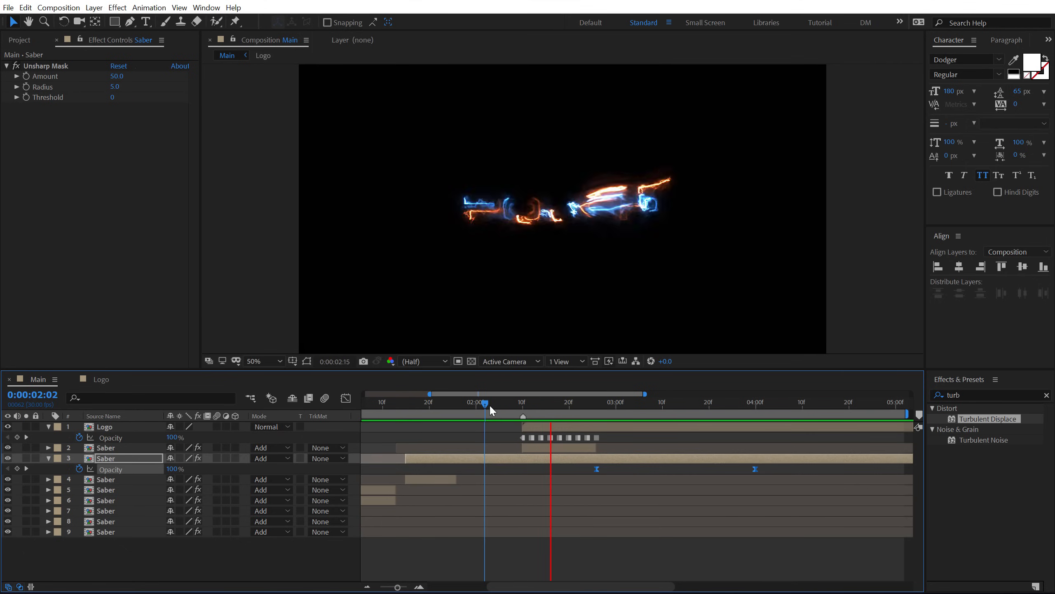
drag(492, 409, 771, 420)
key(minus)
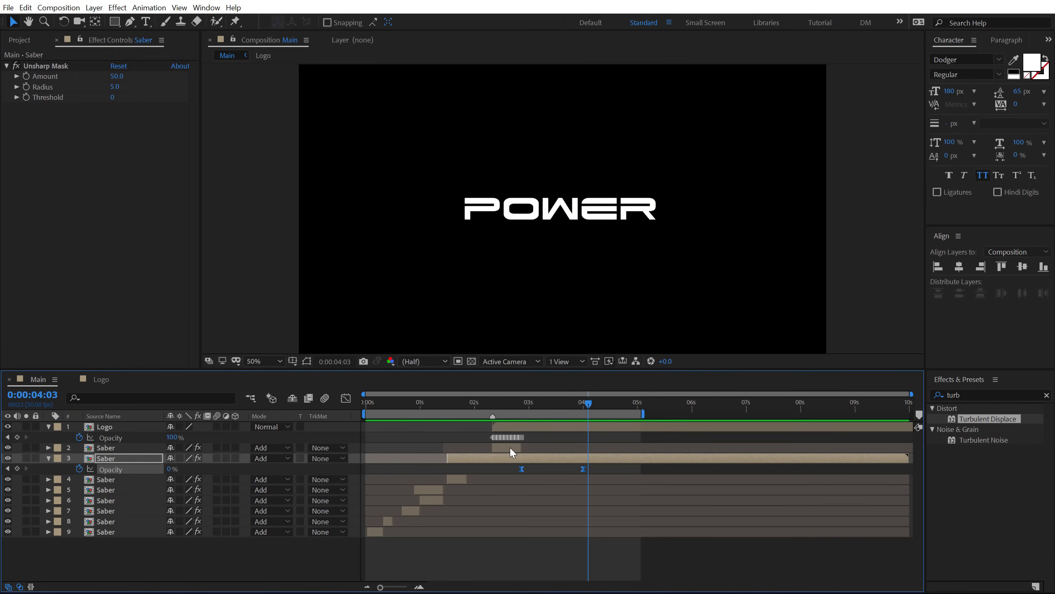
Step: Collapse all layers' properties, preview the whole animation from the start, and park the time at 0:00:01:05
key(ctrl+a)
key(u)
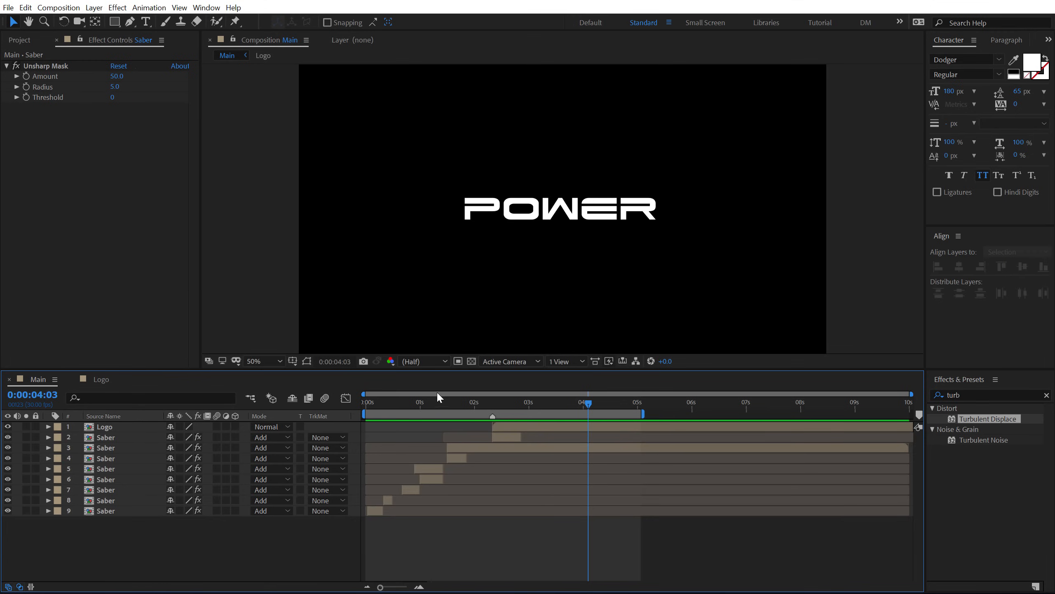
key(Home)
key(space)
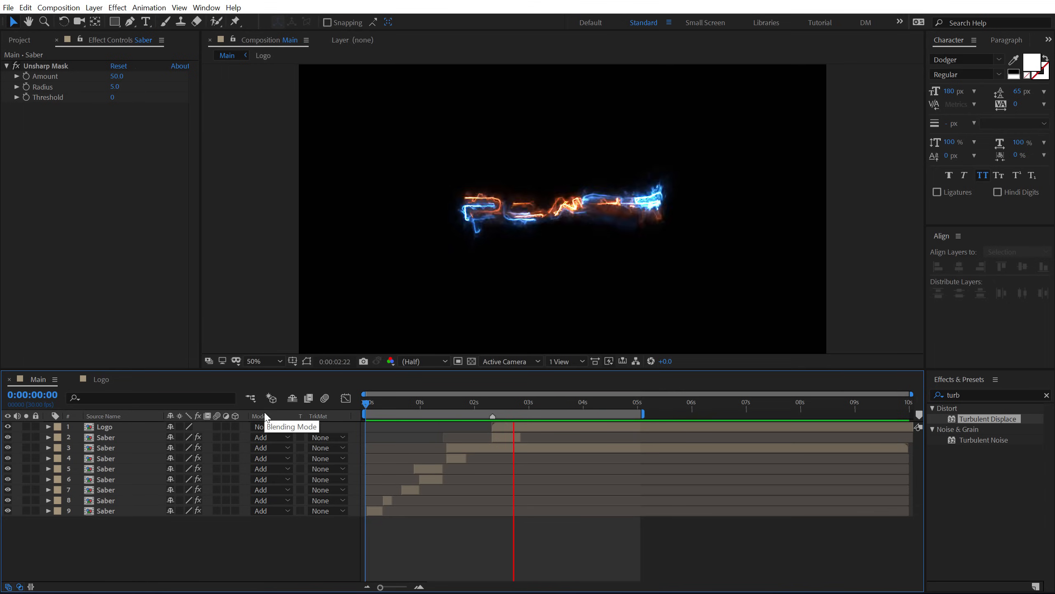
drag(492, 402, 430, 413)
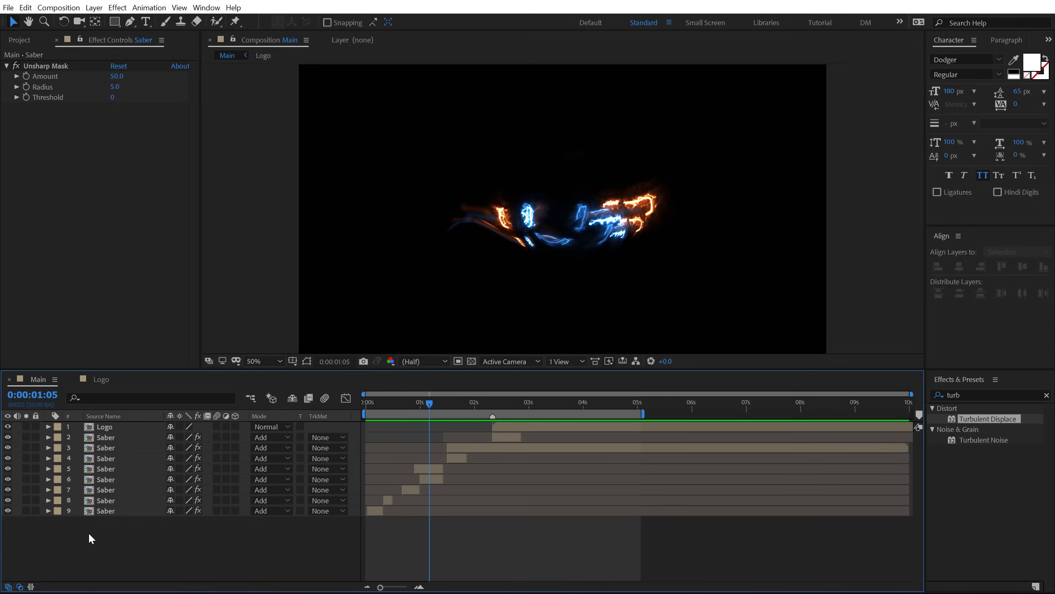
Step: Create a 2560 x 1440 solid named BG in colour 0B0B0B and place it beneath all other layers
key(ctrl+y)
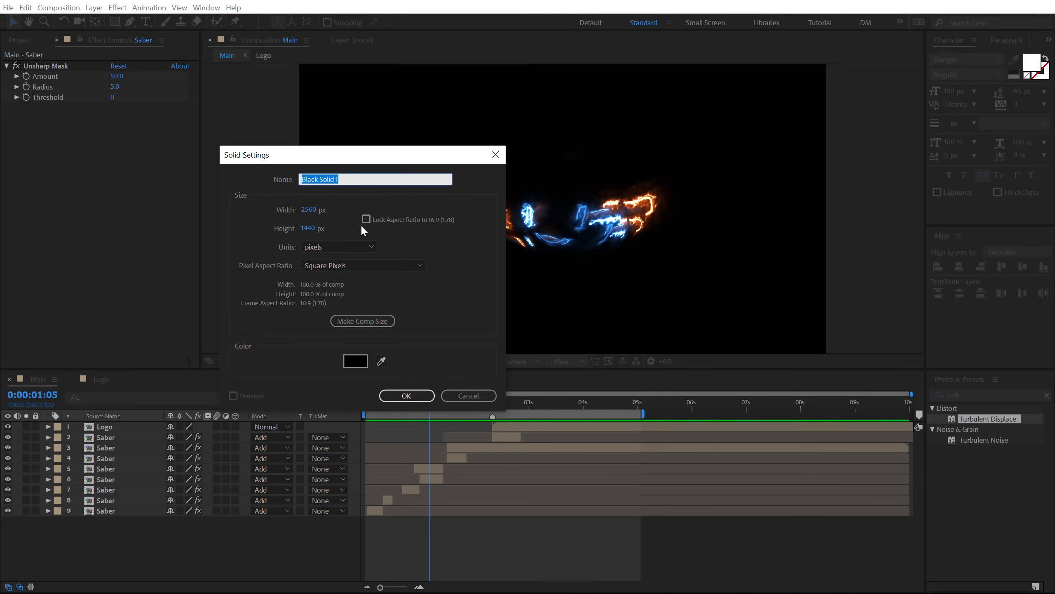
text(BG)
click(345, 363)
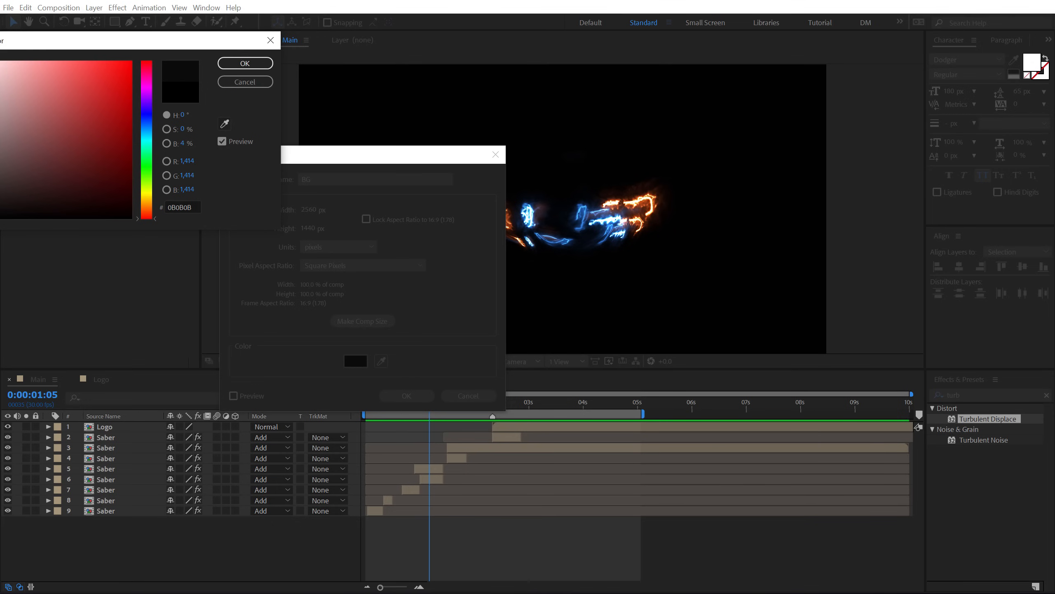
click(245, 62)
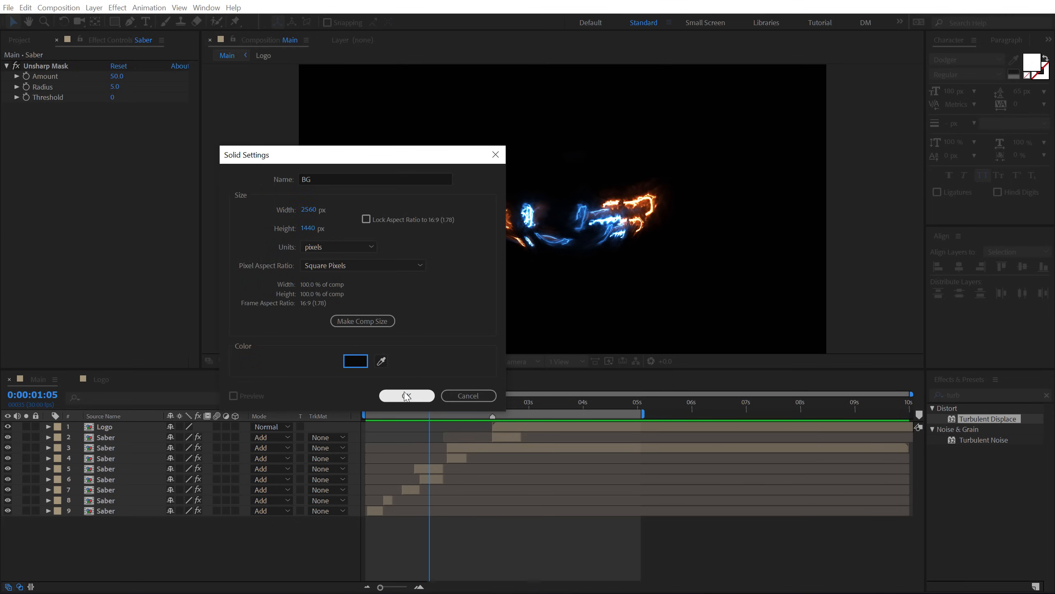
click(406, 396)
drag(104, 426, 135, 533)
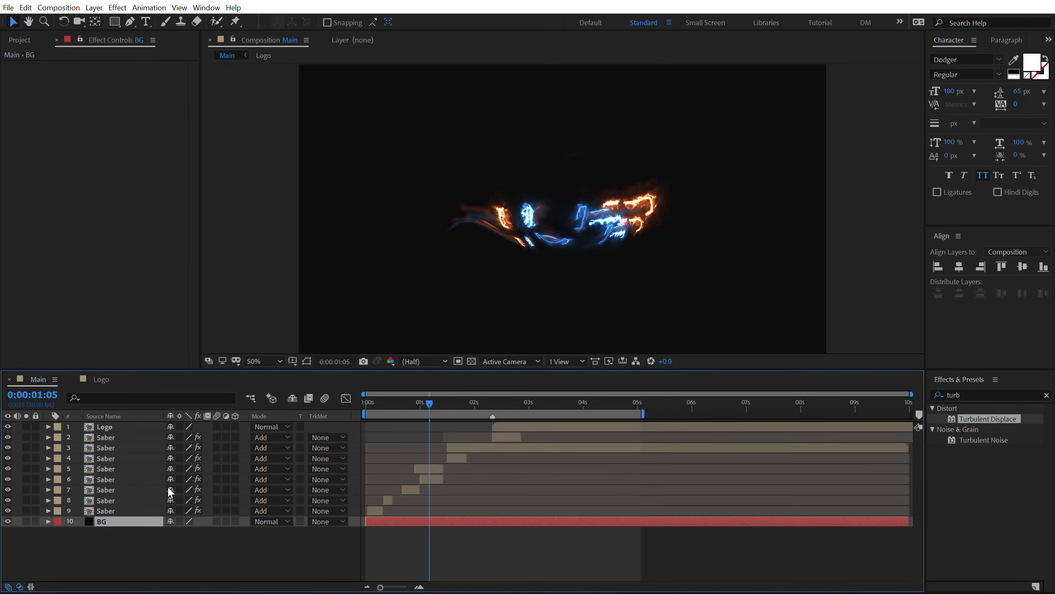
Step: Add an adjustment layer above all layers and name it Glow
right_click(112, 552)
mouse_move(160, 430)
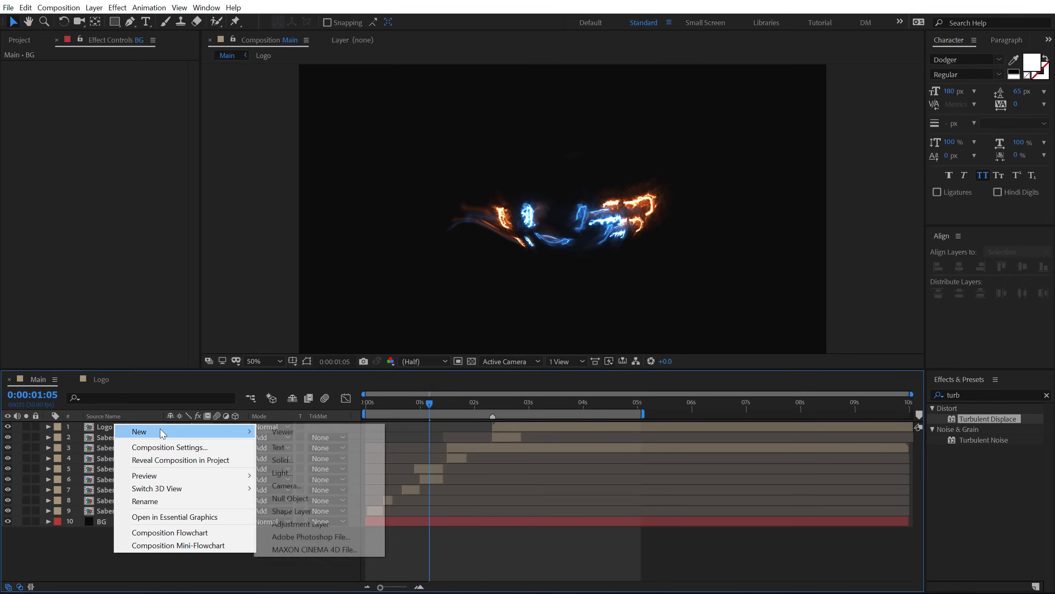
click(296, 524)
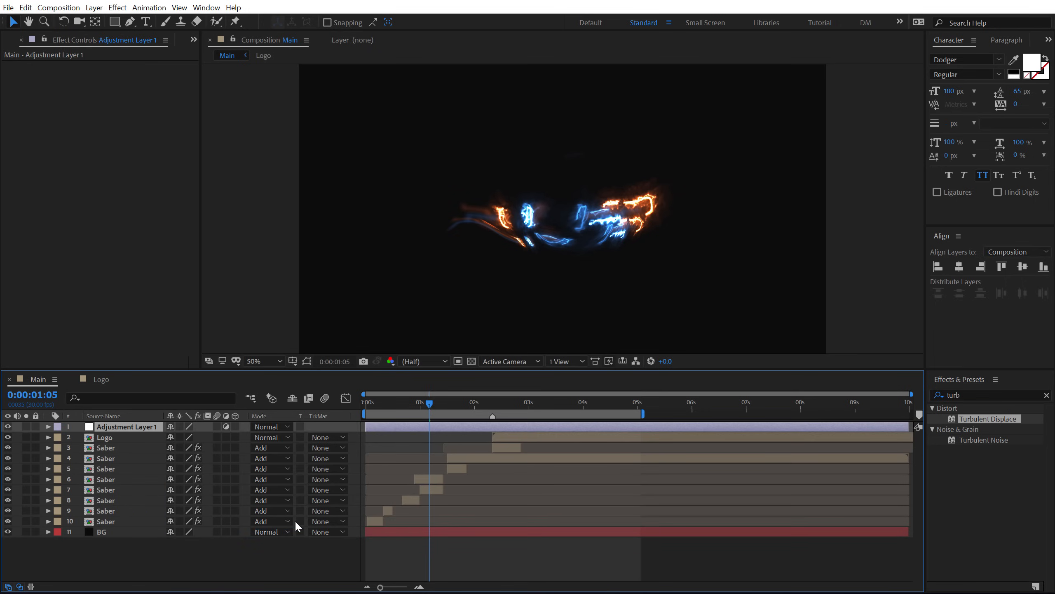
key(Return)
text(Glow)
key(Return)
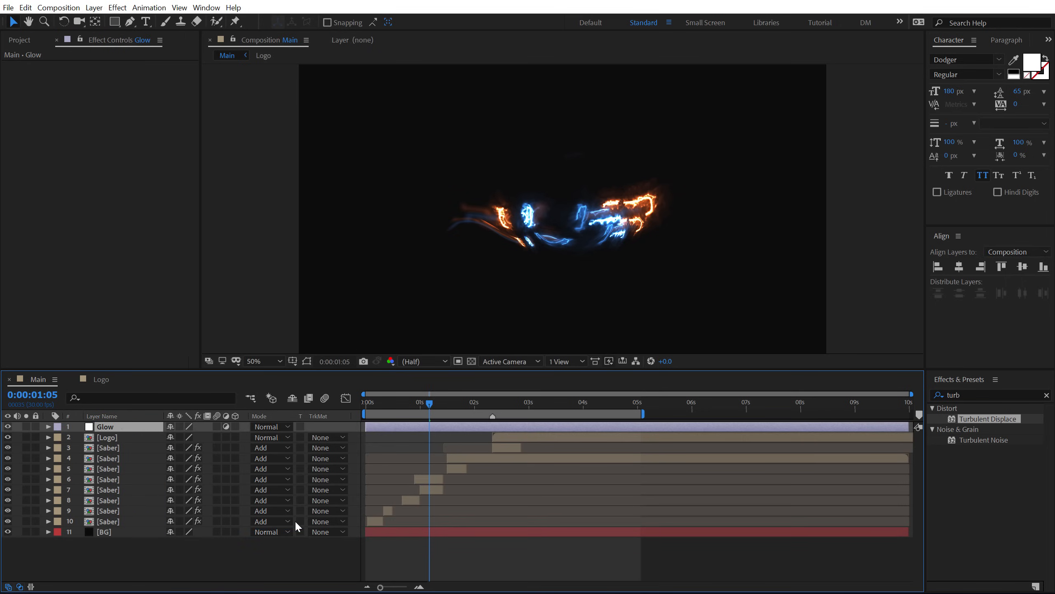
Step: Apply the Stylize Glow effect to the Glow adjustment layer, with Glow Radius 203 and Glow Threshold 52.2%
click(972, 396)
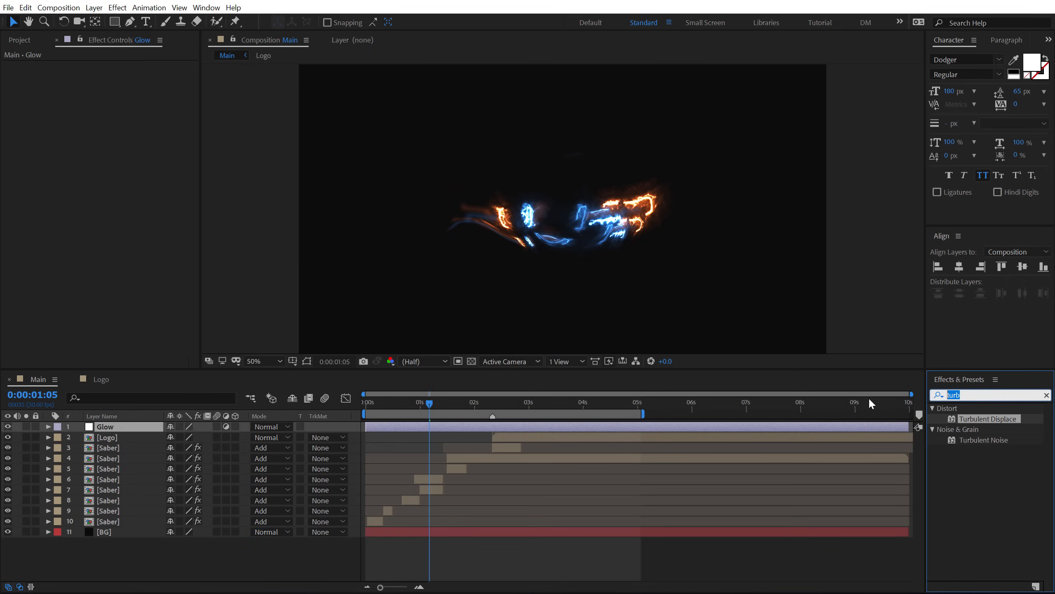
text(glow)
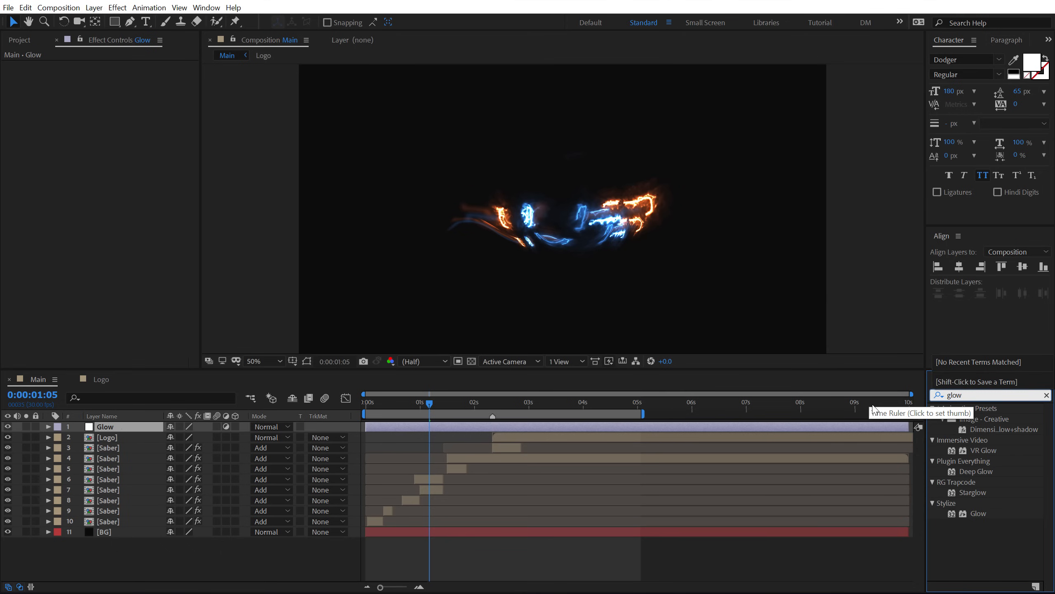
double_click(978, 513)
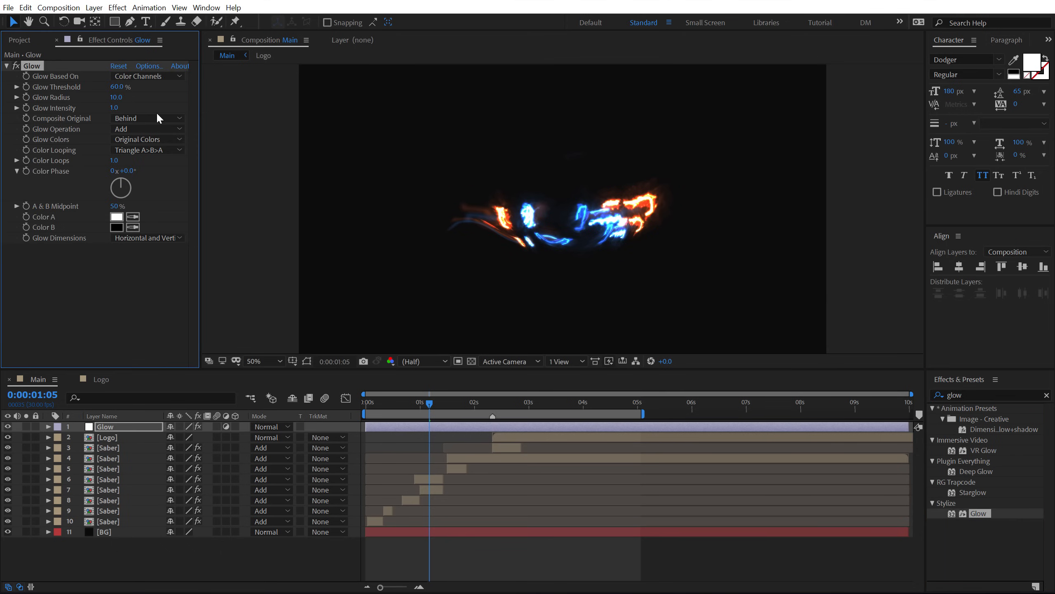
mouse_move(115, 101)
mouse_down()
mouse_move(232, 90)
mouse_move(101, 88)
mouse_up()
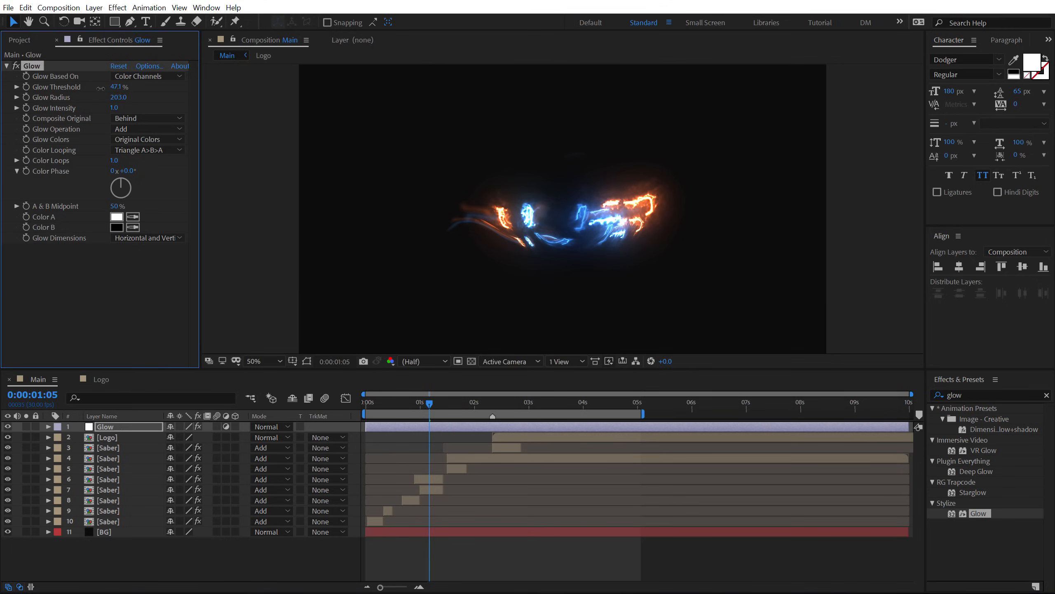
Step: Apply the Fill effect to the BG layer and set its colour to 060606
click(124, 531)
click(971, 394)
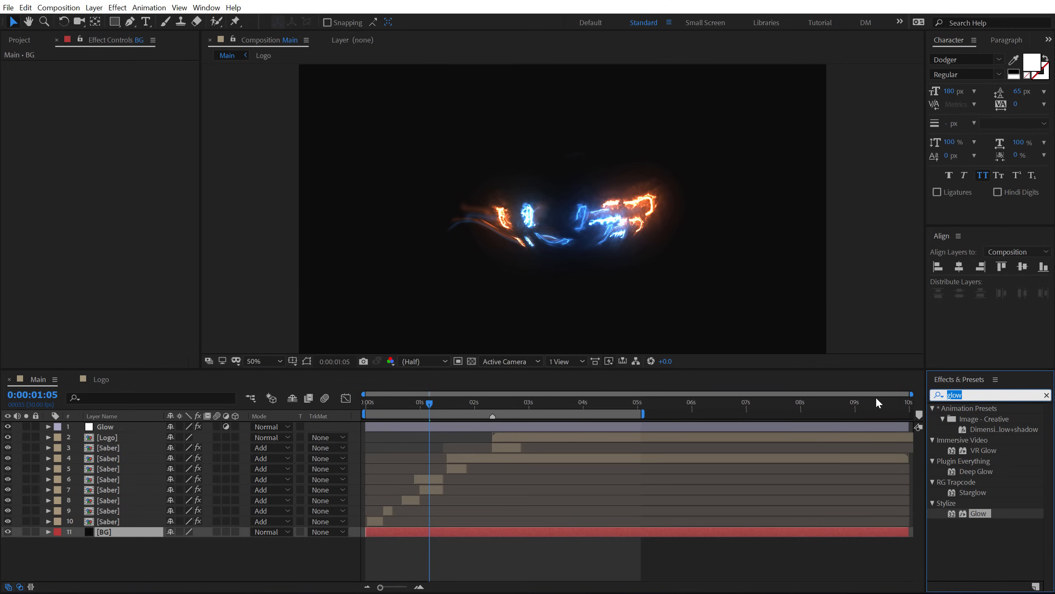
text(fill)
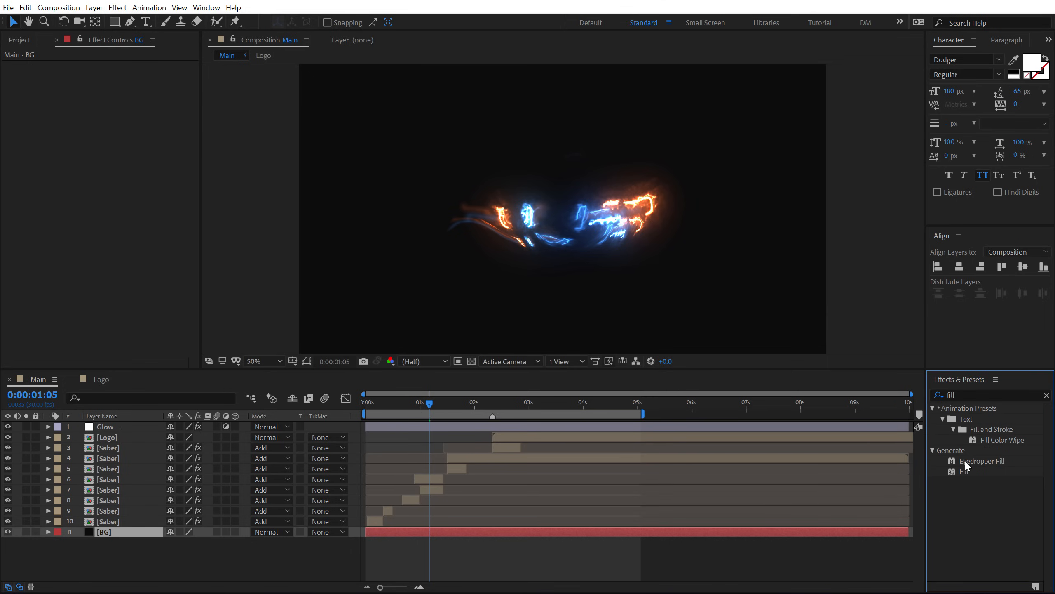
drag(964, 471, 321, 149)
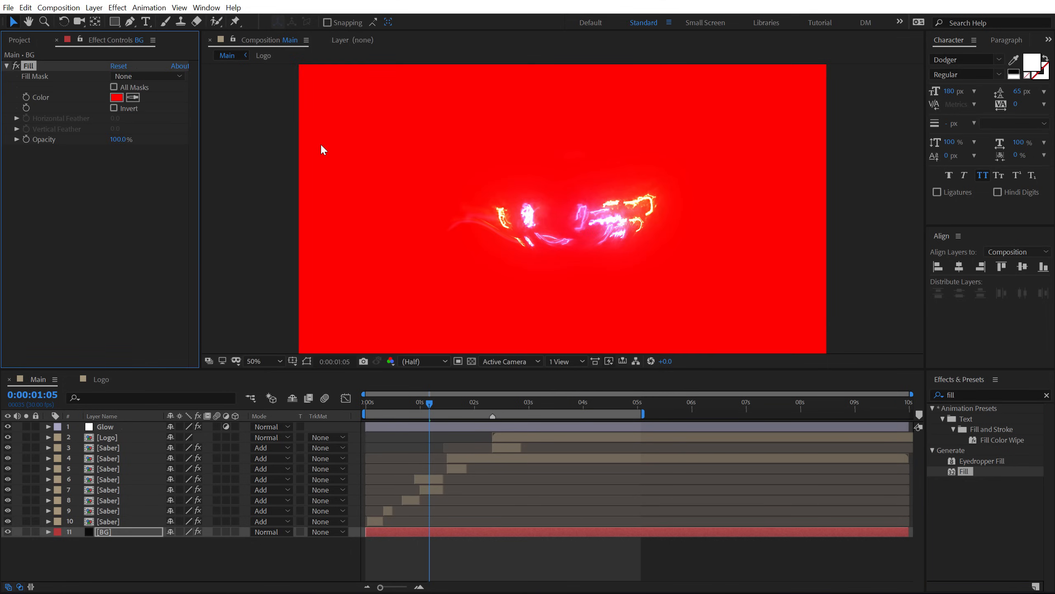
click(118, 100)
drag(1, 190, 0, 207)
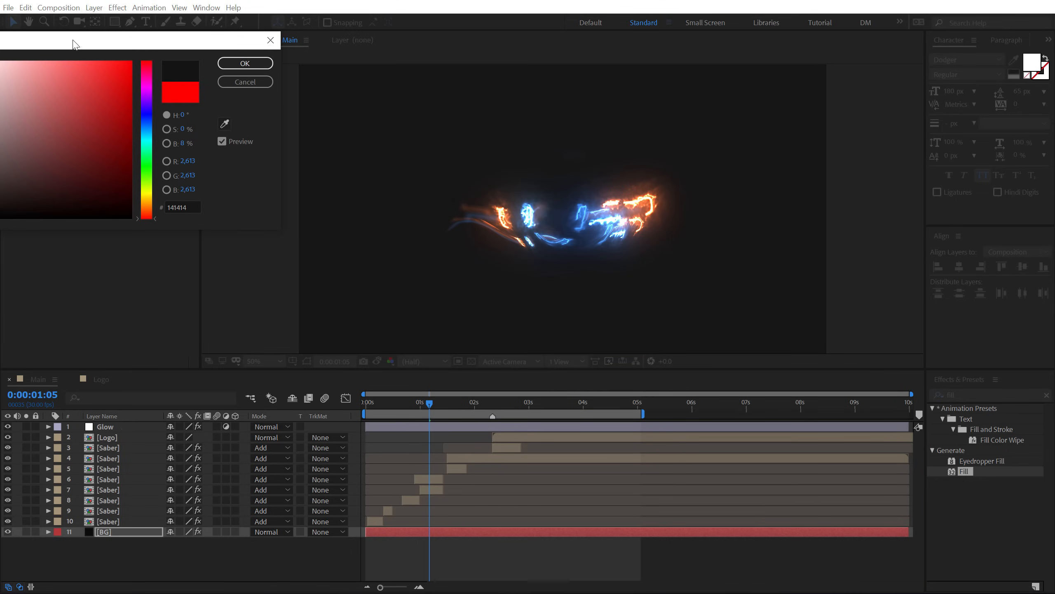
drag(73, 44, 145, 78)
drag(80, 225, 33, 248)
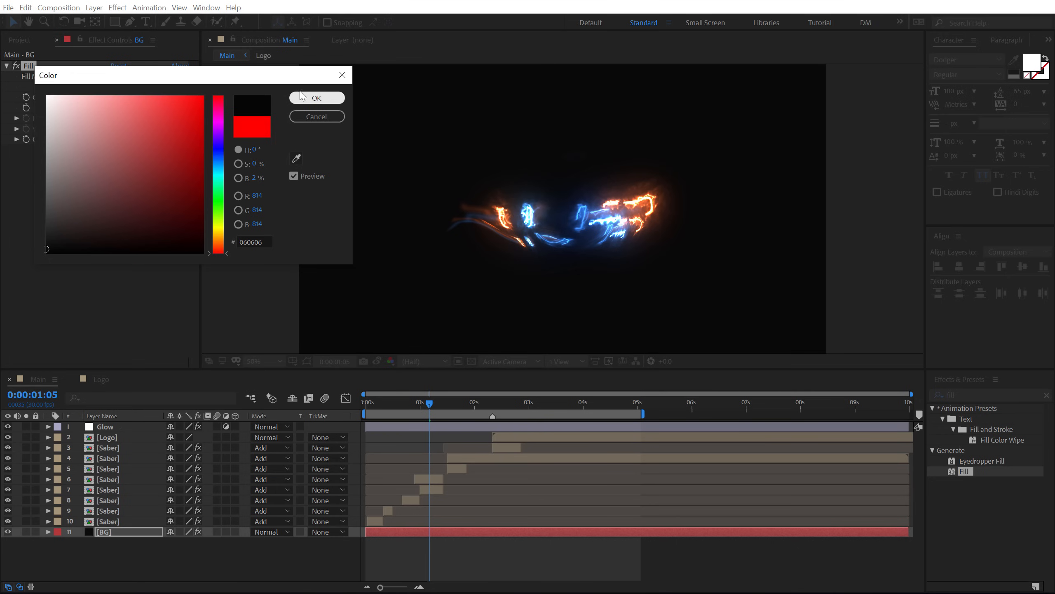
click(317, 98)
Step: Add a new adjustment layer above the Glow layer and name it CC
click(116, 428)
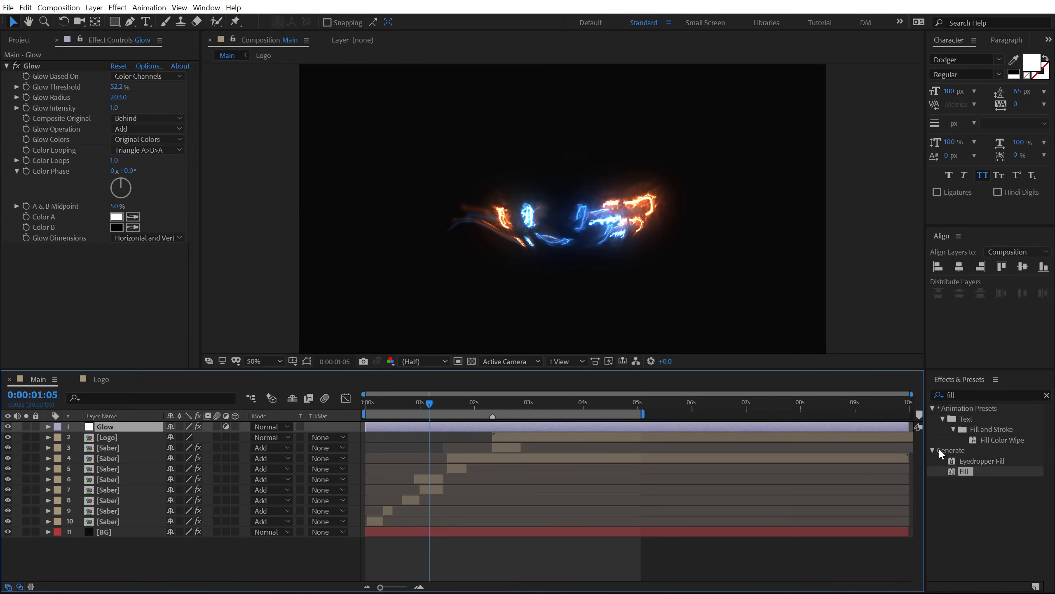
right_click(142, 560)
mouse_move(196, 442)
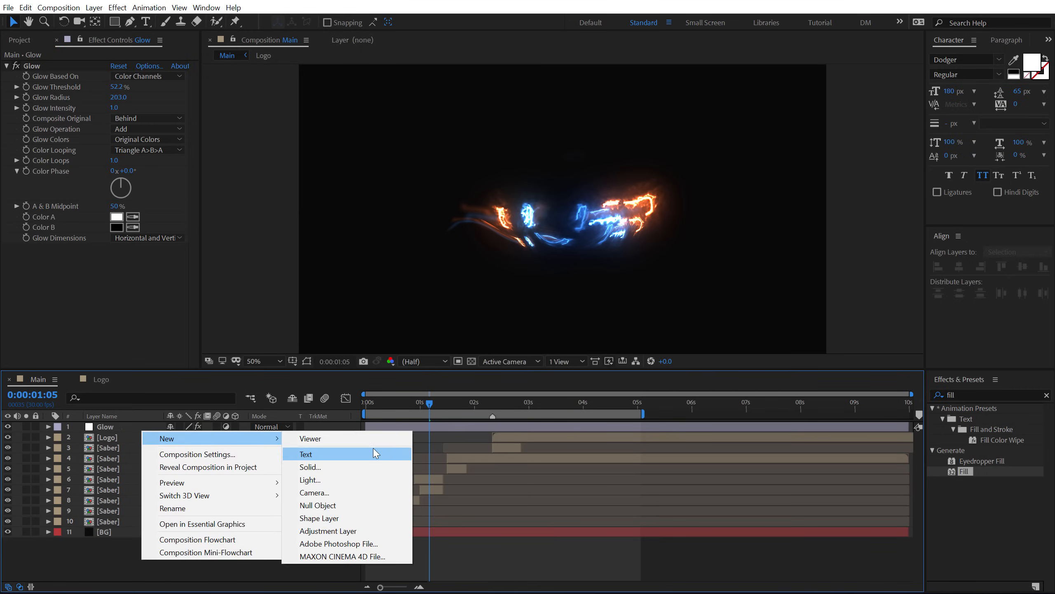
click(341, 531)
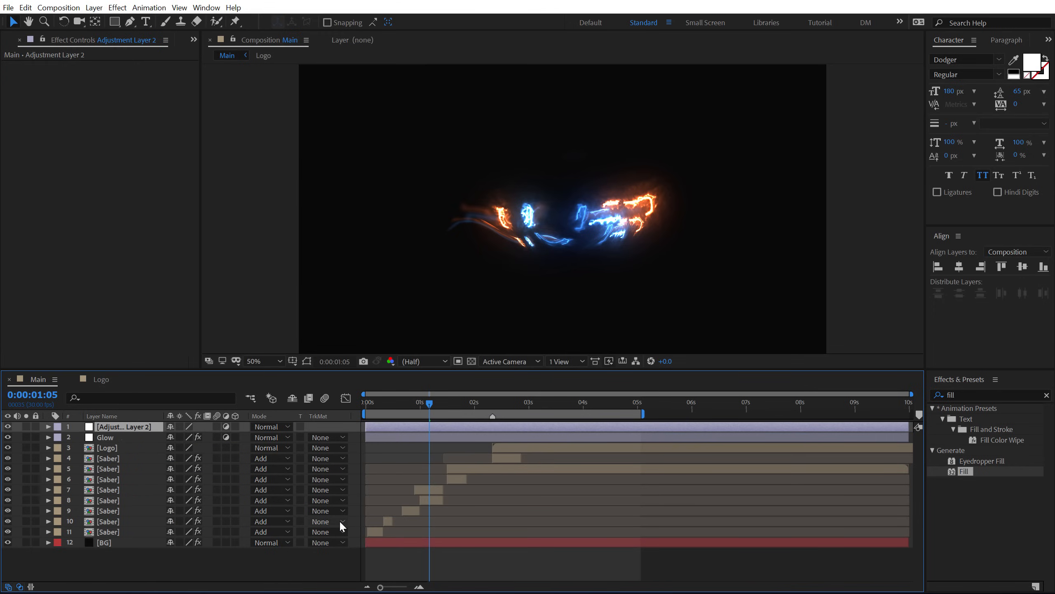
key(Return)
text(CC)
key(Return)
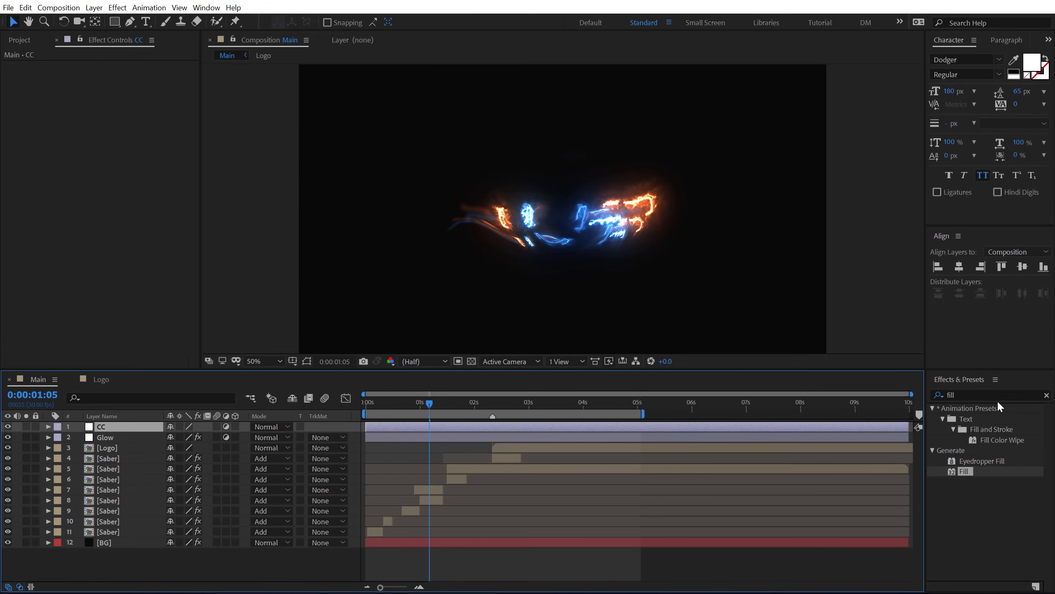
Step: Apply the Curves effect to the CC layer and shape its RGB curve into a gentle contrast S-curve
drag(966, 396, 884, 398)
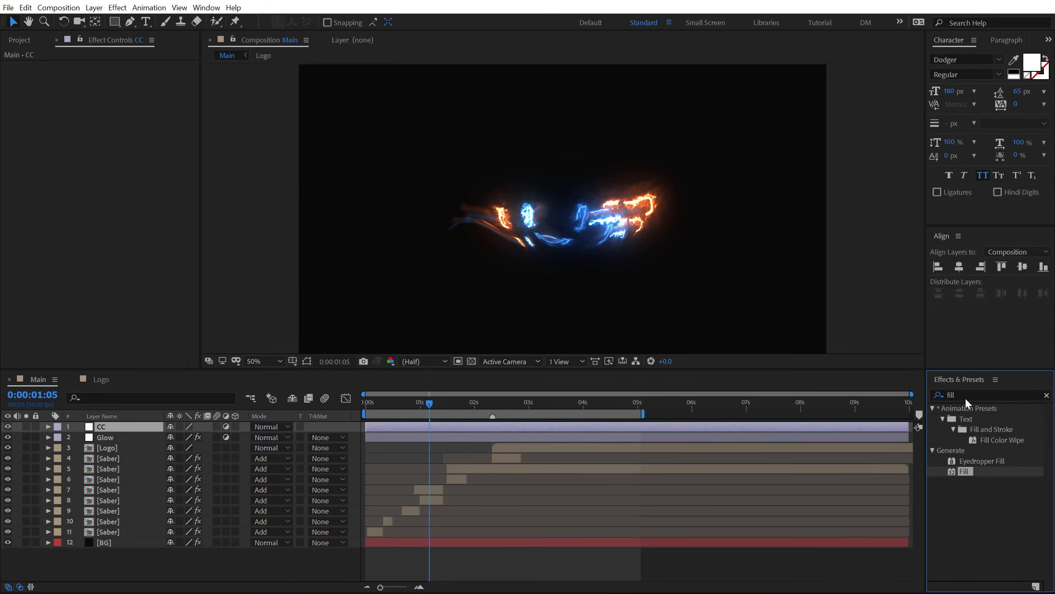
drag(965, 398, 882, 391)
text(curv)
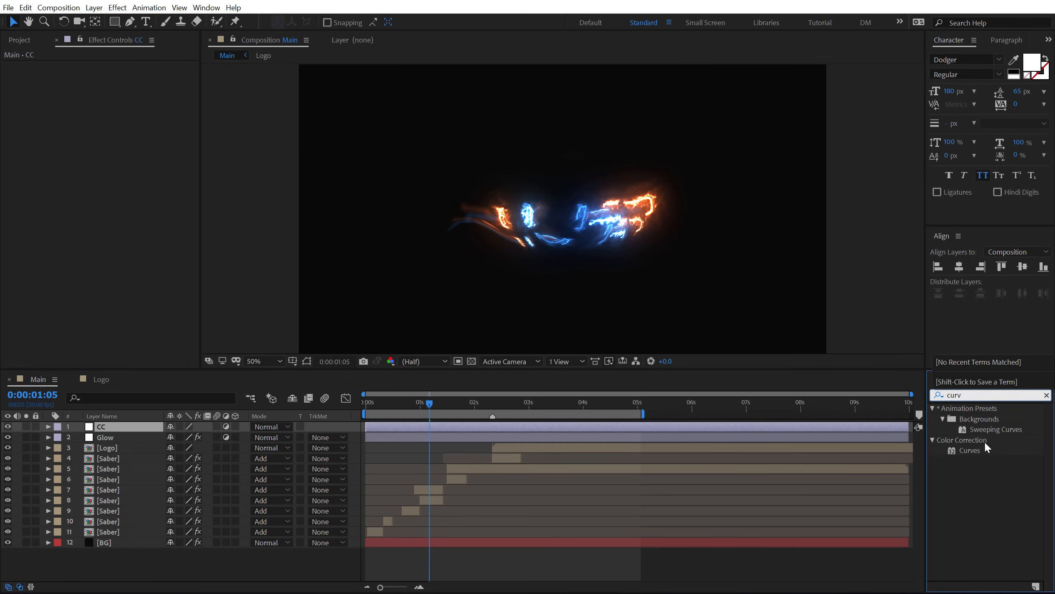
drag(986, 448, 314, 112)
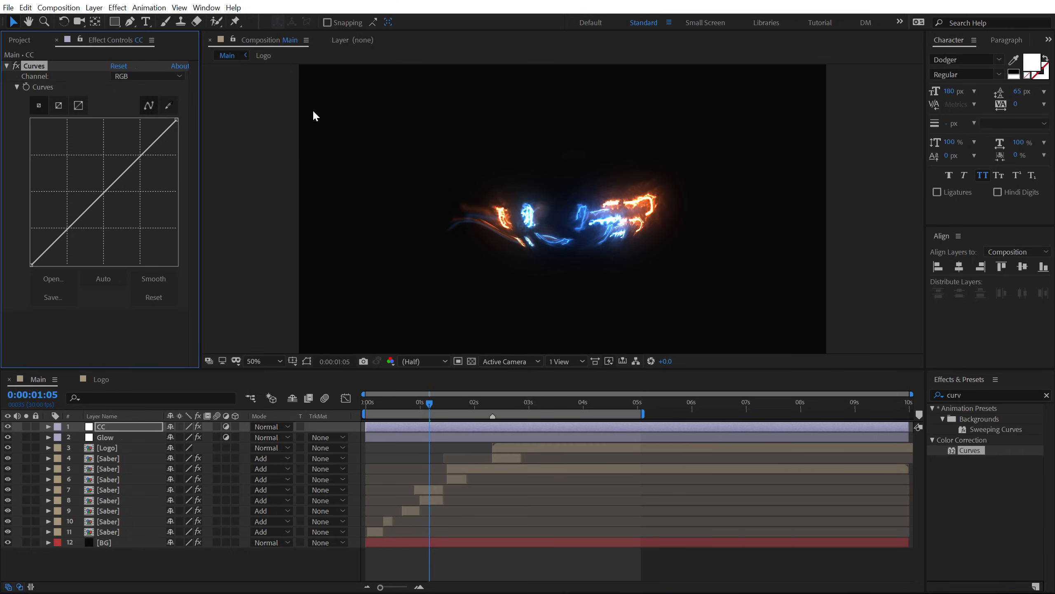
drag(65, 230, 75, 237)
drag(140, 164, 130, 160)
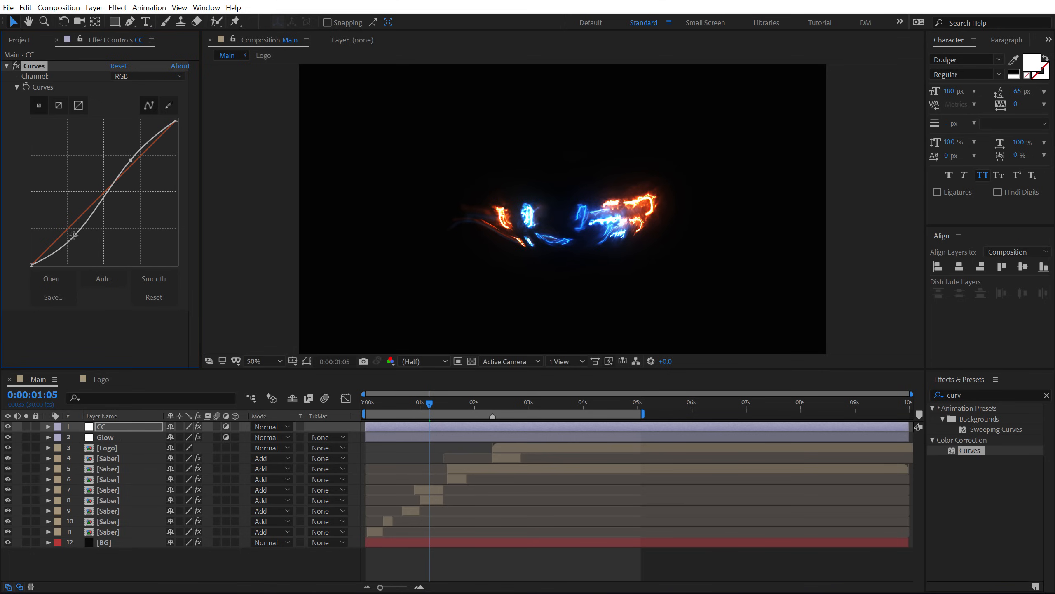
drag(73, 235, 69, 238)
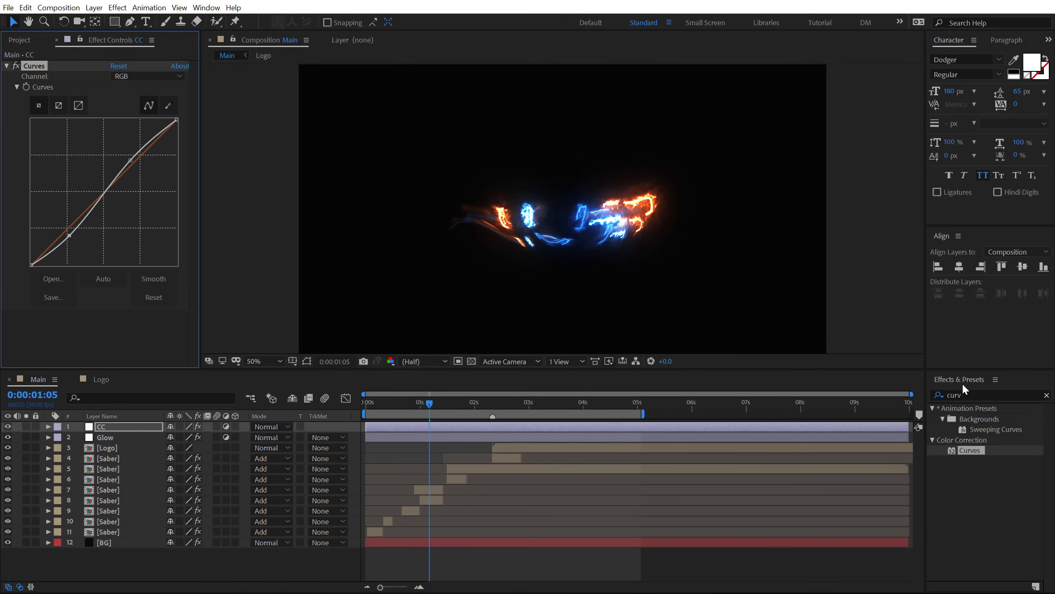
Step: Apply the Noise effect to the CC layer with Amount of Noise 3%
click(970, 391)
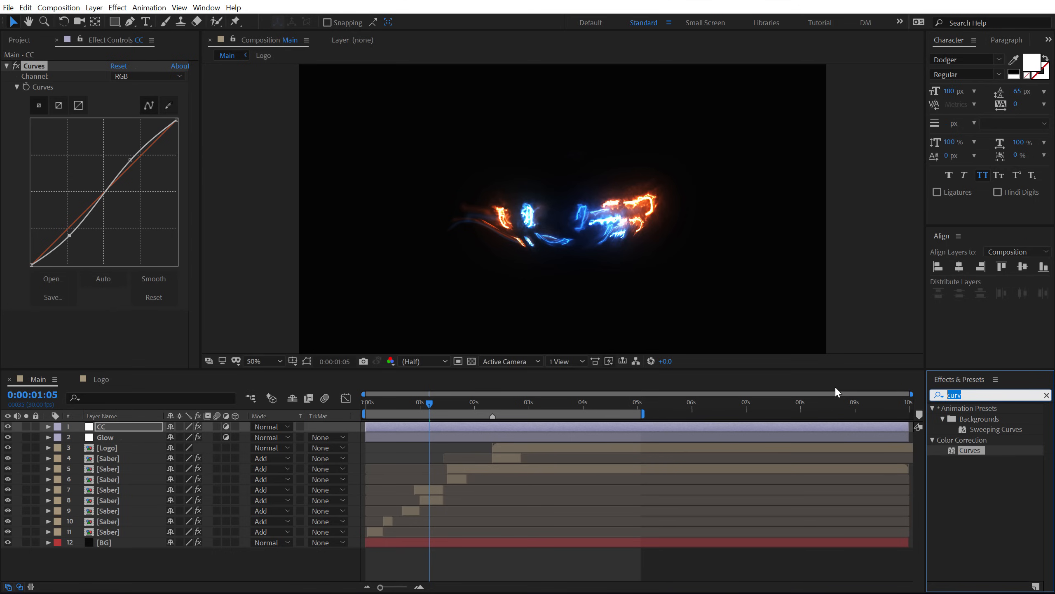
text(noise)
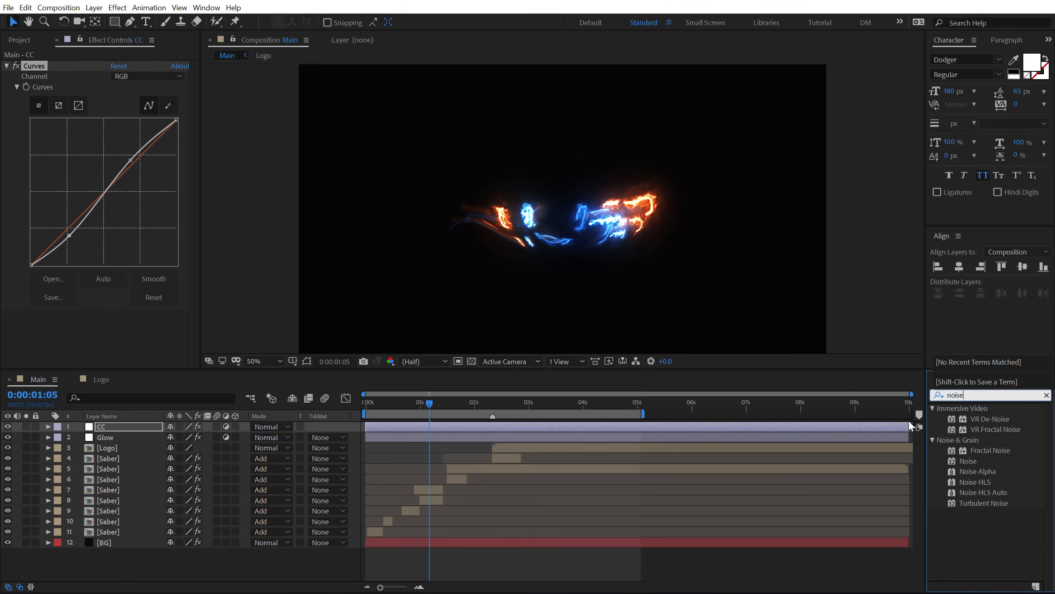
double_click(967, 461)
click(117, 327)
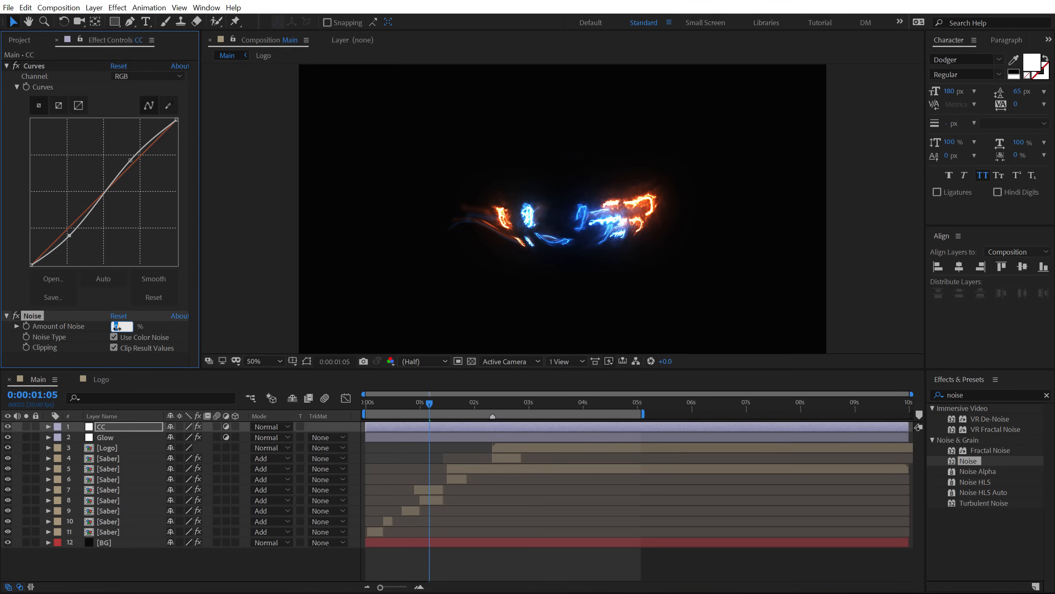
text(4)
key(Return)
scroll(487, 236, up, 1)
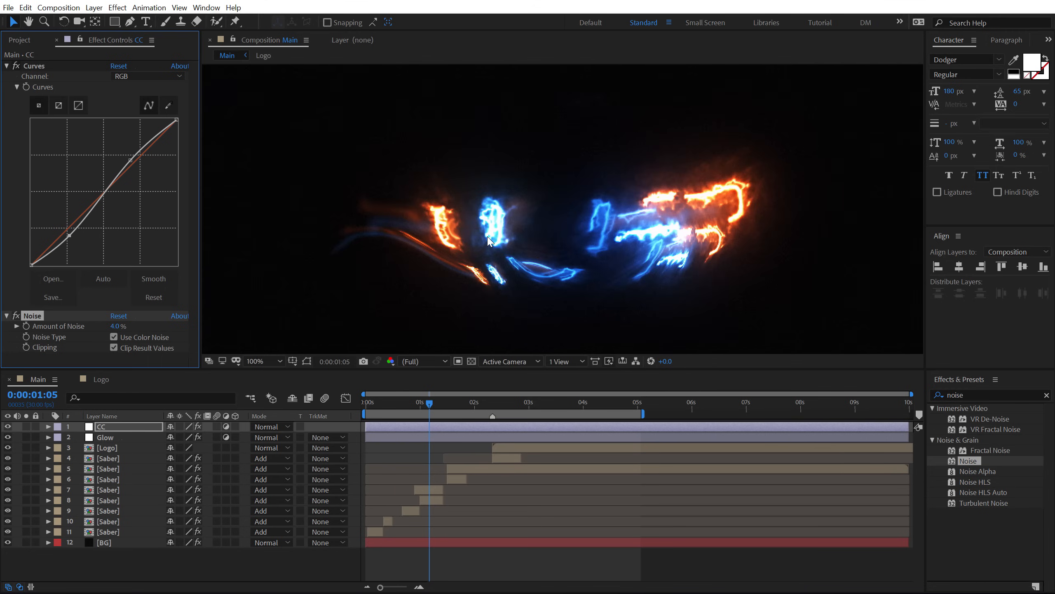
click(118, 326)
text(3)
key(Return)
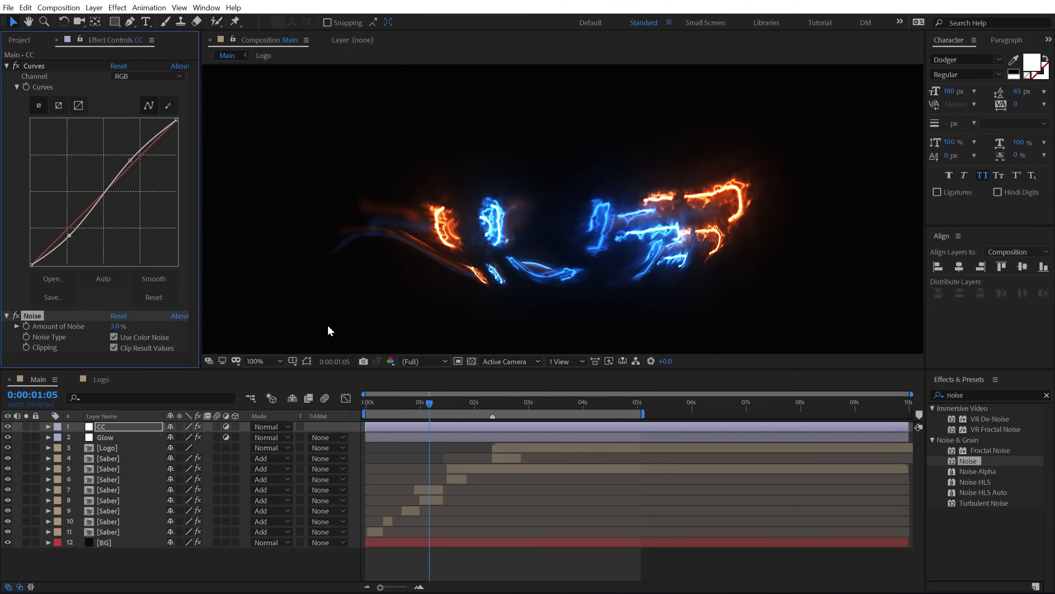
scroll(529, 282, down, 1)
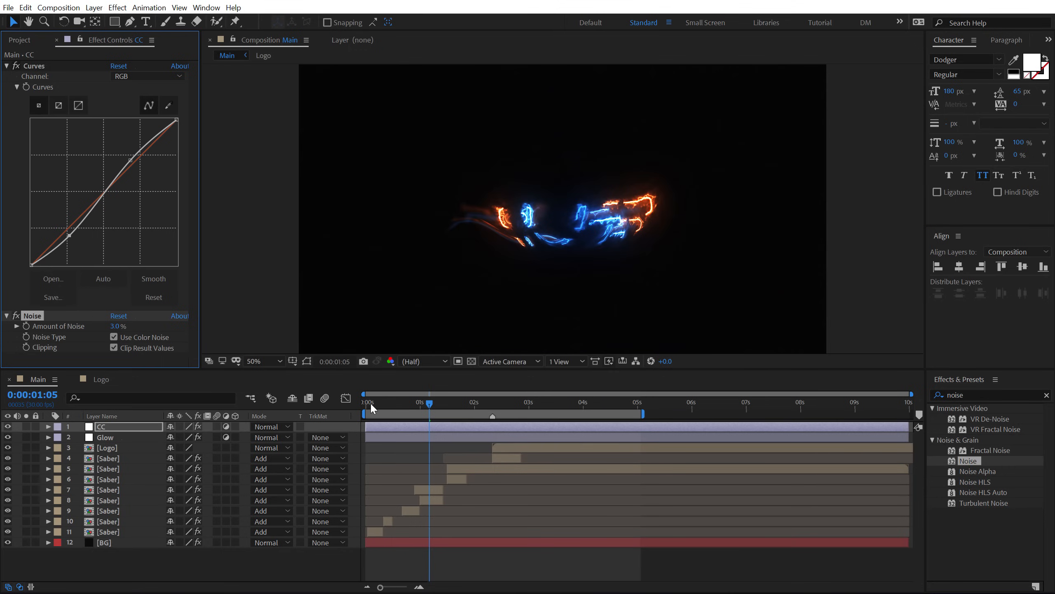
Step: Move the current time to 0:00:02:27 and select the Glow adjustment layer
drag(374, 400, 523, 393)
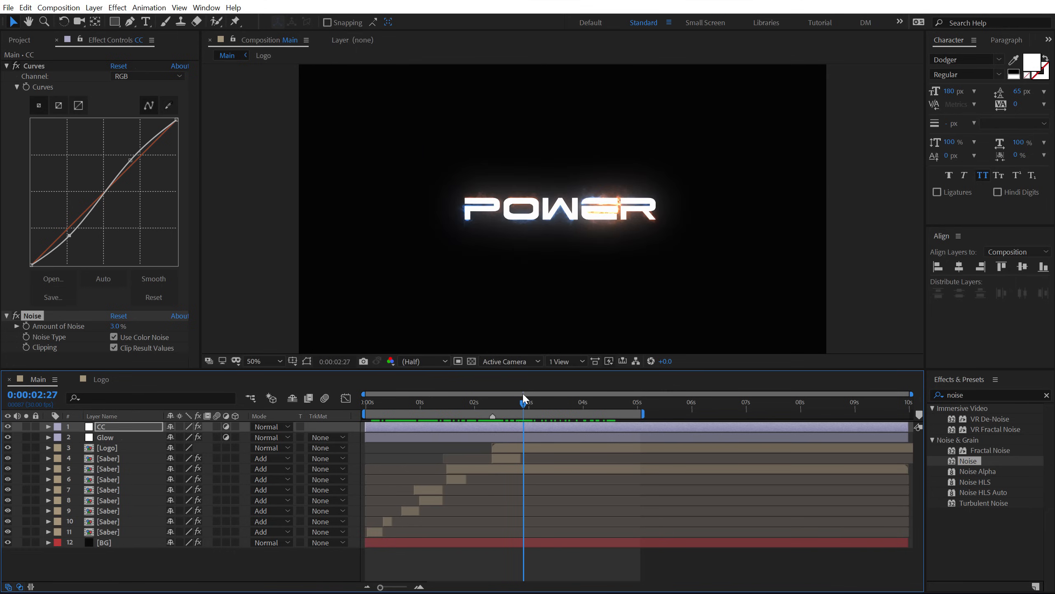
click(105, 437)
key(t)
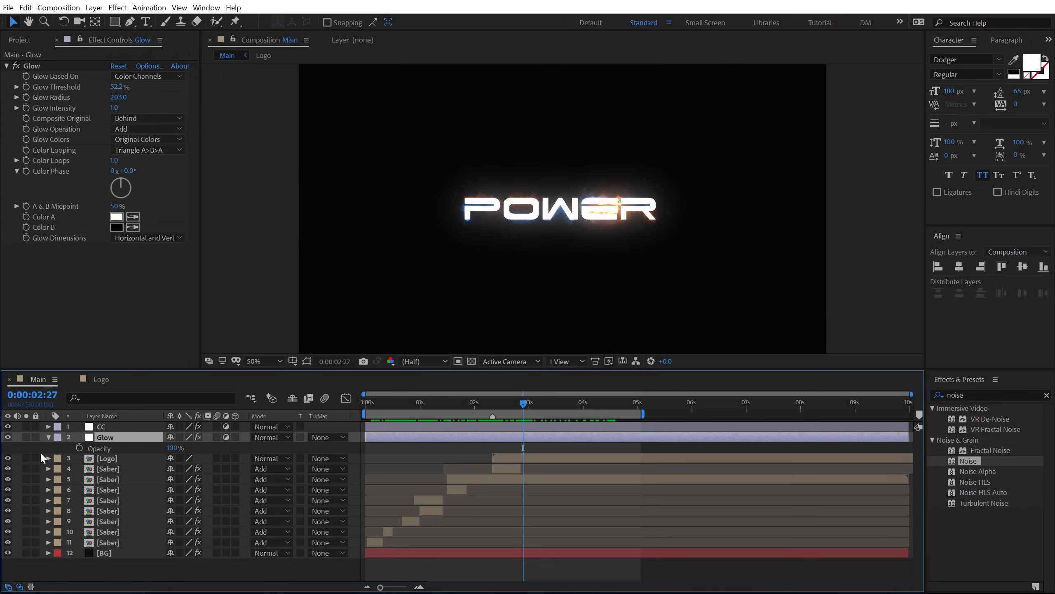
click(78, 448)
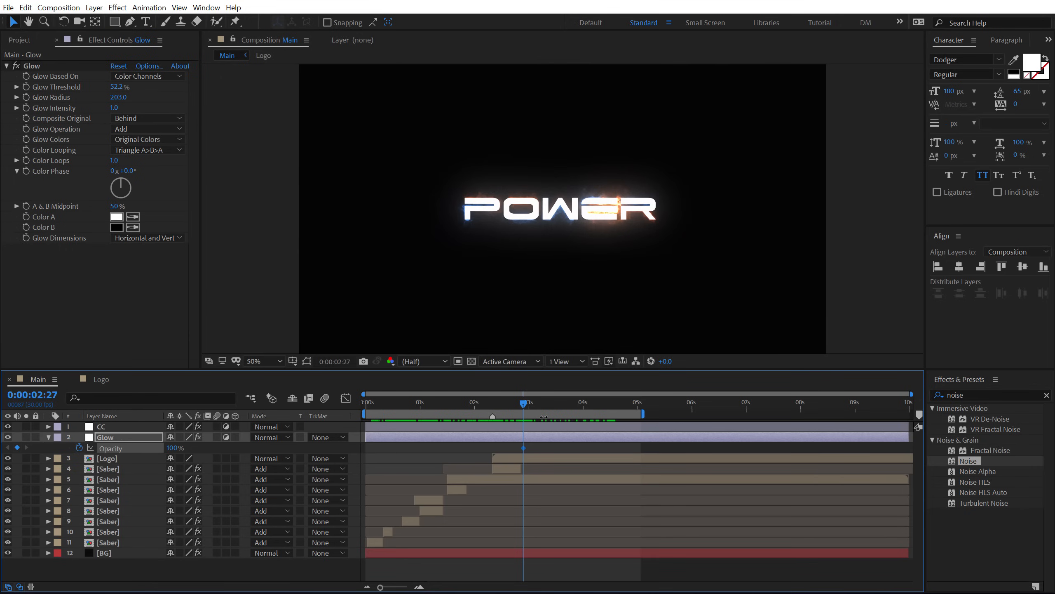
click(79, 447)
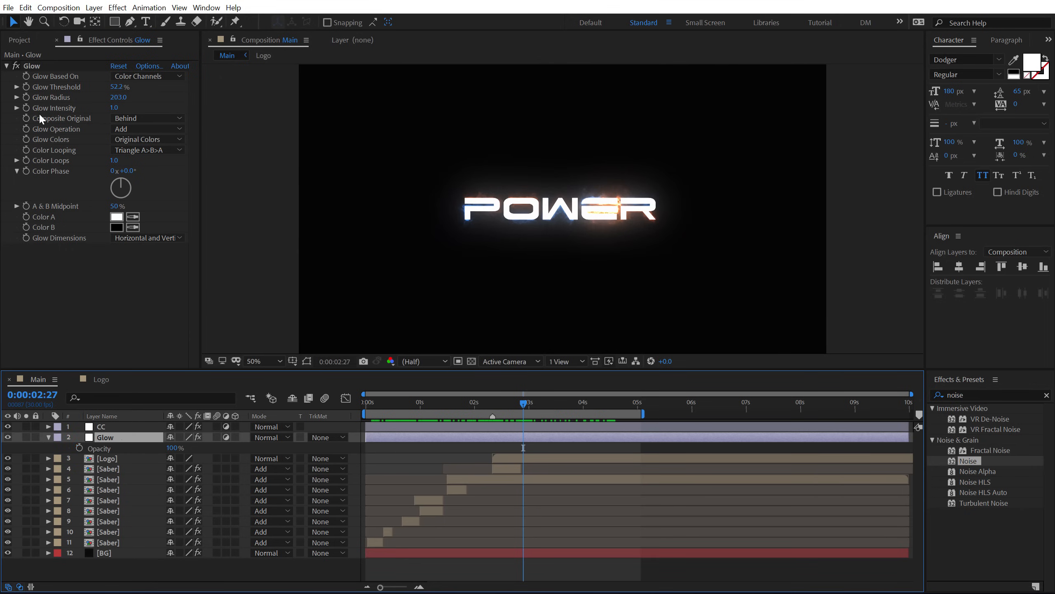
Step: Animate the Glow layer's Glow Intensity from 1.0 at 0:00:02:27 to 0 at 0:00:04:01, with Easy Ease on both keyframes
click(25, 108)
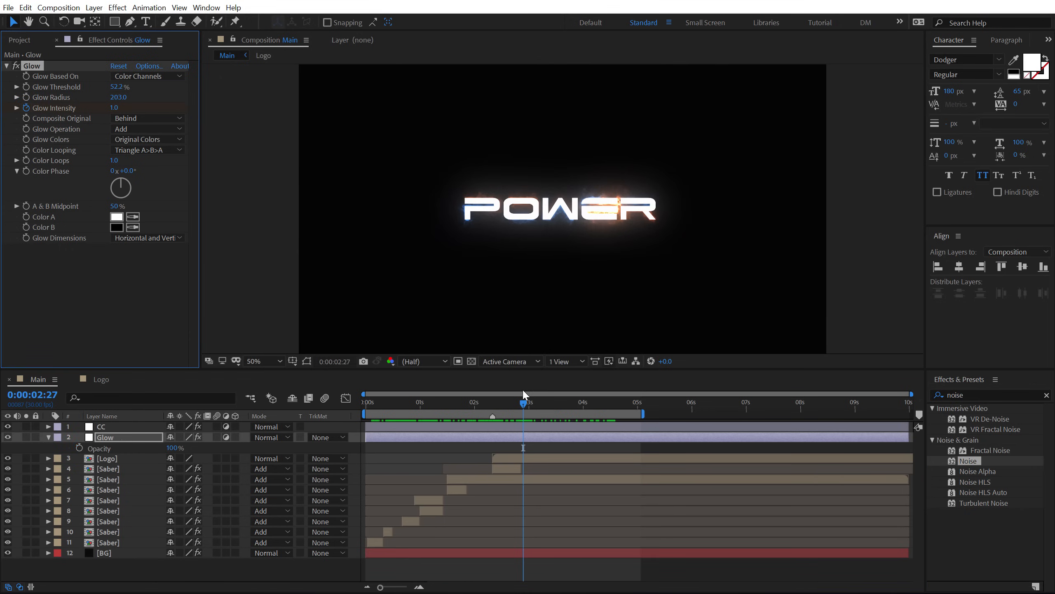
drag(523, 394, 586, 413)
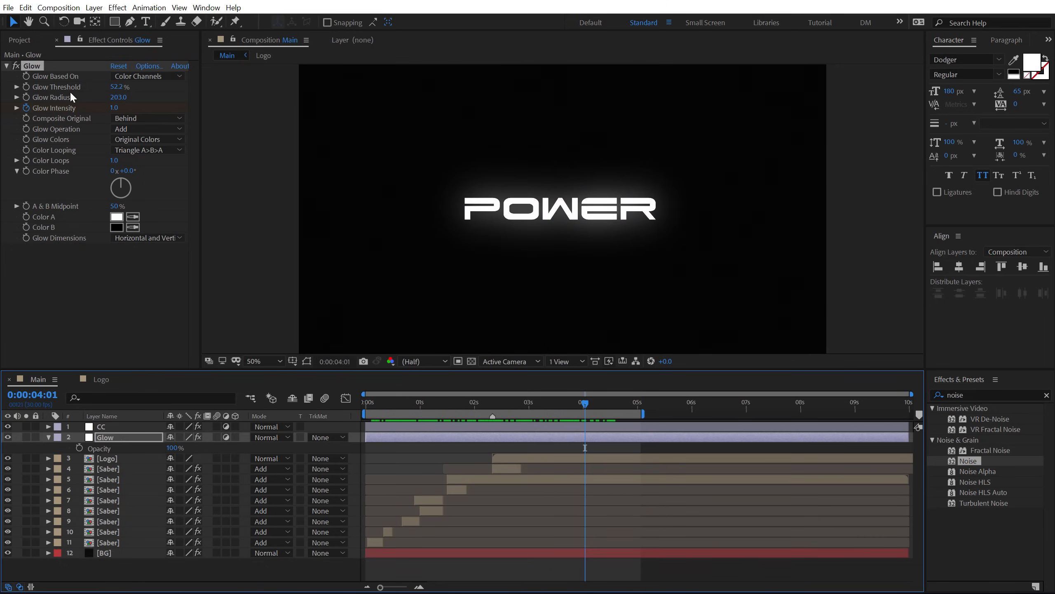
drag(115, 112, 29, 118)
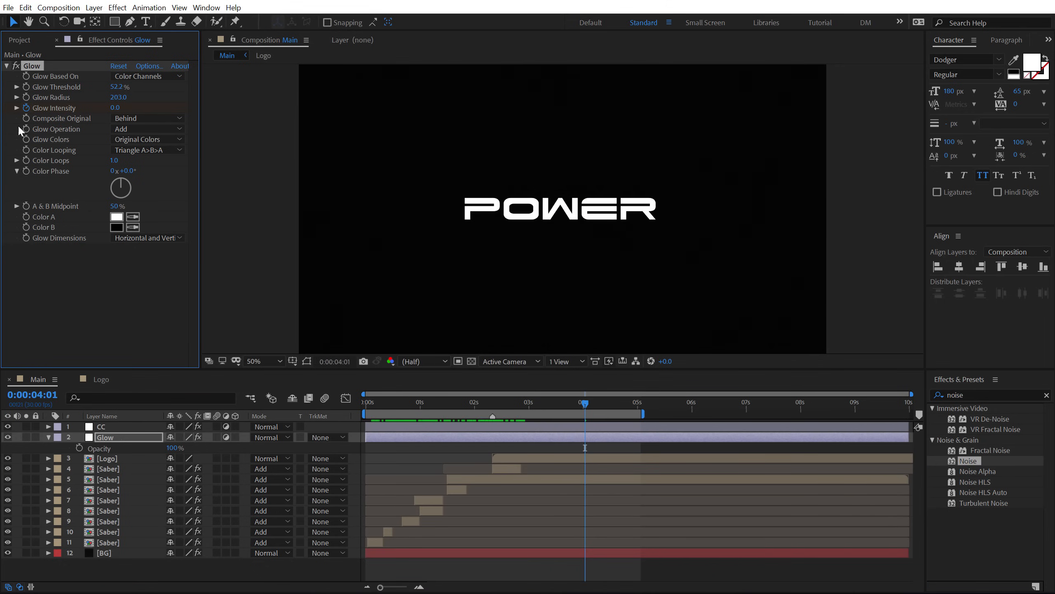
key(u)
drag(492, 449, 648, 484)
key(F9)
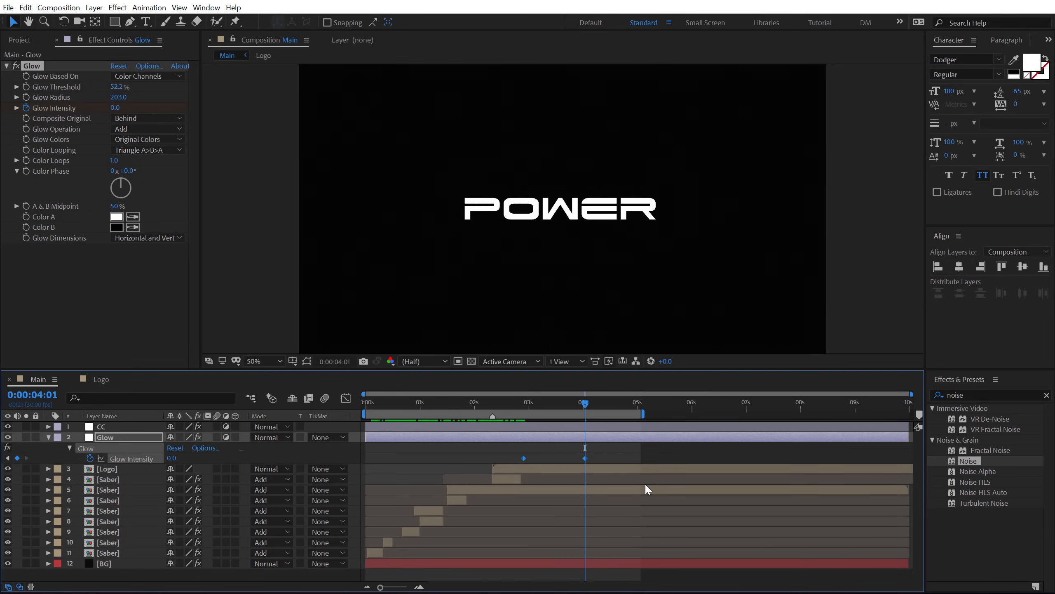
Step: Shift the first Glow Intensity keyframe earlier, to about 2.5 seconds, preview the fade, and collapse the Glow layer
mouse_move(488, 404)
mouse_down()
mouse_move(573, 411)
mouse_move(482, 405)
mouse_move(553, 403)
mouse_move(500, 415)
mouse_up()
drag(523, 457, 500, 458)
drag(499, 402, 605, 414)
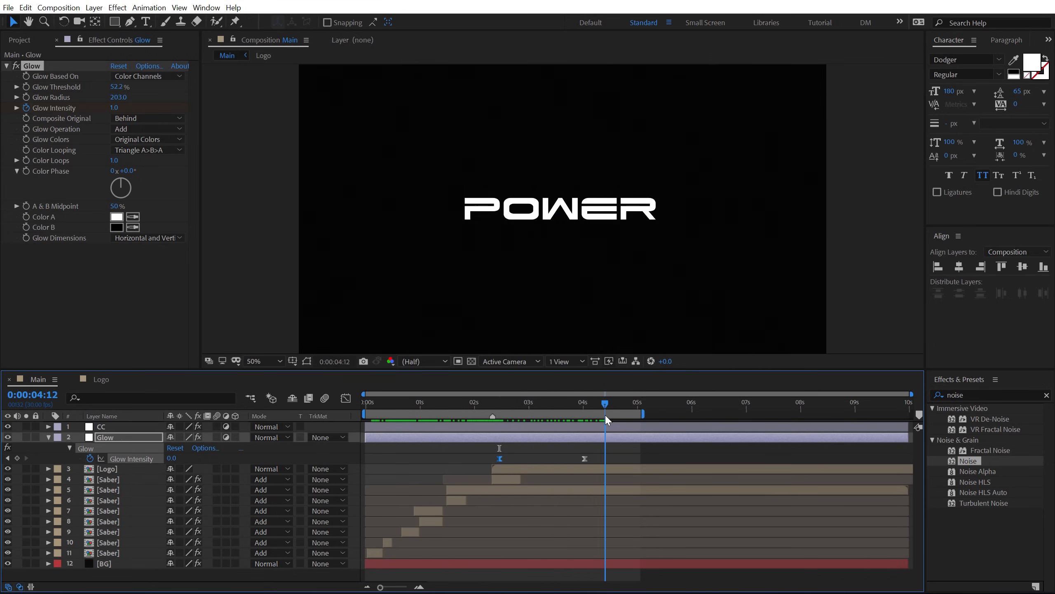
click(48, 437)
Step: Add another adjustment layer at the top of the layer stack and name it T
click(117, 567)
right_click(117, 567)
mouse_move(166, 445)
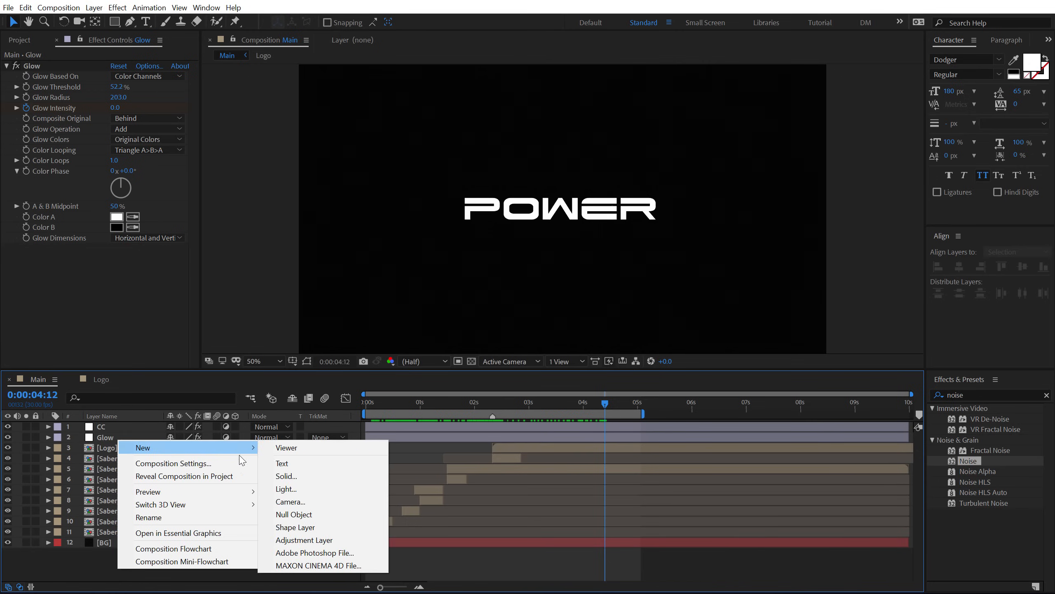
click(297, 540)
key(Return)
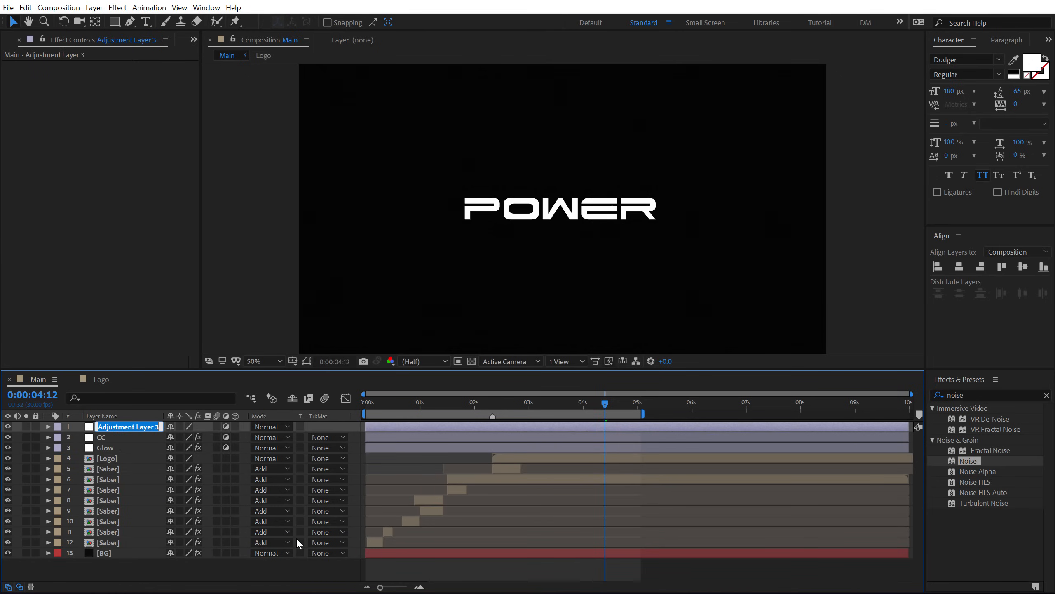
text(T)
key(Return)
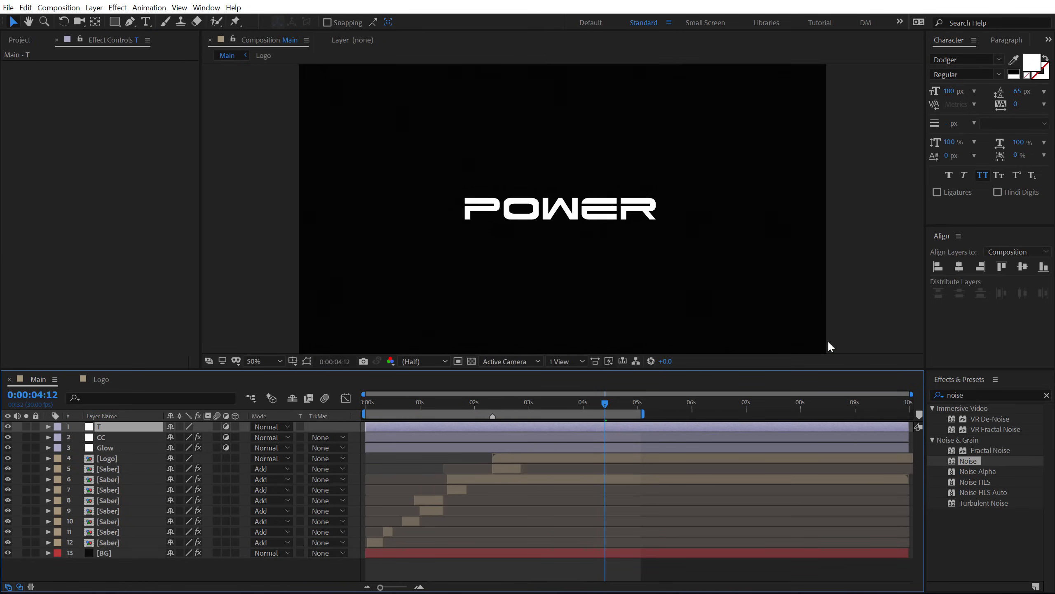
Step: Apply the Distort Transform effect to the T adjustment layer
drag(979, 394, 857, 394)
text(trans)
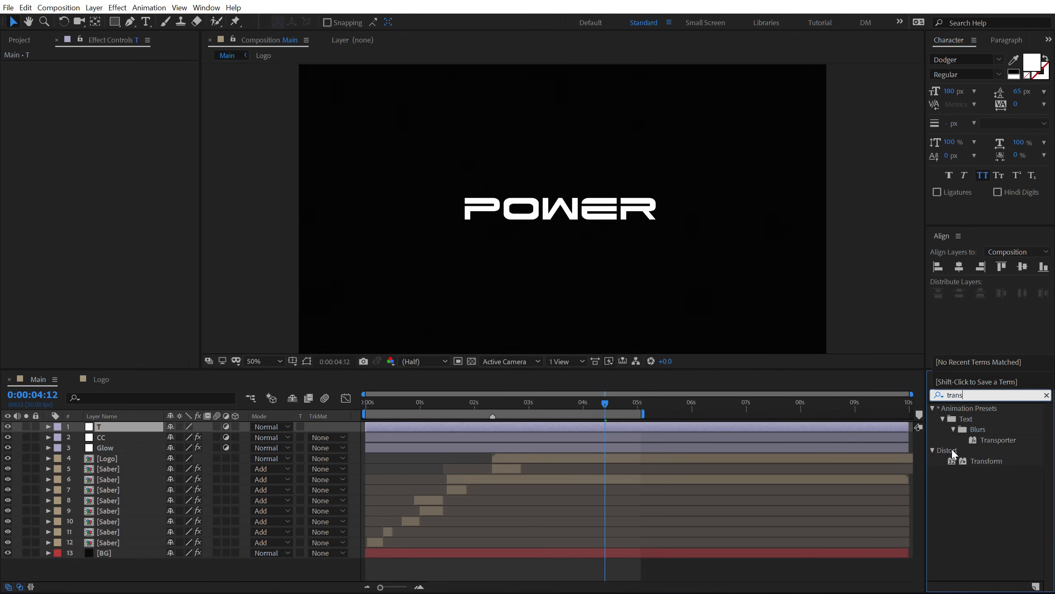
double_click(980, 458)
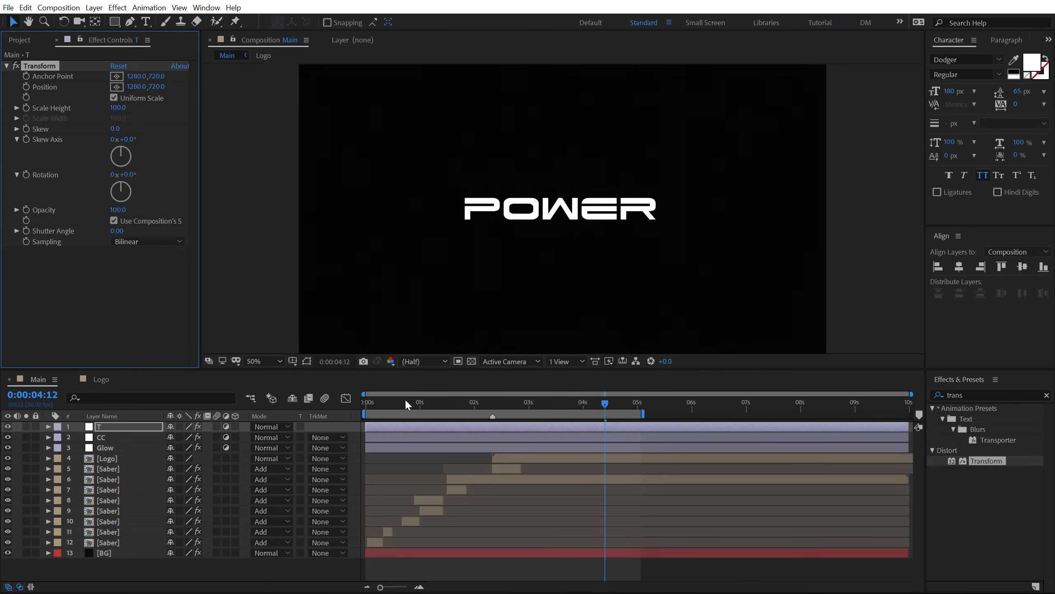
Step: Animate the Transform effect's Scale Height from 120 at 0:00:00:00 to 100 at 0:00:06:00 and preview the zoom
drag(405, 402, 692, 422)
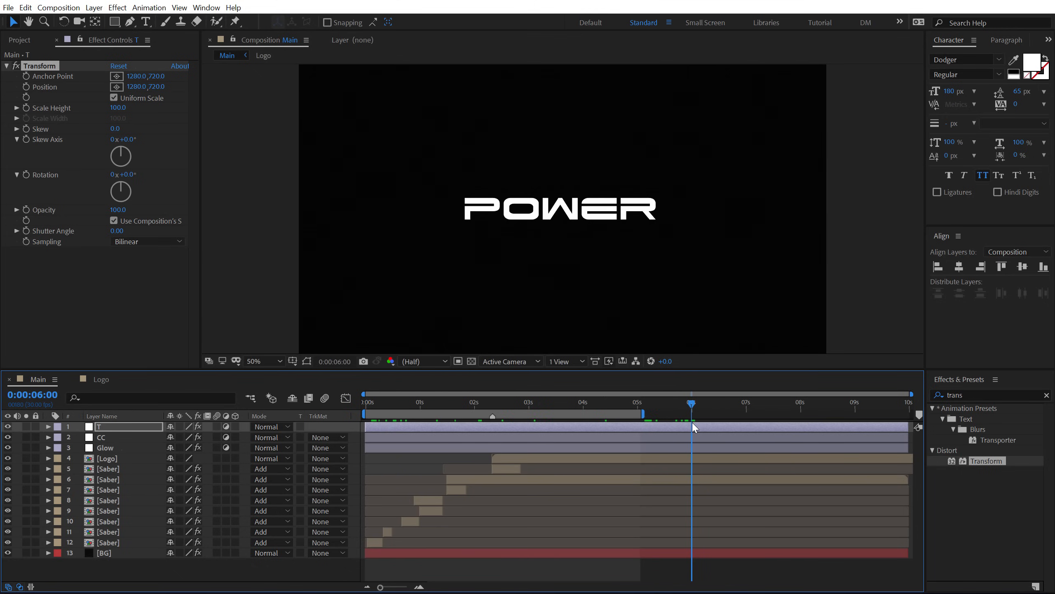
click(34, 111)
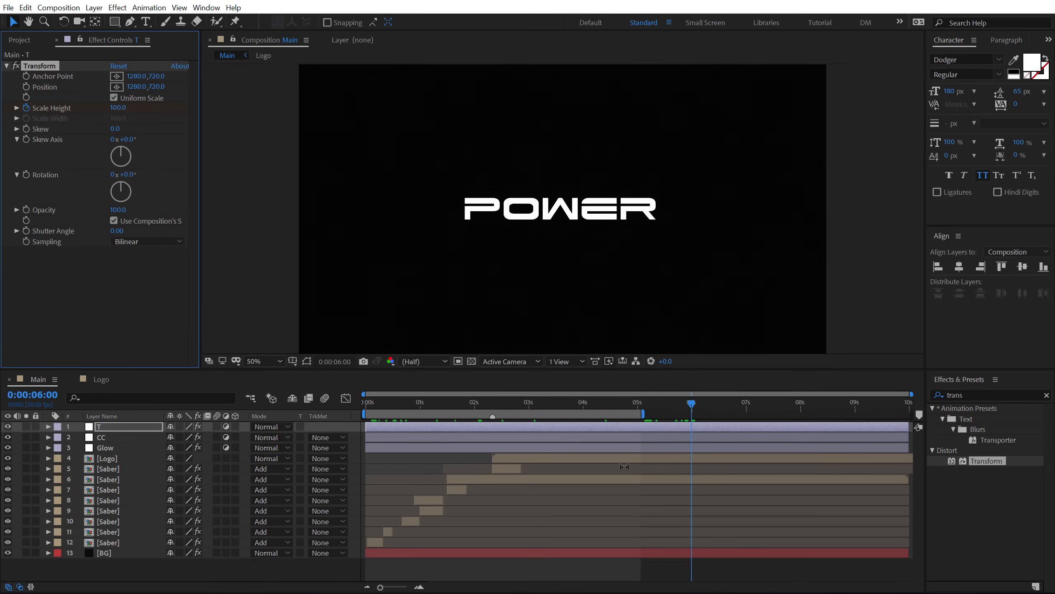
drag(613, 406, 306, 404)
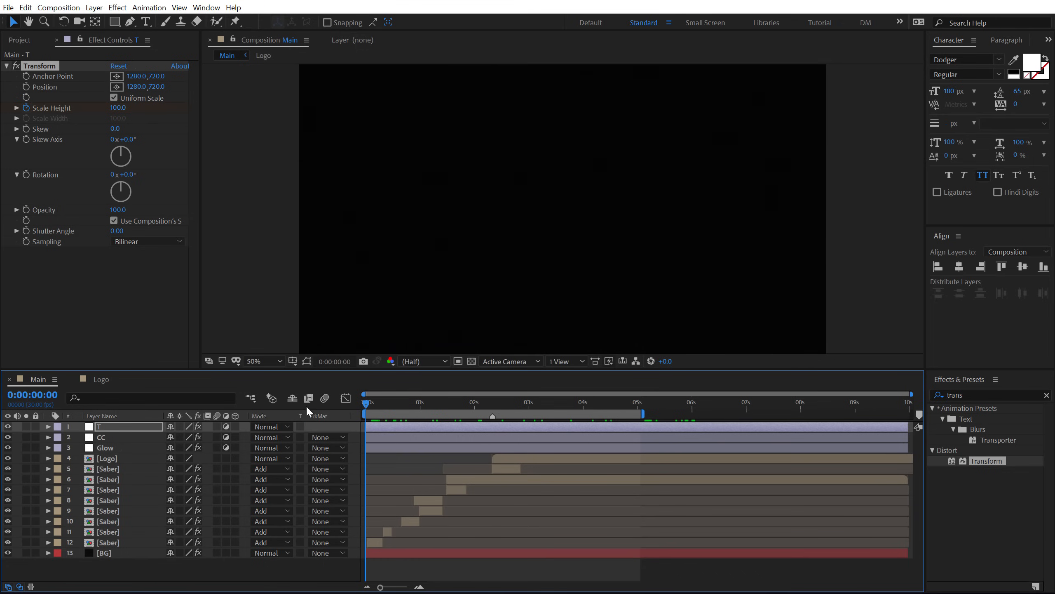
click(113, 107)
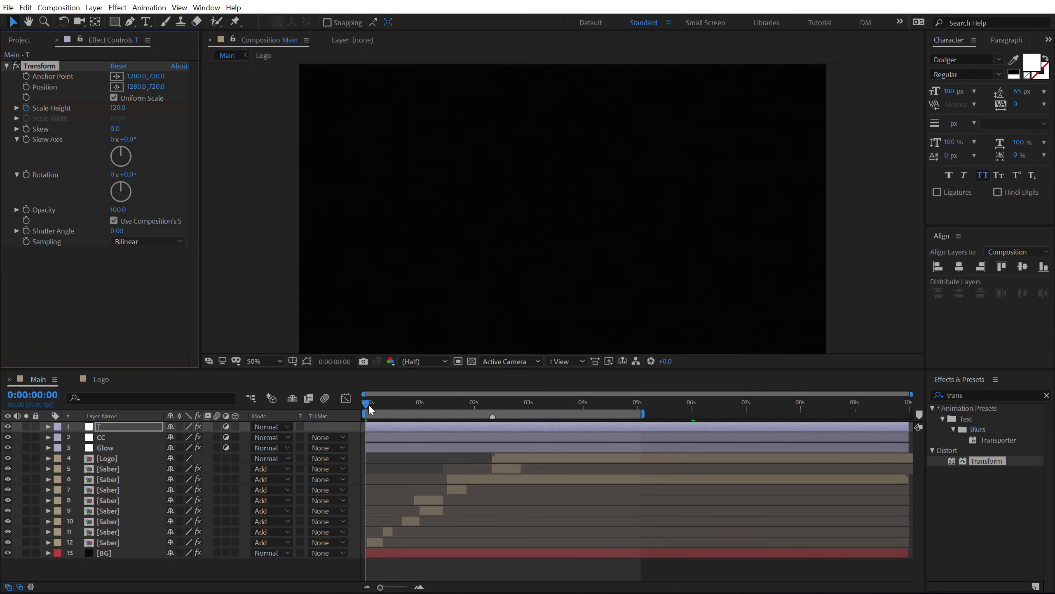
drag(368, 409, 555, 389)
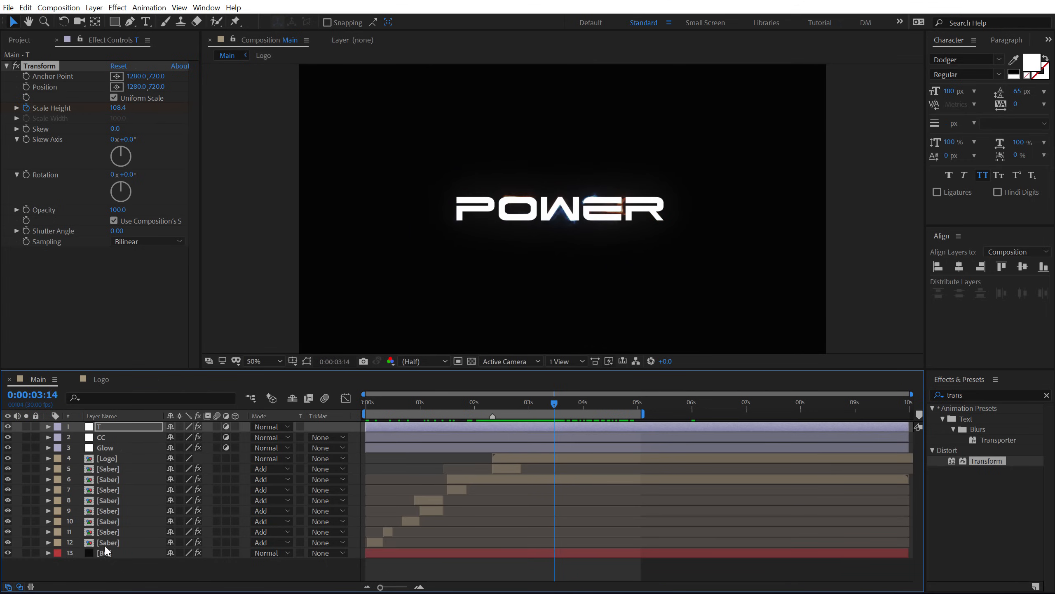
Step: Pre-compose all layers of the Main composition into a new composition named Animarion, moving all attributes
drag(104, 563, 123, 400)
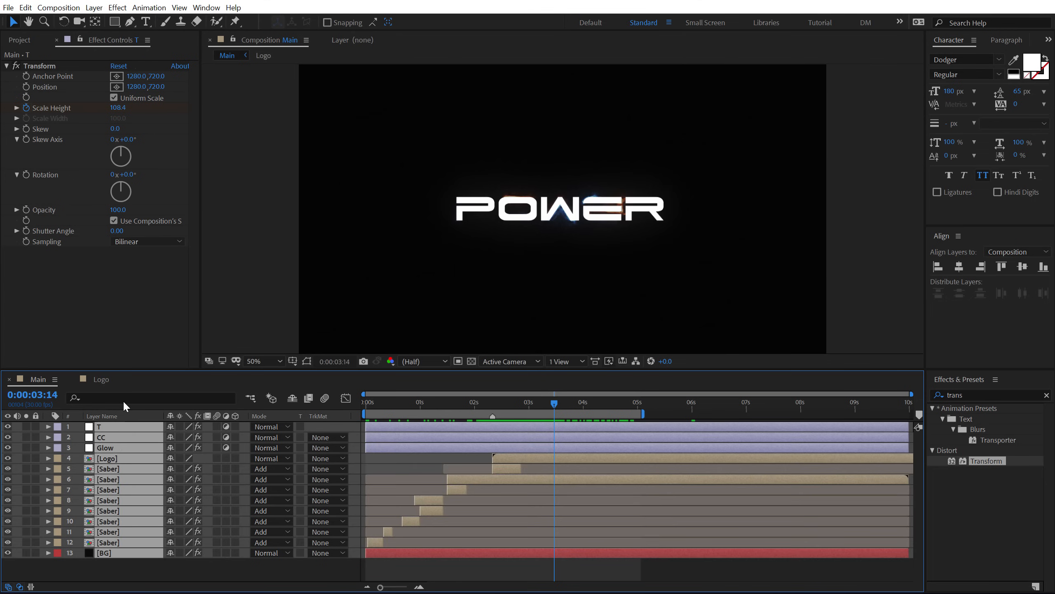
key(ctrl+shift+c)
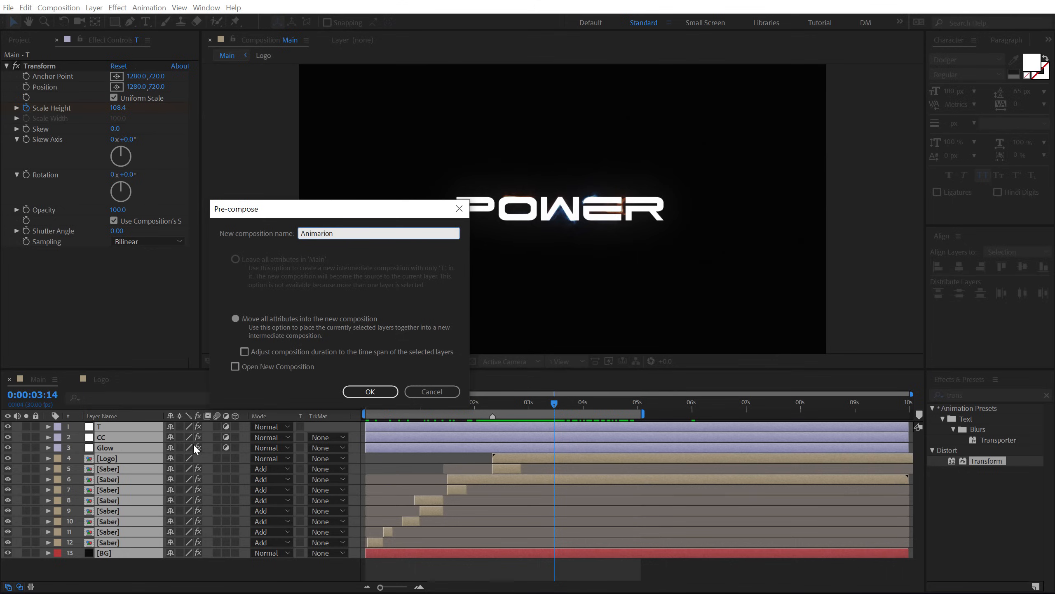
click(369, 394)
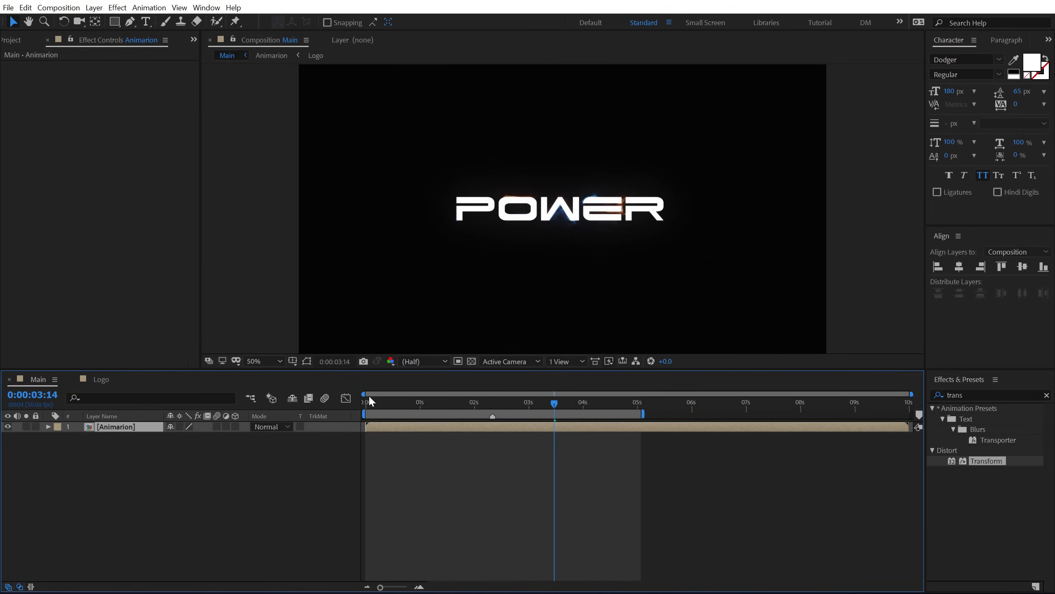
click(203, 454)
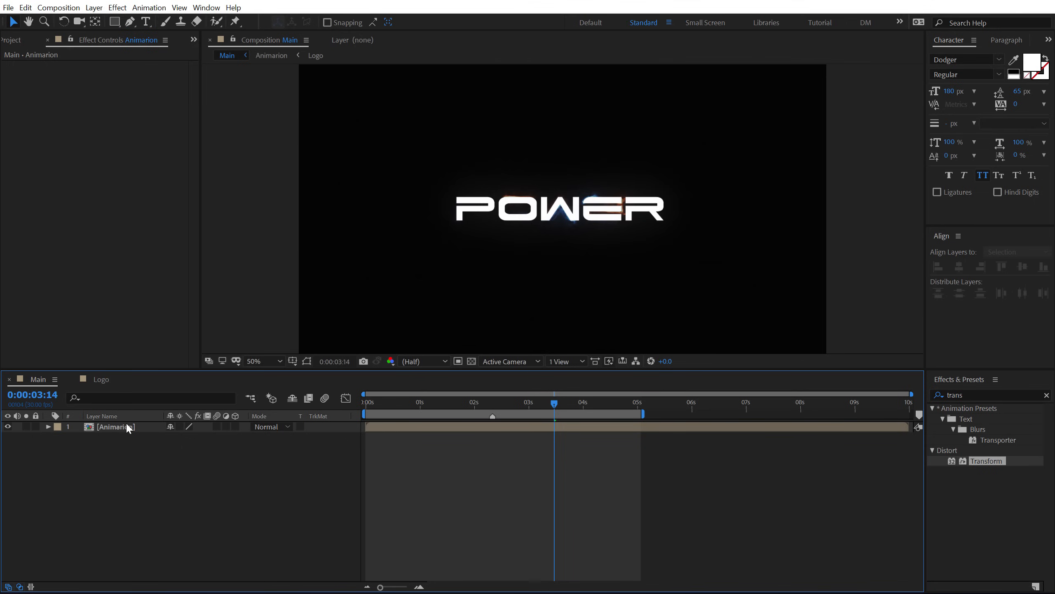
Step: Apply Shift Channels to the Animarion layer and set Take Red From and Take Green From to Full Off
drag(388, 403, 442, 402)
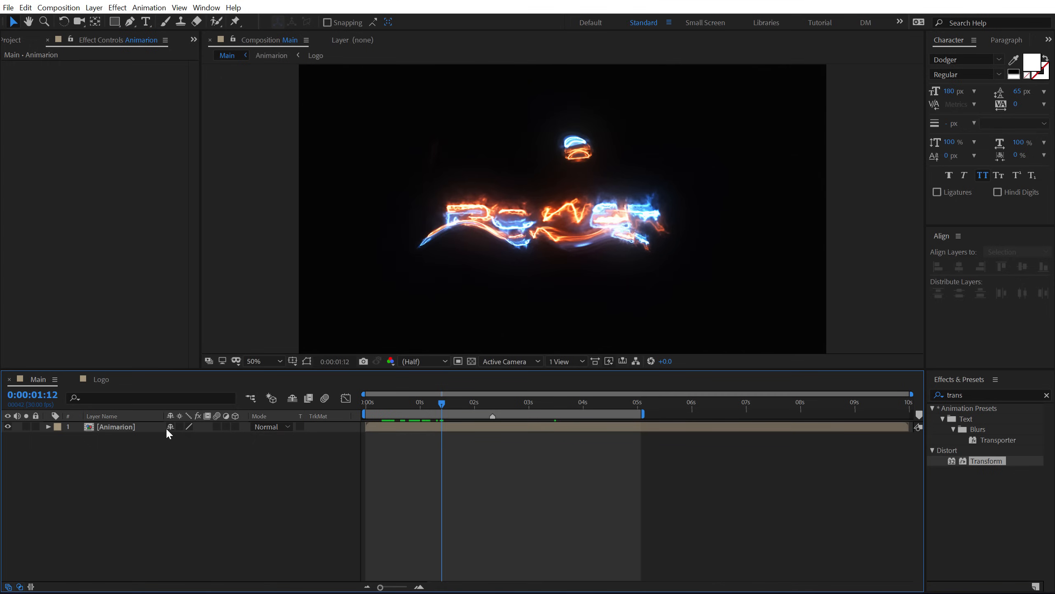
click(116, 428)
click(963, 394)
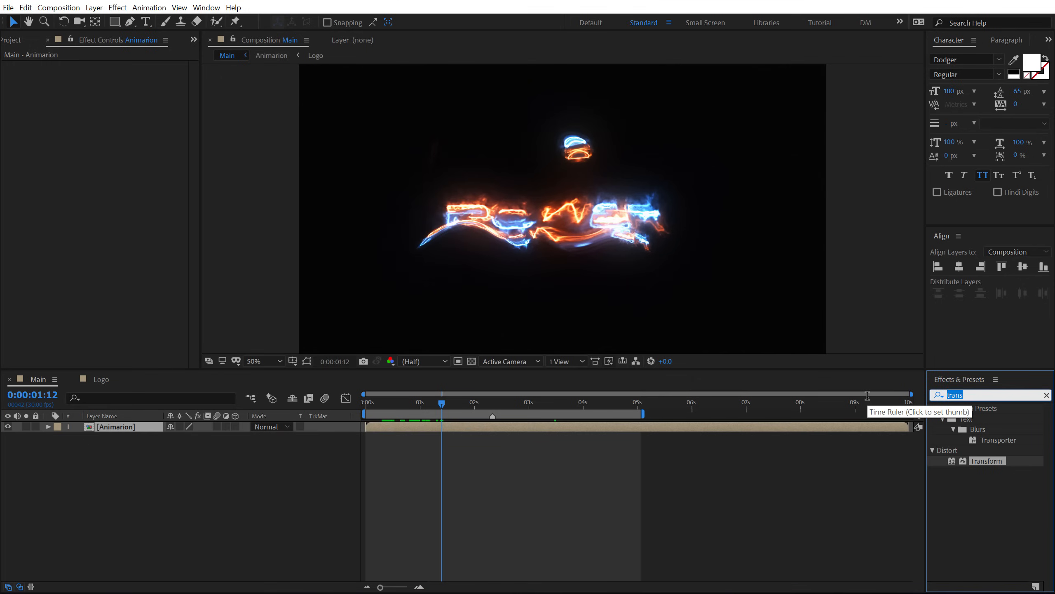
text(shift)
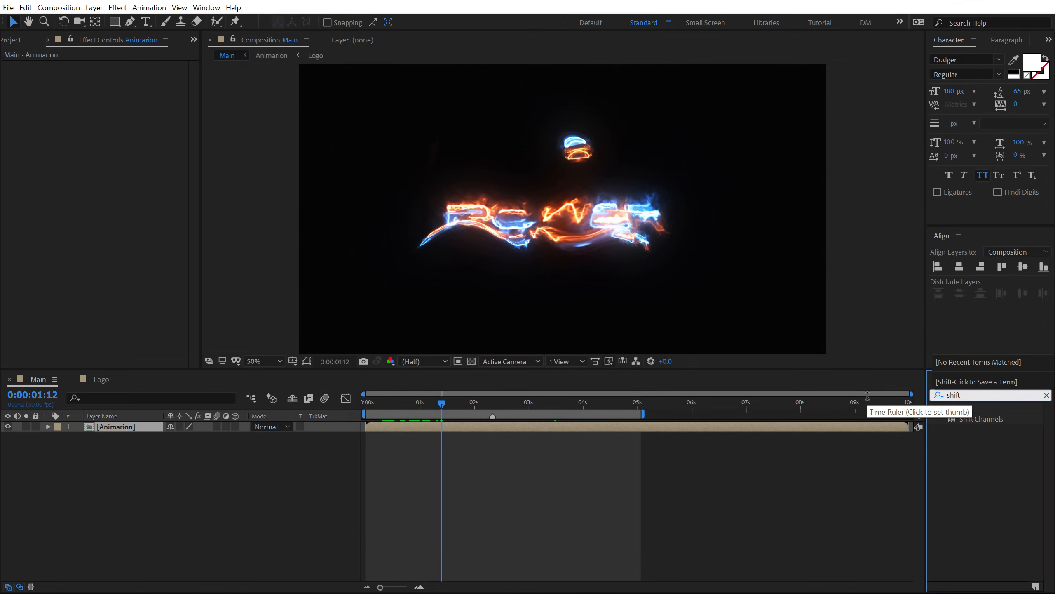
double_click(985, 419)
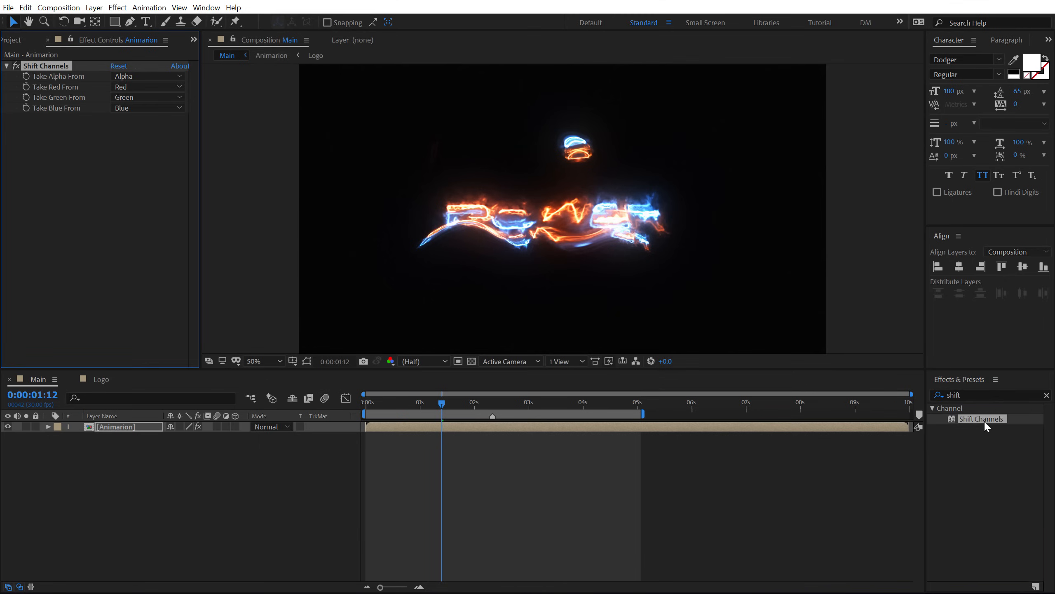
click(133, 86)
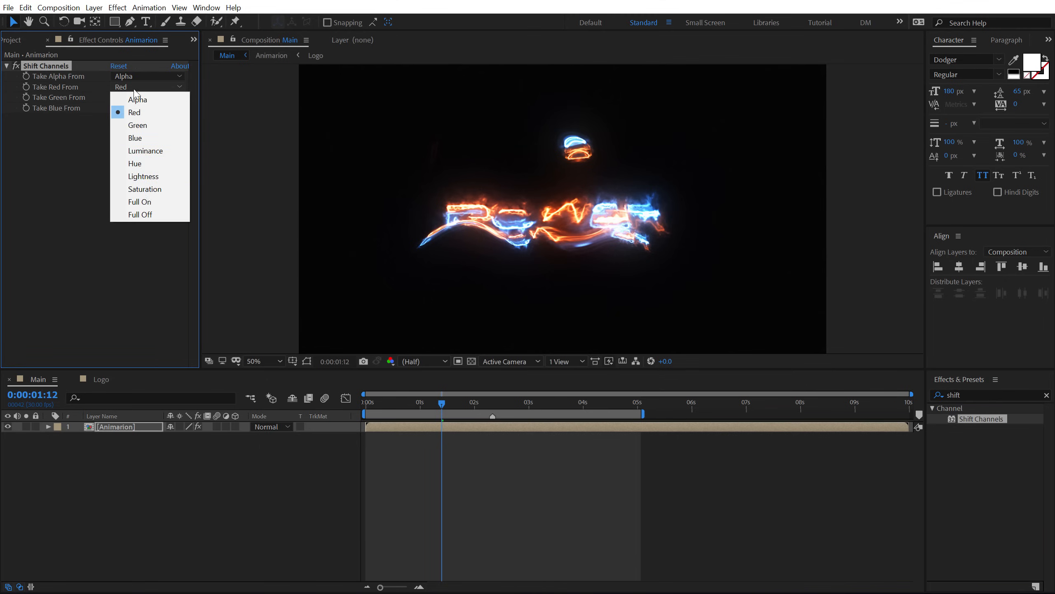
click(141, 214)
click(130, 97)
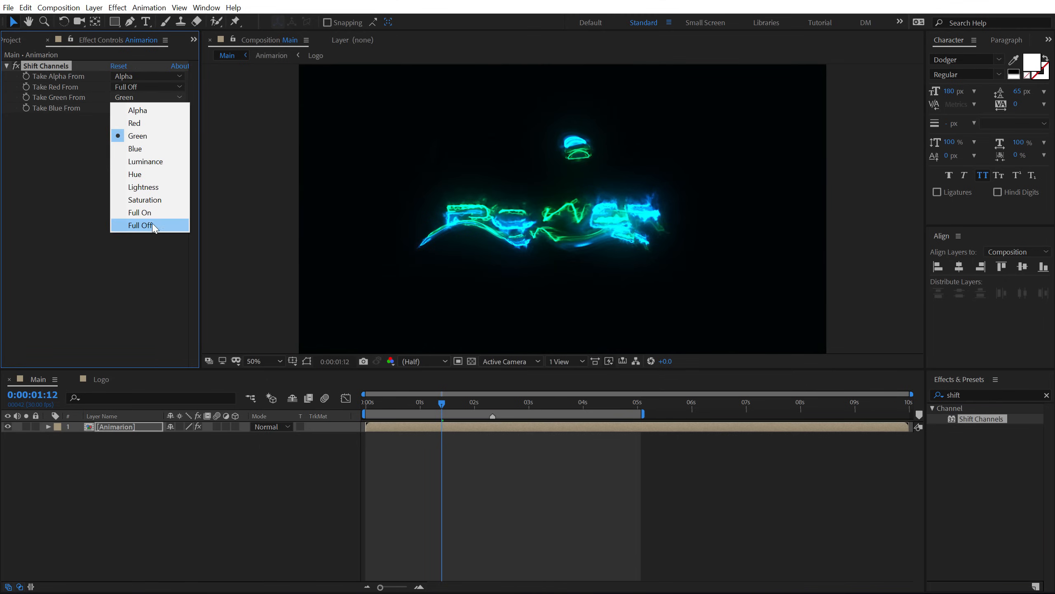
click(152, 225)
Step: Duplicate the Animarion layer and make the lower copy green-only, with Take Blue From at Full Off and Take Green From at Green
click(117, 427)
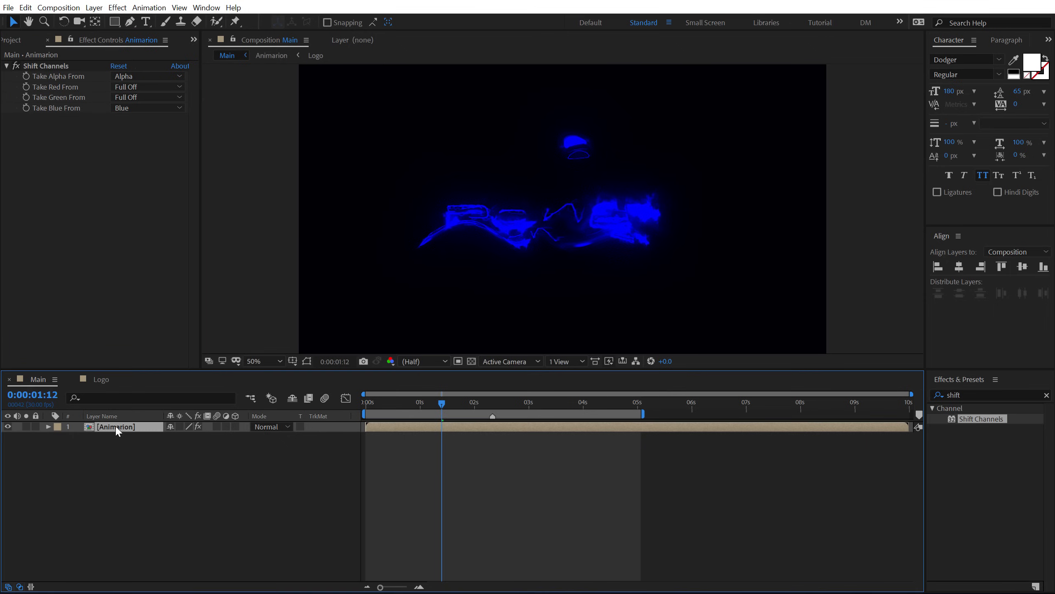
key(ctrl+d)
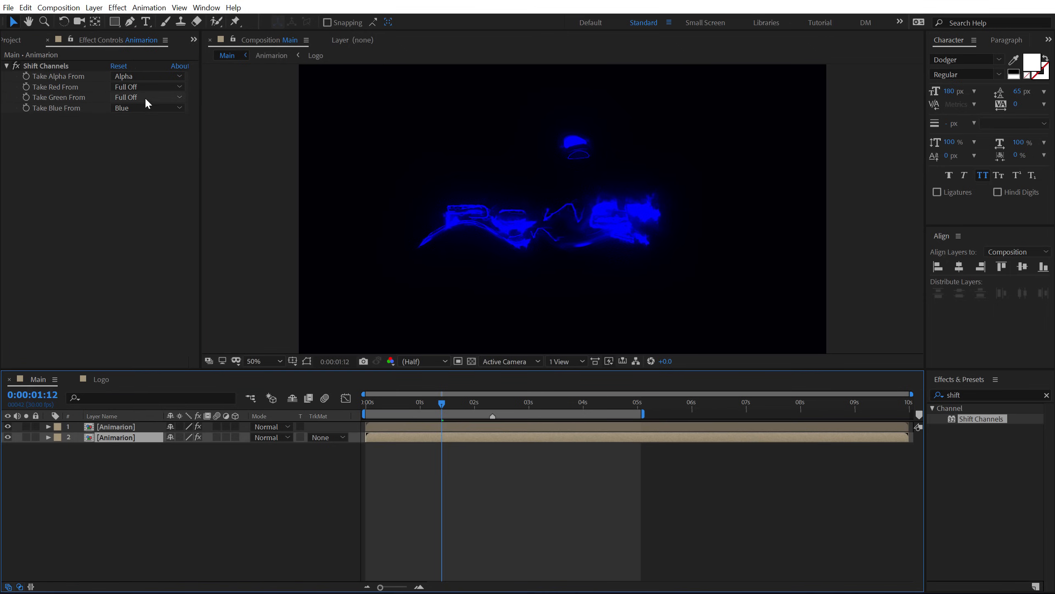
click(138, 107)
click(140, 235)
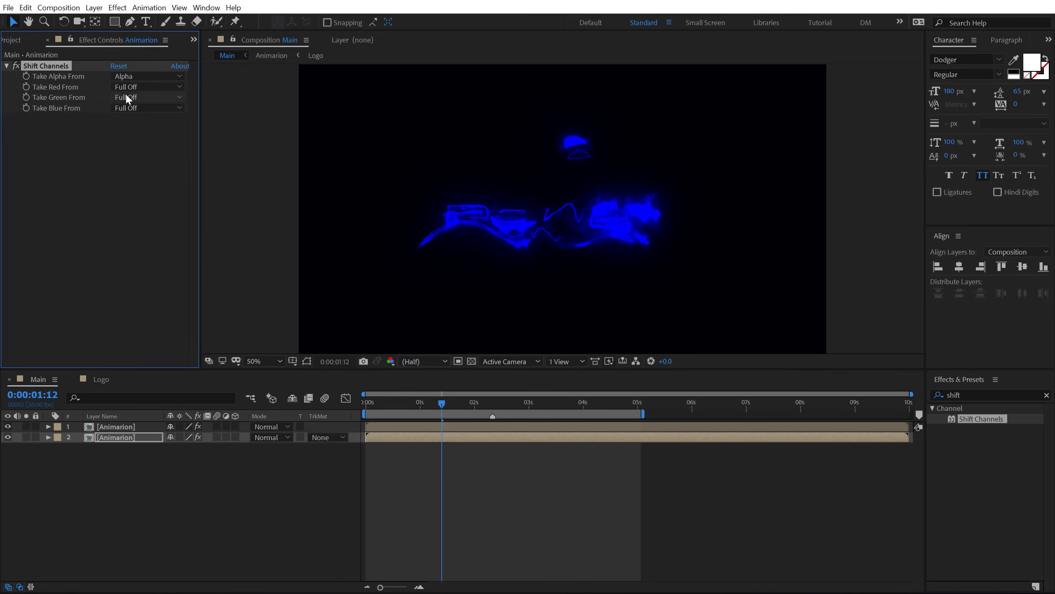
click(127, 95)
click(133, 134)
Step: Duplicate the green-only layer and make the bottom copy red-only, with Take Green From at Full Off and Take Red From at Red
click(112, 439)
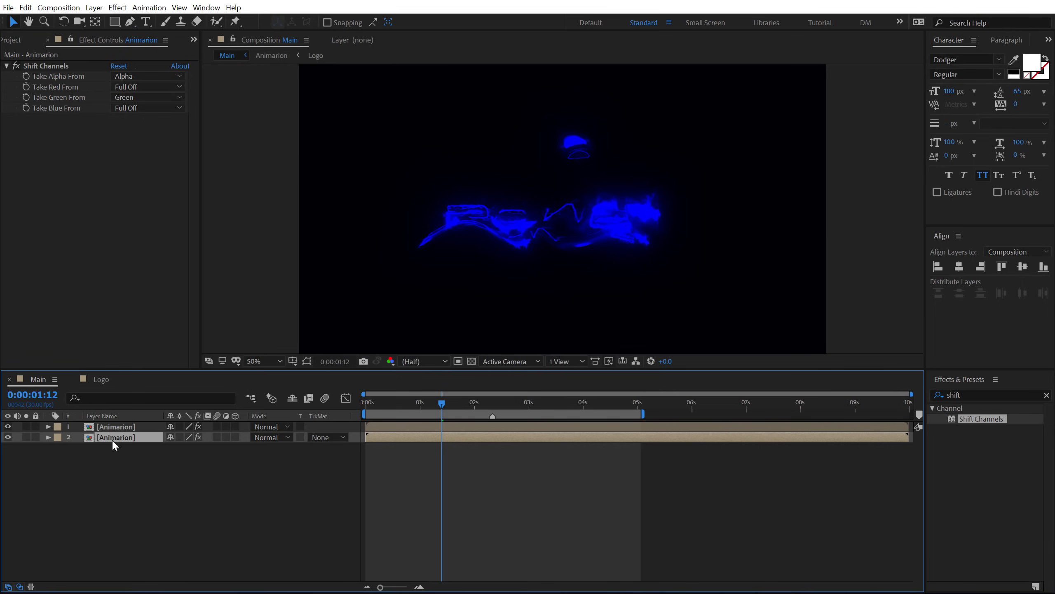
key(ctrl+d)
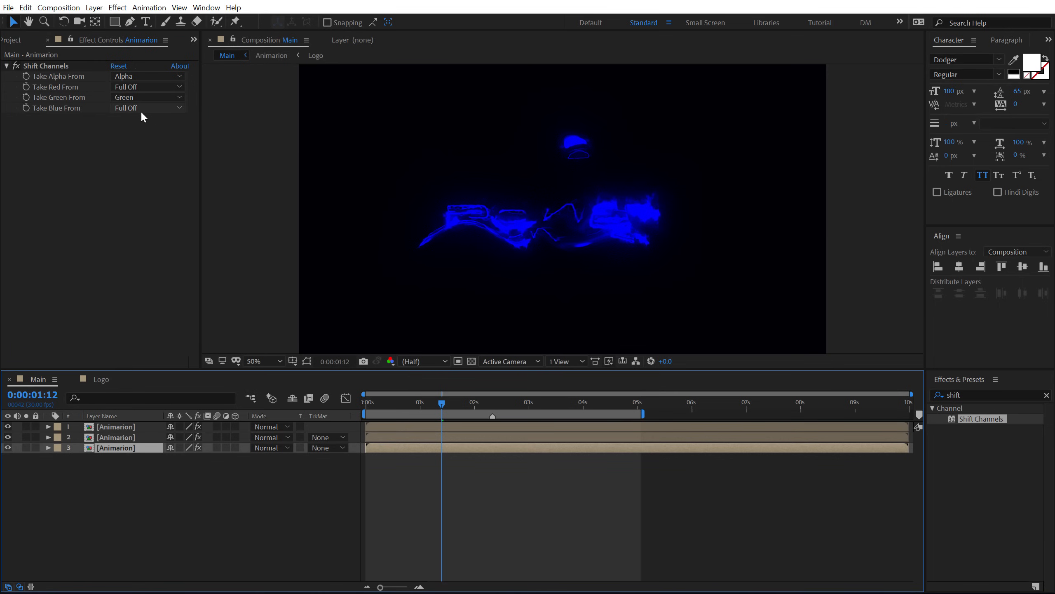
click(125, 97)
click(128, 225)
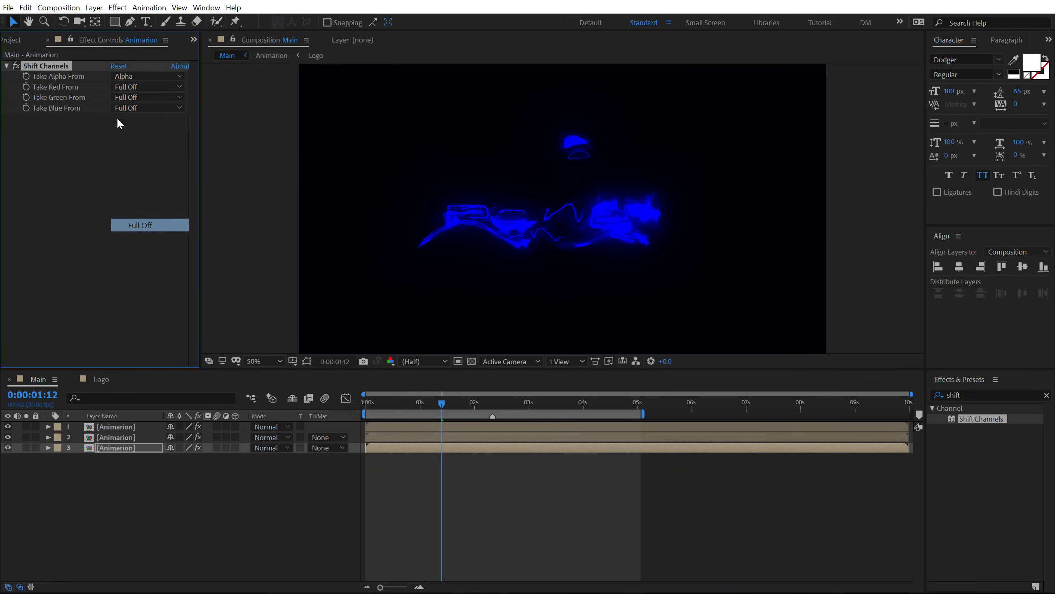
click(130, 87)
click(133, 108)
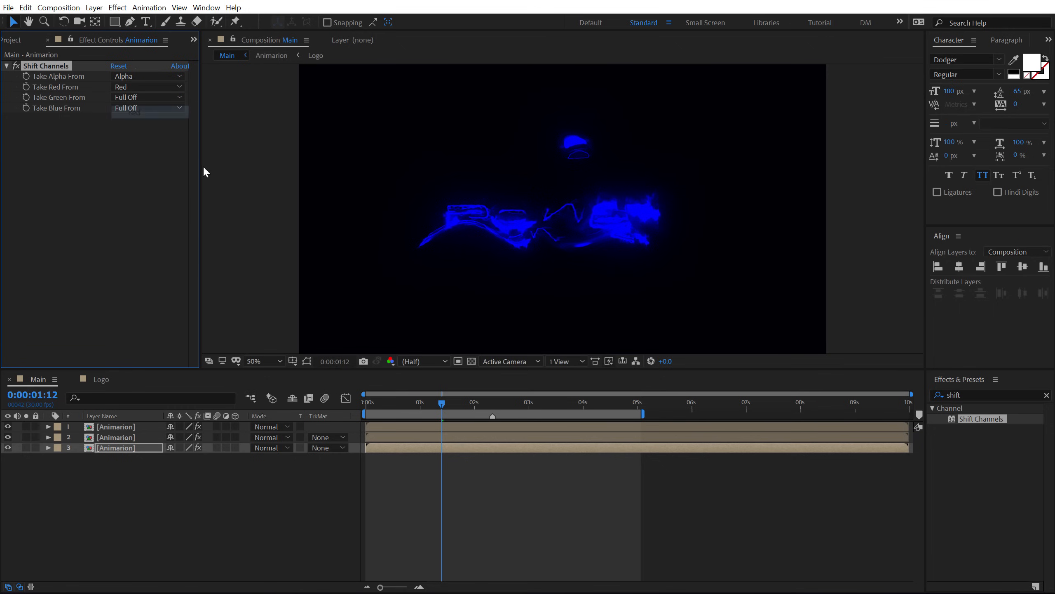
click(251, 482)
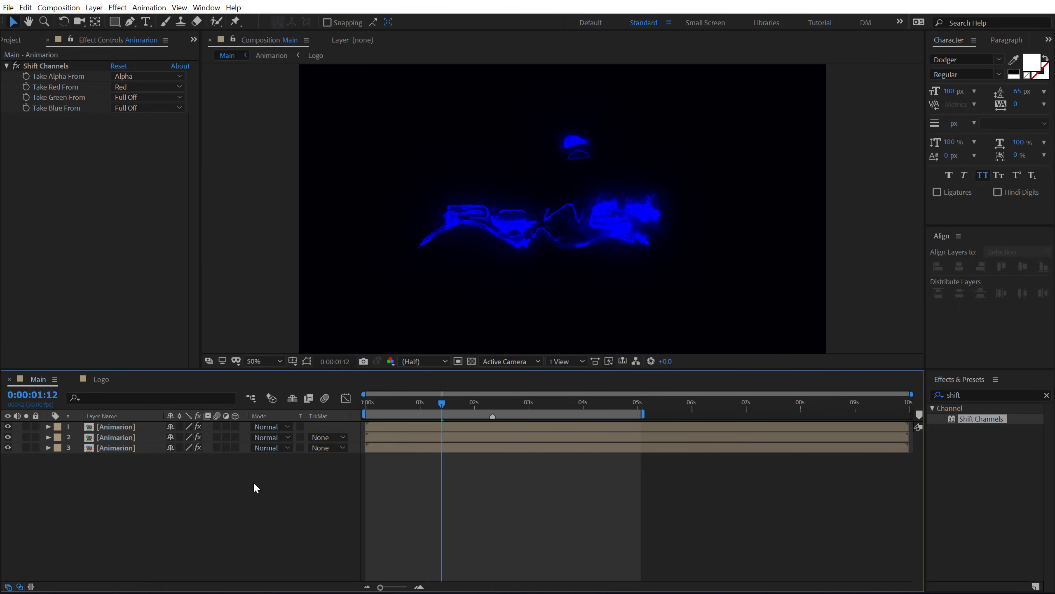
Step: Set the blending mode of all three Animarion layers to Add
drag(124, 484, 266, 428)
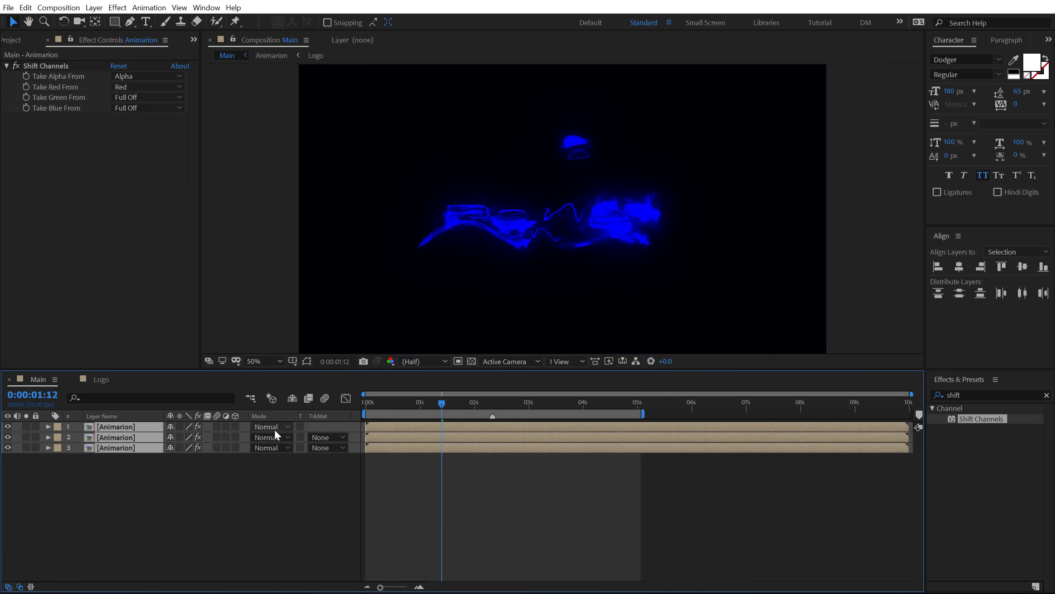
click(275, 427)
click(284, 43)
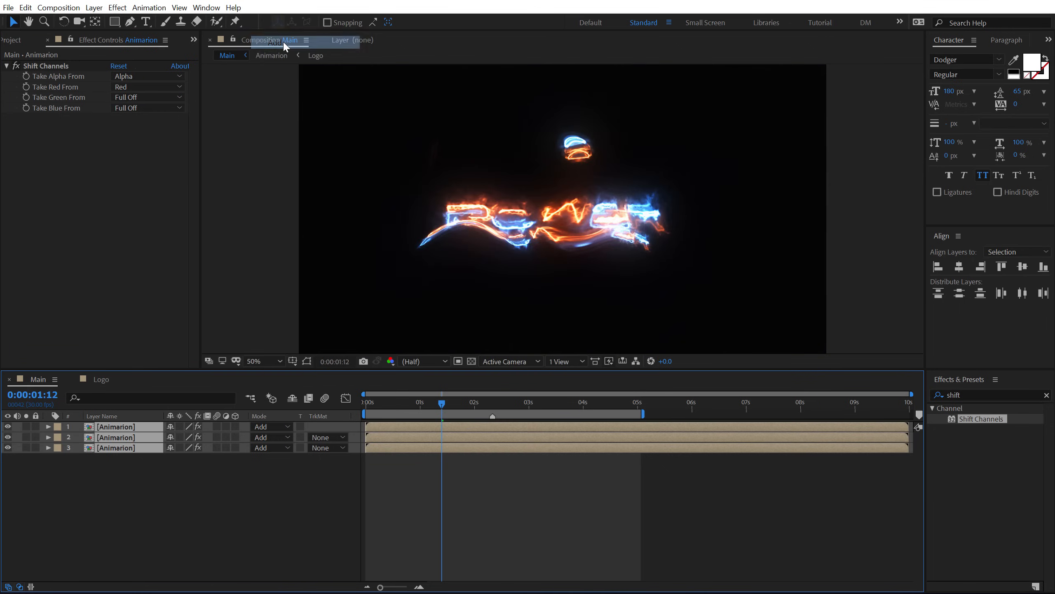
click(152, 475)
Step: Offset the middle Animarion layer about one frame later and the top one about two frames later, and preview the colour split
click(367, 402)
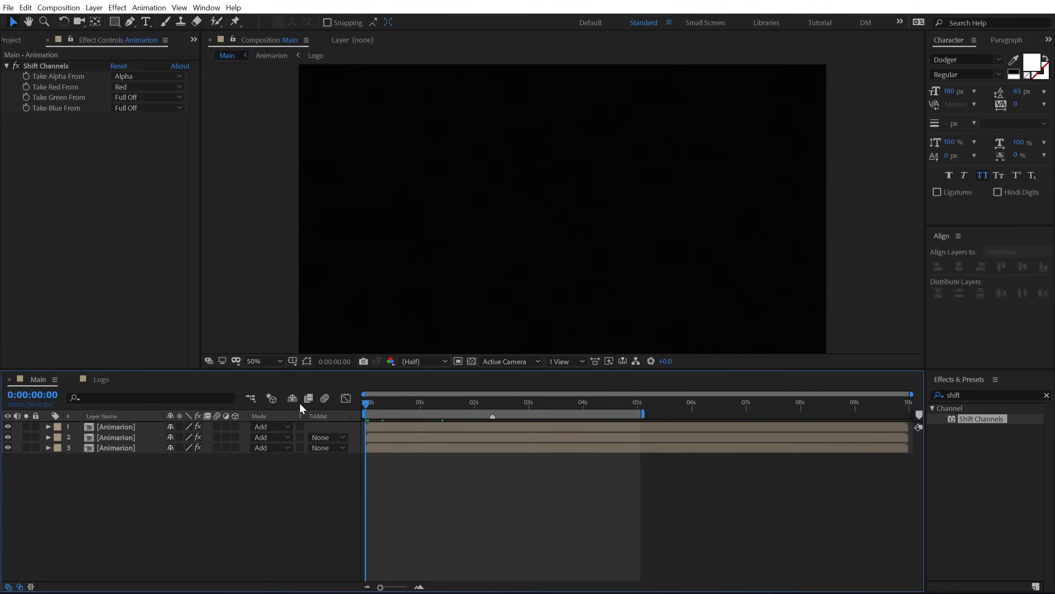
key(space)
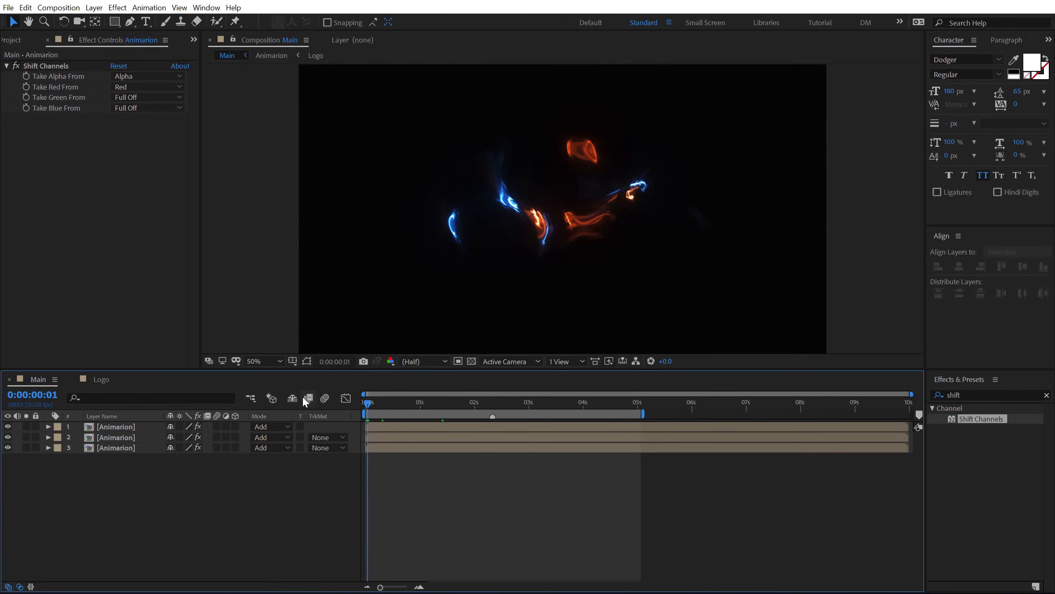
scroll(462, 511, up, 2)
drag(506, 586, 415, 586)
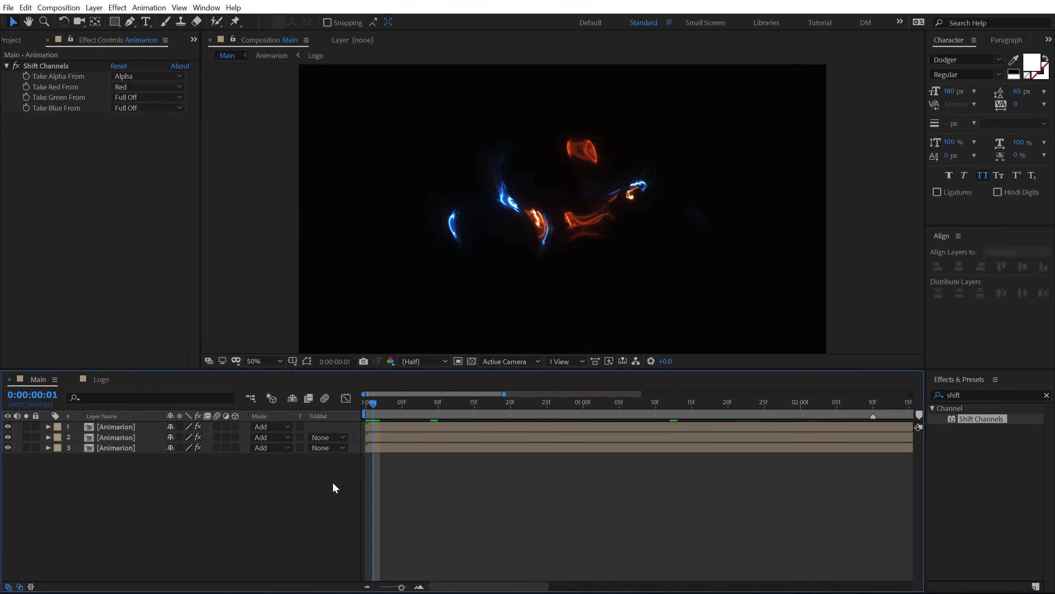
drag(382, 435, 805, 426)
click(443, 492)
scroll(437, 432, down, 1)
key(semicolon)
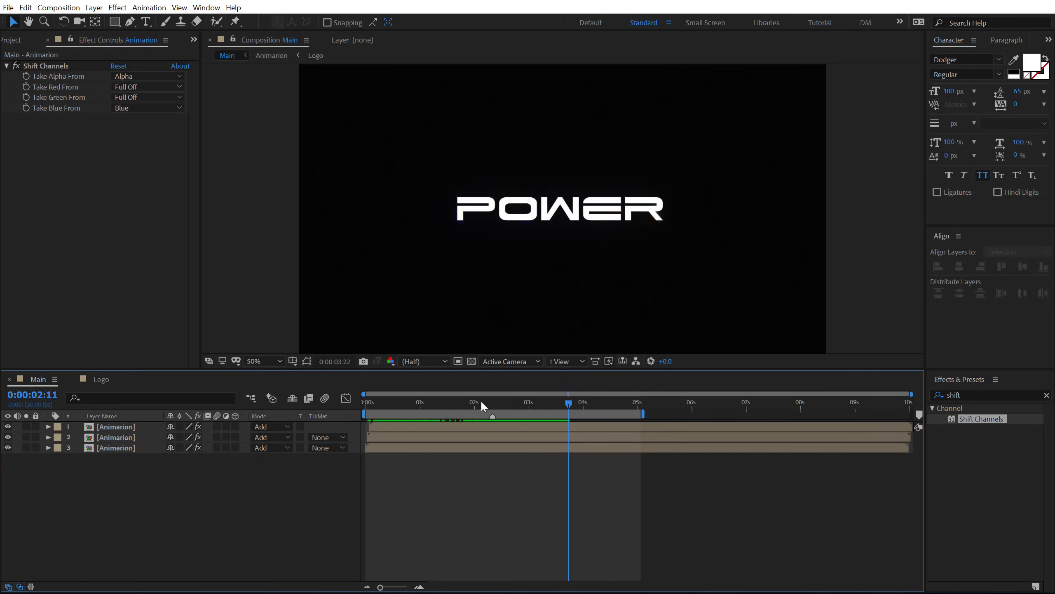
key(space)
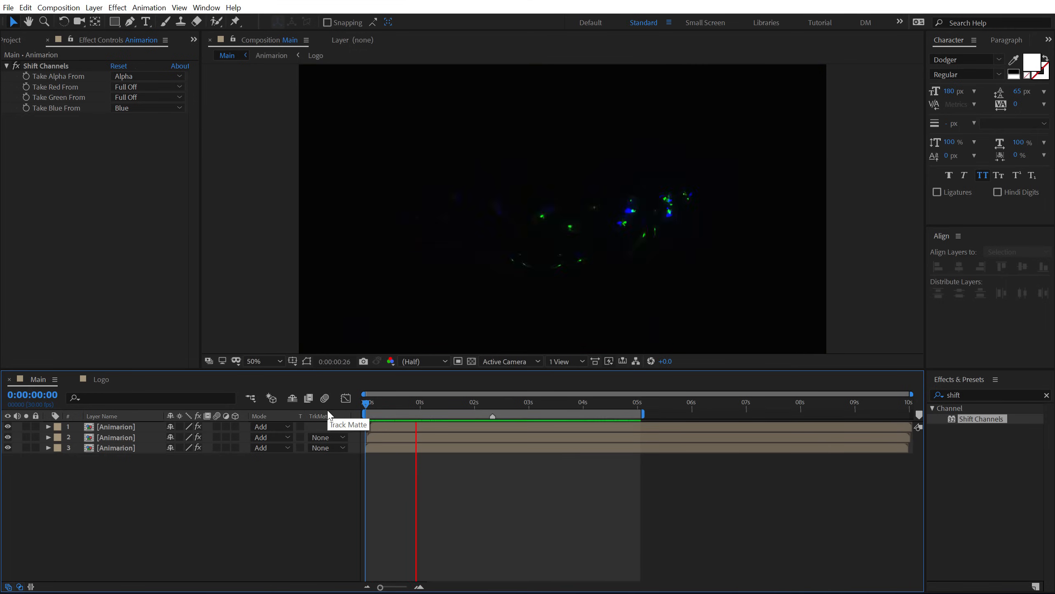